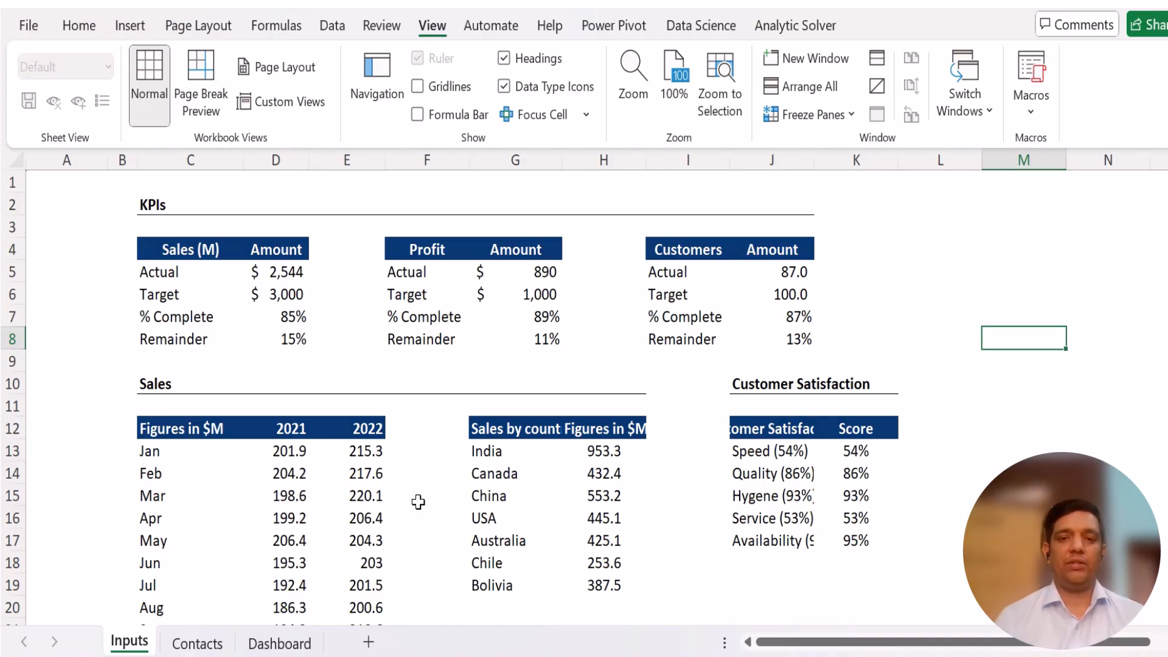
Step: Look over the Contacts sheet and turn off the gridlines on the Dashboard sheet
click(197, 644)
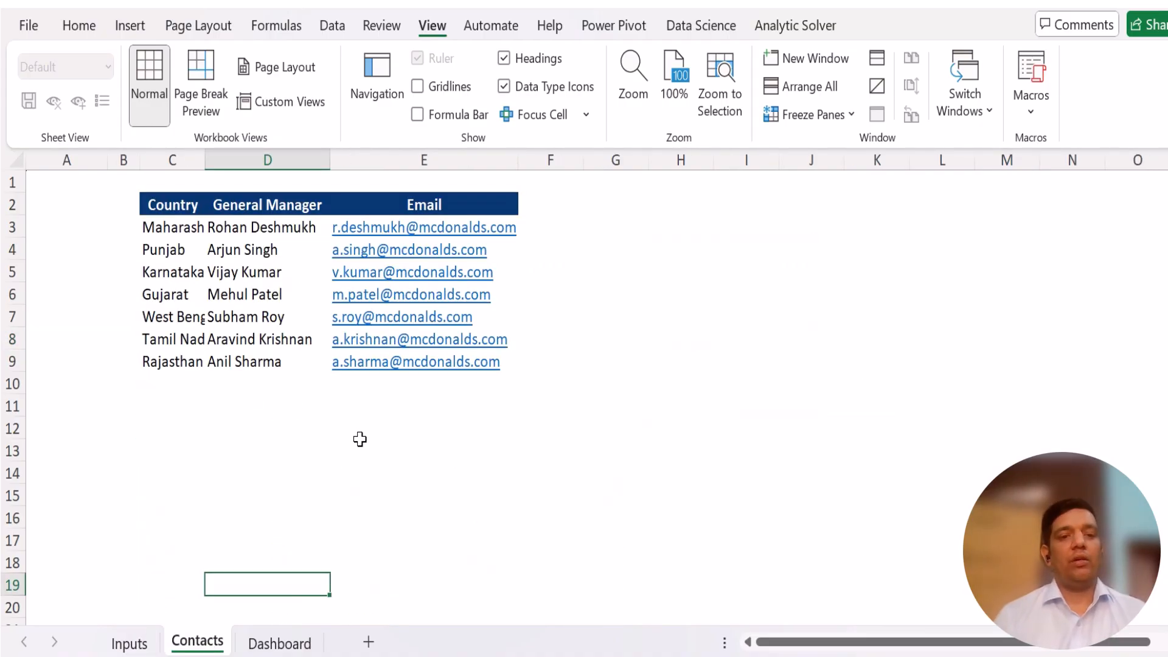
click(279, 644)
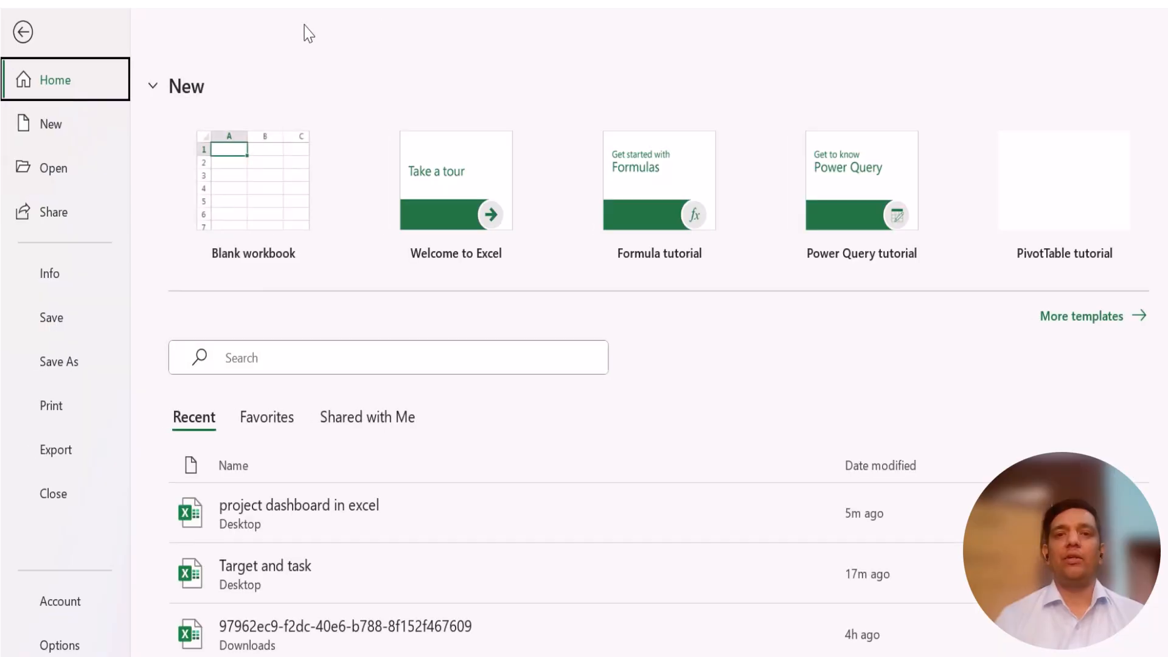
click(32, 30)
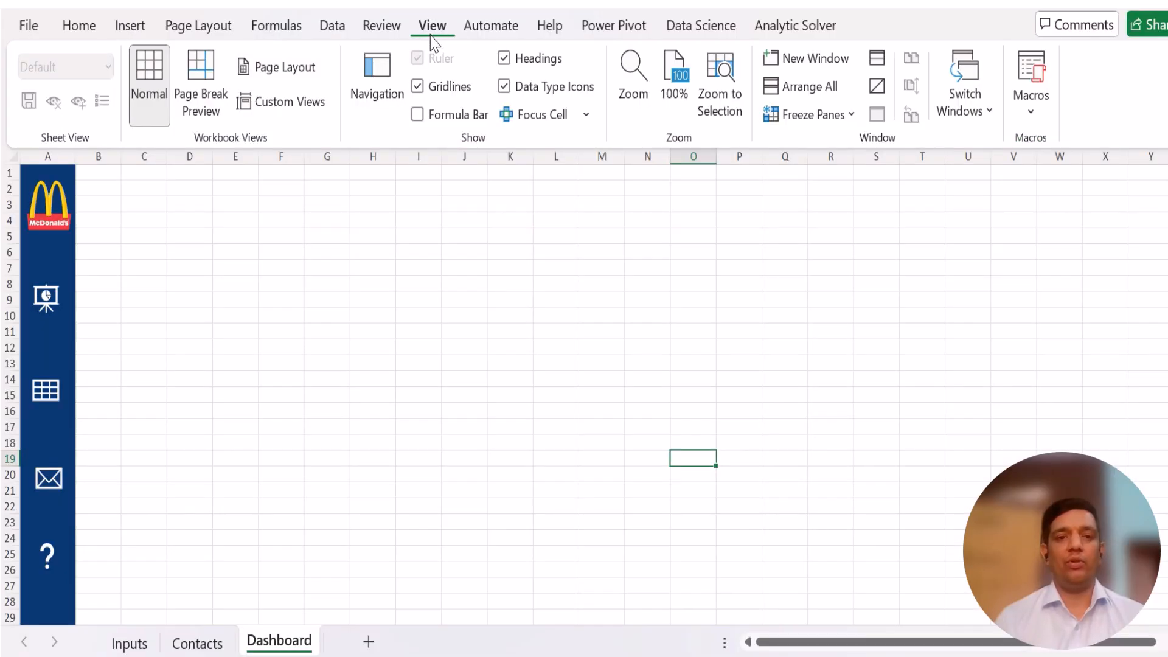
click(381, 25)
click(433, 27)
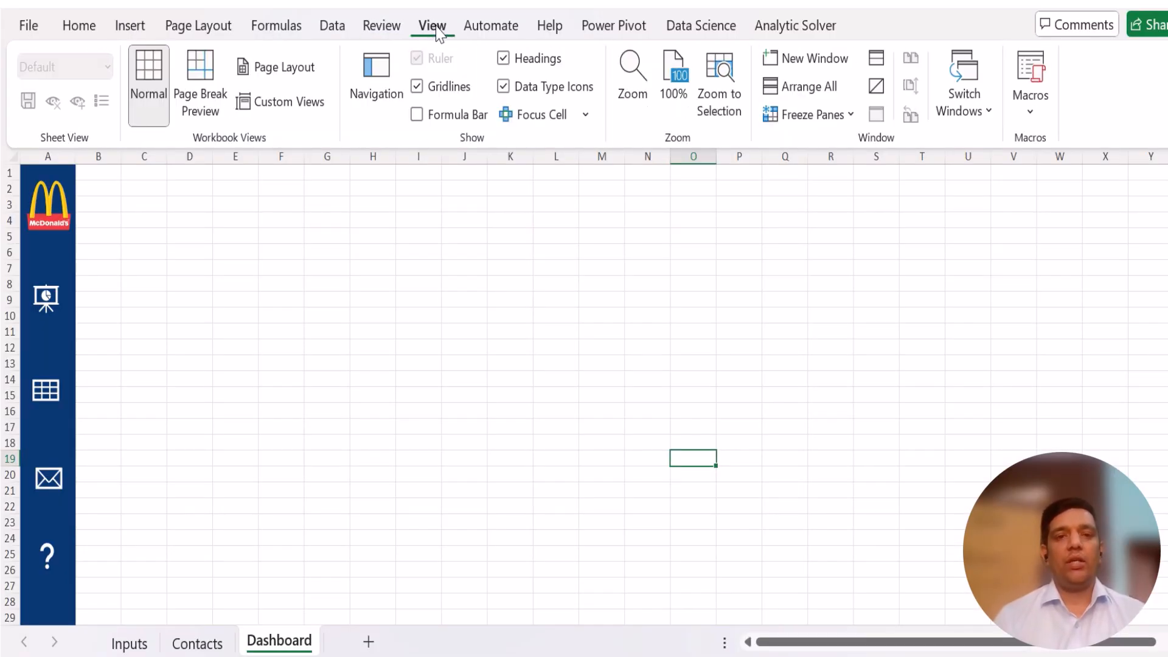
click(417, 87)
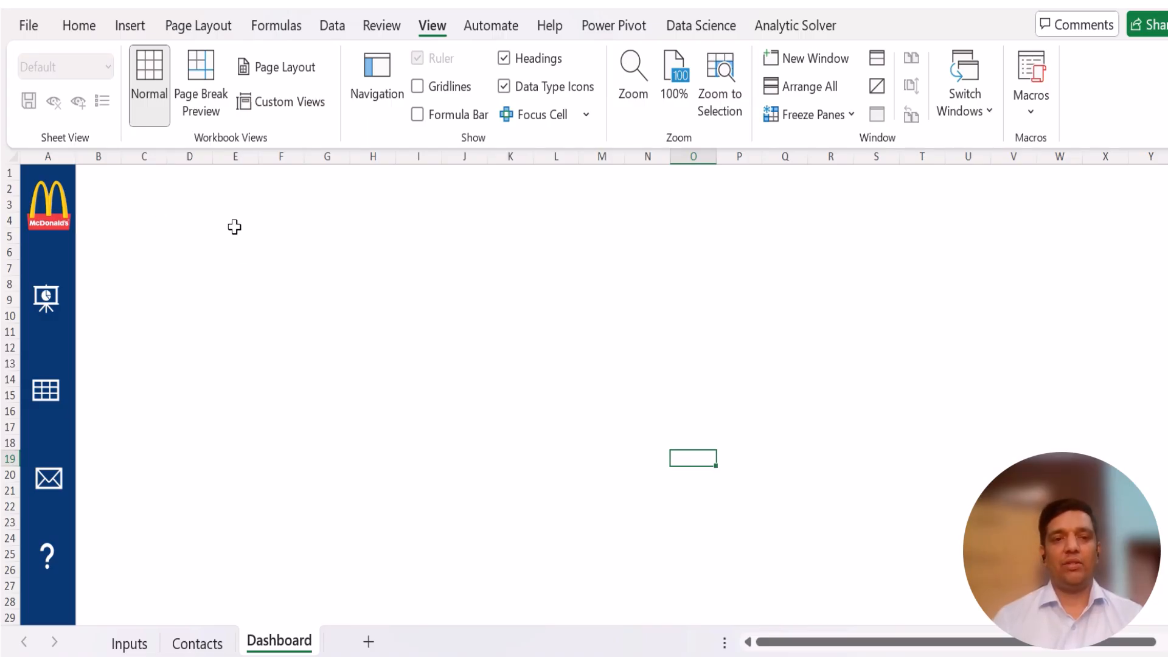
Step: Draw a rounded rectangle about 8 cm wide and 2.6 cm high over B2:F6 and apply the white, green-outlined shape style
click(135, 27)
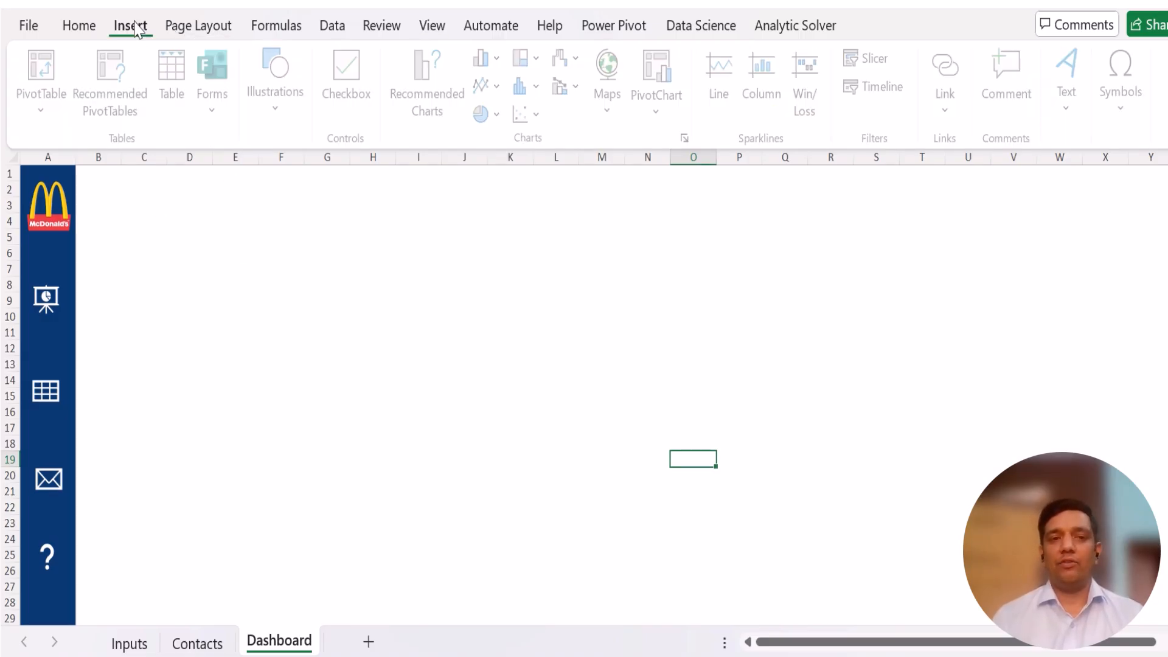
click(290, 119)
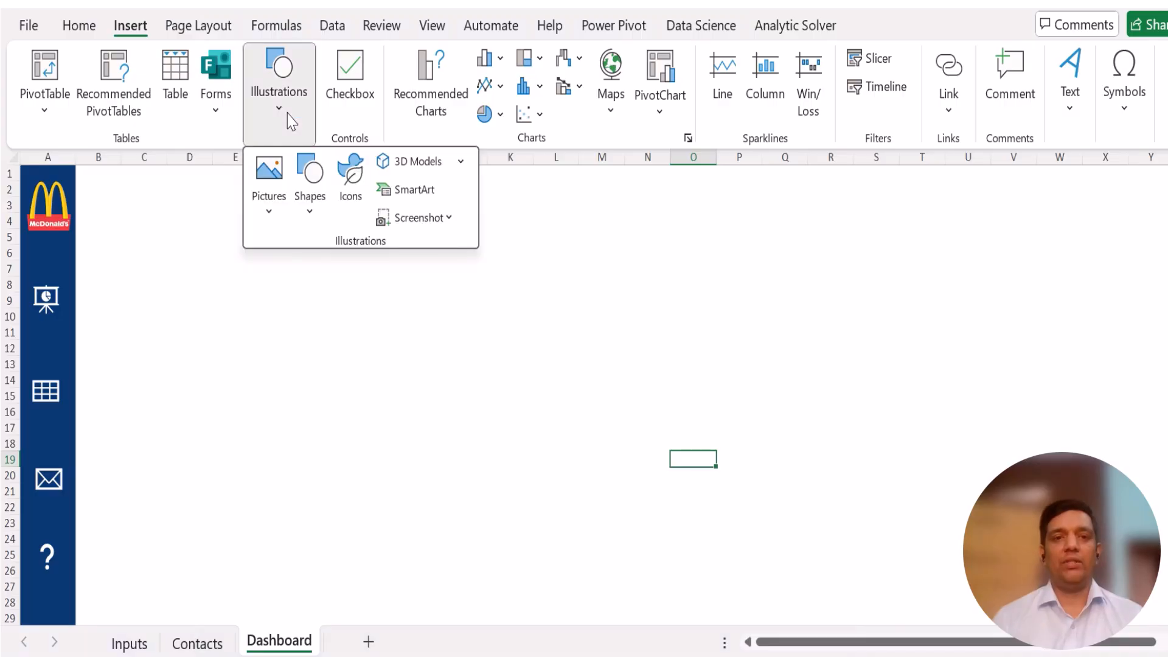
click(315, 210)
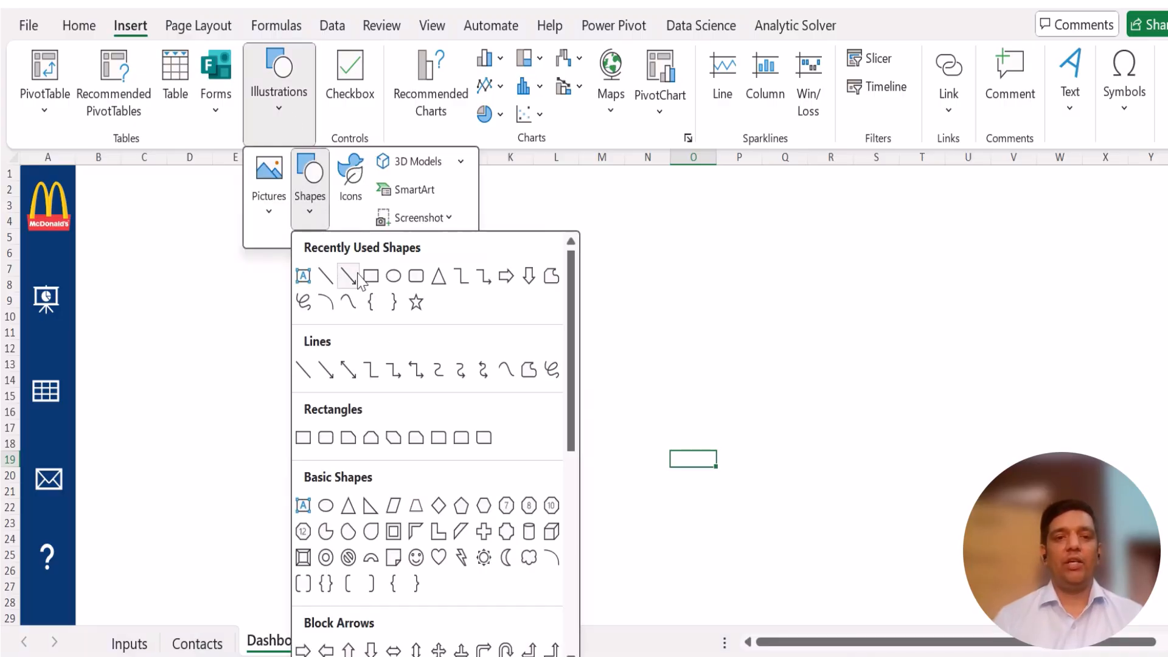
click(415, 277)
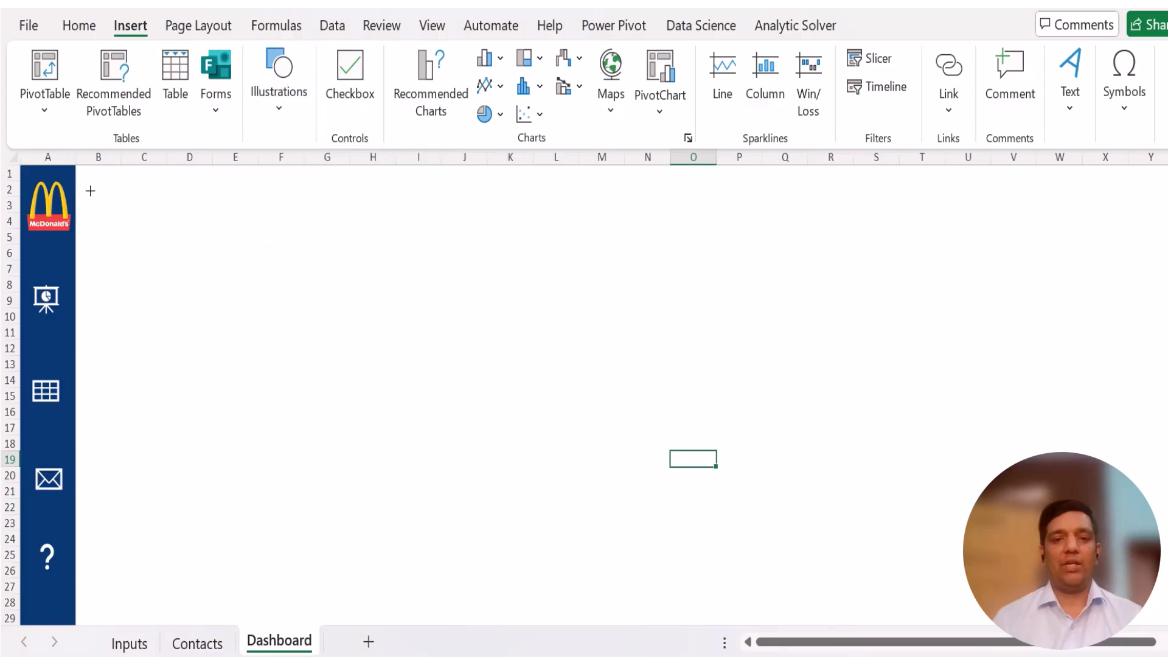
mouse_move(84, 179)
mouse_down()
mouse_move(250, 232)
mouse_move(284, 256)
mouse_up()
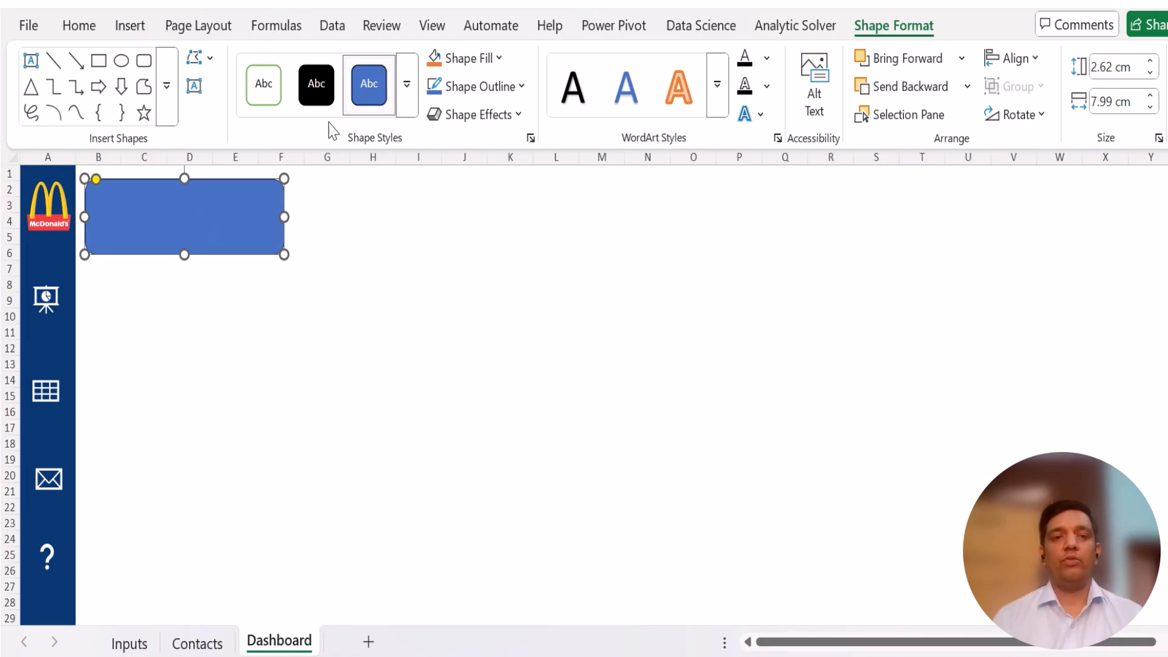
click(270, 91)
click(259, 334)
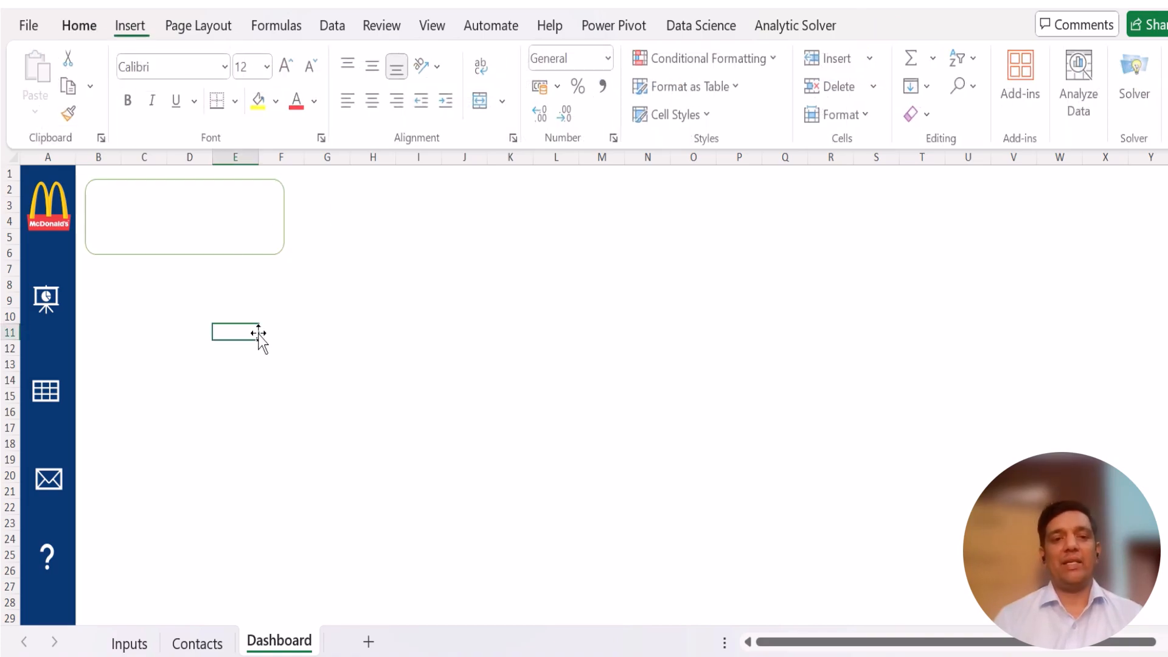
Step: Make two copies of the rounded rectangle and place them in a row beside the original, ending around column P
click(249, 239)
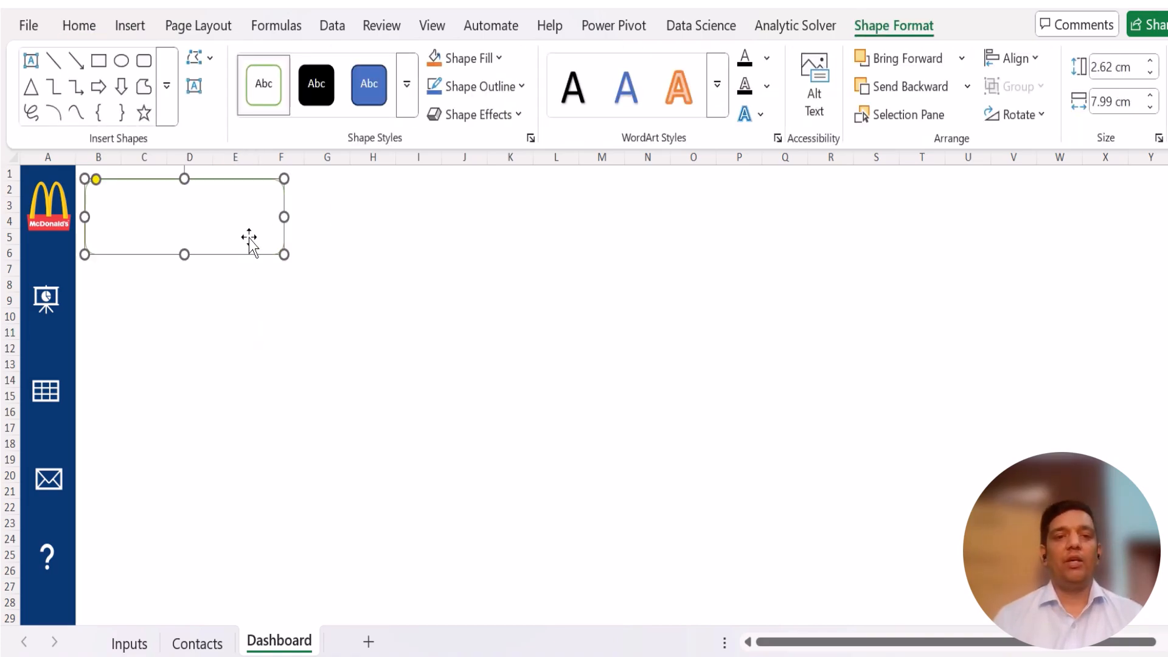
click(457, 235)
key(ctrl+v)
key(ctrl+v)
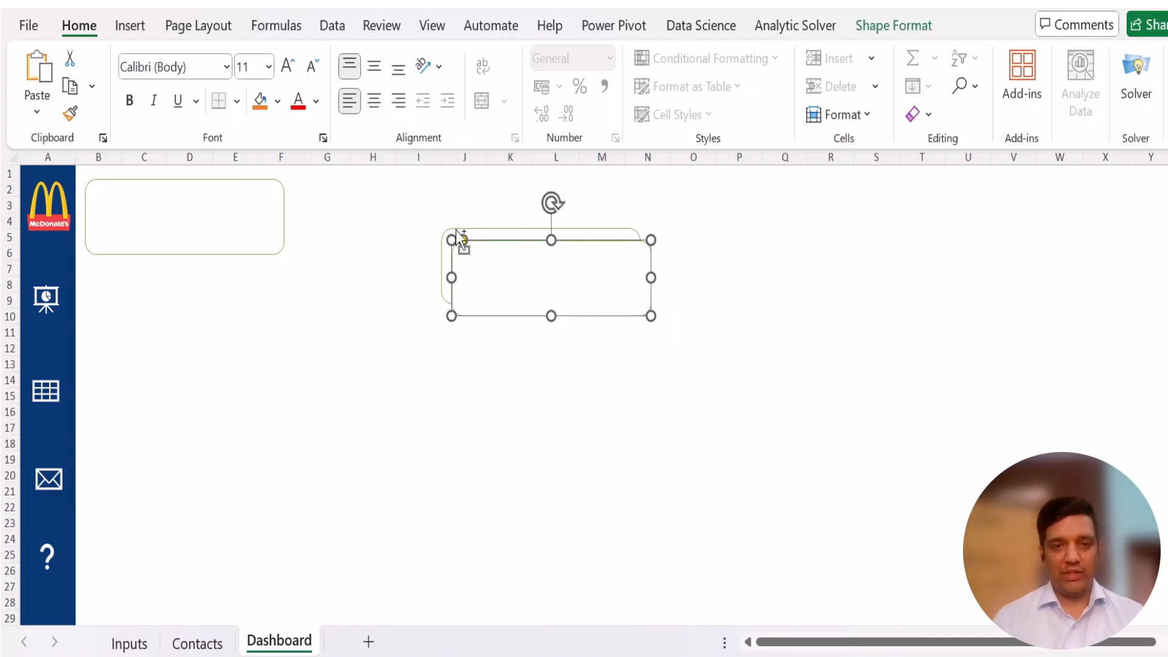
drag(472, 226, 340, 176)
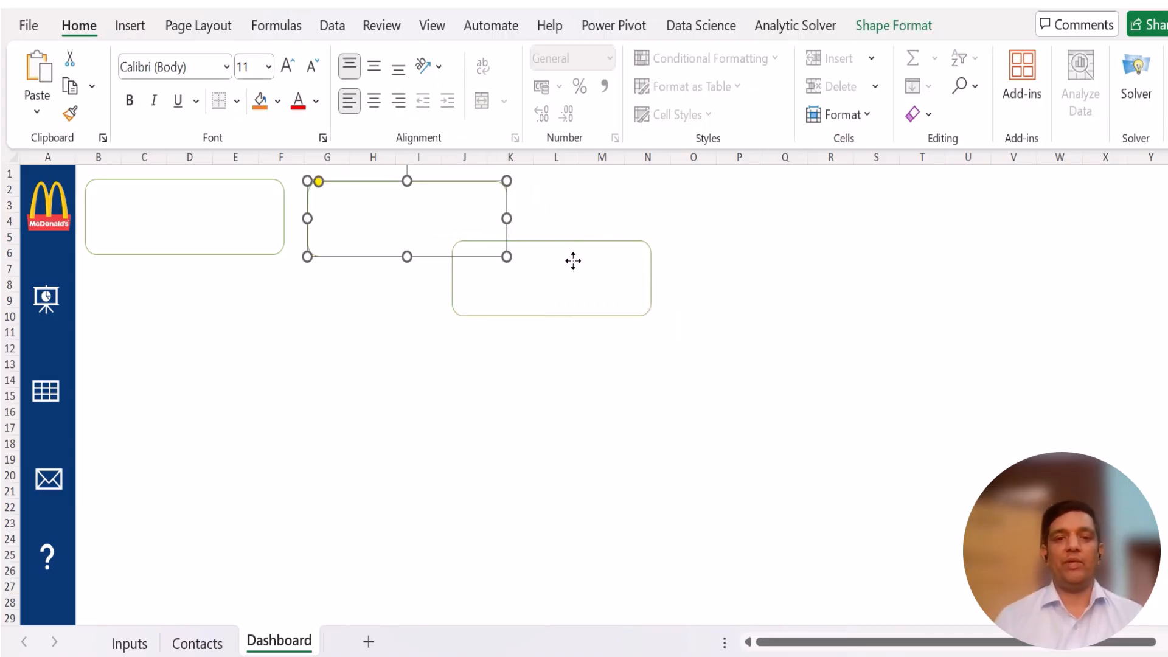
drag(573, 261, 656, 201)
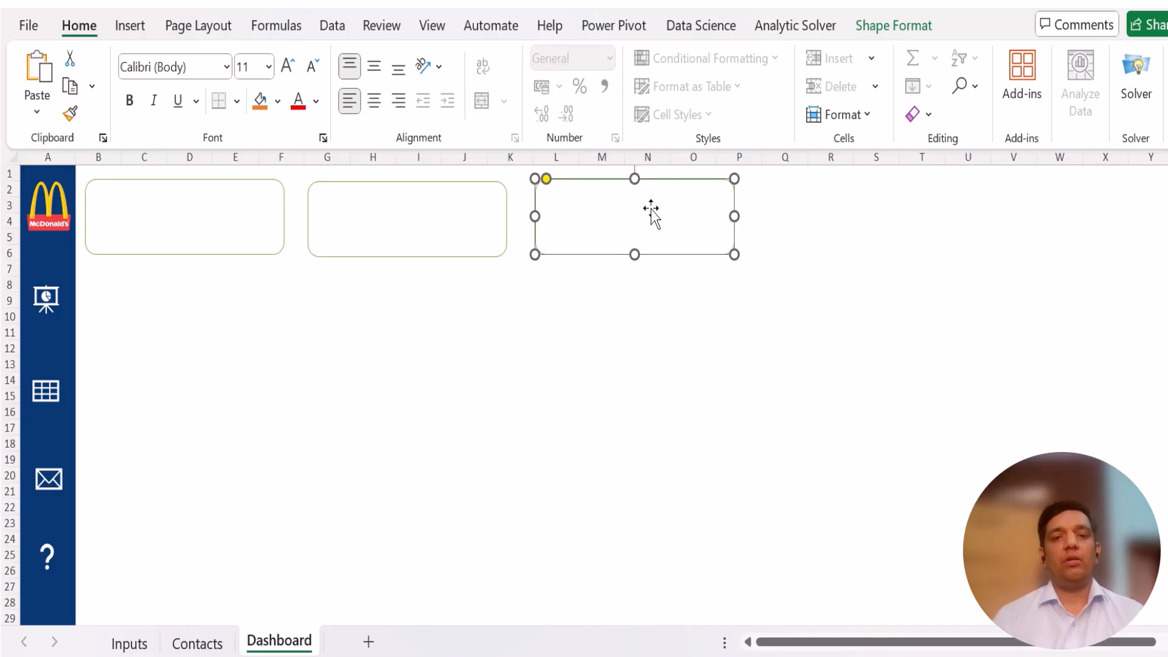
Step: Move the three rounded rectangles down to rows 6 to 10, keeping them in one row
drag(235, 219, 229, 276)
drag(357, 256, 354, 321)
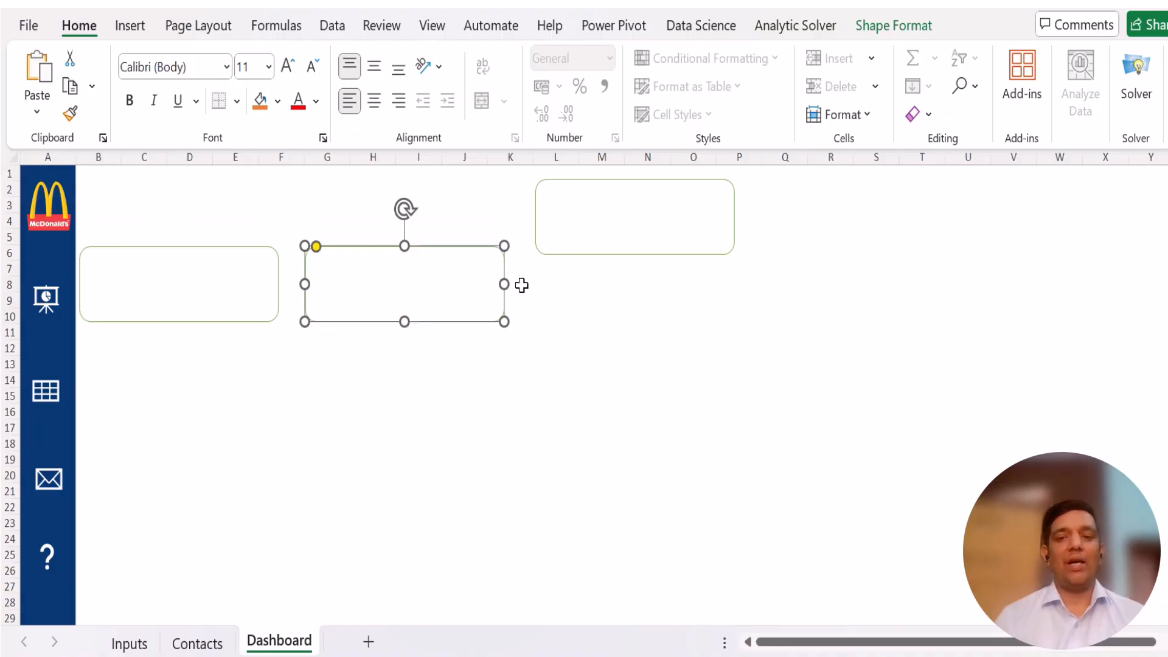
drag(601, 252, 600, 302)
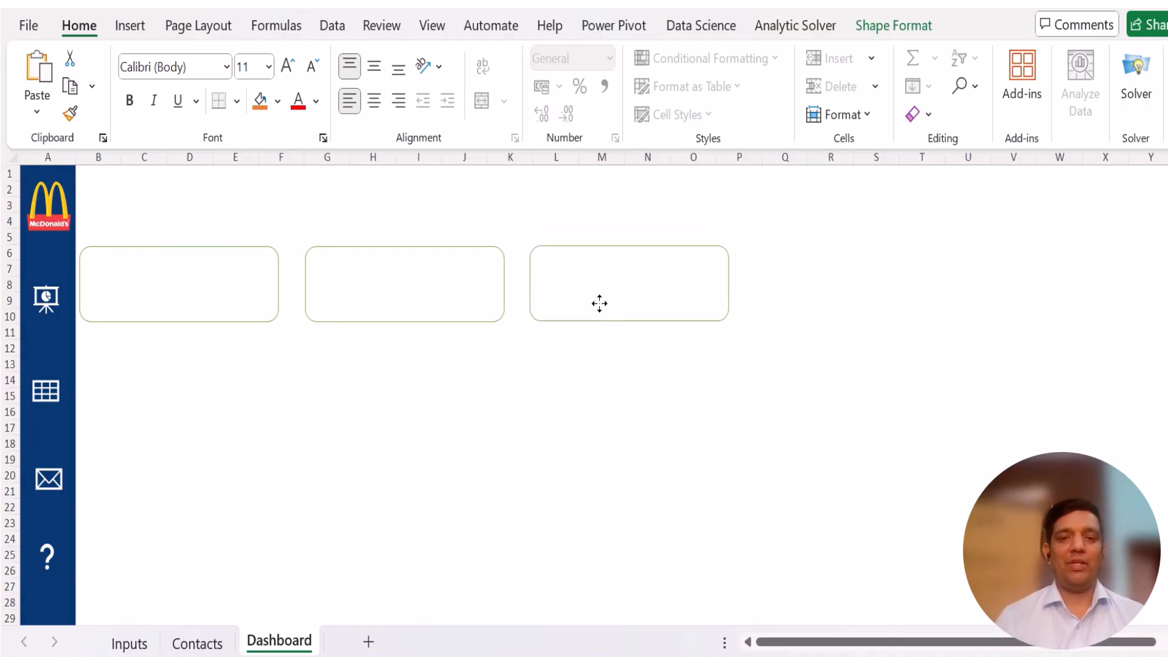
Step: Paste another rounded rectangle above the three cards and widen it into a banner spanning columns B to O
click(266, 237)
key(ctrl+v)
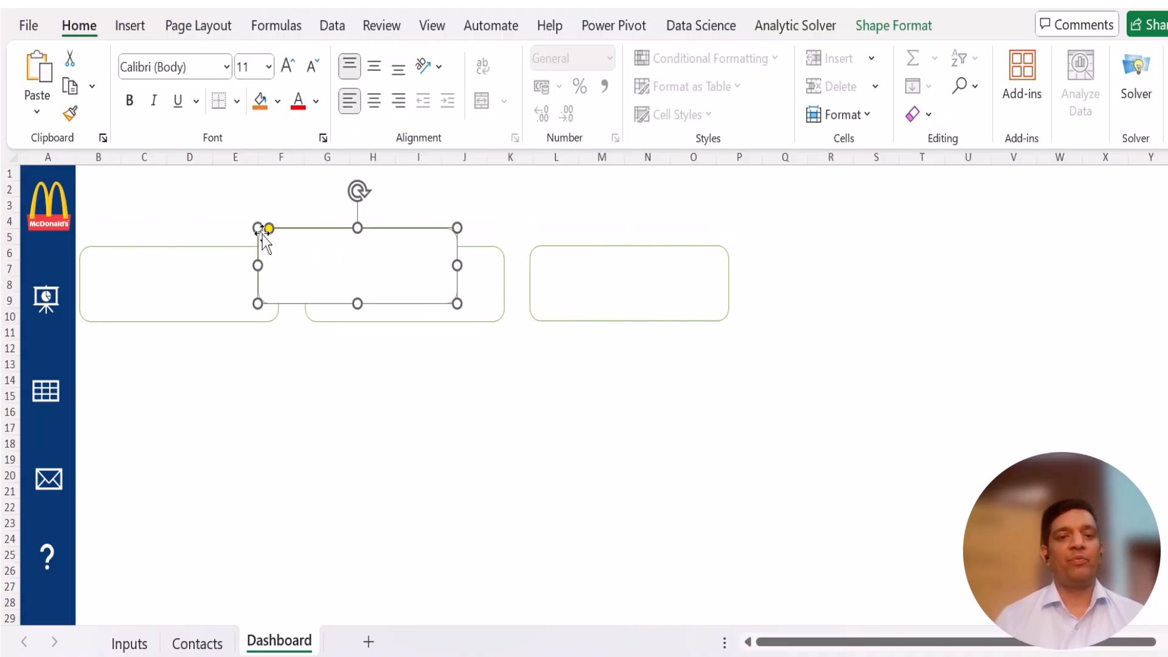
drag(300, 237, 126, 177)
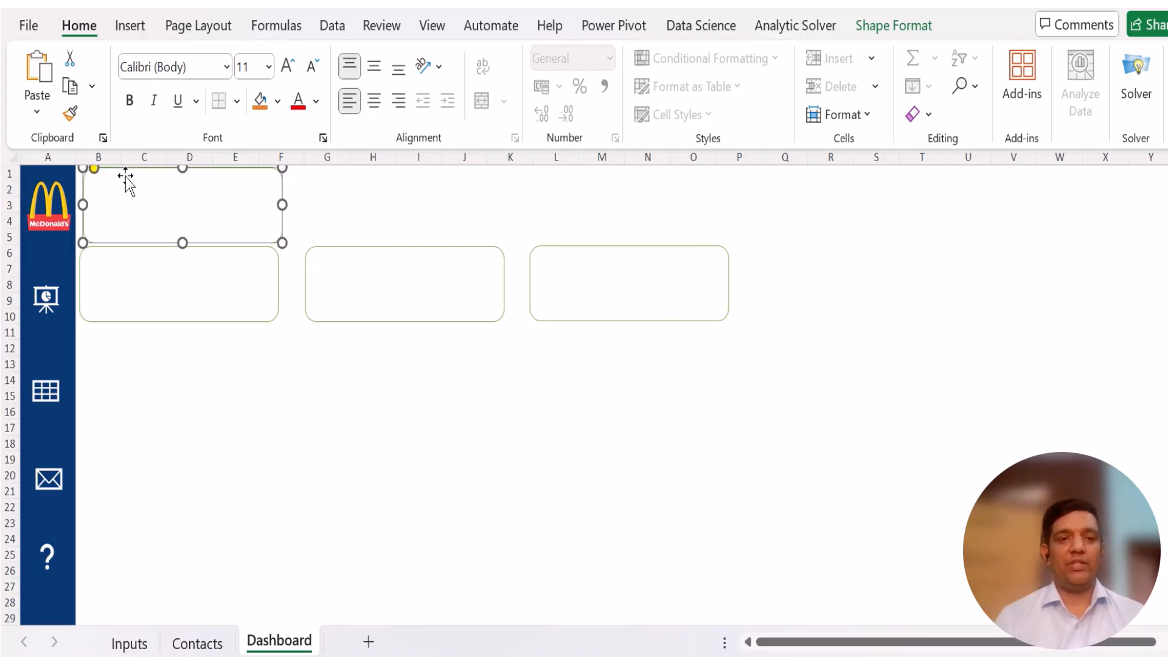
drag(280, 205, 726, 214)
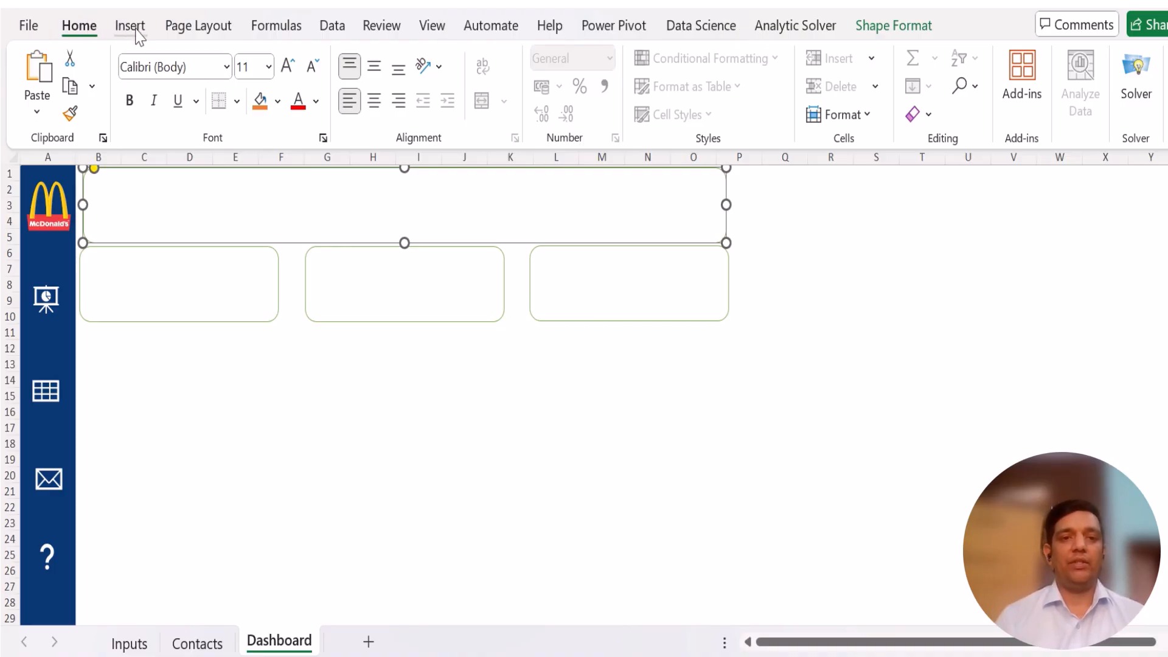
right_click(277, 226)
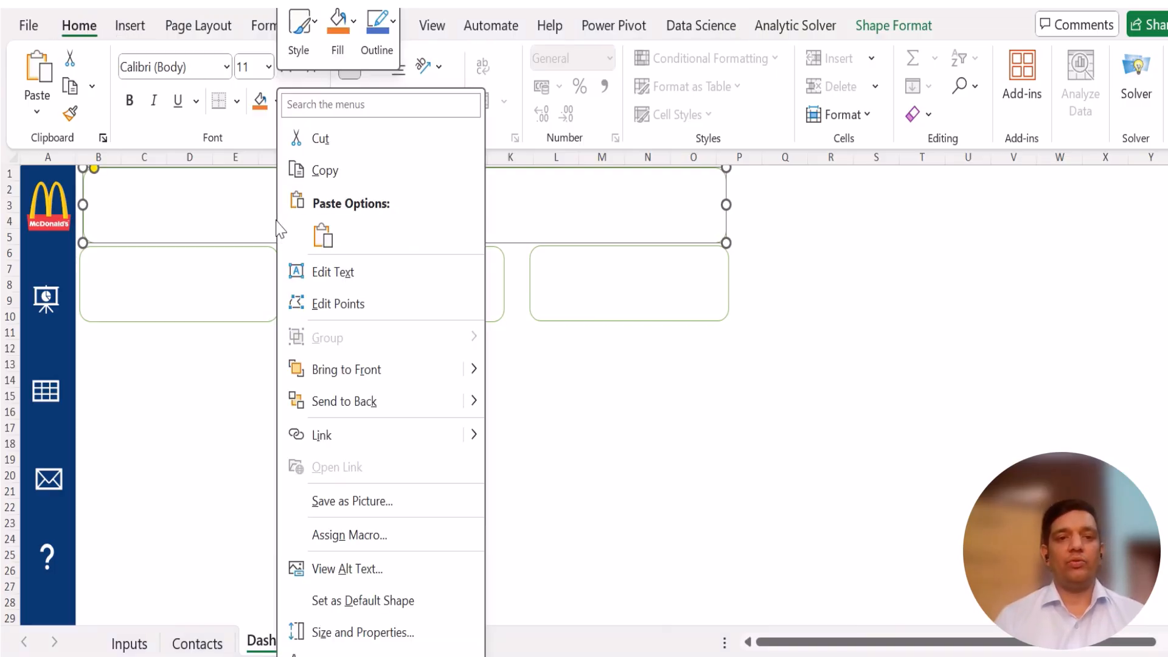
click(180, 206)
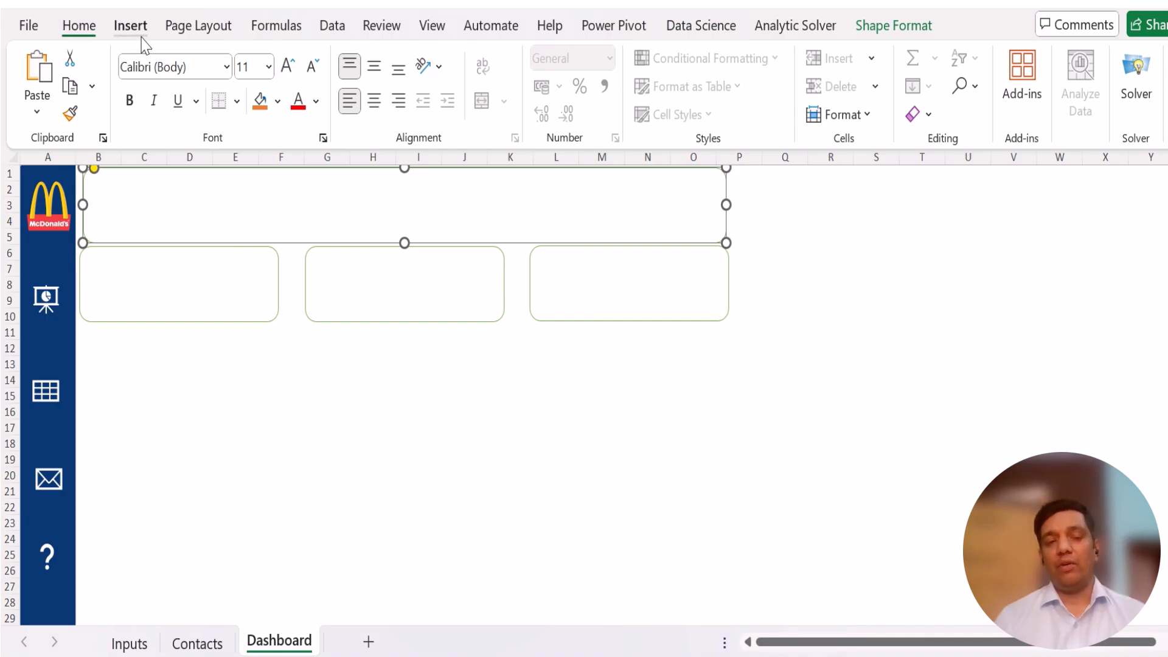
Step: Insert a text box inside the banner, spanning about columns D to K, with the title SALES DASHBOARD 2025
click(130, 26)
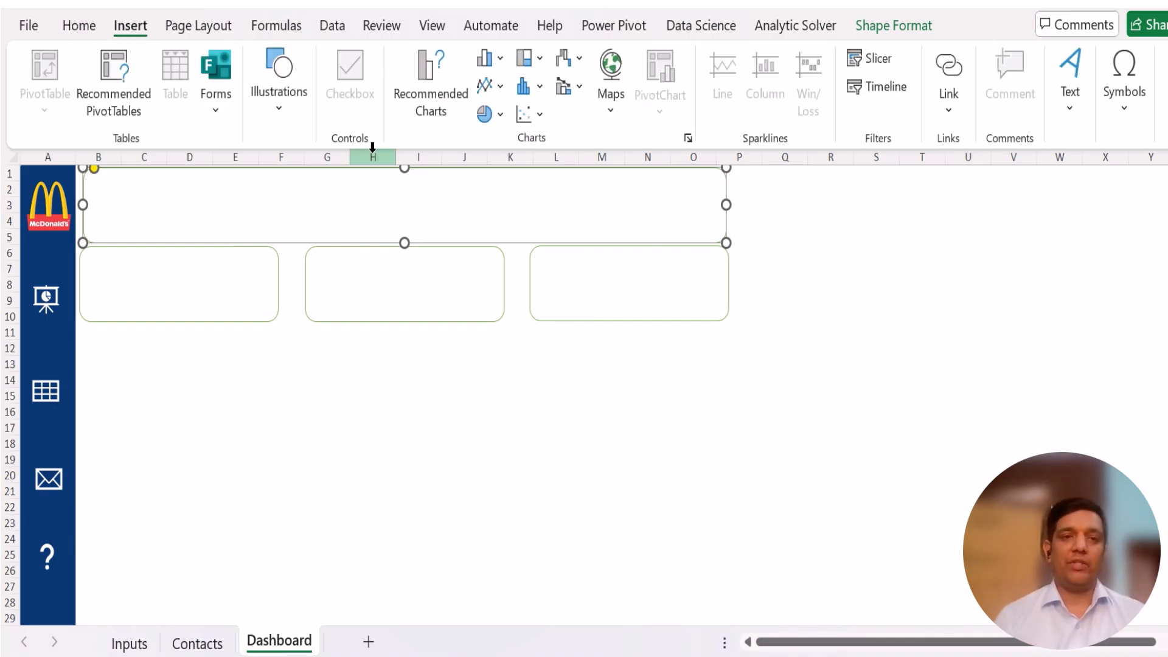
click(295, 121)
click(308, 224)
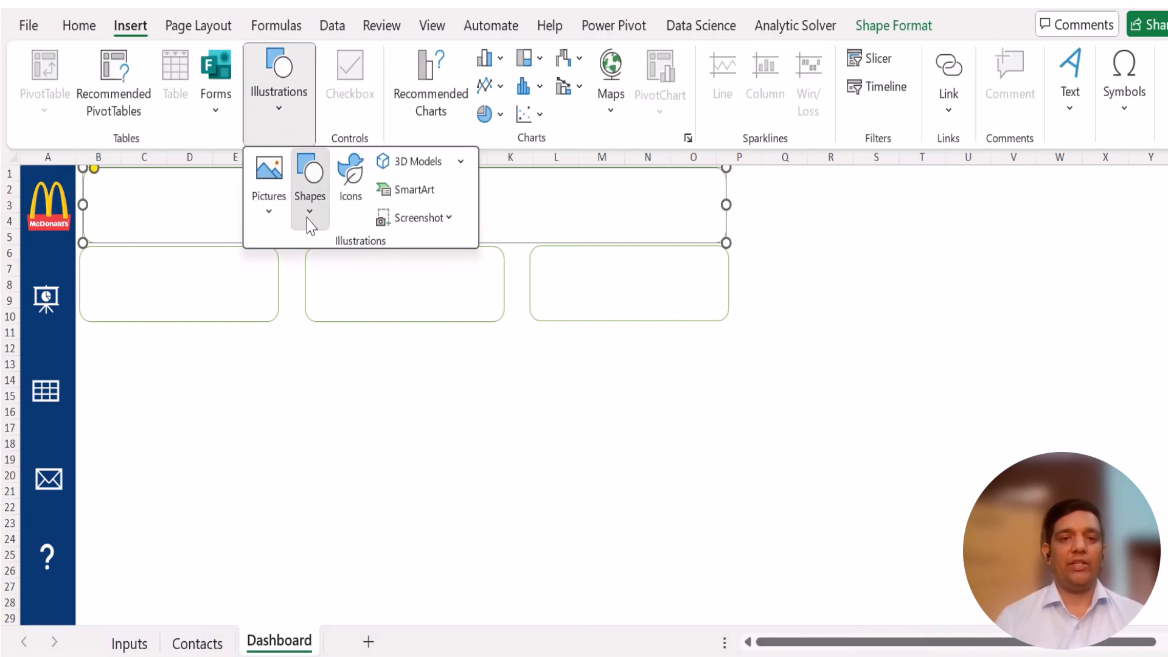
click(303, 277)
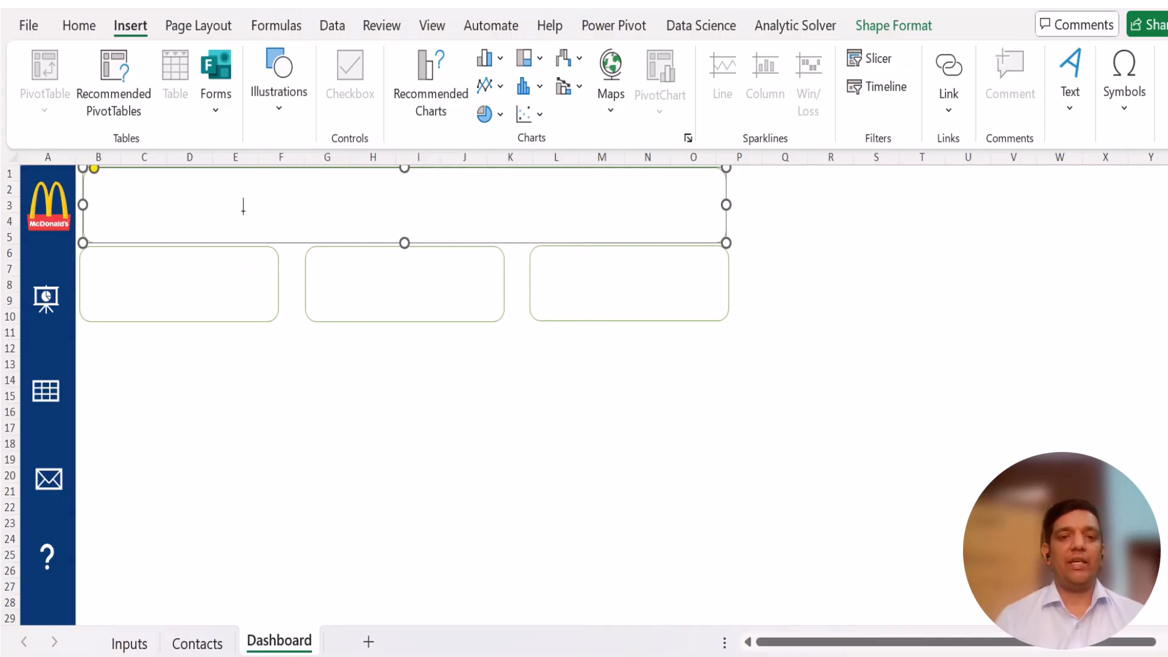
drag(185, 188, 494, 232)
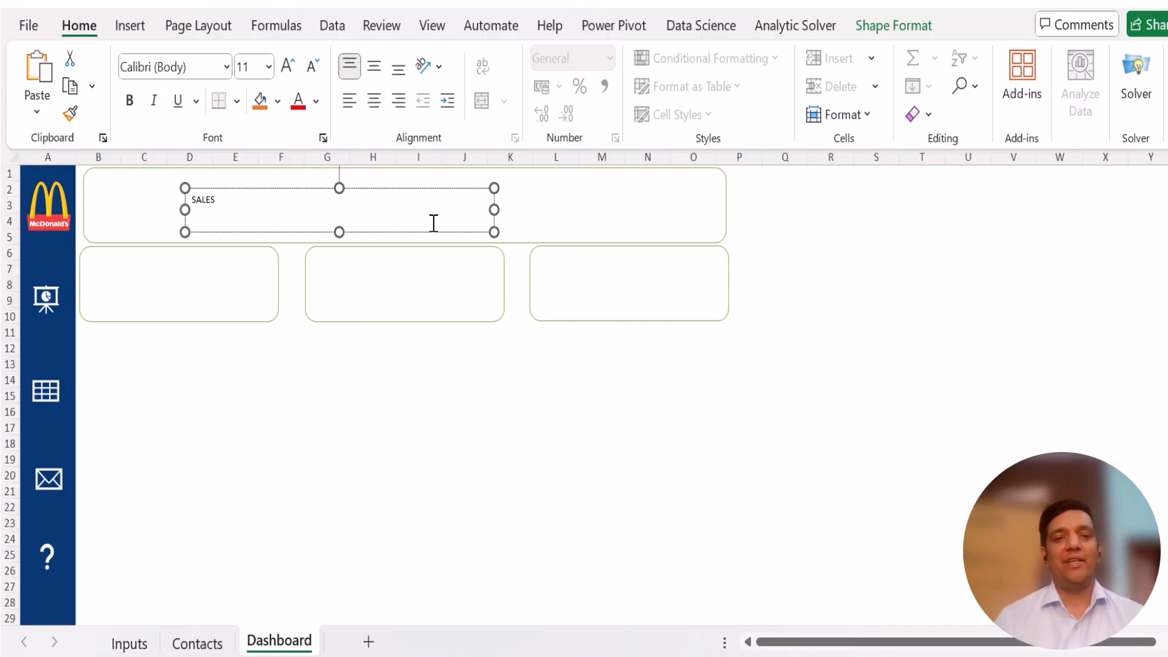
text(SALES DASHBOARD 2025)
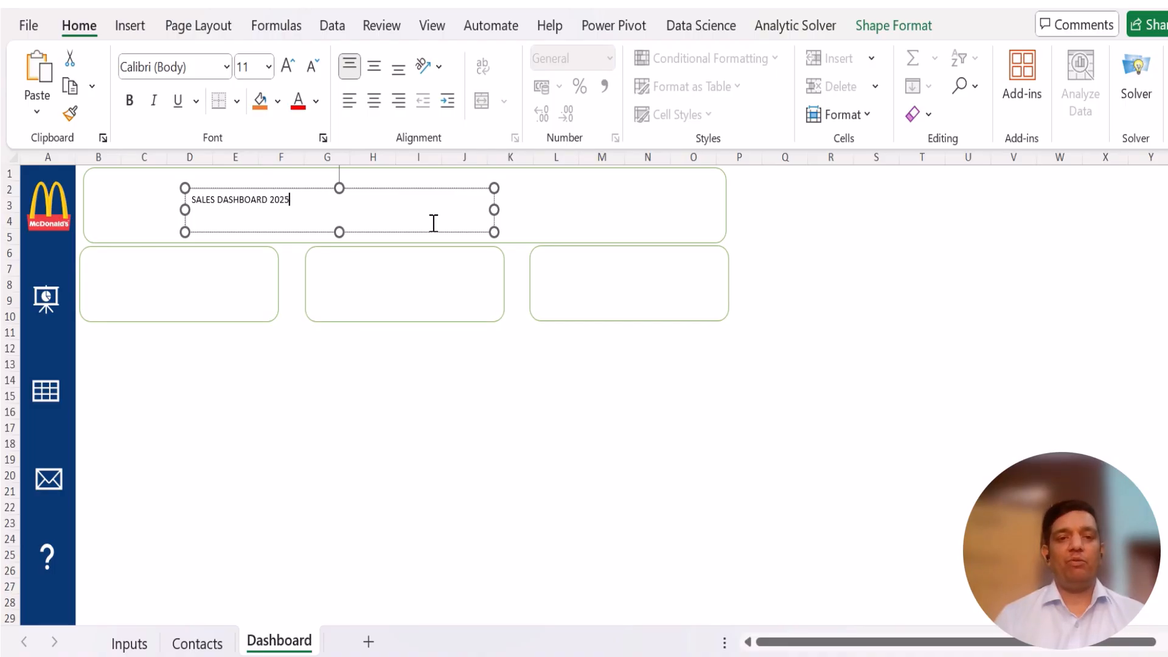
Step: Format the banner title as bold, dark blue text at font size 28
key(ctrl+a)
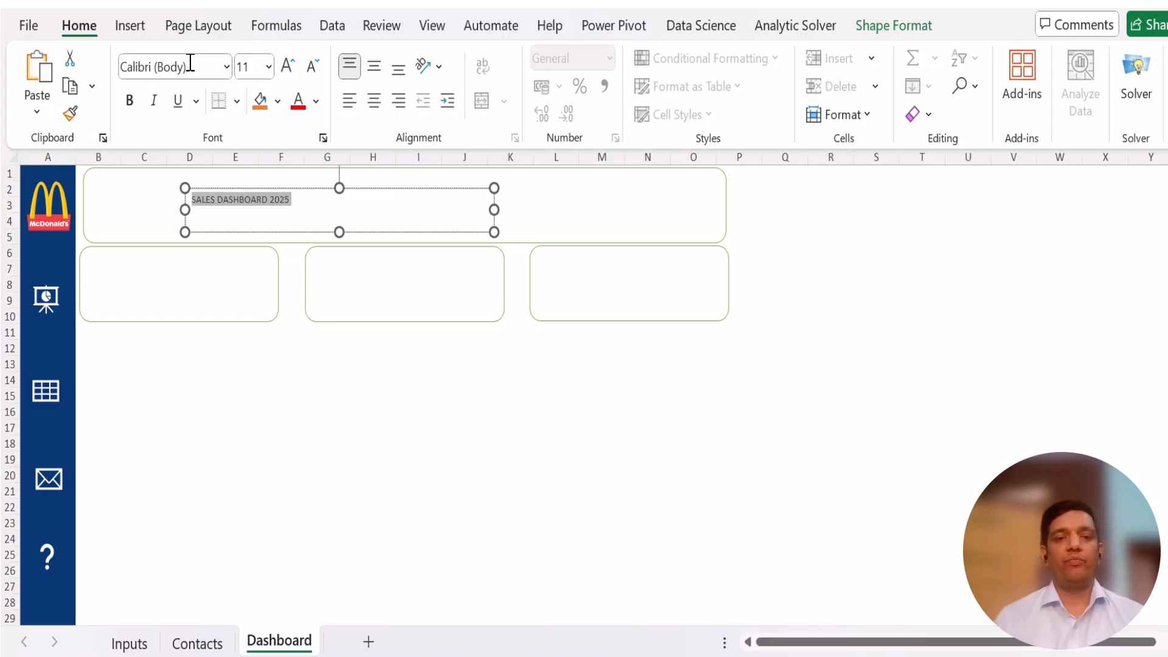
click(130, 102)
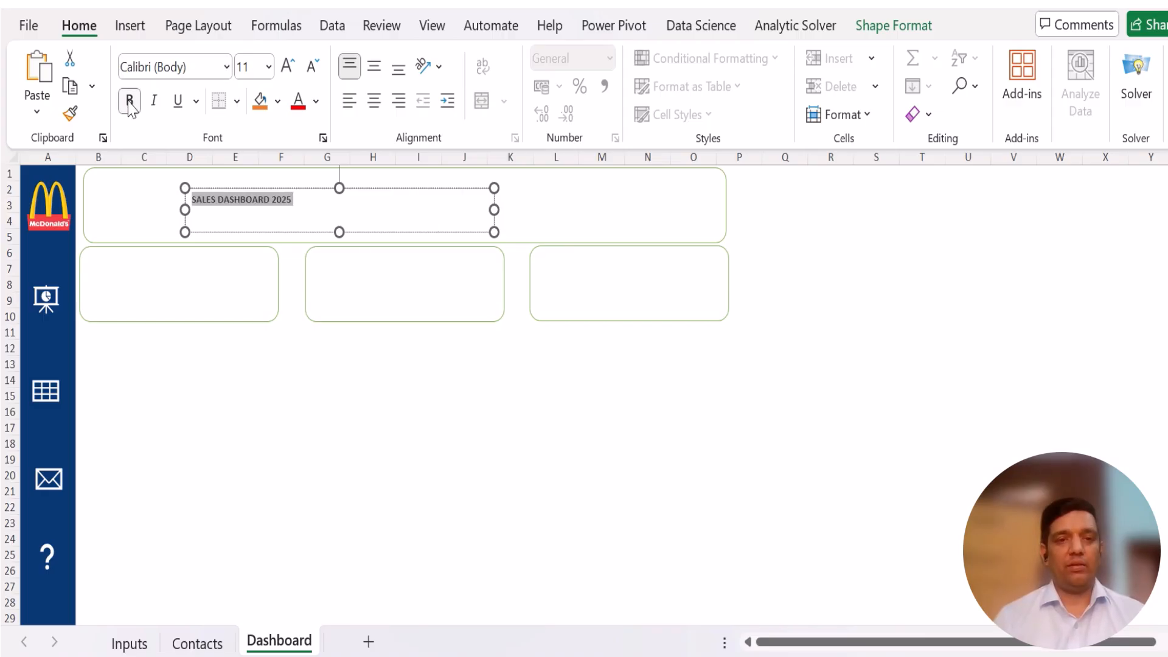
click(315, 101)
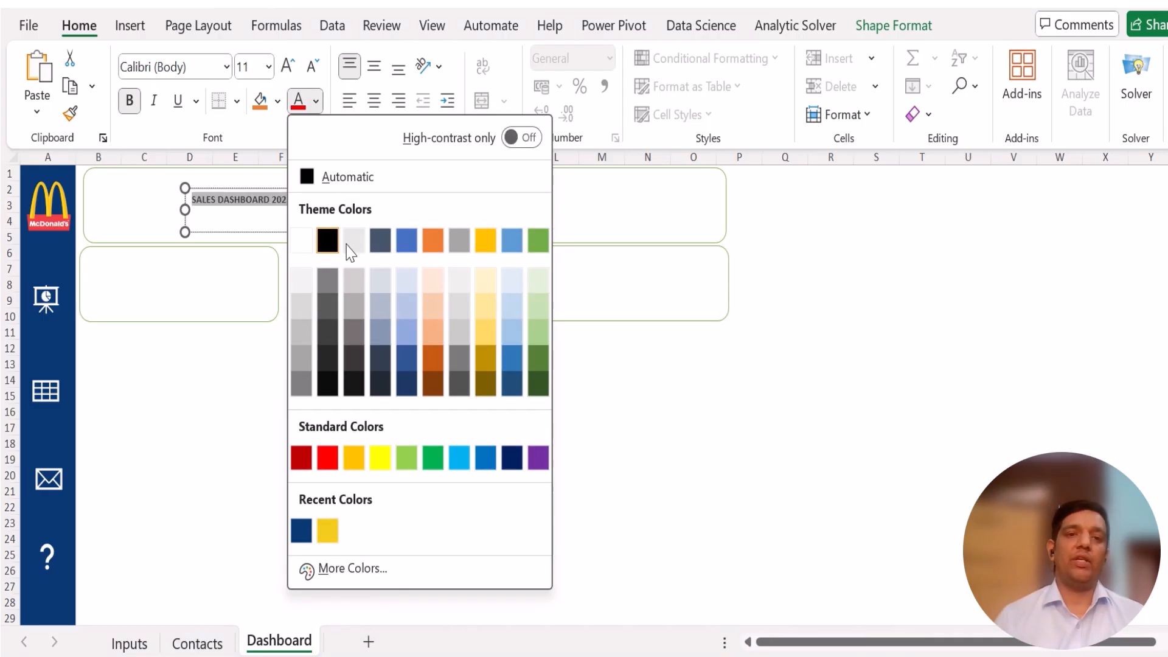
click(404, 361)
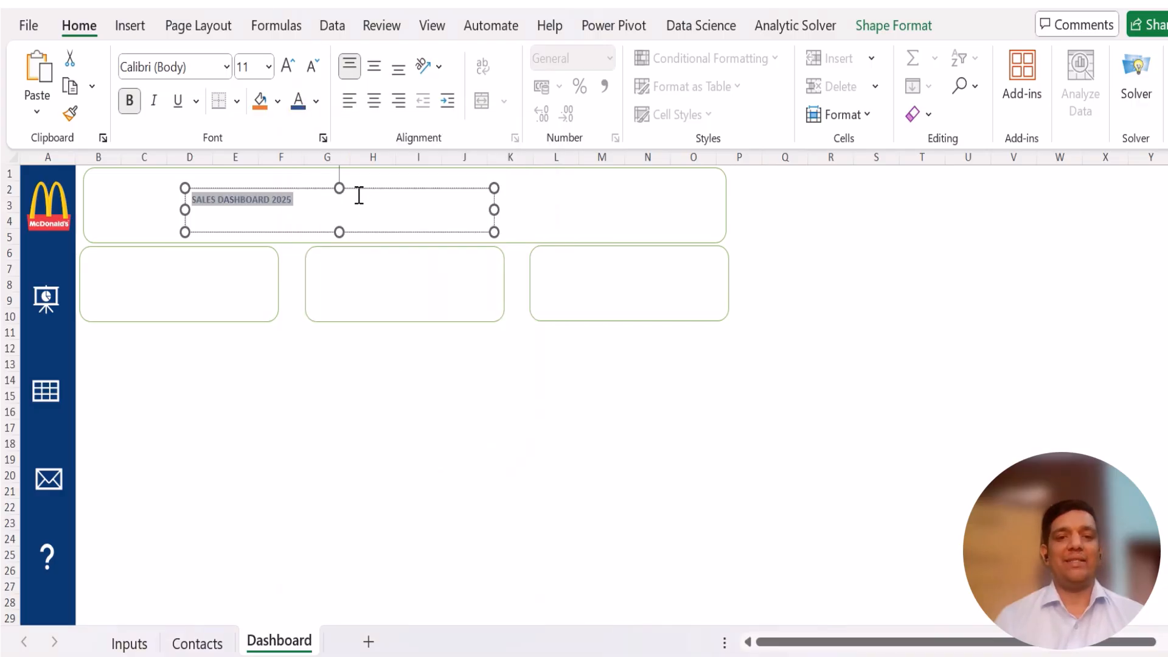
click(289, 67)
click(288, 67)
click(288, 67)
click(288, 67)
click(289, 67)
click(289, 67)
click(288, 67)
click(289, 67)
click(288, 67)
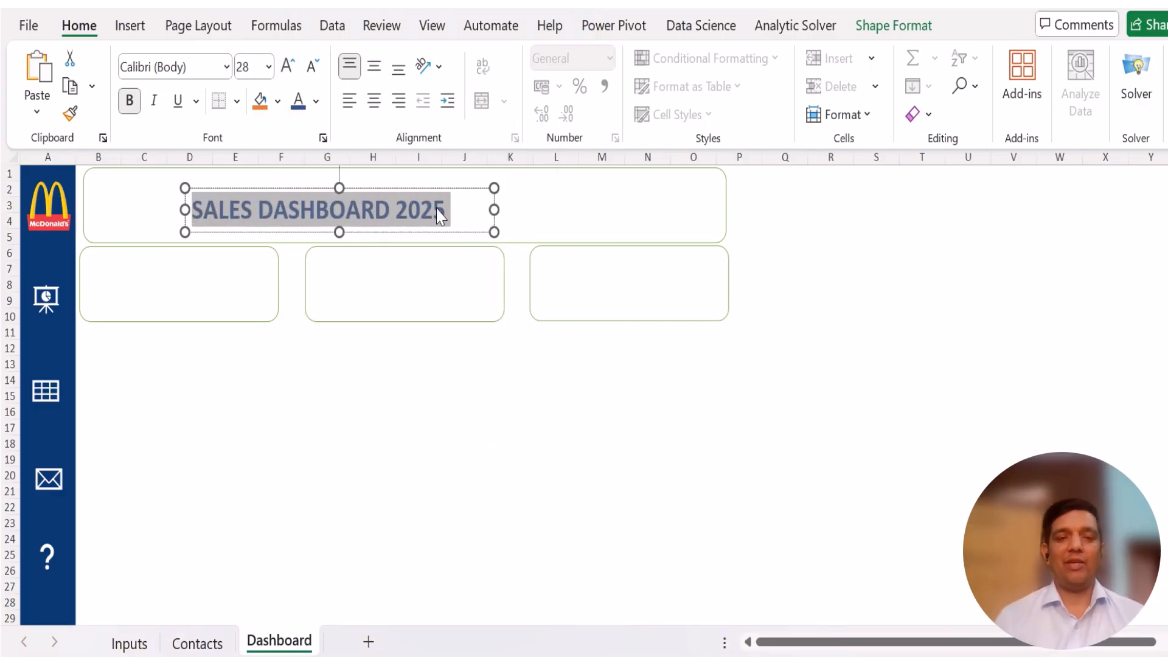
Step: Move the title text box towards the middle of the banner, starting at about column E
click(620, 222)
click(466, 208)
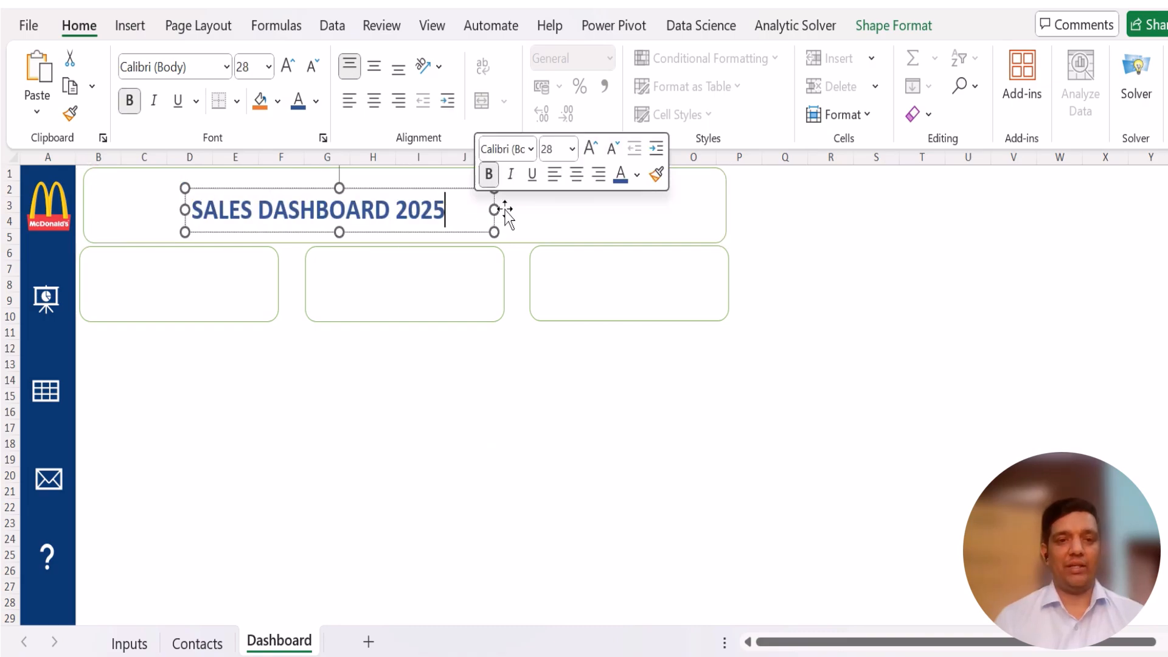
drag(444, 189, 490, 178)
click(419, 396)
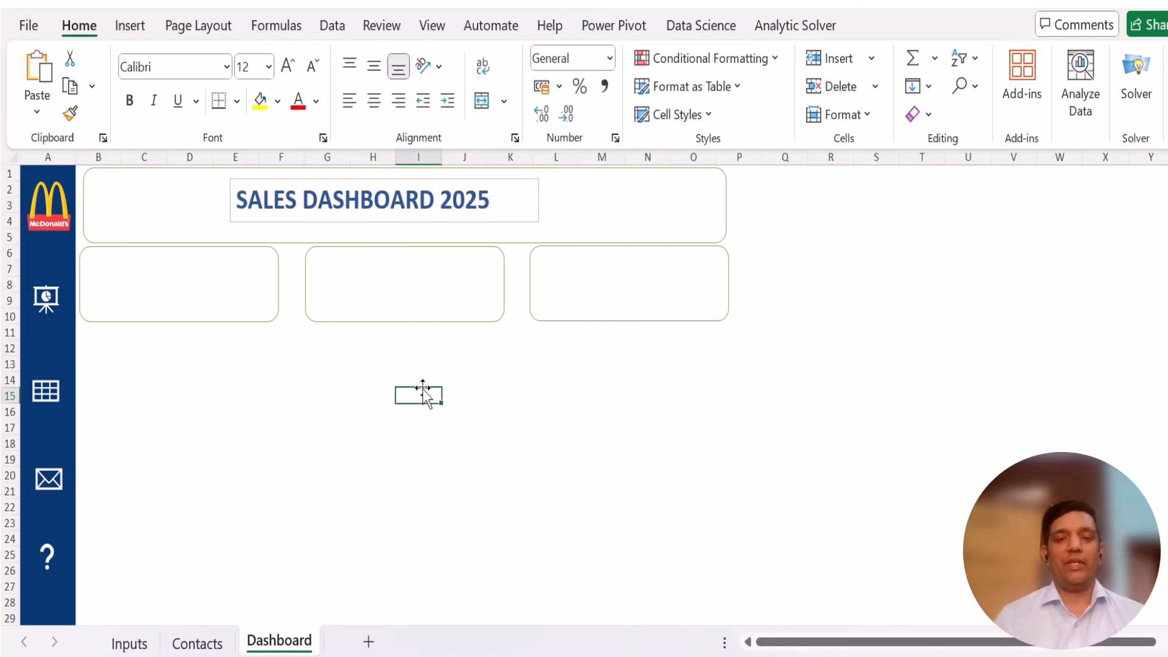
click(465, 201)
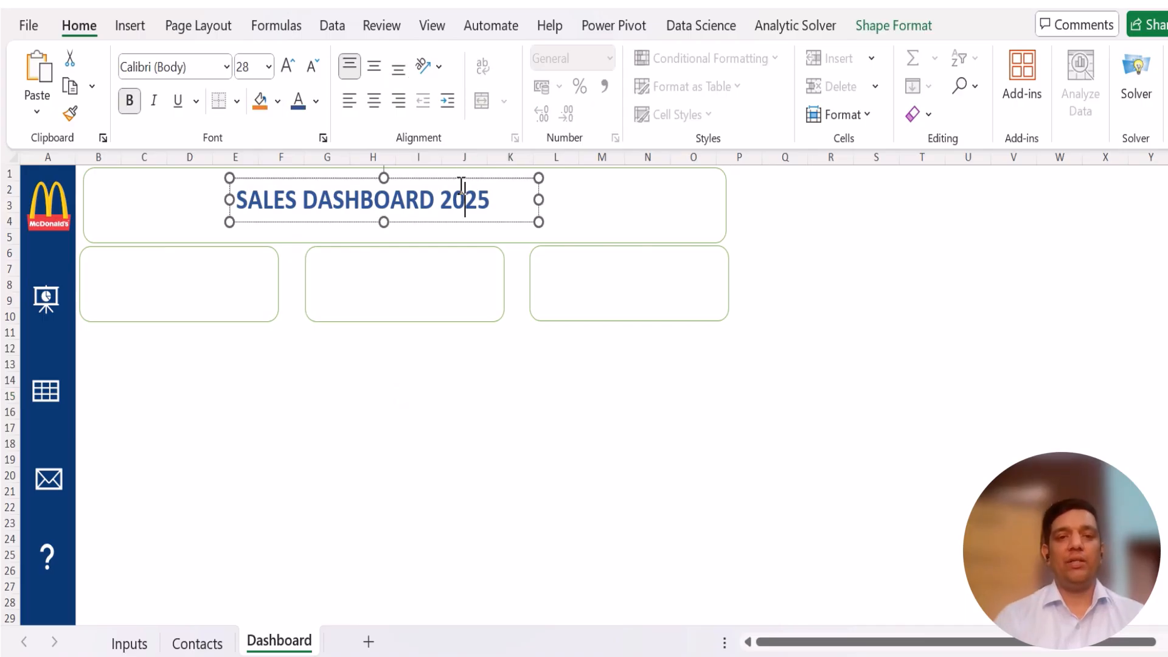
Step: Remove the fill from the SALES DASHBOARD 2025 text box by setting it to No fill
click(435, 403)
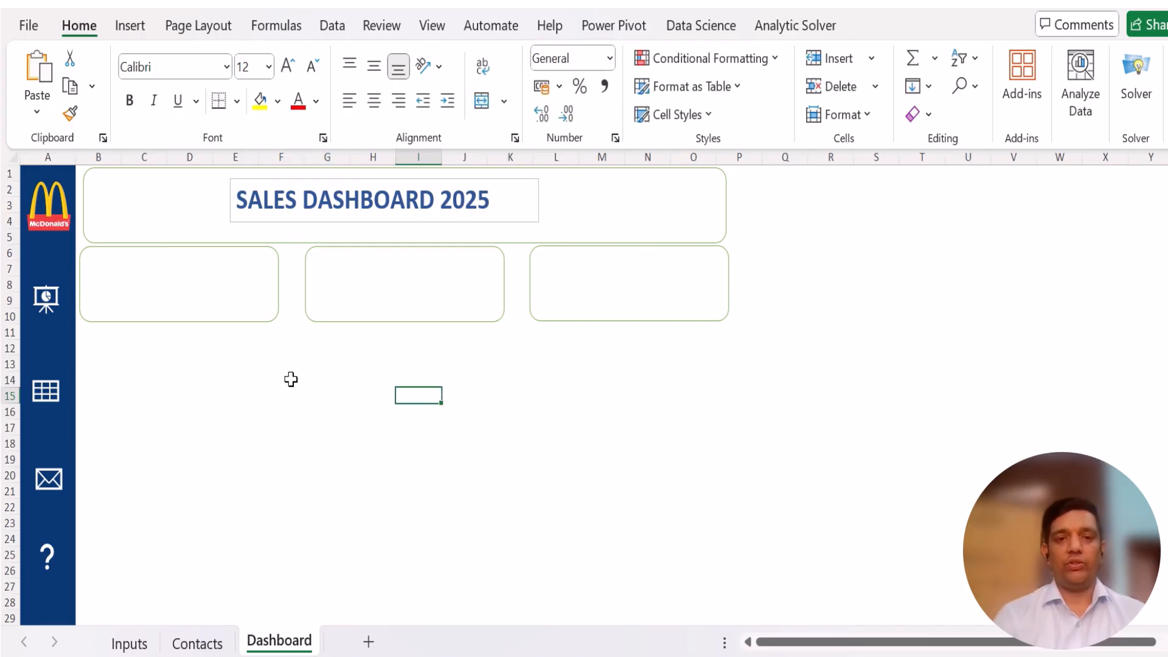
click(536, 180)
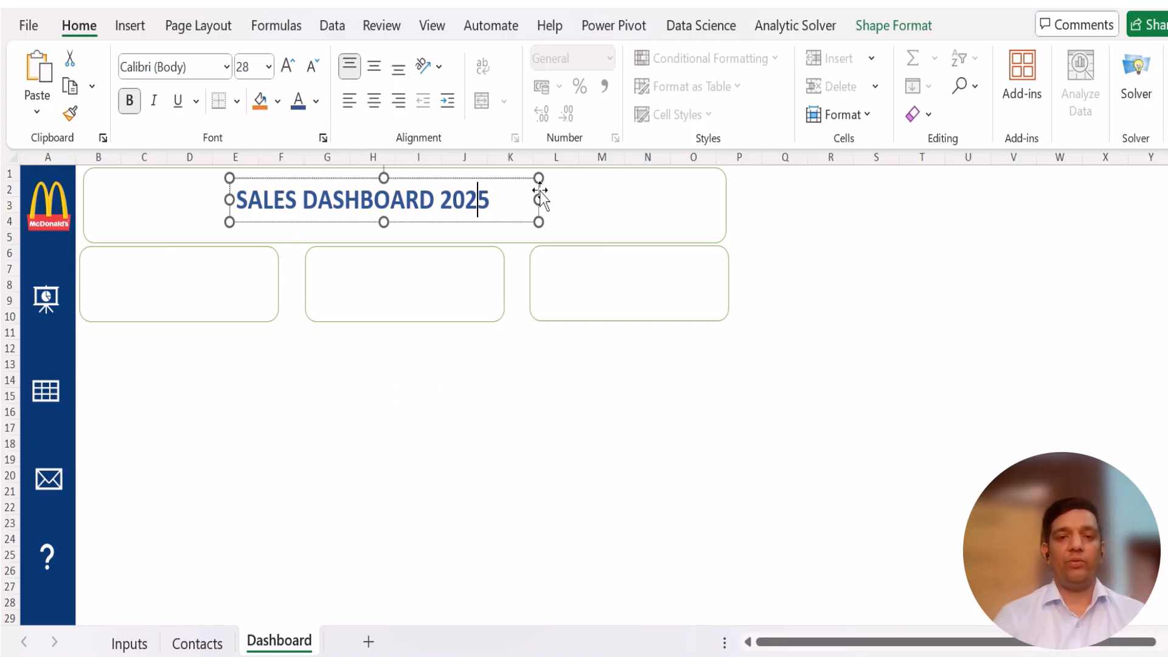
click(541, 198)
right_click(540, 199)
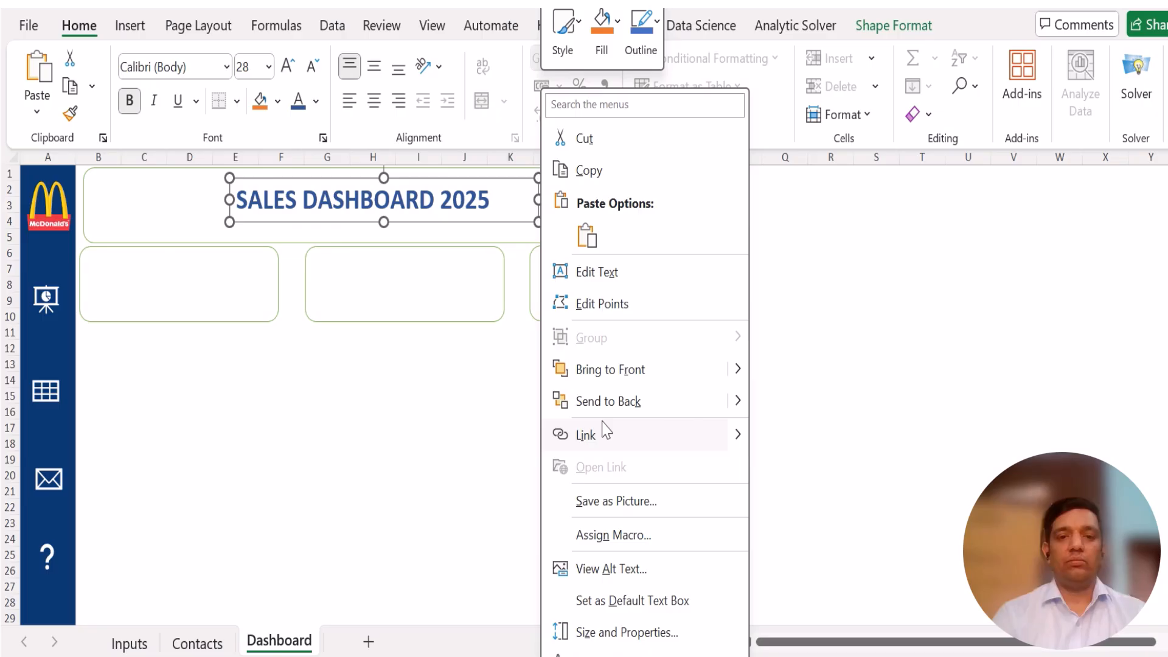
click(651, 636)
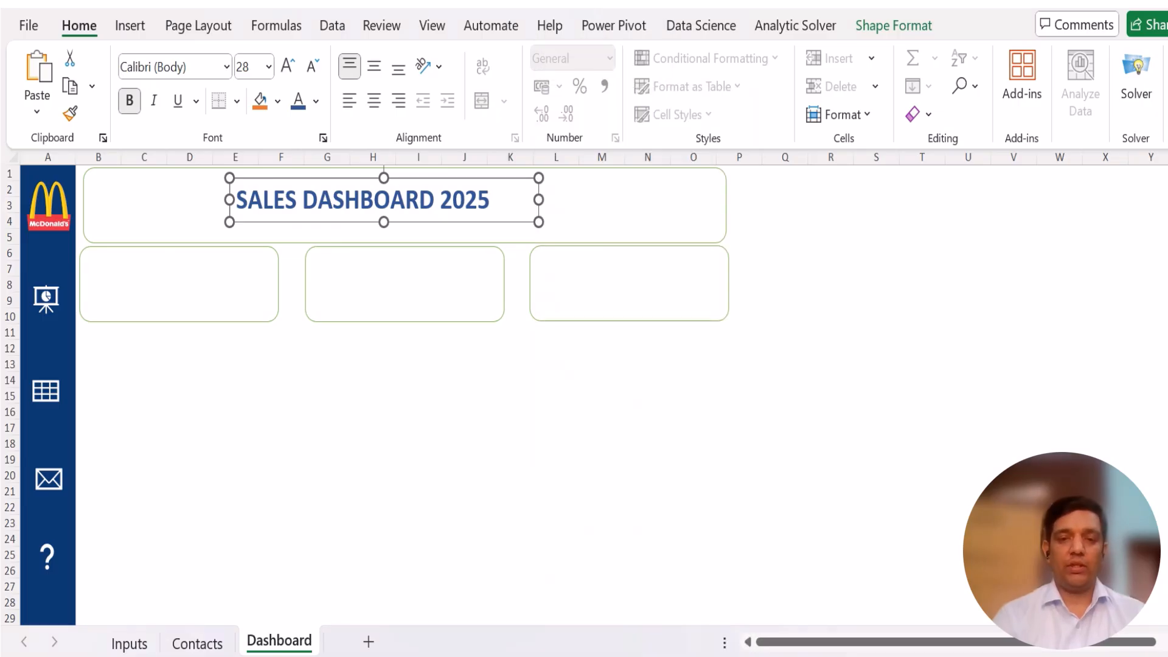
click(1002, 311)
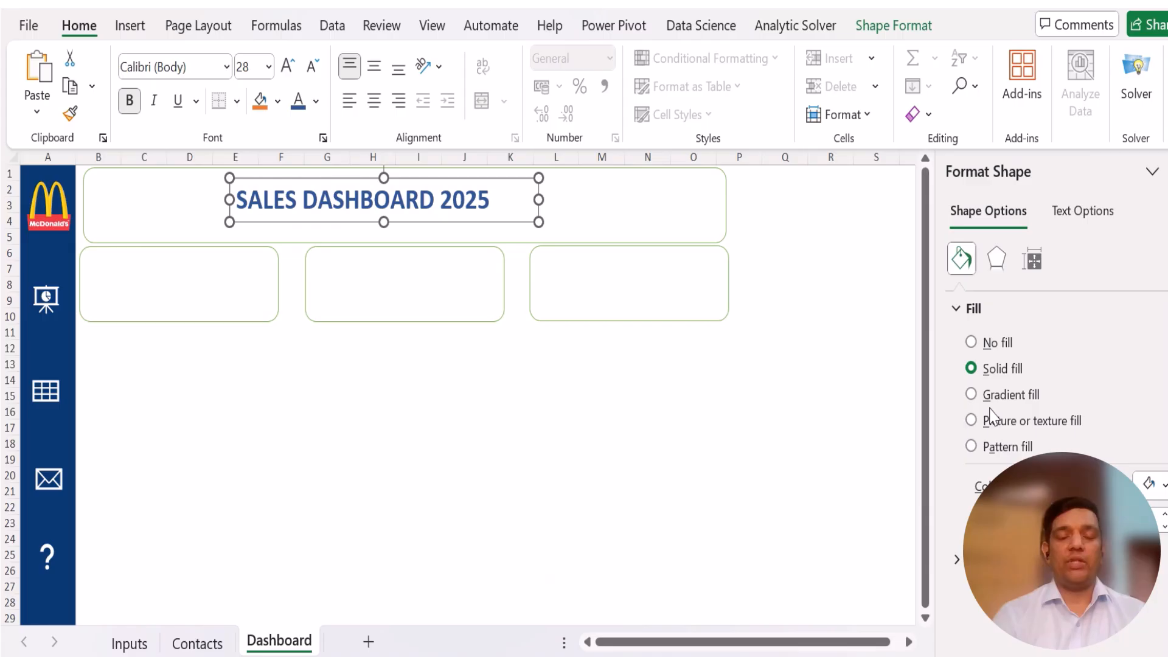
click(997, 345)
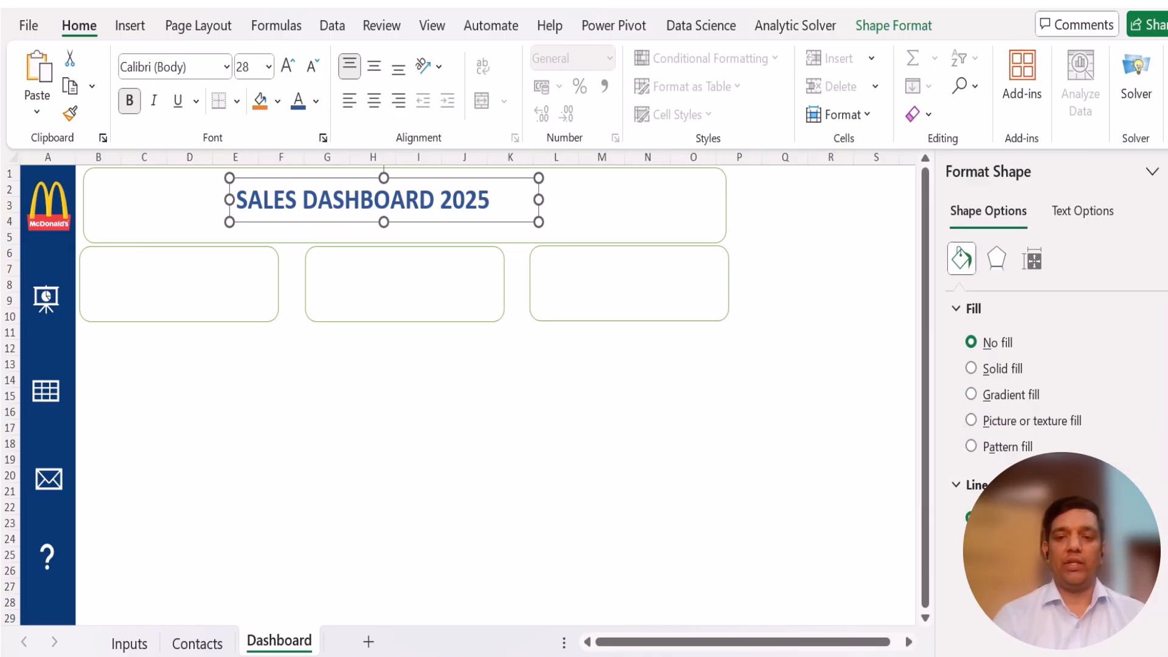
click(842, 383)
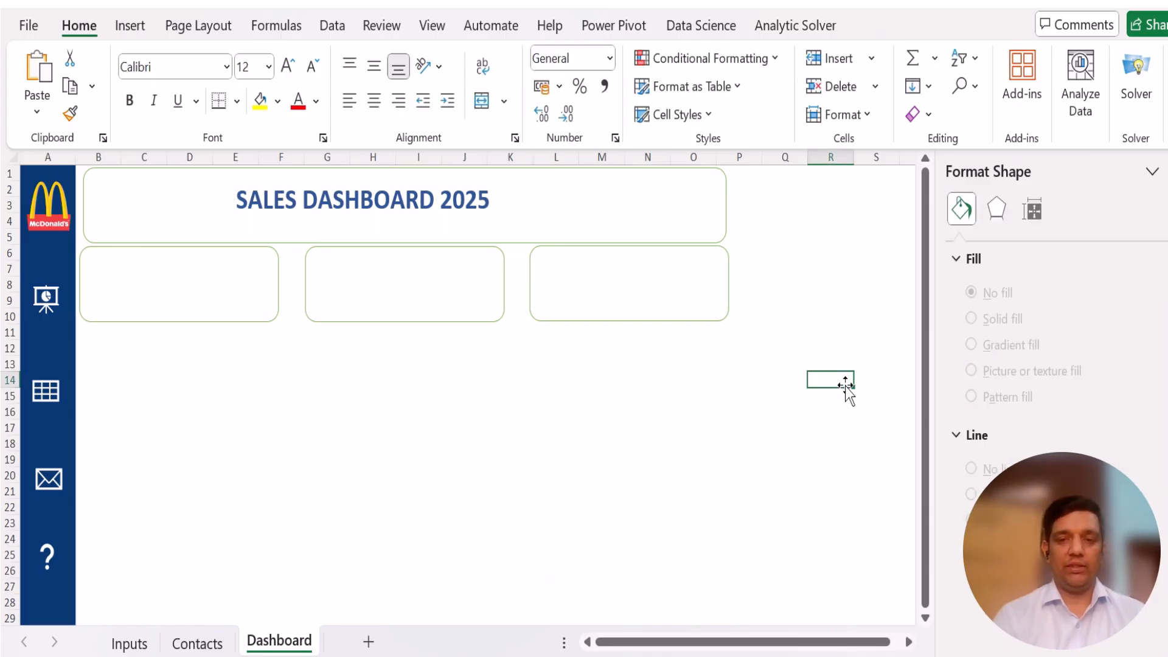
Step: Shift the title text box closer to the banner's centre, starting at about column F
click(427, 196)
drag(459, 180, 495, 179)
click(443, 365)
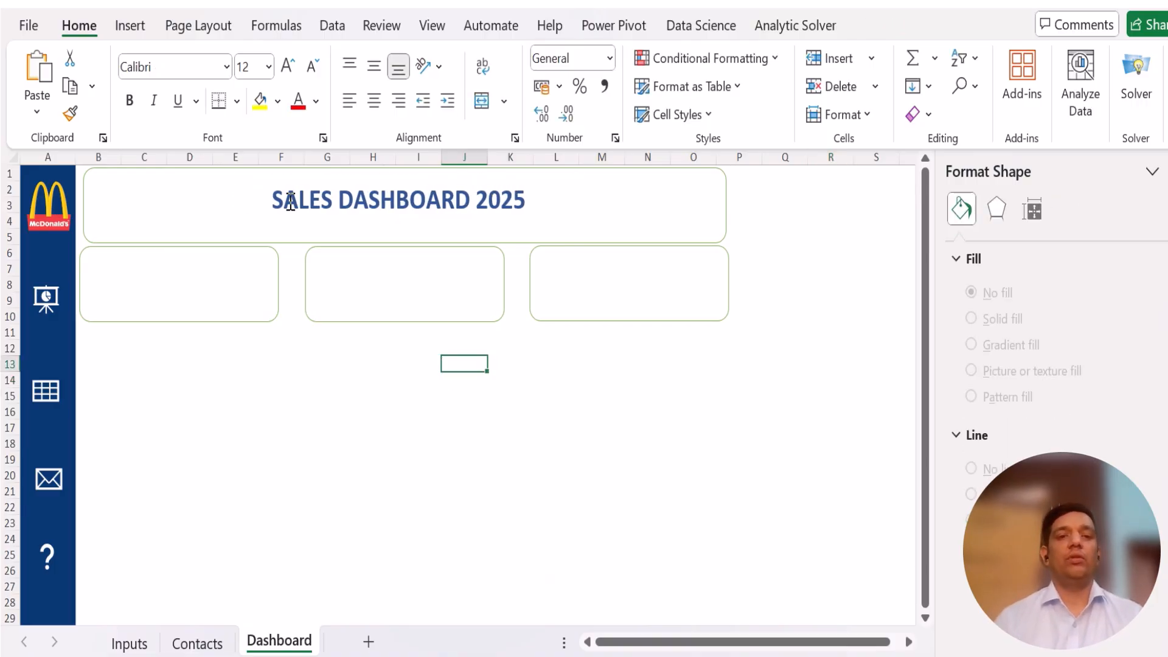
Step: Label the first card KPI 1 and centre the text horizontally
click(202, 297)
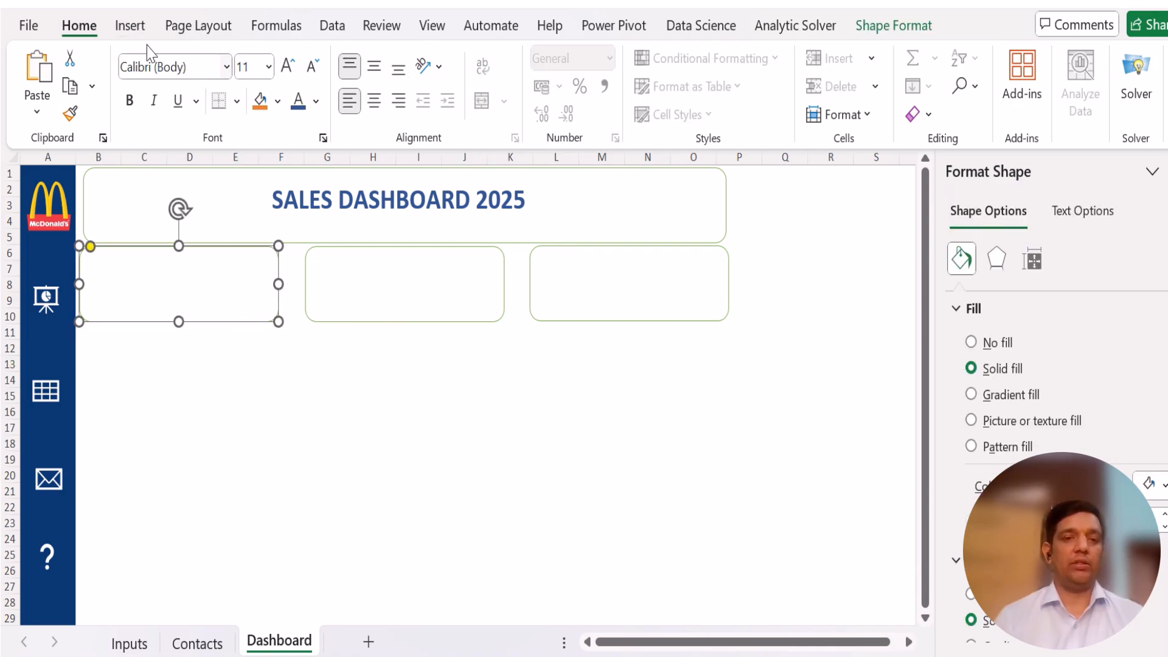
click(122, 34)
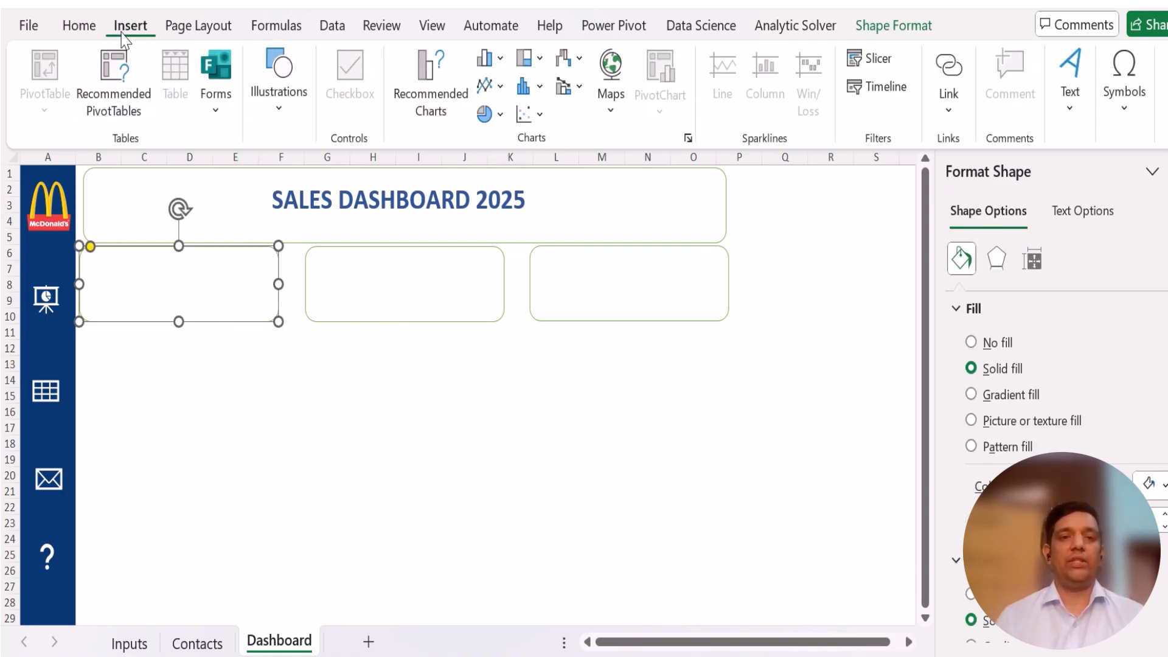
click(286, 104)
click(312, 207)
click(310, 277)
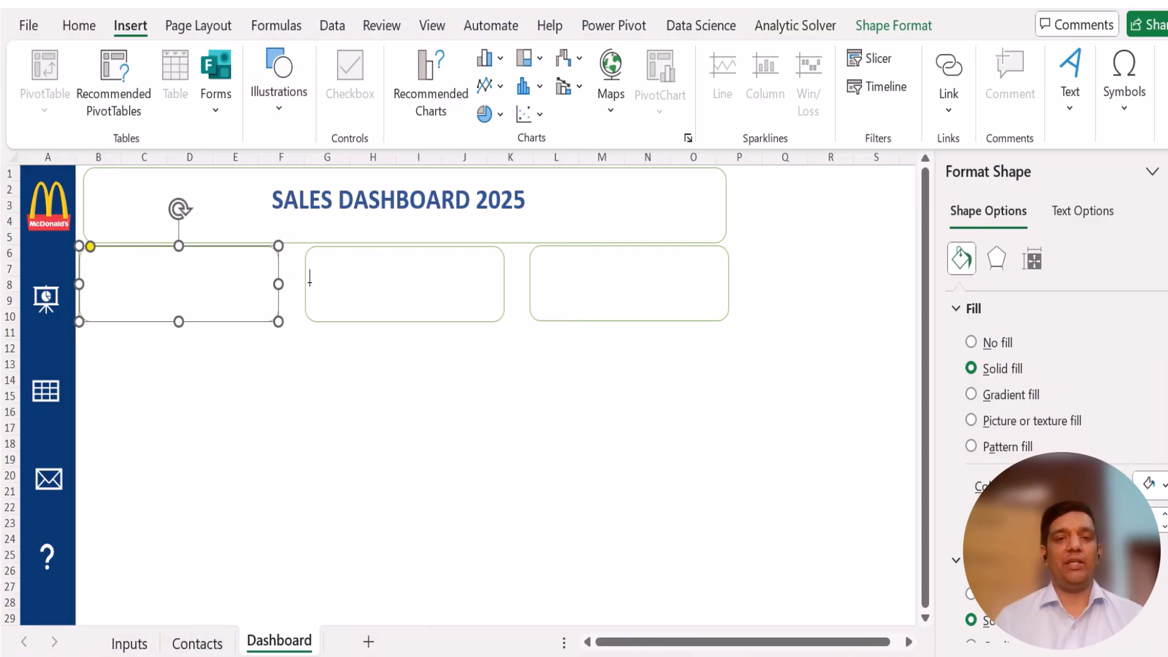
click(145, 268)
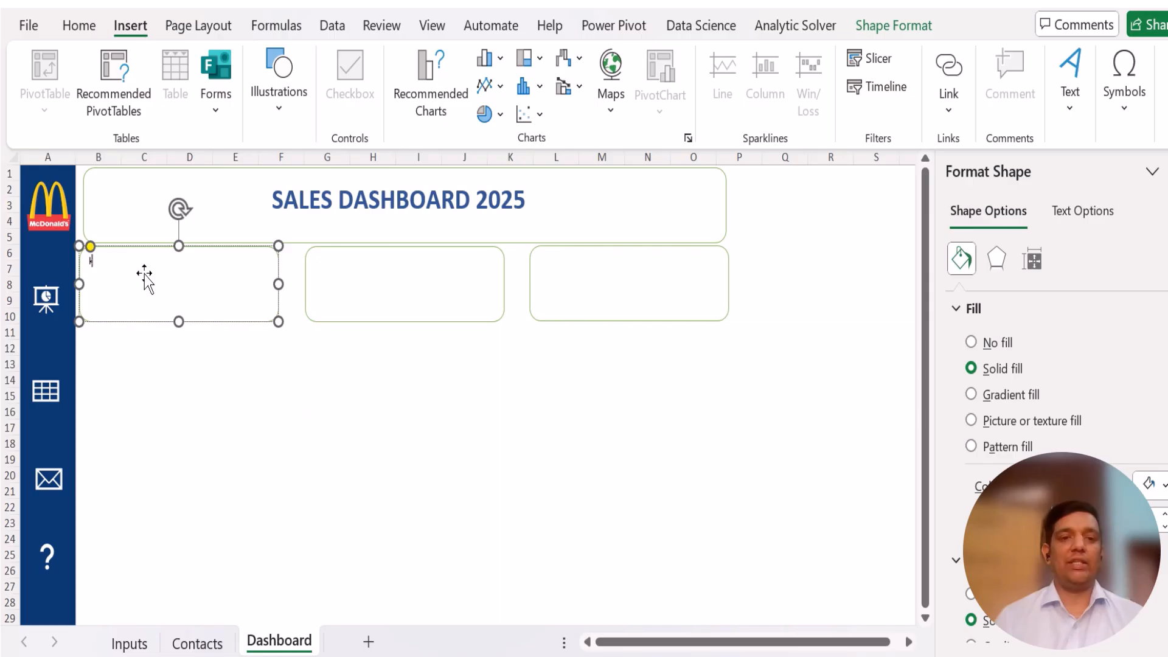
text(k)
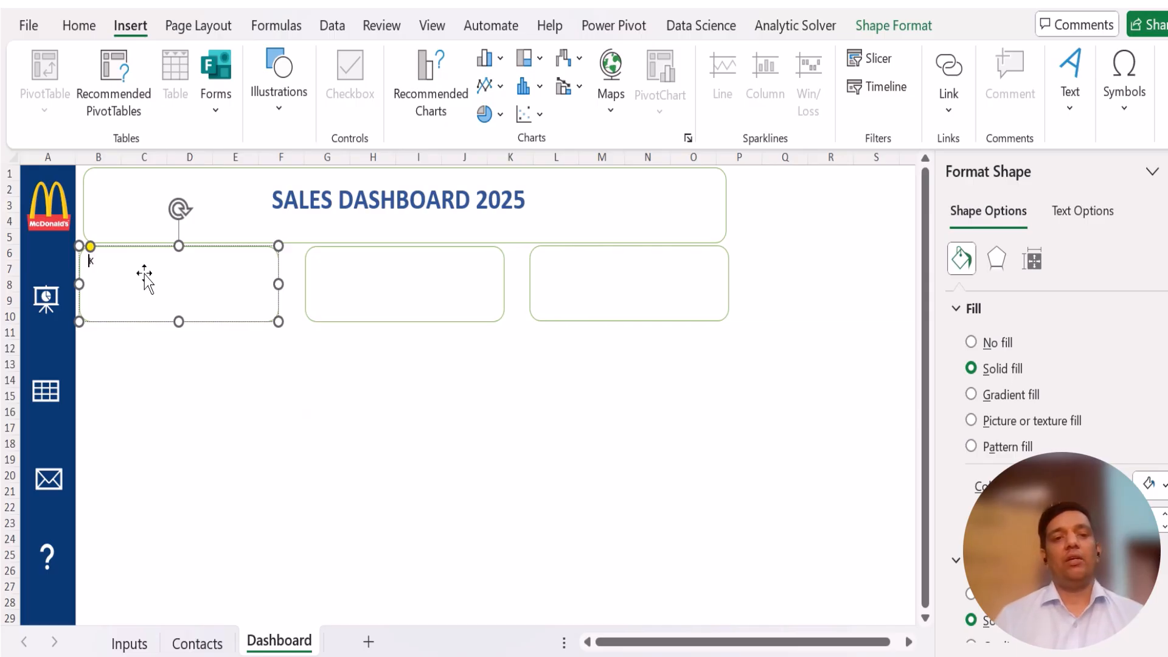
text(PI 1)
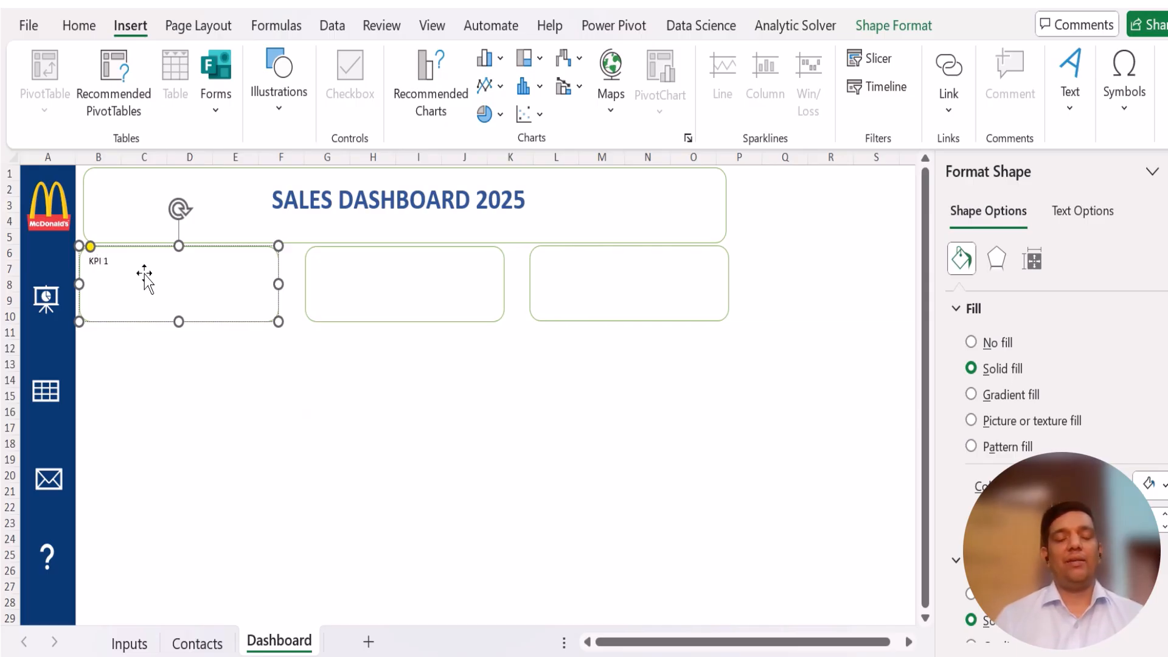
key(ctrl+e)
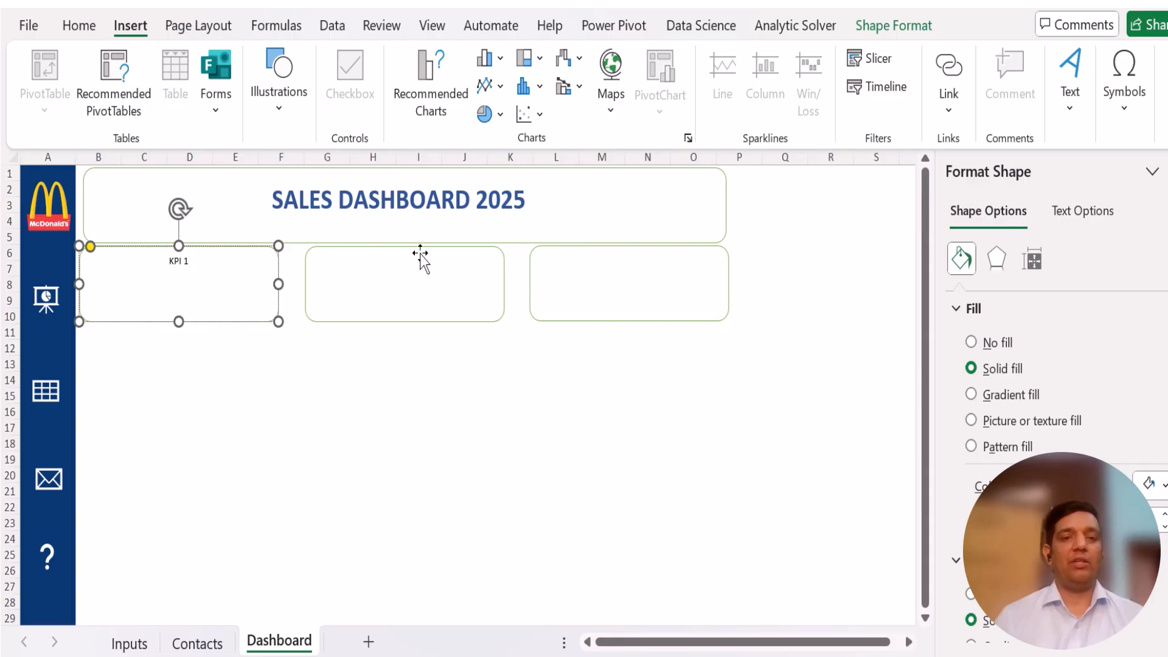
Step: Copy the labelled KPI 1 card and paste a duplicate below the row of cards, at about row 17
click(414, 285)
click(294, 396)
click(222, 283)
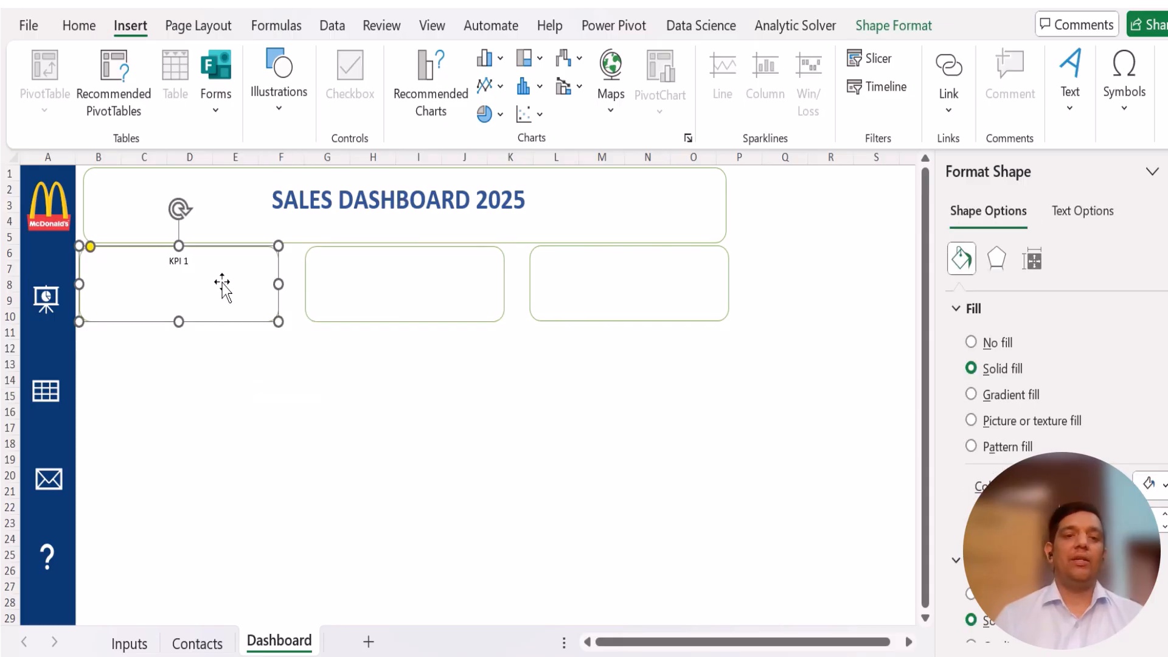
click(455, 269)
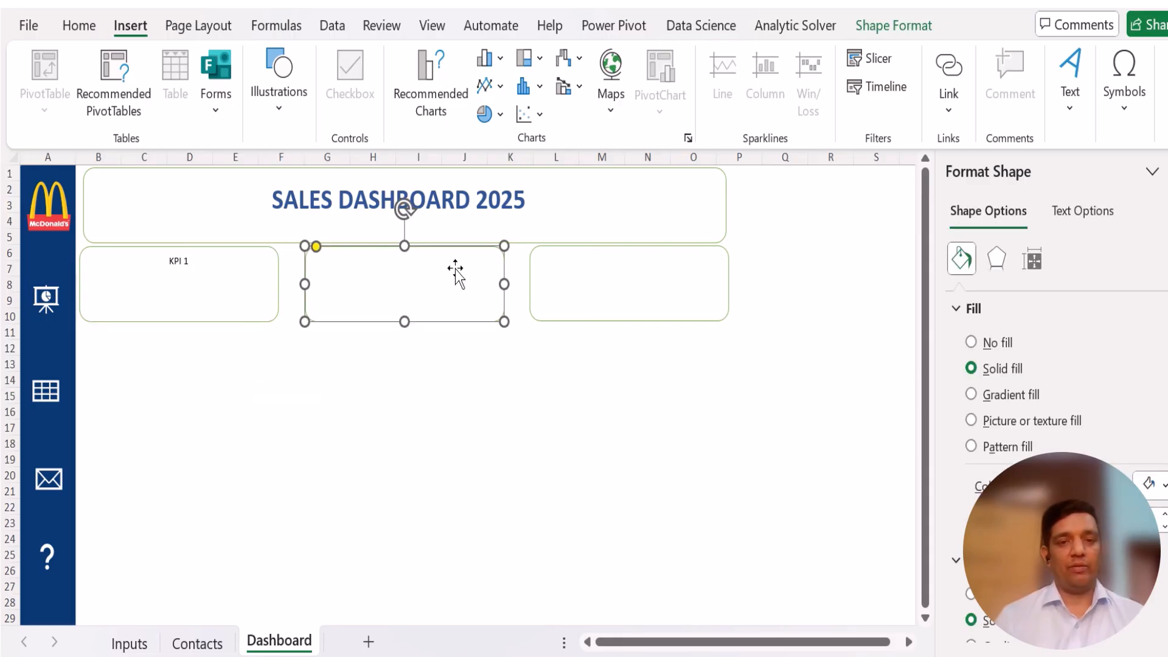
click(179, 306)
key(ctrl+c)
click(272, 418)
key(ctrl+v)
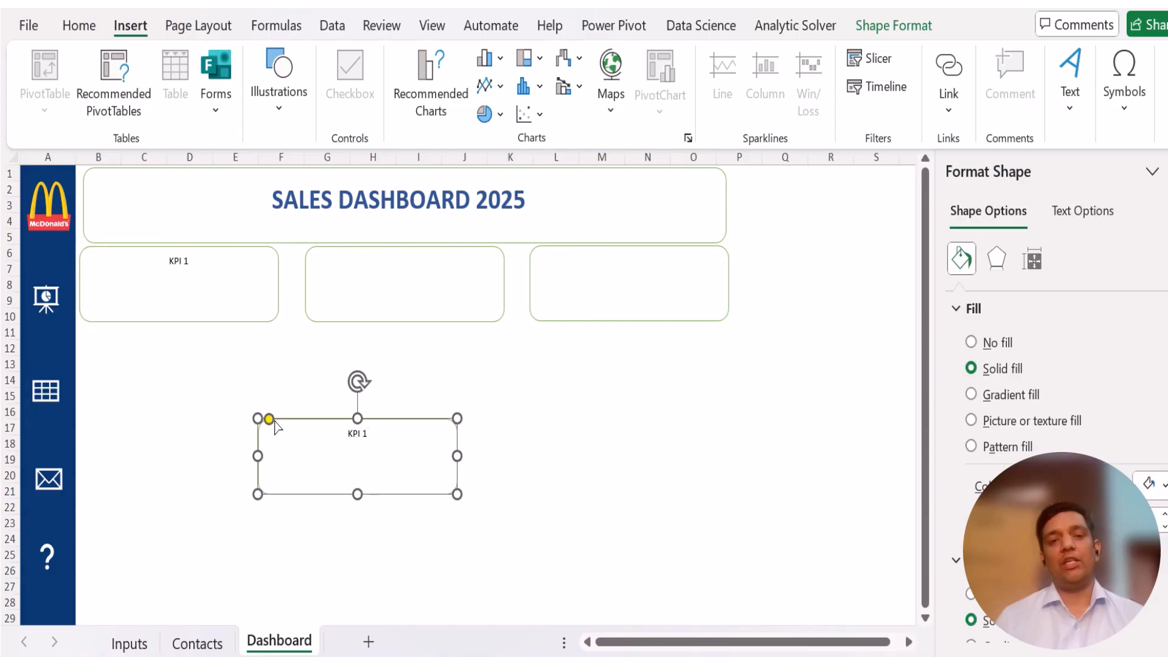
Step: Delete the two empty cards in the second and third positions of the card row
click(482, 271)
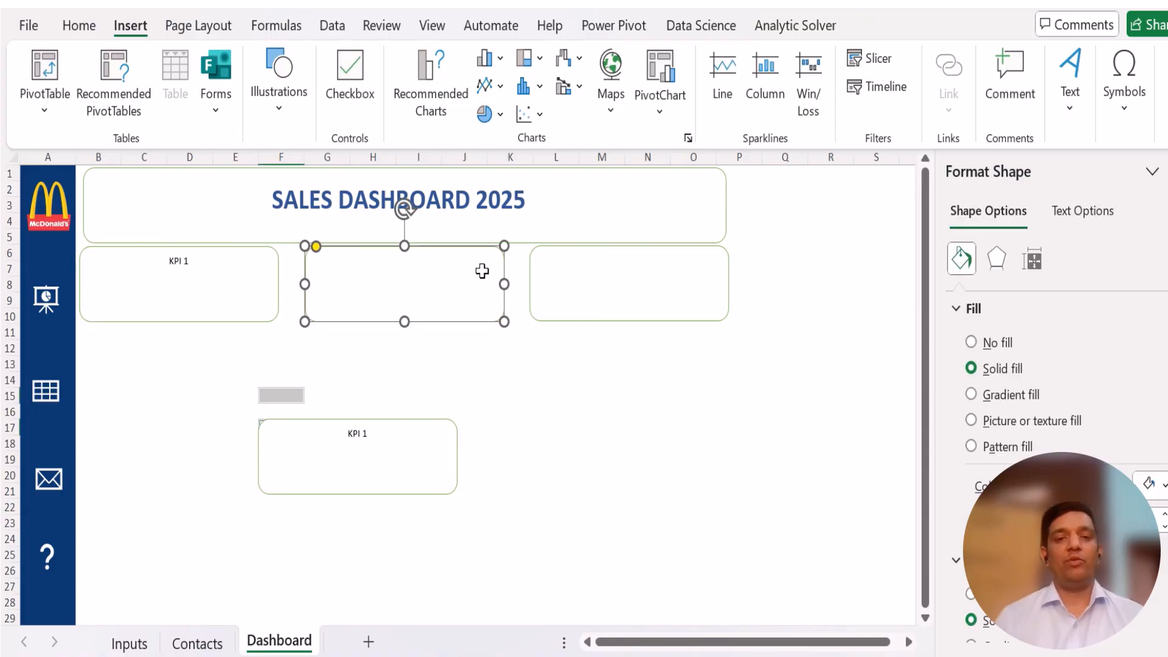
key(Delete)
click(591, 289)
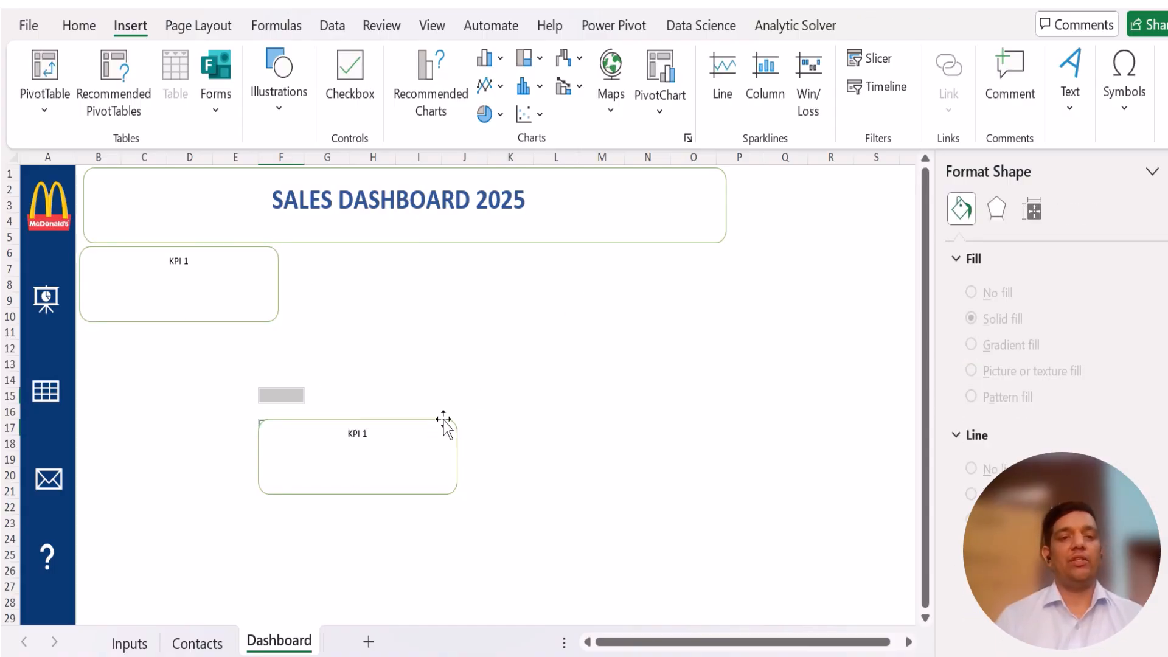
Step: Move the duplicated KPI 1 card beside the first one and paste another copy as the third card in the row
drag(444, 419, 470, 261)
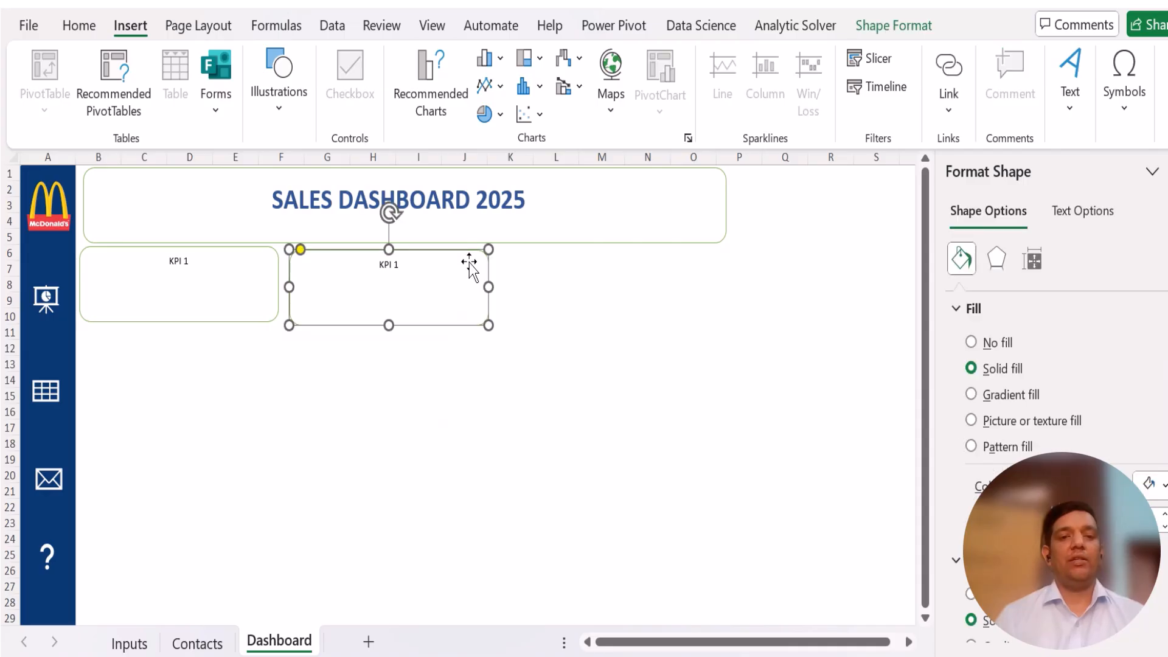
key(ctrl+c)
click(601, 301)
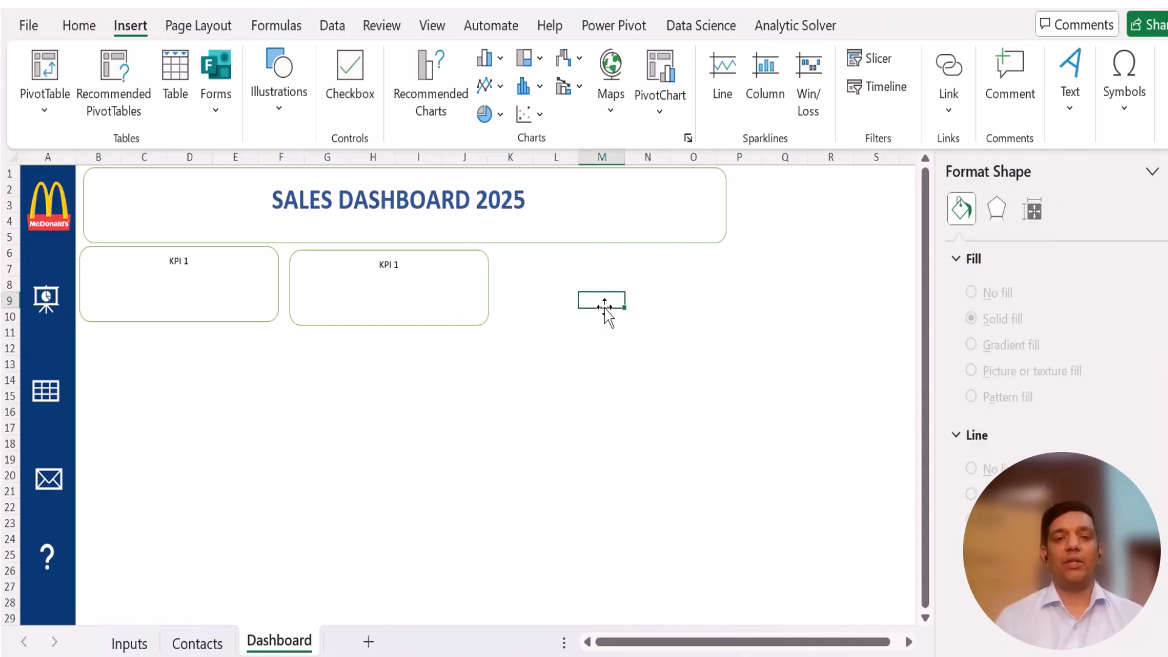
key(ctrl+v)
drag(603, 292, 557, 253)
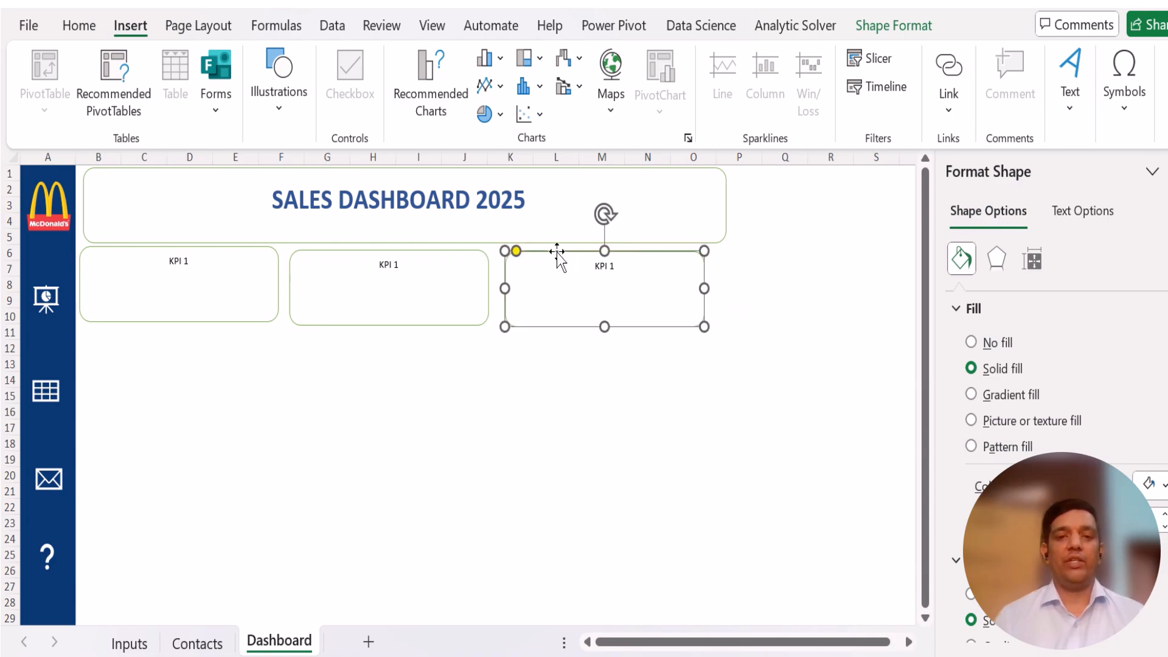
Step: Paste another card copy under the first card and enlarge it into a panel spanning about columns B to J, rows 12 to 27
click(344, 391)
click(261, 259)
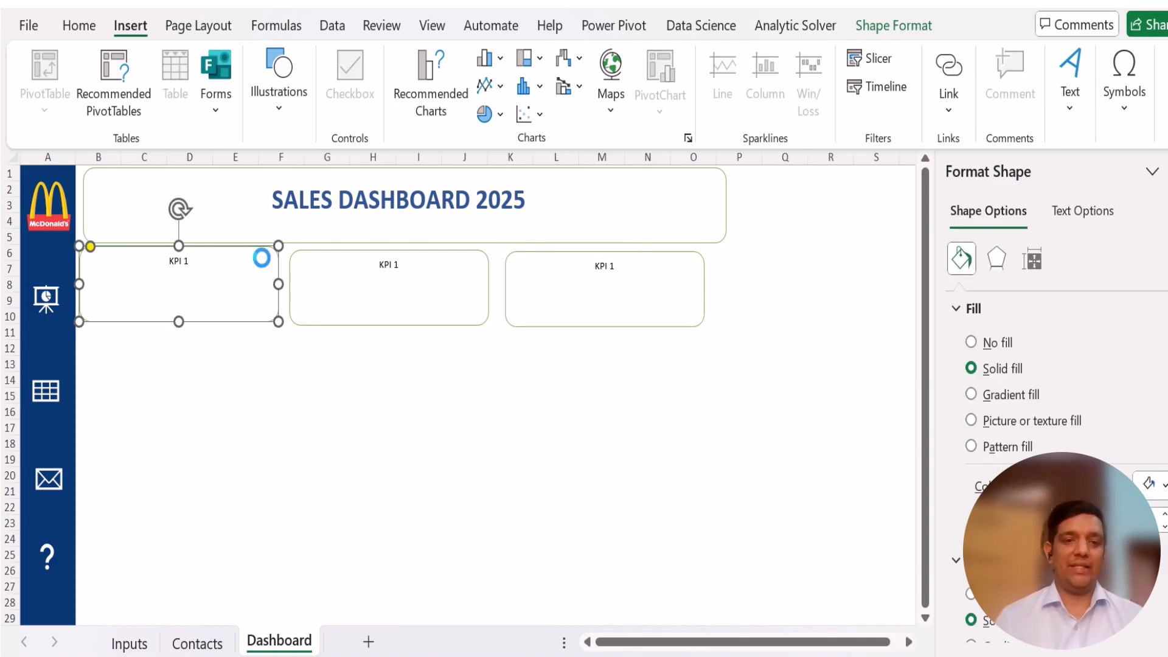
click(223, 392)
key(ctrl+v)
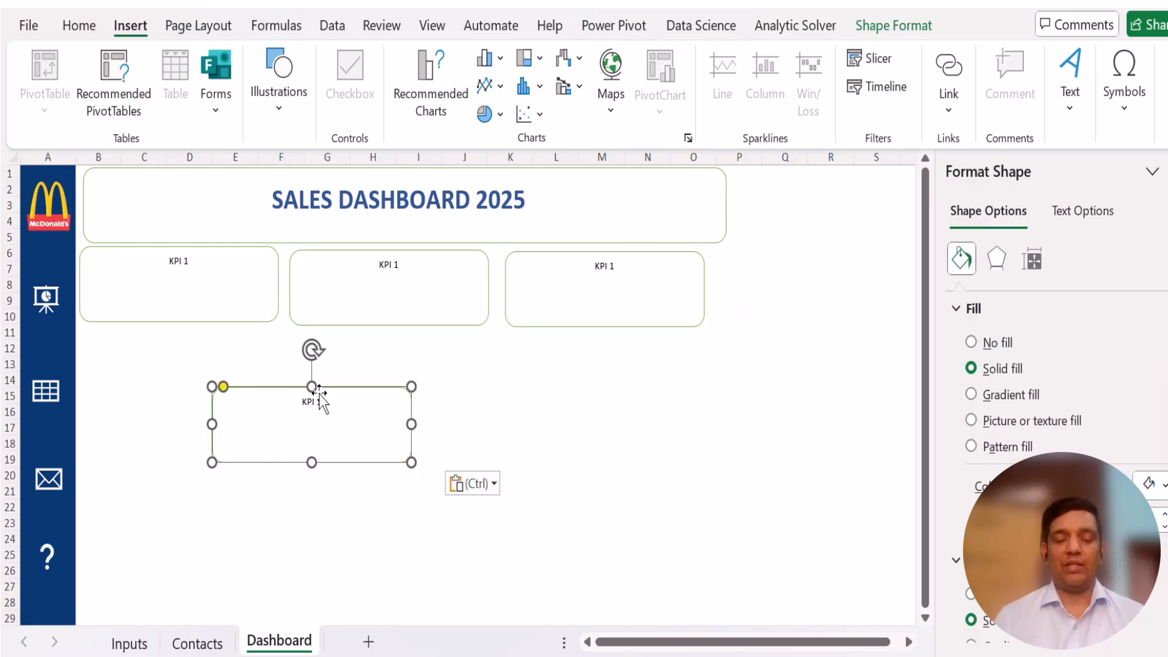
drag(323, 390, 192, 339)
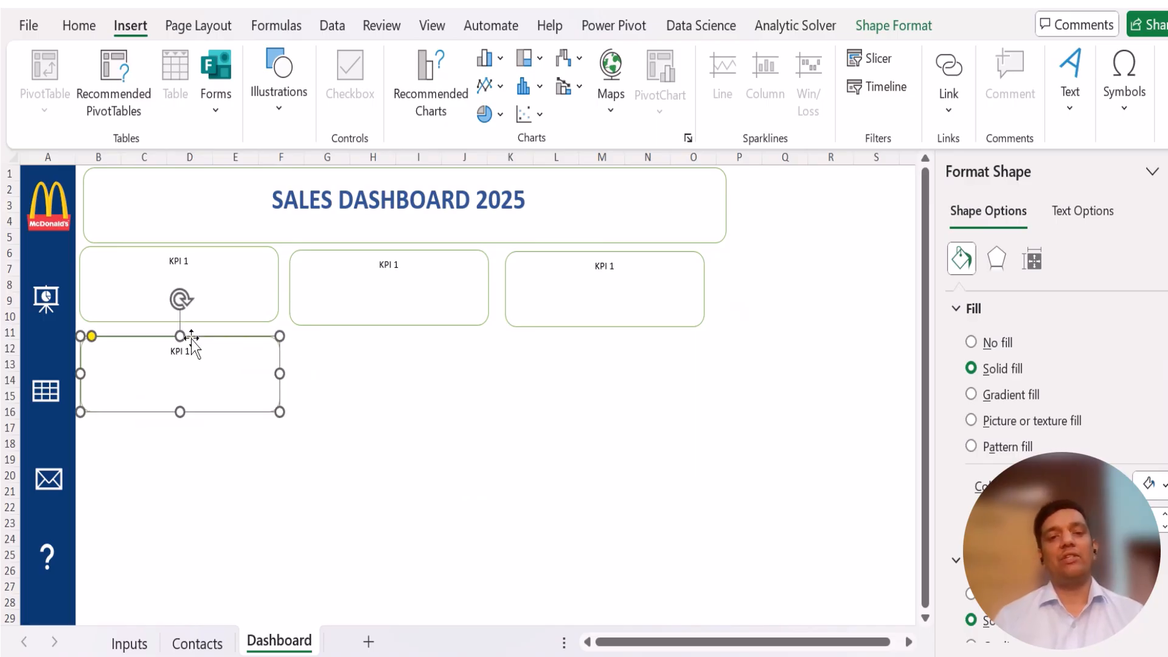
drag(180, 413, 180, 585)
drag(280, 460, 493, 427)
click(557, 411)
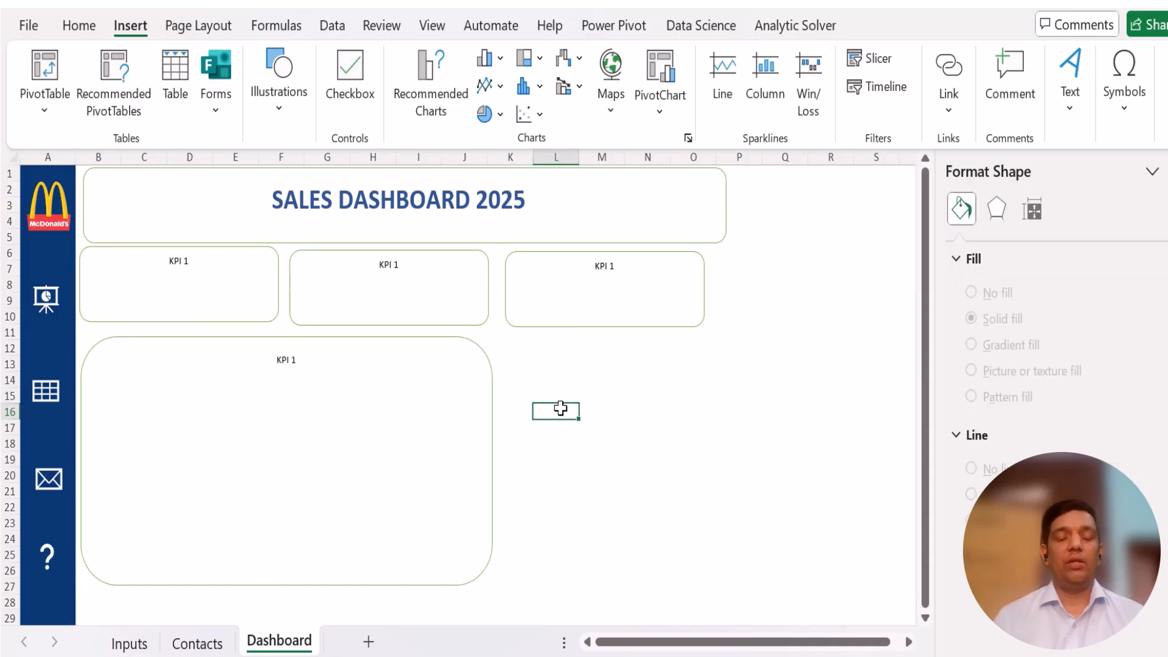
Step: Paste another card copy beneath the third card and stretch it into a panel spanning about columns K to O, rows 12 to 26
key(ctrl+v)
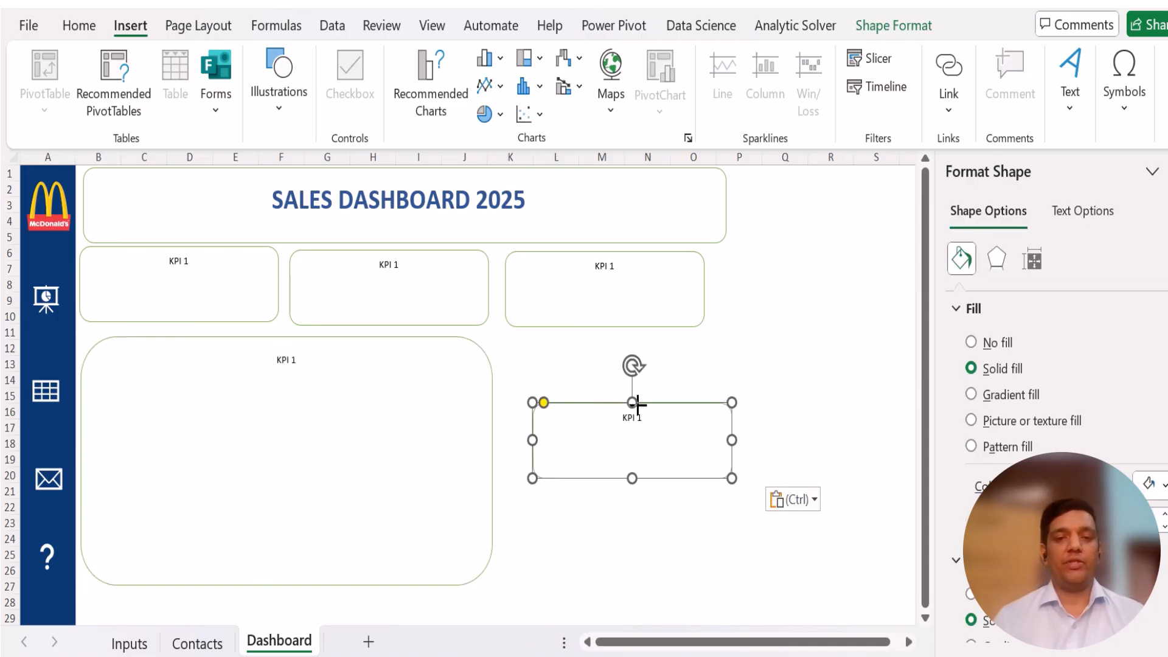
drag(637, 404, 616, 345)
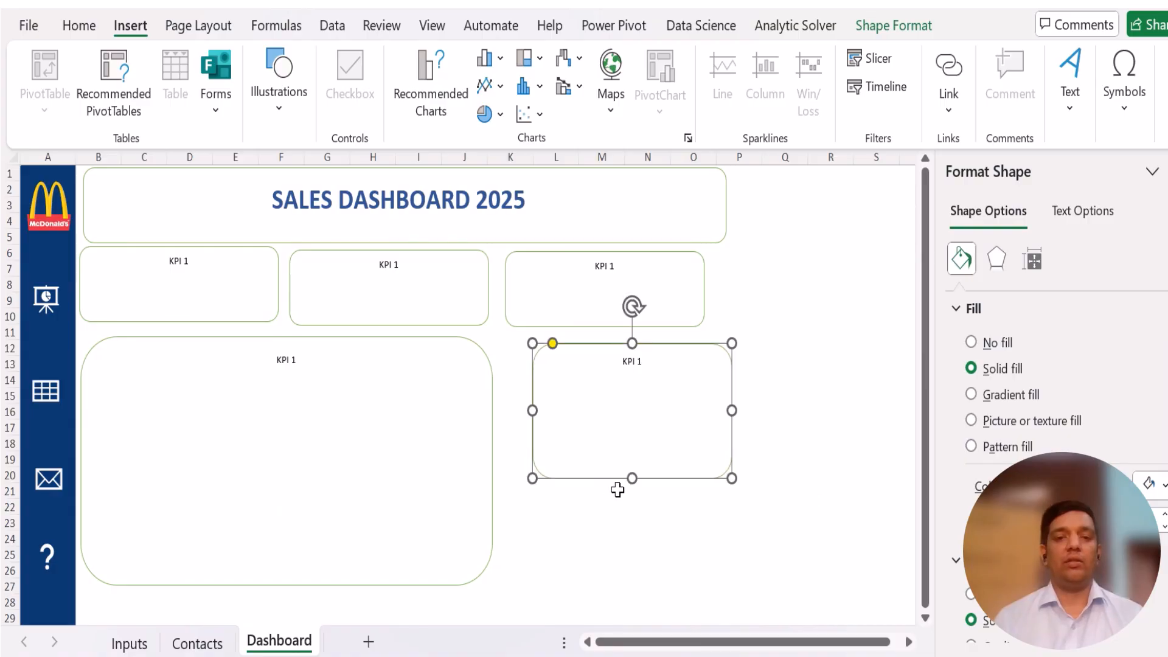
drag(633, 480, 619, 573)
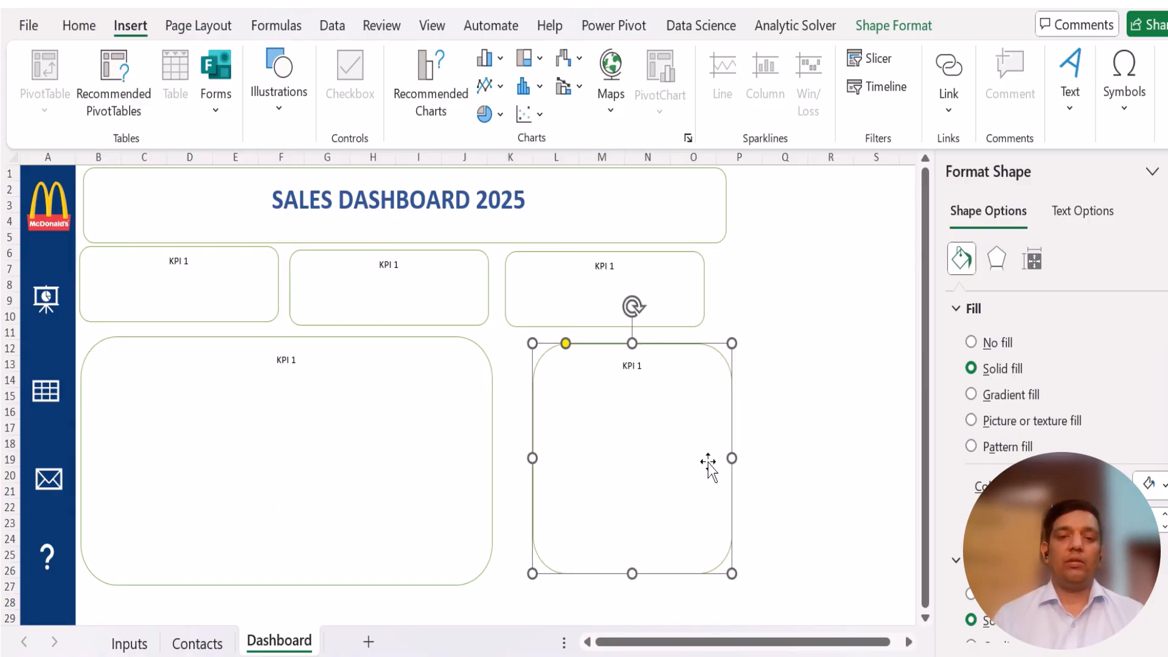
drag(539, 466, 511, 463)
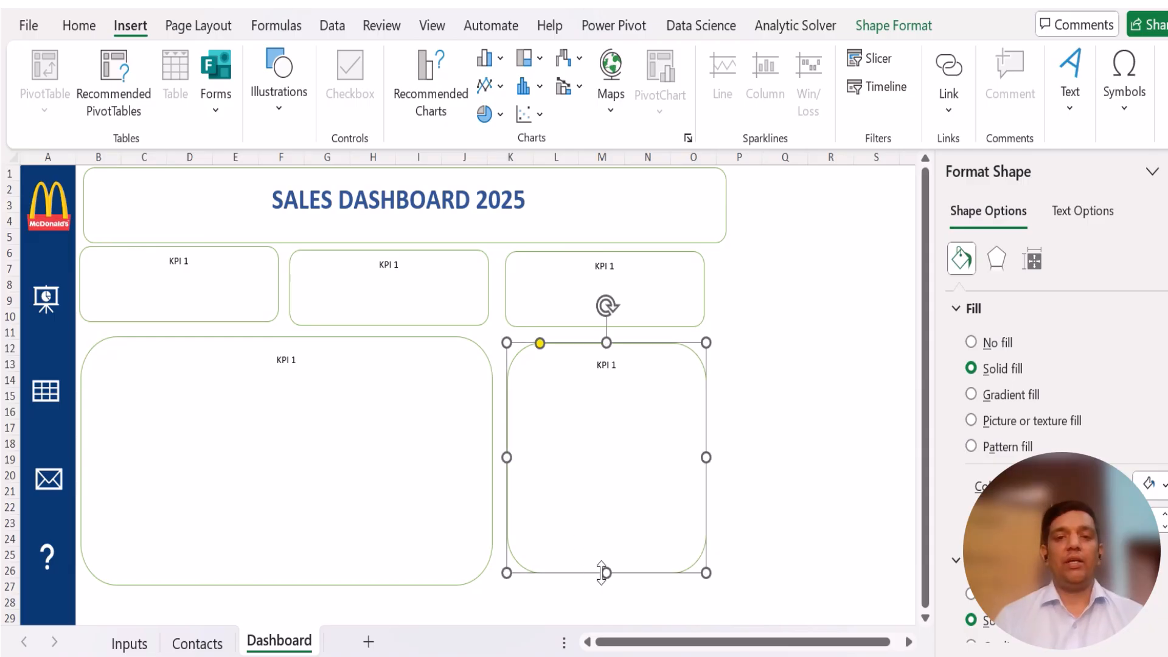
drag(608, 572, 607, 580)
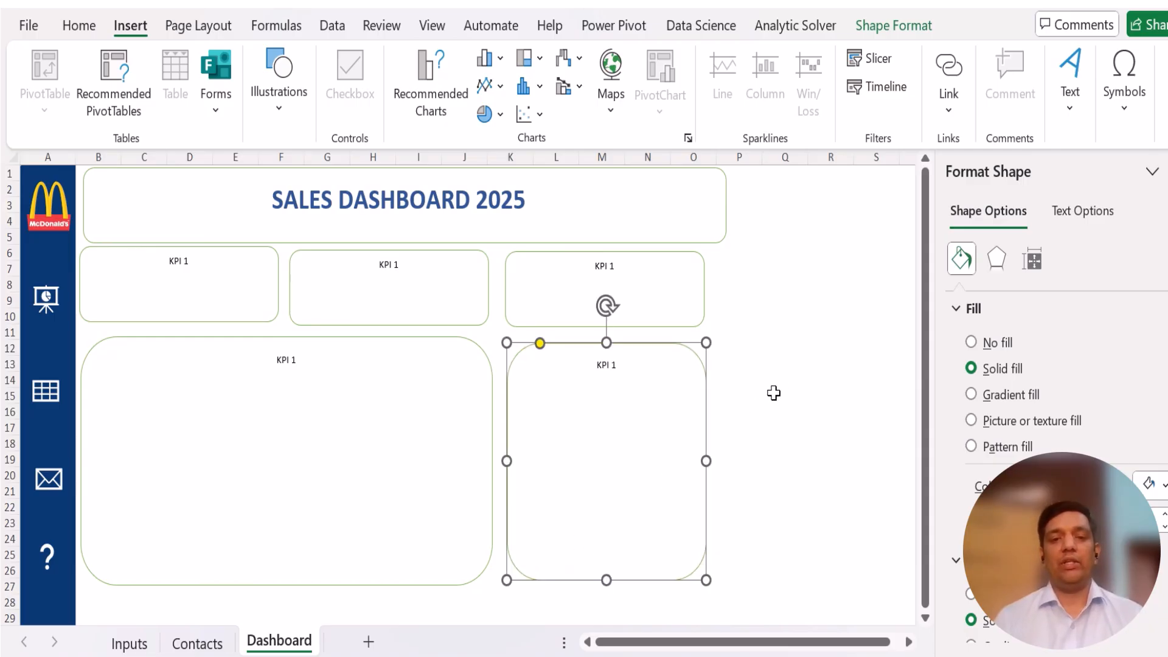
Step: Narrow the banner to the third card's outer edge and paste a tall panel beside it, spanning about columns P to S, rows 1 to 26
click(721, 206)
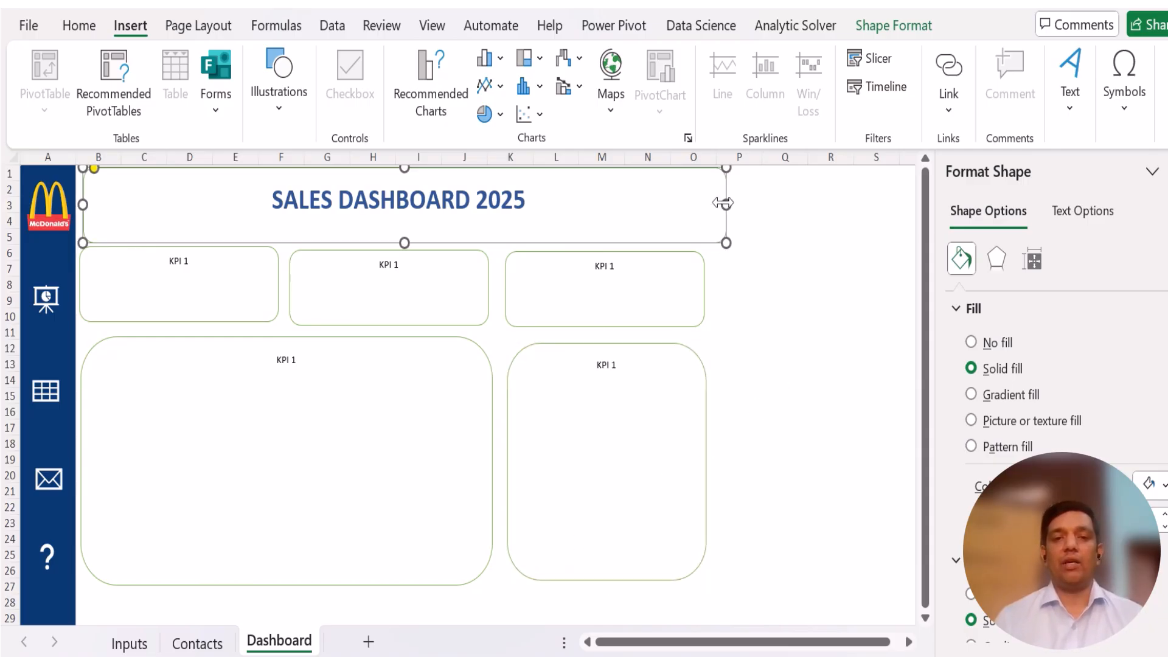
drag(725, 204, 702, 204)
key(ctrl+v)
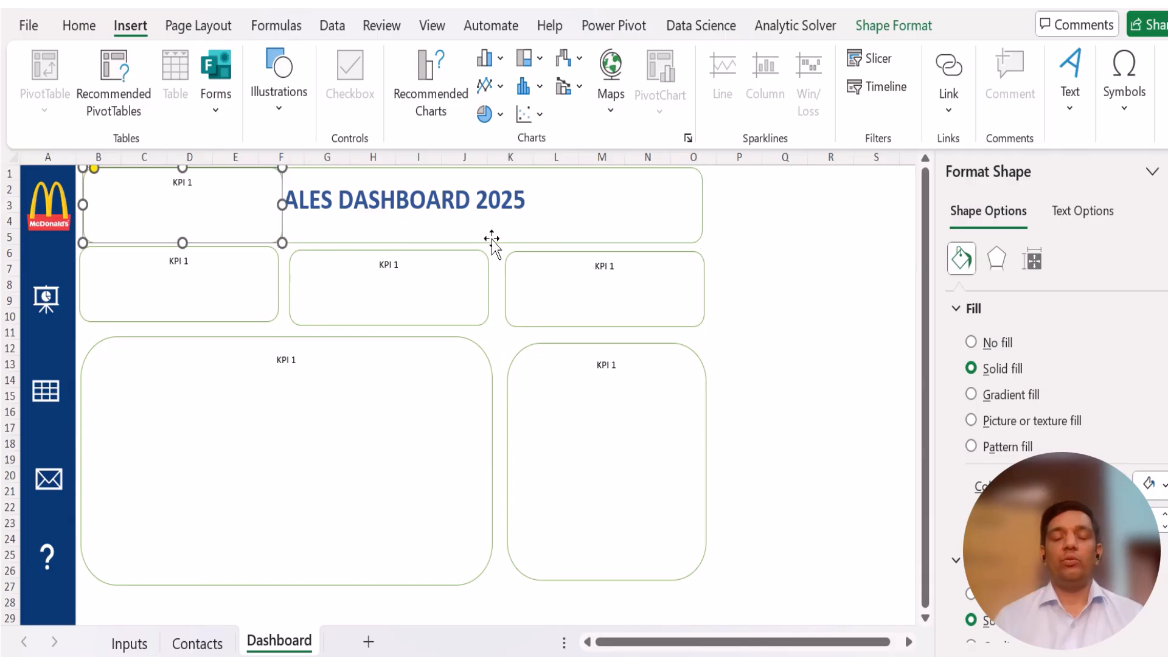
drag(223, 221, 816, 577)
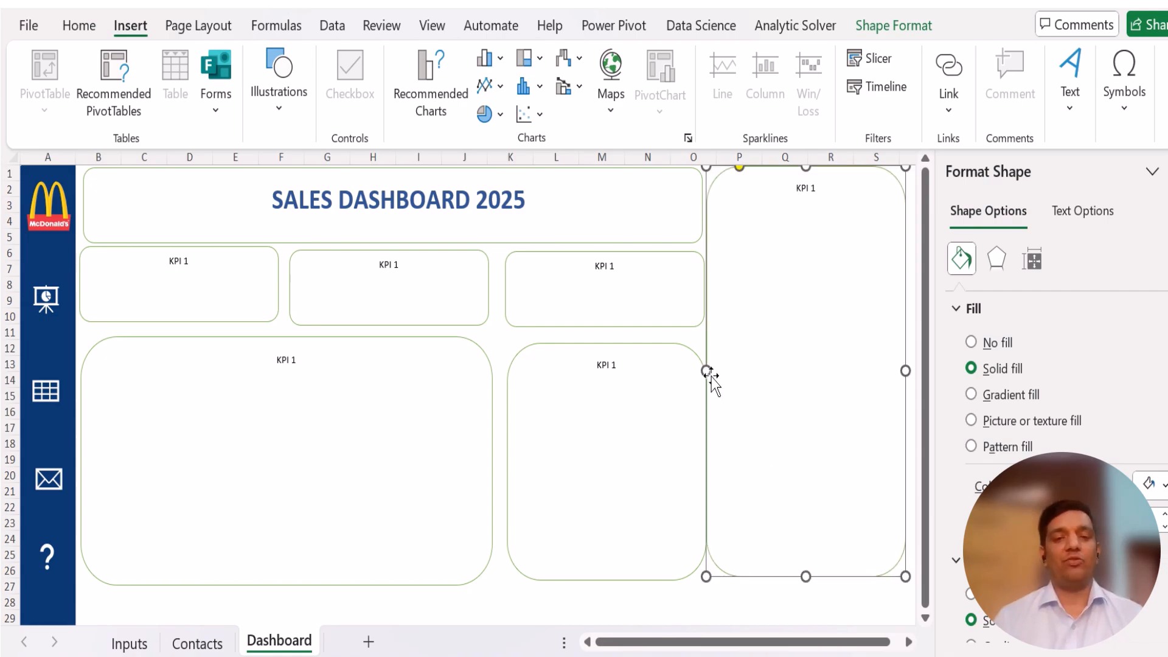
Step: Separate the tall panel slightly from the neighbouring shapes and widen its outer side to reach about column U
drag(706, 371, 711, 370)
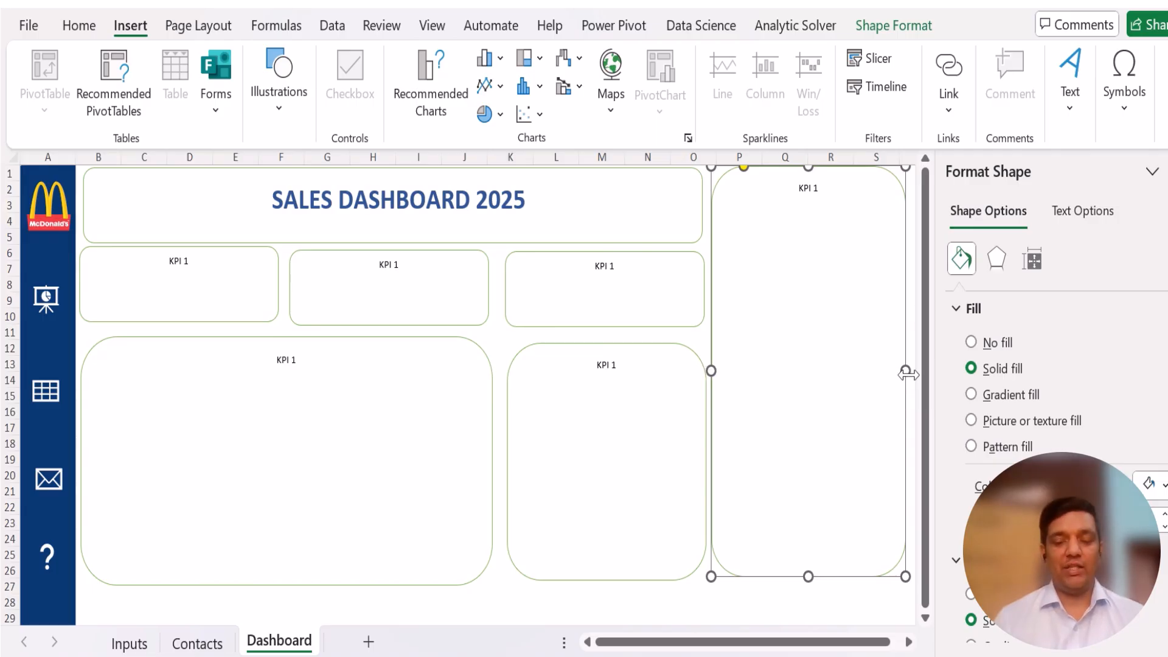
drag(907, 371, 921, 372)
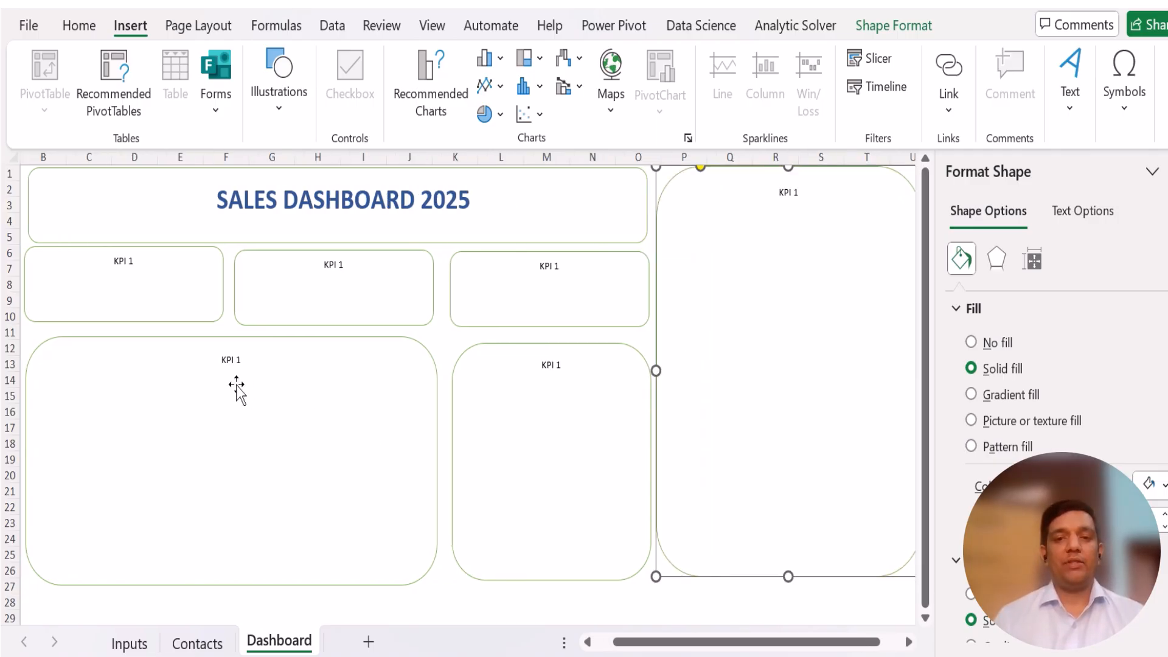
drag(697, 645, 679, 645)
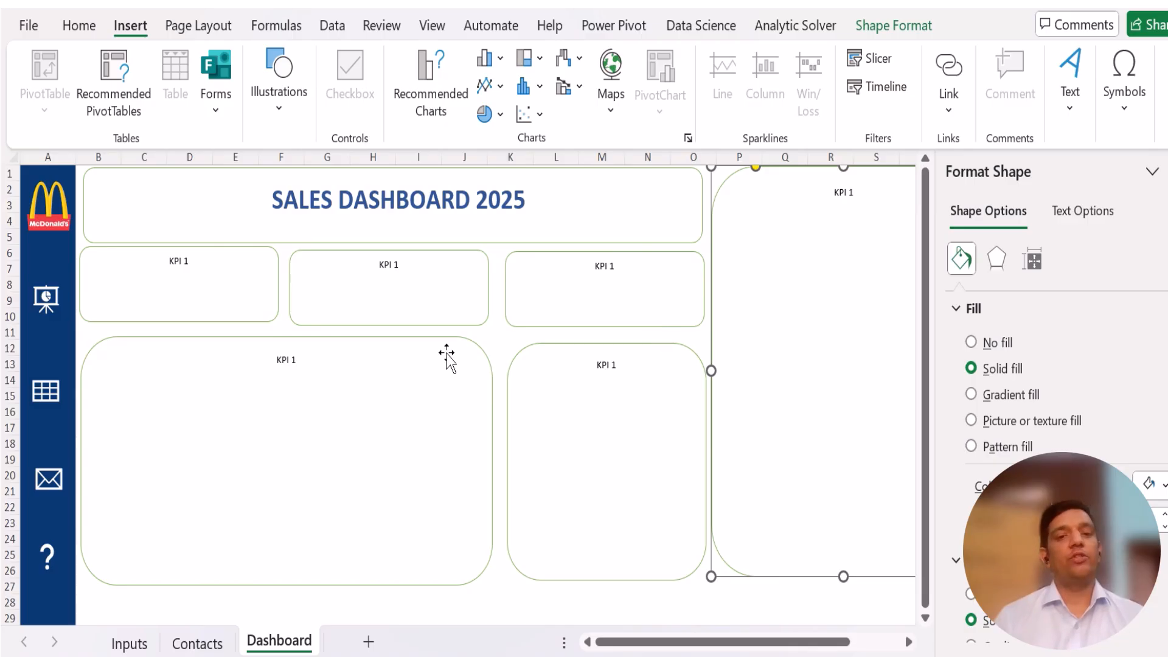
Step: Label the first KPI card SALES and the second PROFITS, checking the KPI headings on the Inputs sheet
triple_click(177, 261)
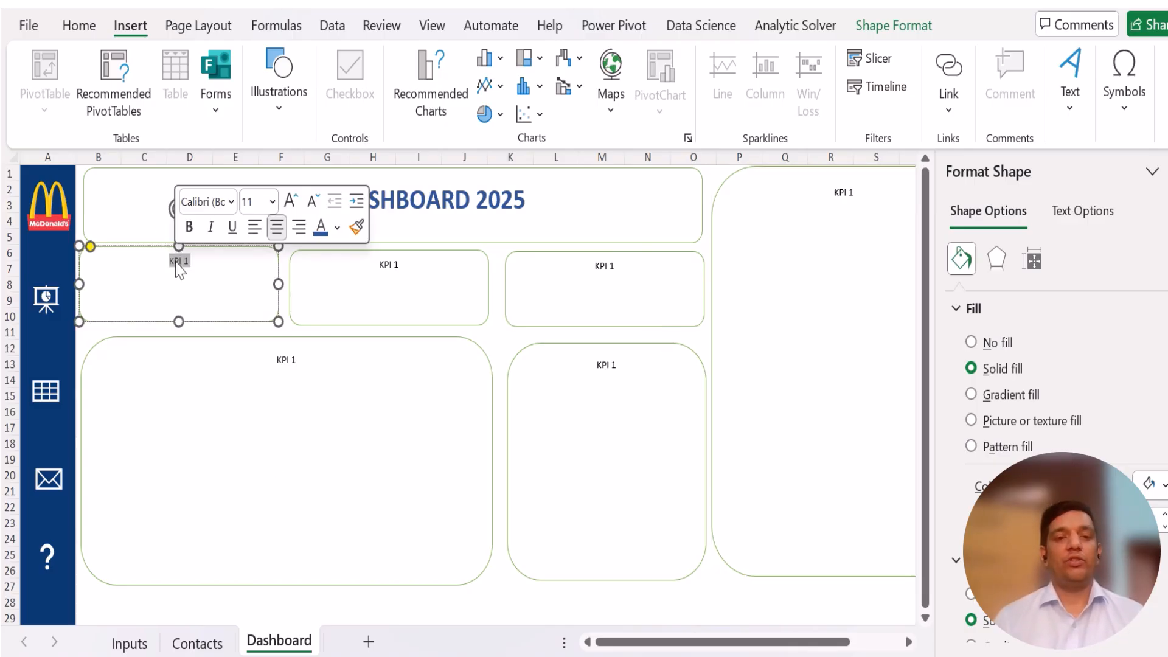
text(SALES)
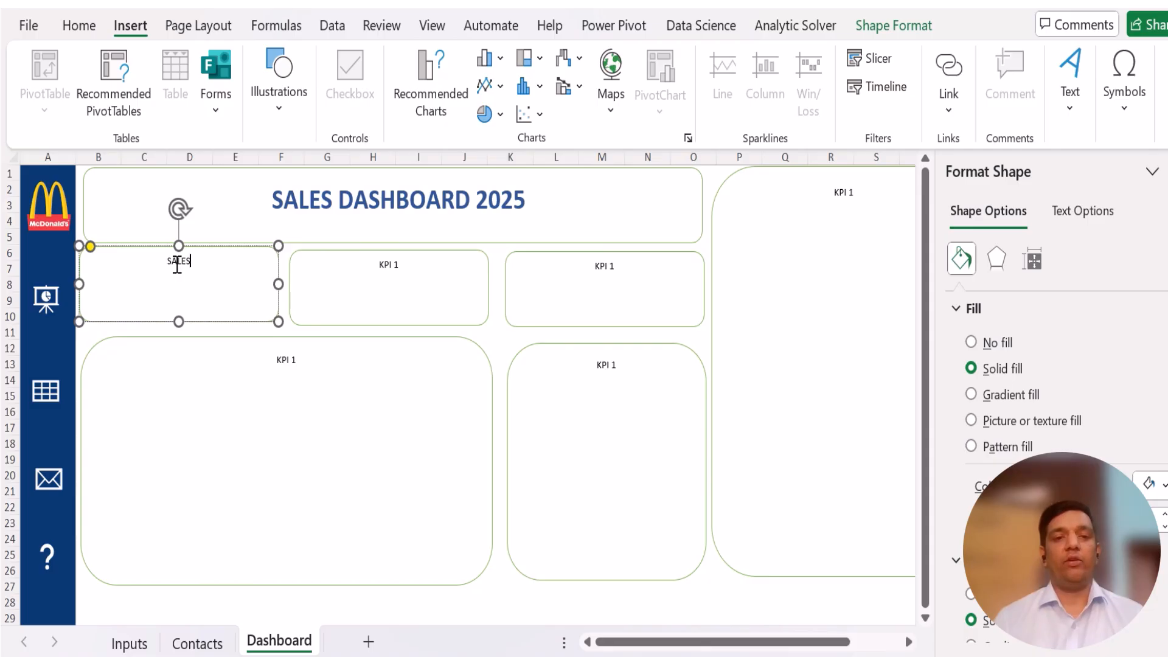
click(389, 272)
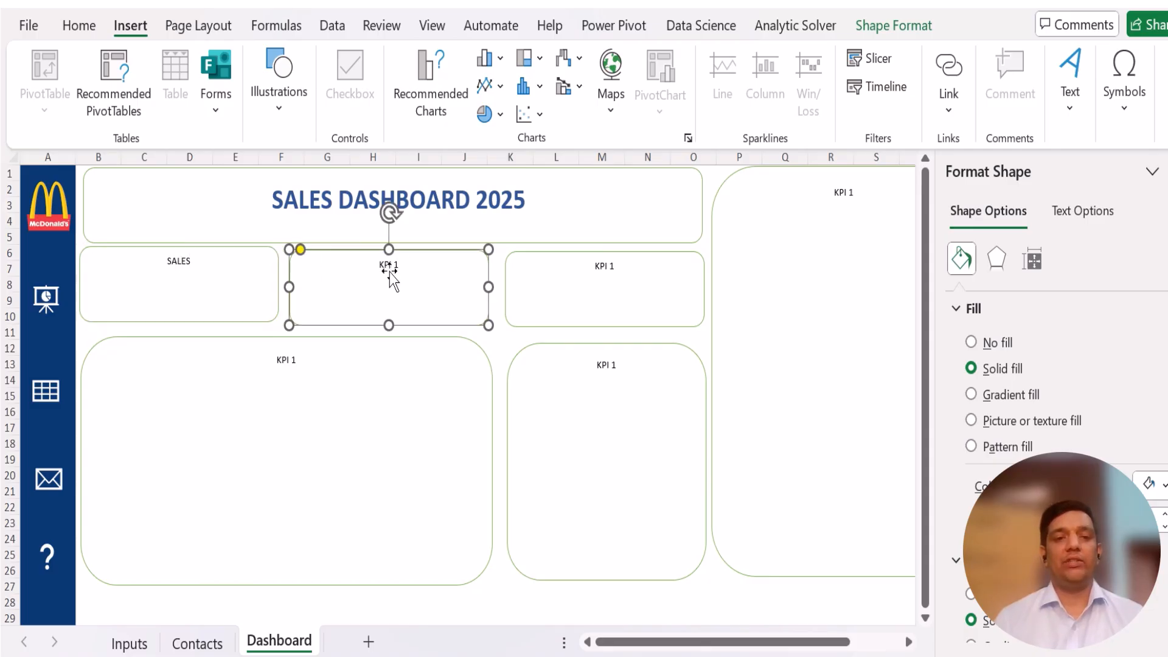
click(126, 642)
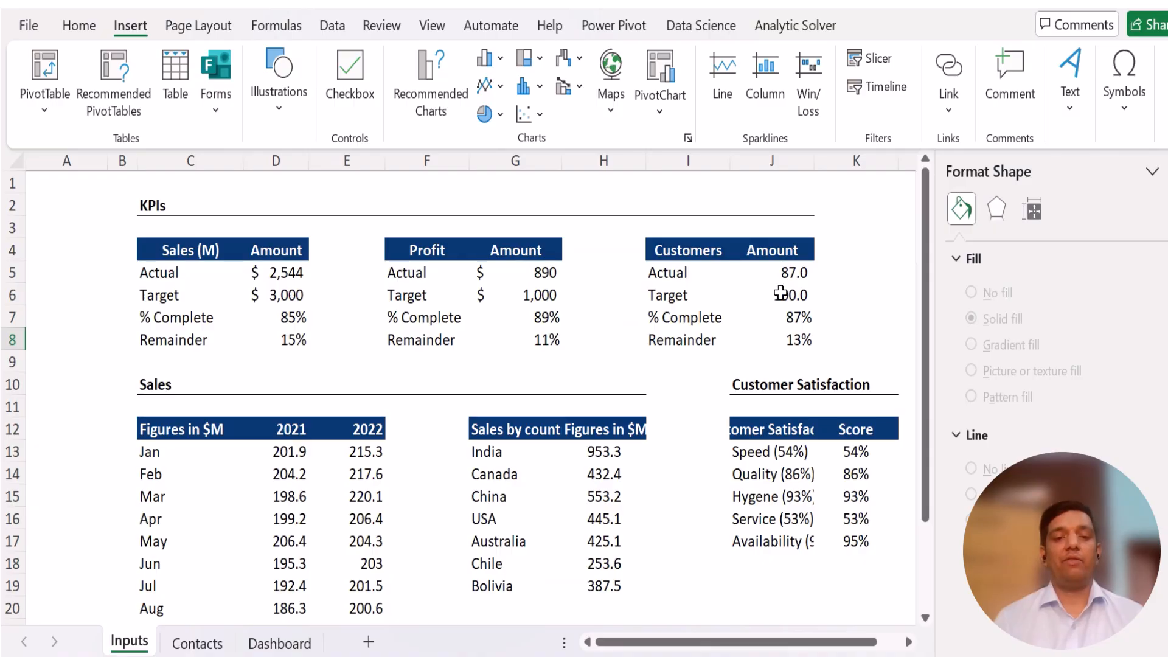
key(alt+Tab)
key(alt+Tab)
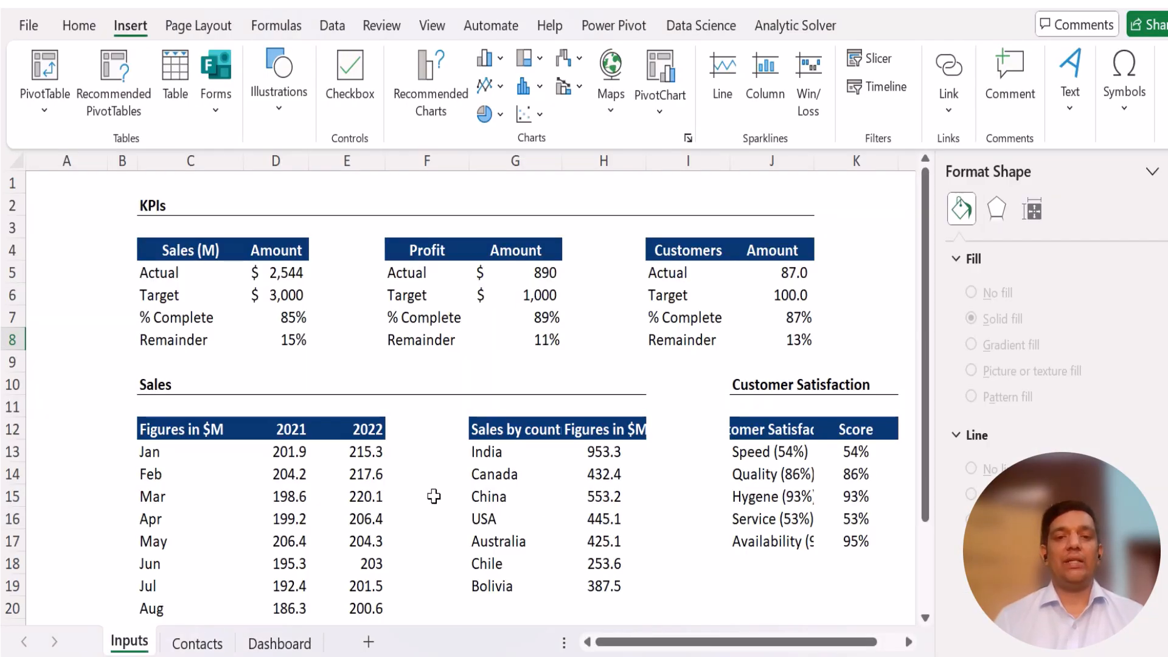
click(279, 644)
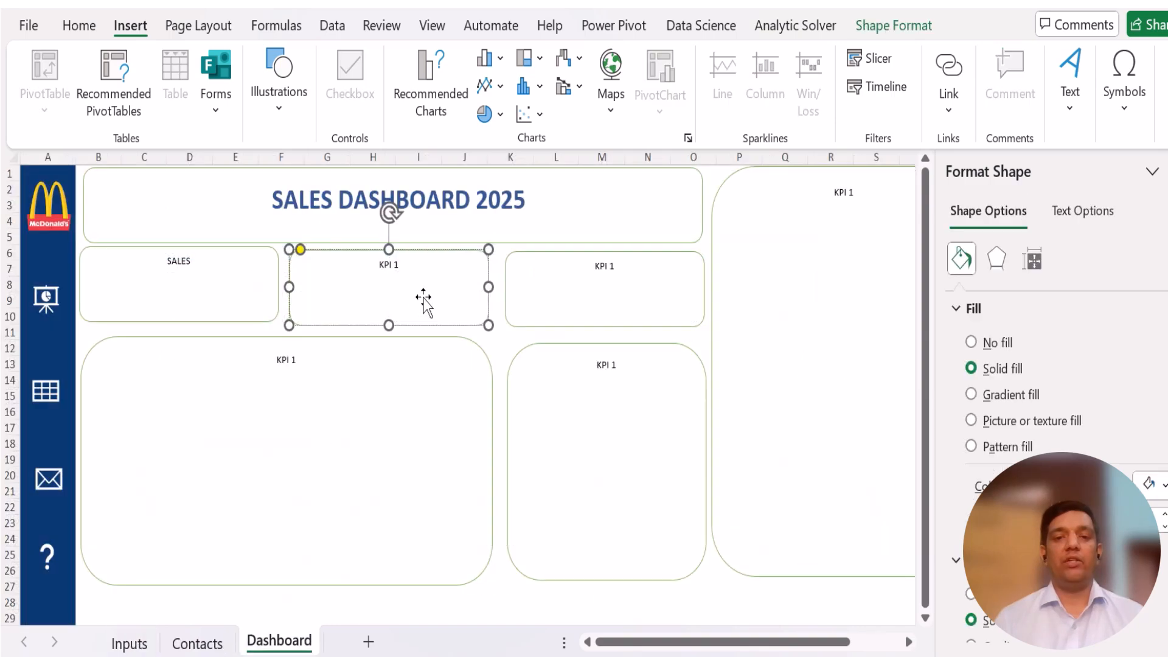
double_click(389, 265)
text(PROFITS)
key(Delete)
key(Delete)
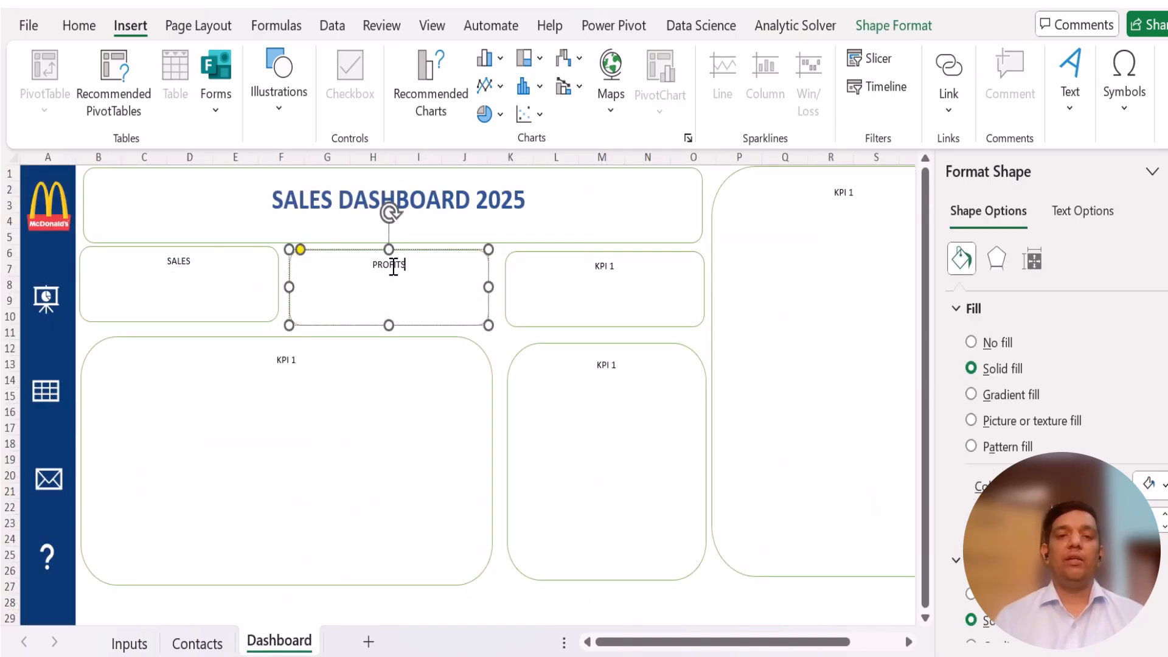
Step: Label the third KPI card NO OF CUSTOMERS and title the wide panel below the cards SALES COMPARISION
triple_click(609, 264)
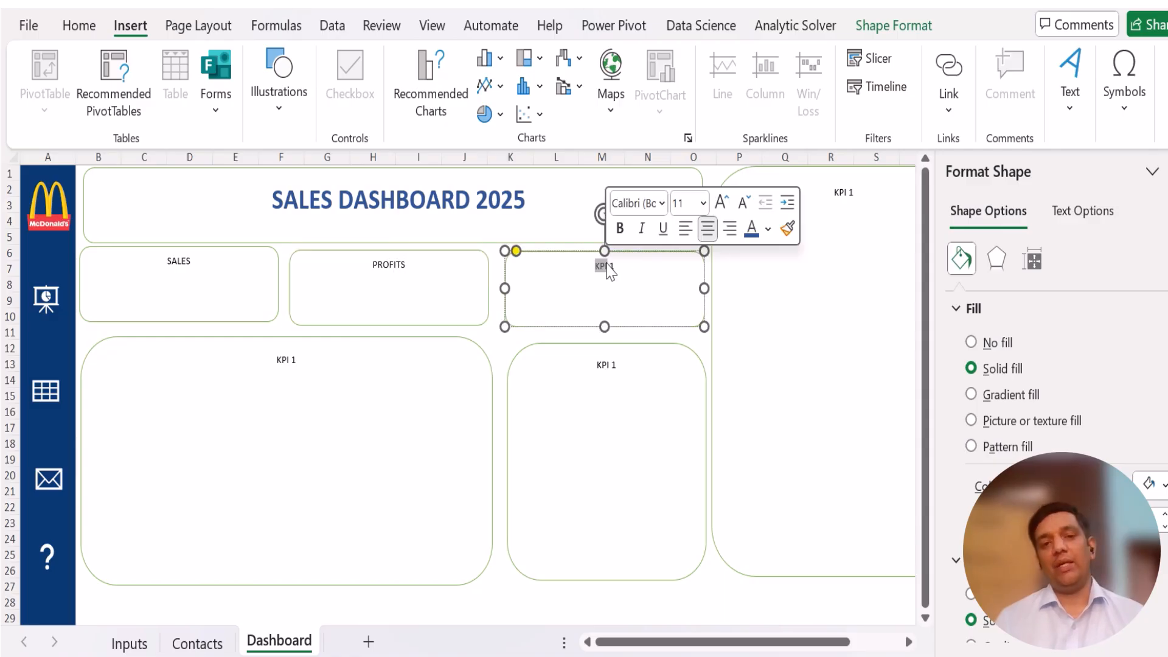
text(n)
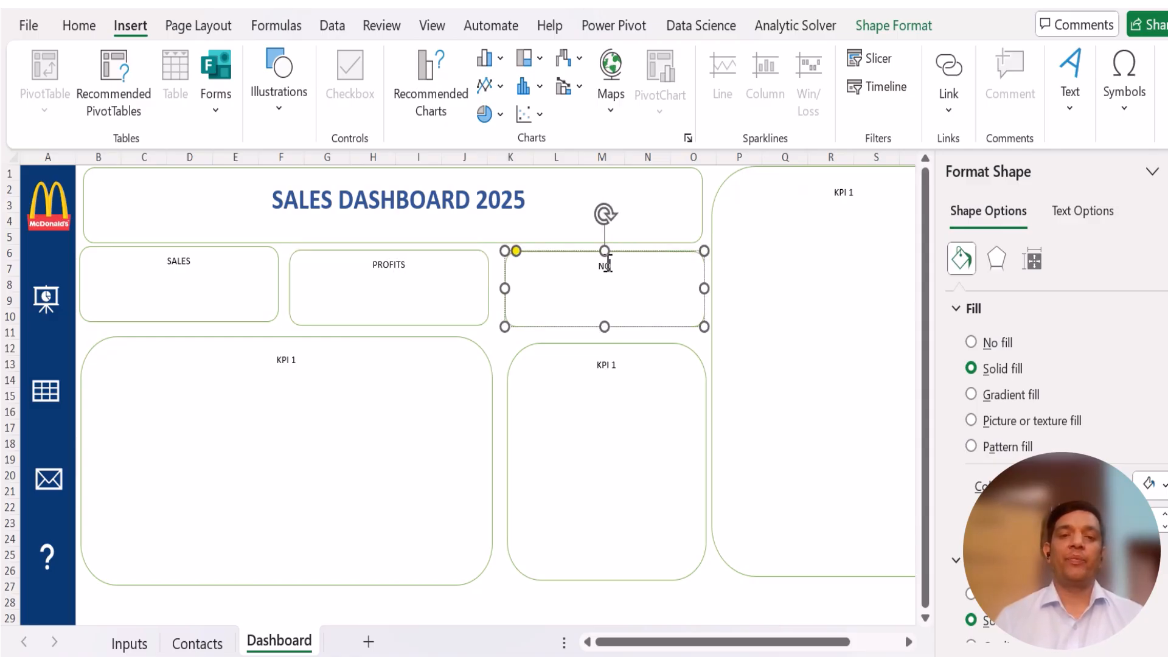
text(O OF CUSTOMERS)
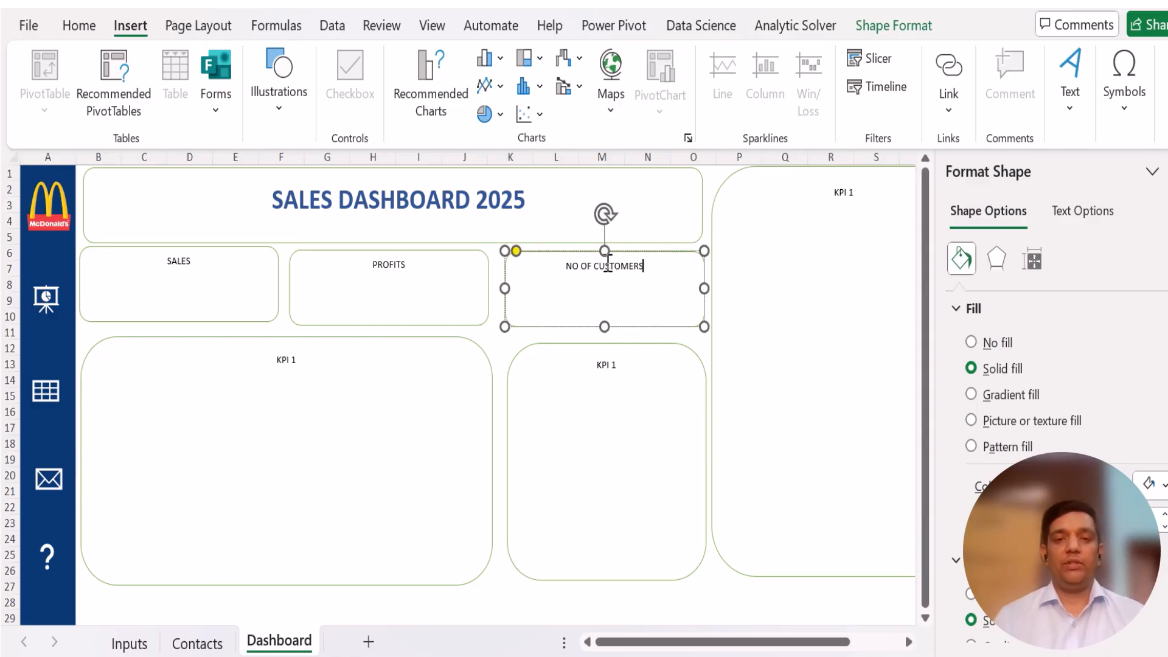
double_click(289, 360)
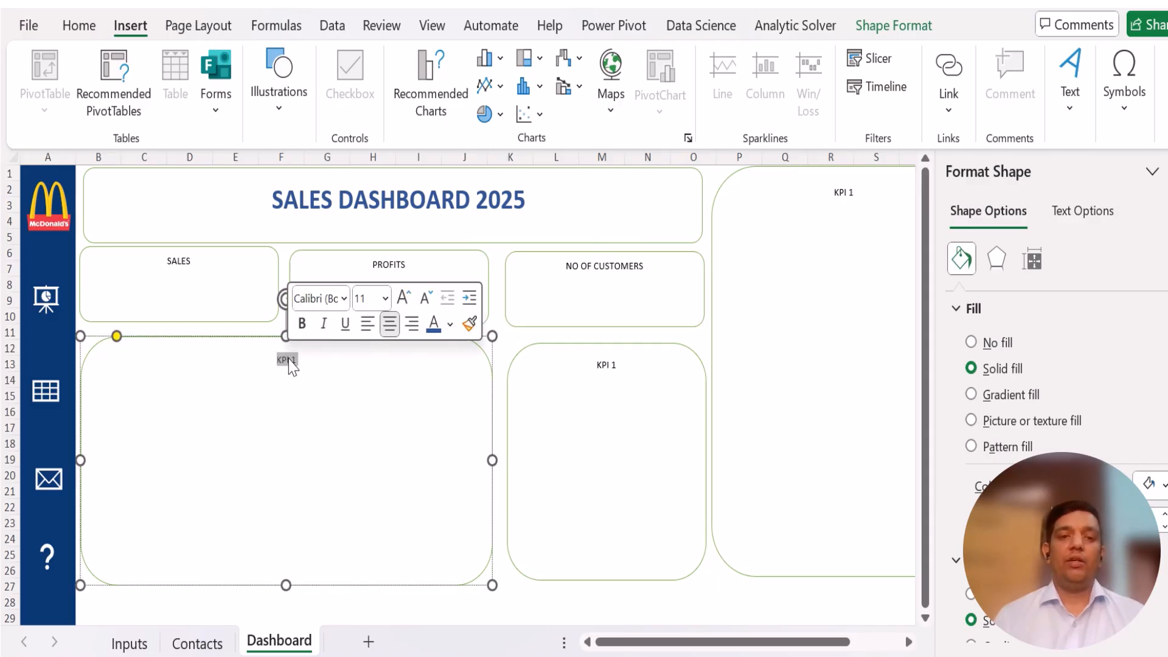
text(SALES)
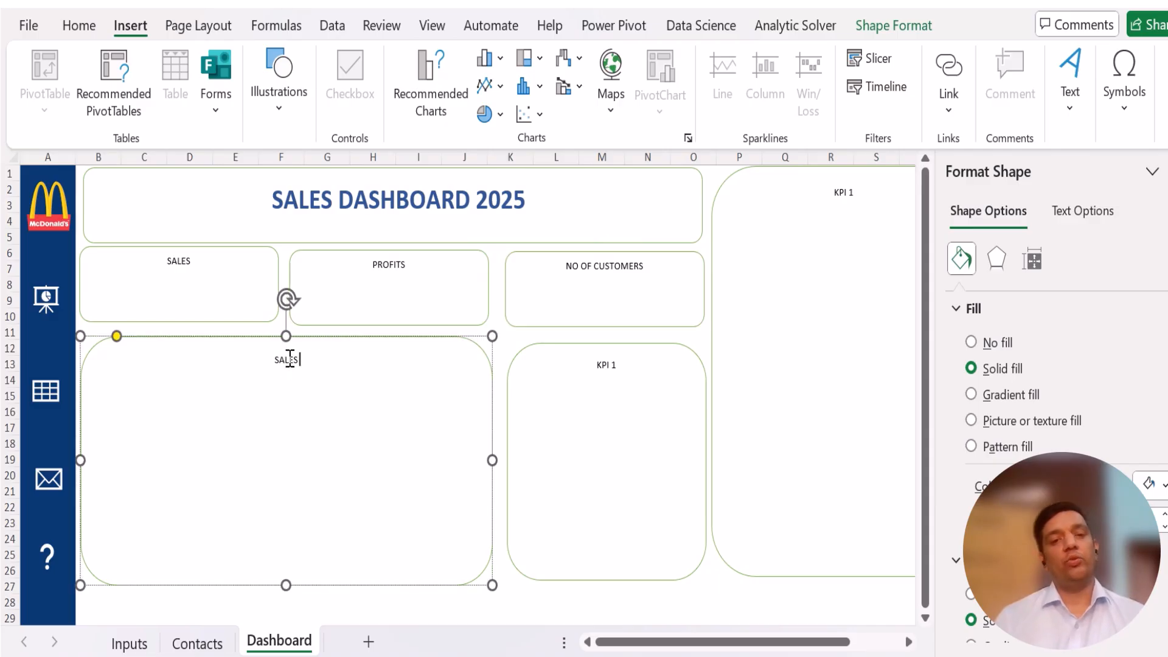
text( COMPARISION)
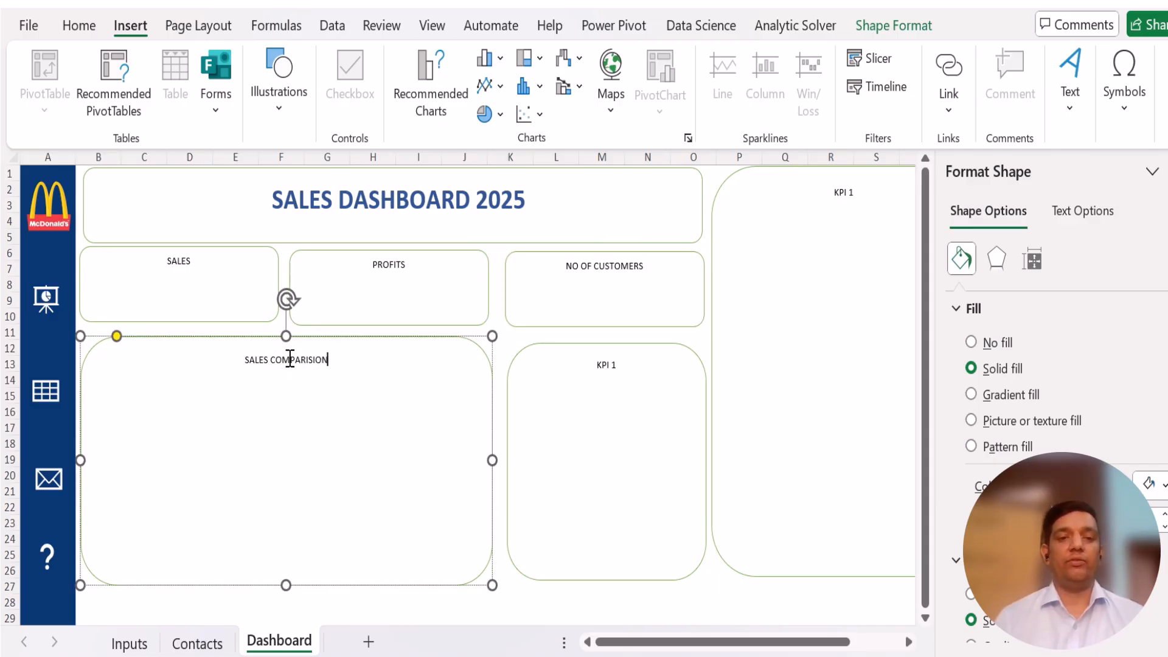
Step: Replace the placeholder text in the panel under the third card with CUSTOMER SATISFACTION
double_click(605, 365)
text(CUSTO)
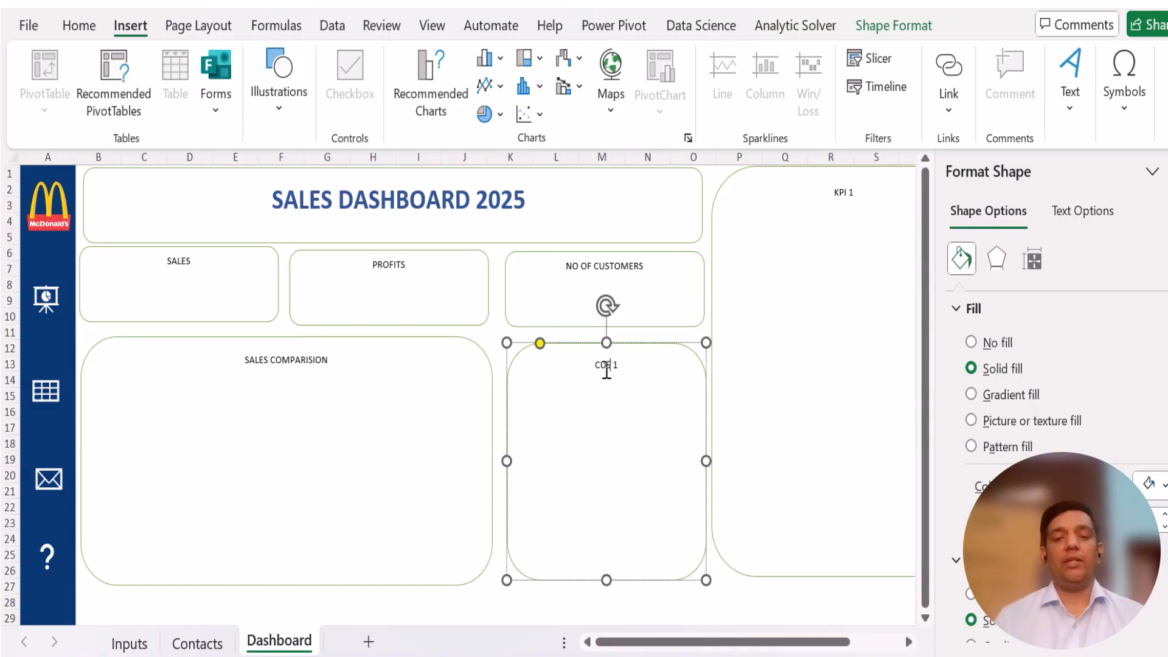
text(MERS)
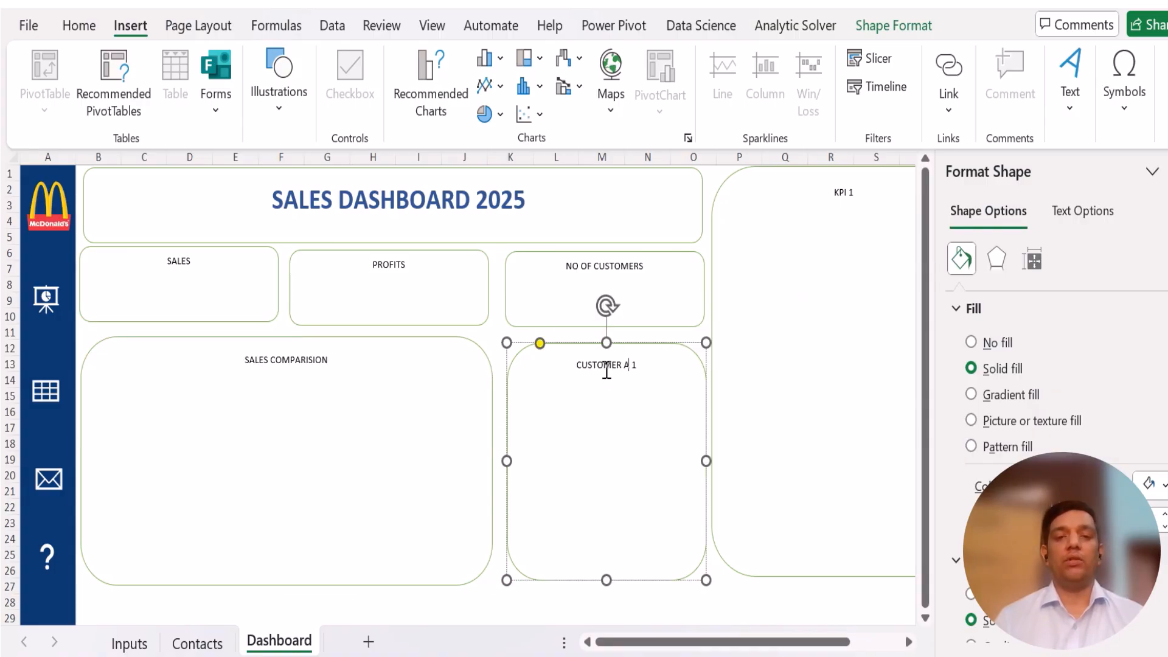
text(ATISFAT)
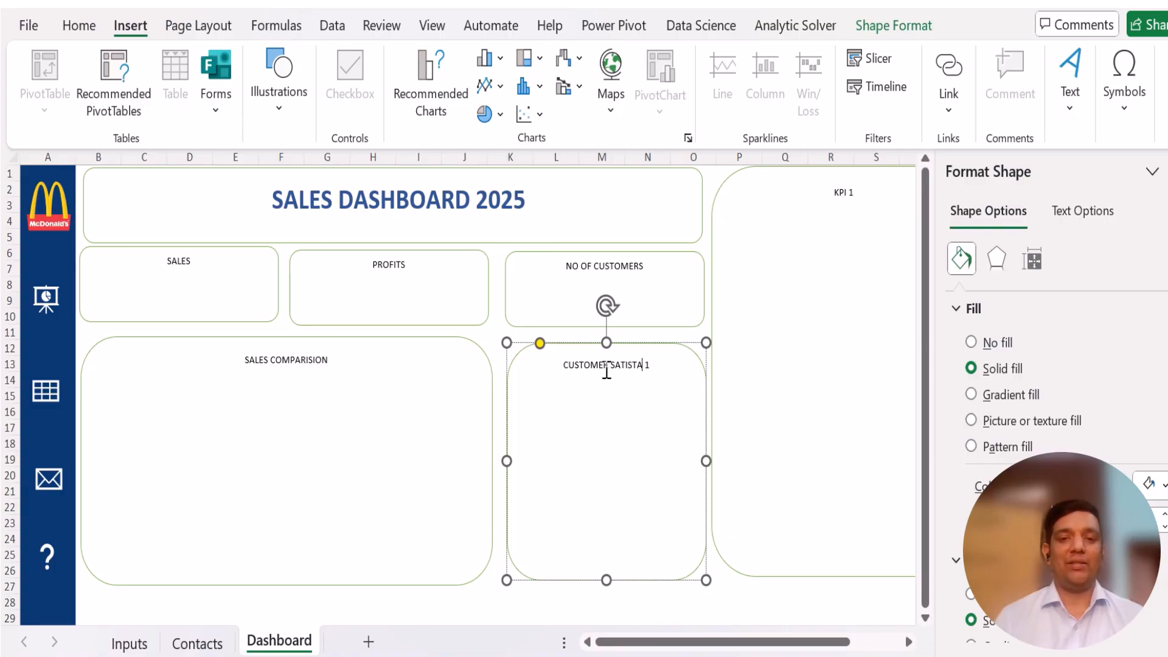
key(BackSpace)
text(CTION)
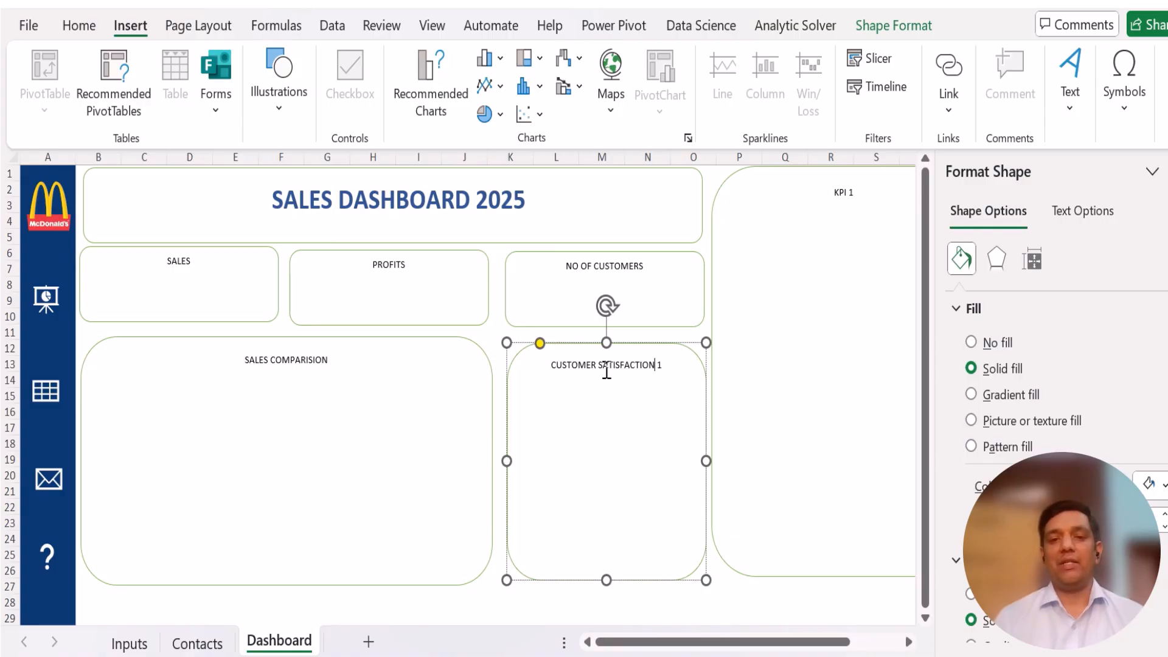
key(Delete)
key(Delete)
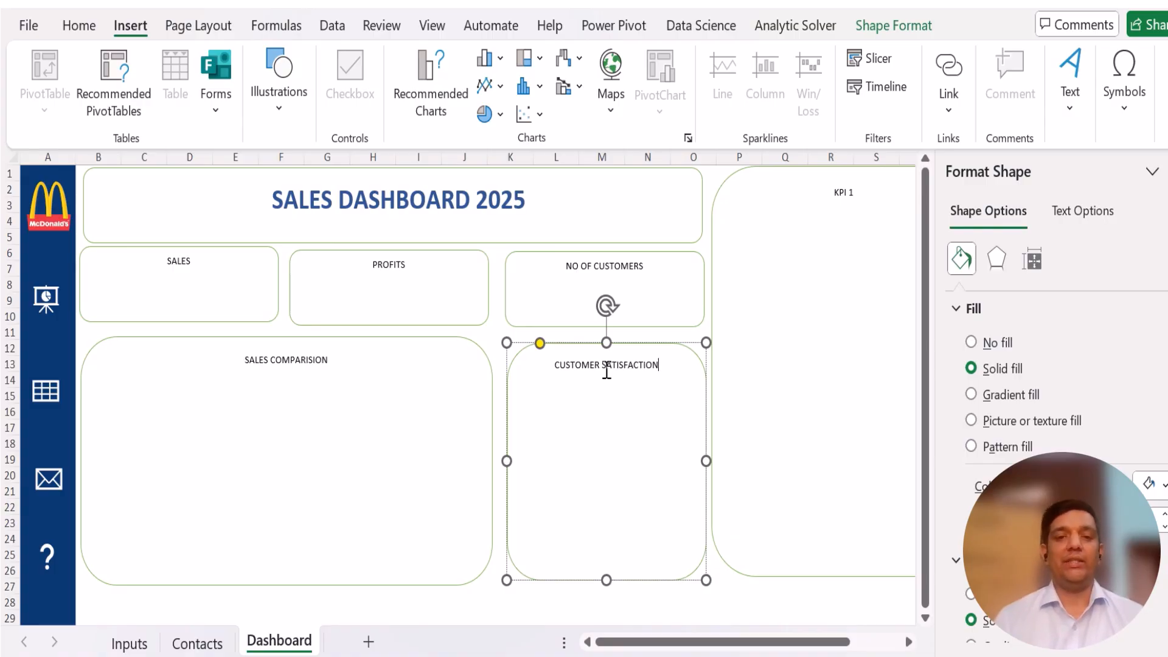
Step: Replace the tall side panel's placeholder text with REGION WISE SALES
double_click(851, 193)
key(BackSpace)
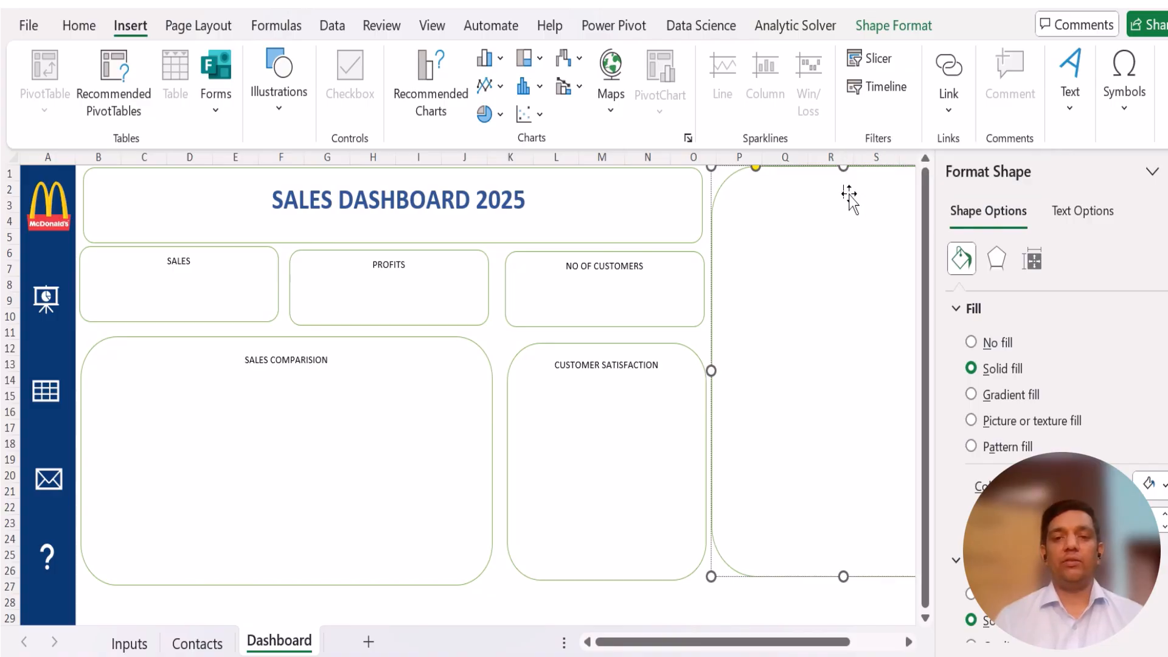
text(REGOPN)
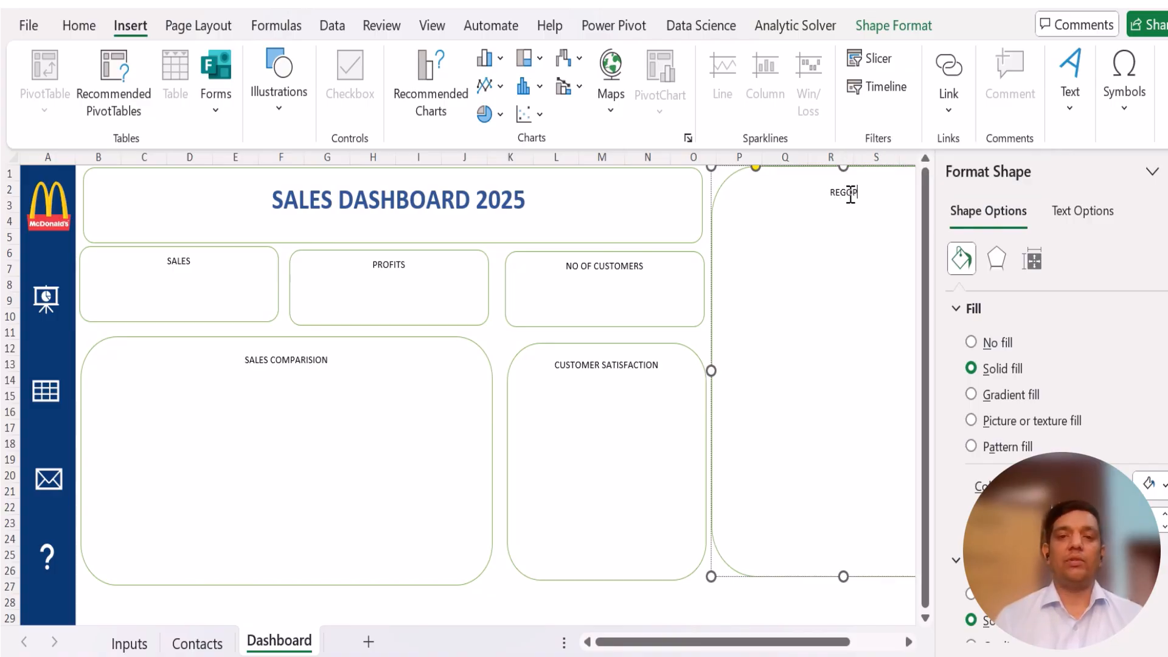
key(BackSpace)
key(BackSpace)
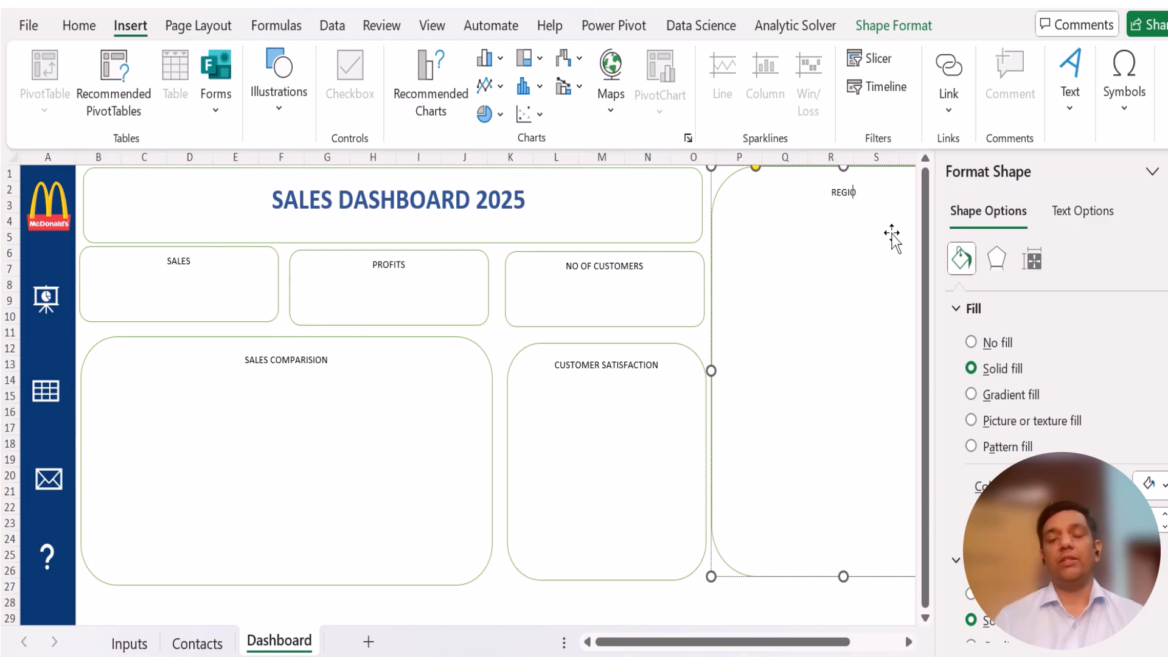
text(N WISE SALES)
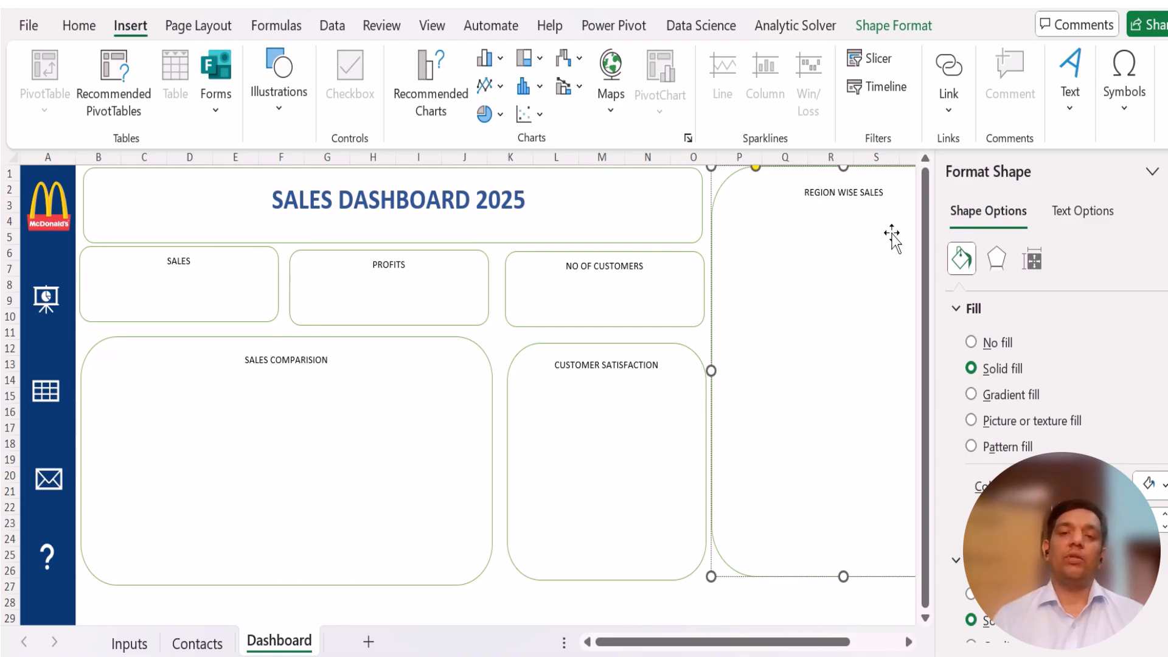
click(345, 446)
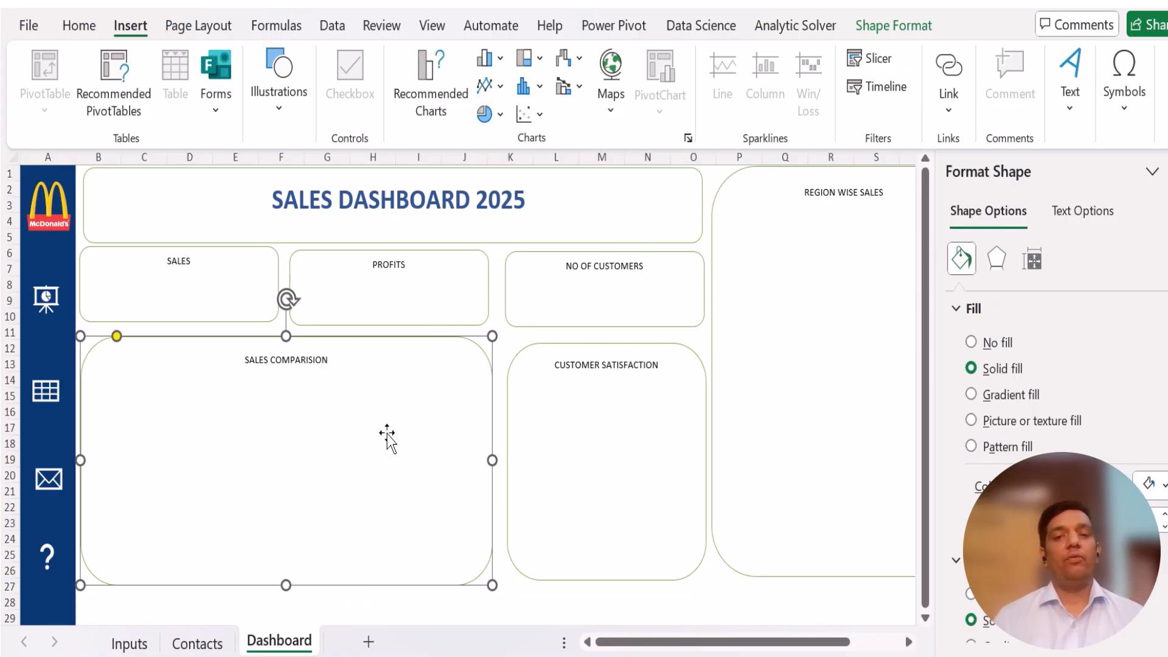
Step: Select the title banner, all three KPI cards and all three panels together and give them a gradient line outline
click(672, 173)
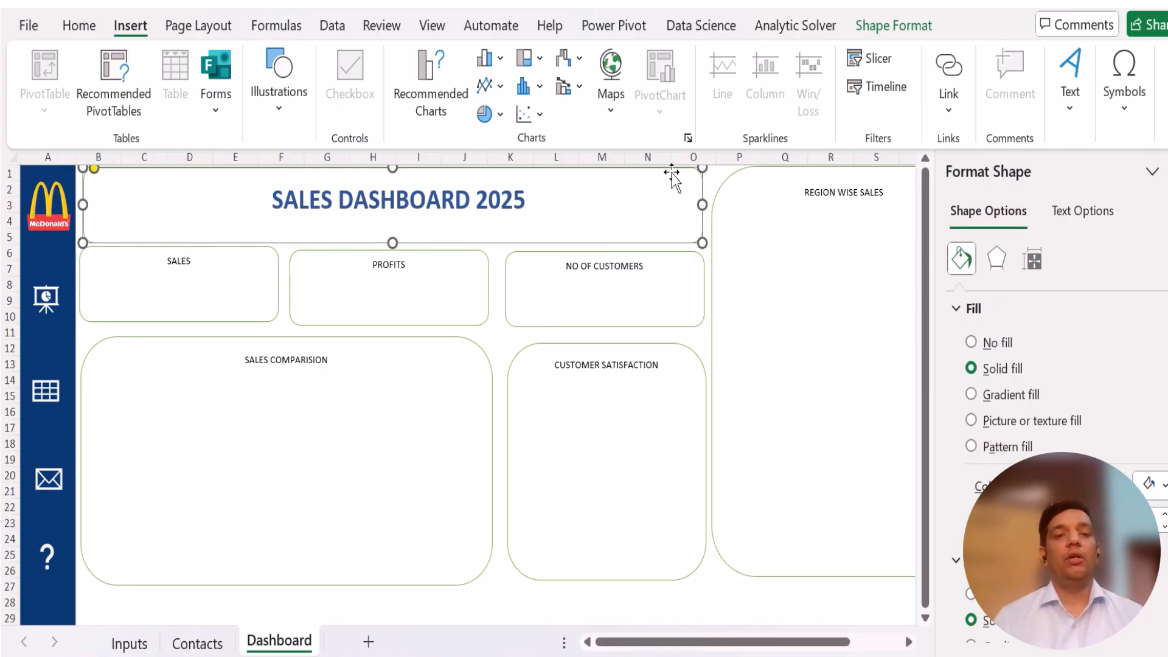
ctrl+click(249, 286)
ctrl+click(326, 325)
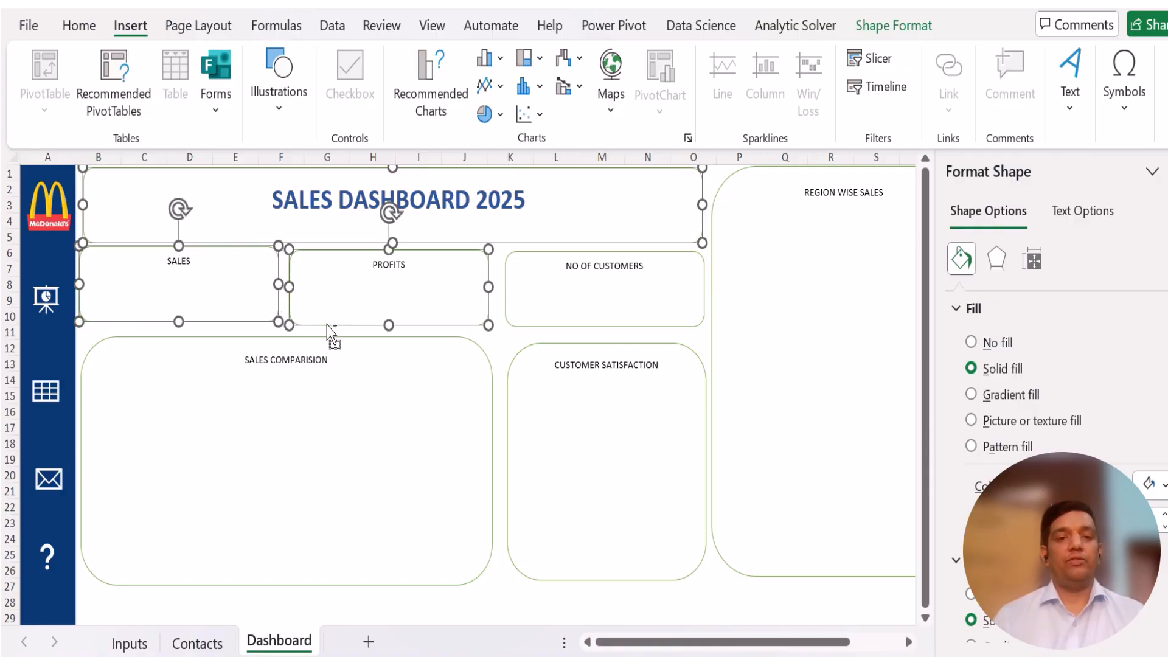
ctrl+click(288, 438)
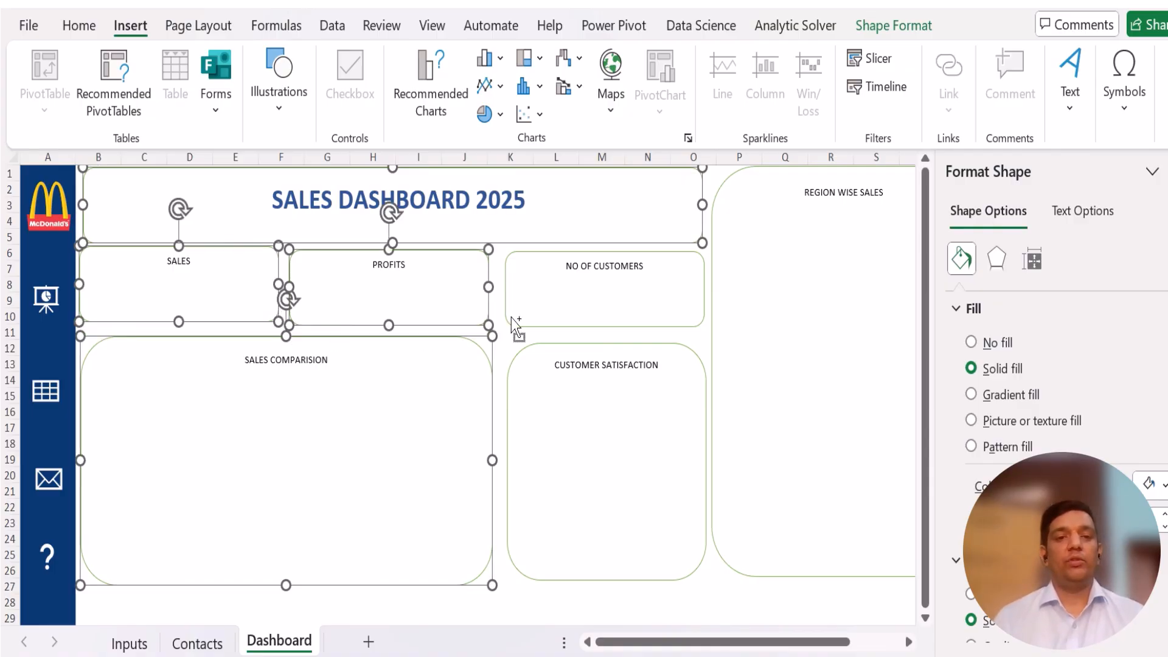
ctrl+click(537, 286)
ctrl+click(541, 392)
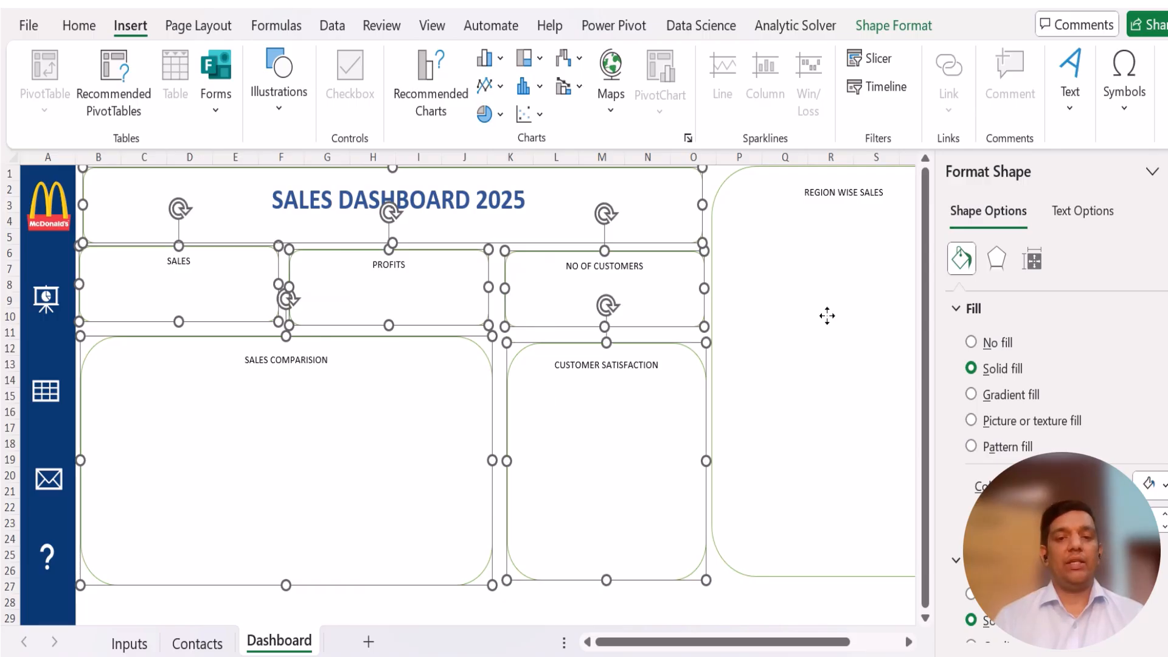
ctrl+click(827, 316)
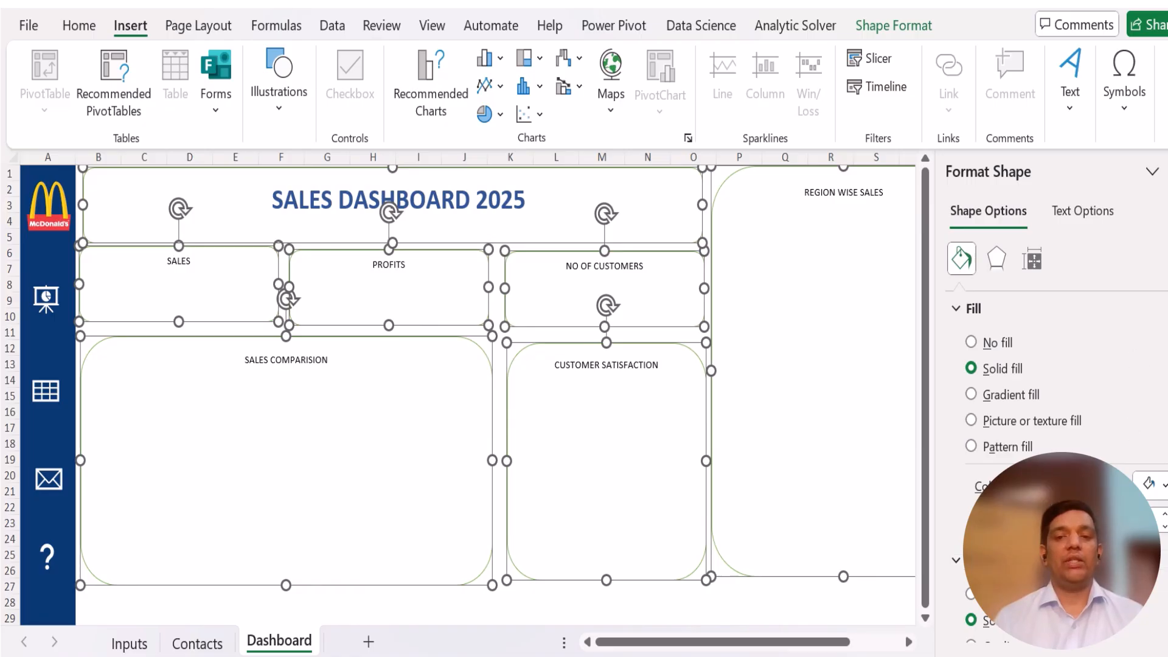
scroll(978, 450, down, 4)
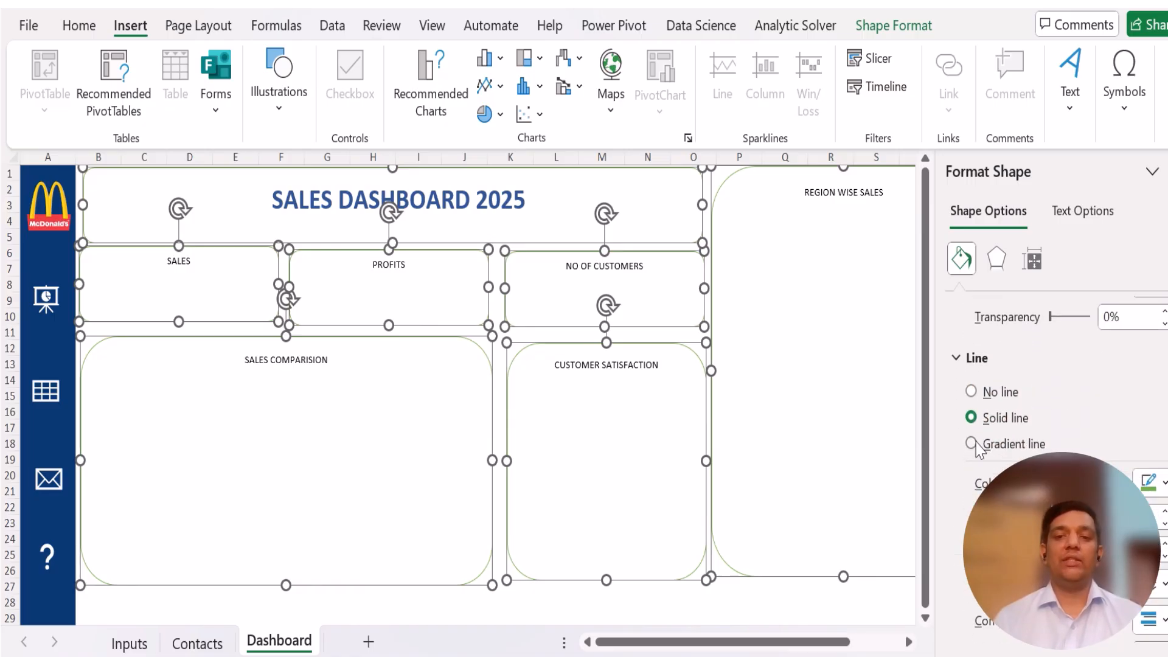
click(972, 444)
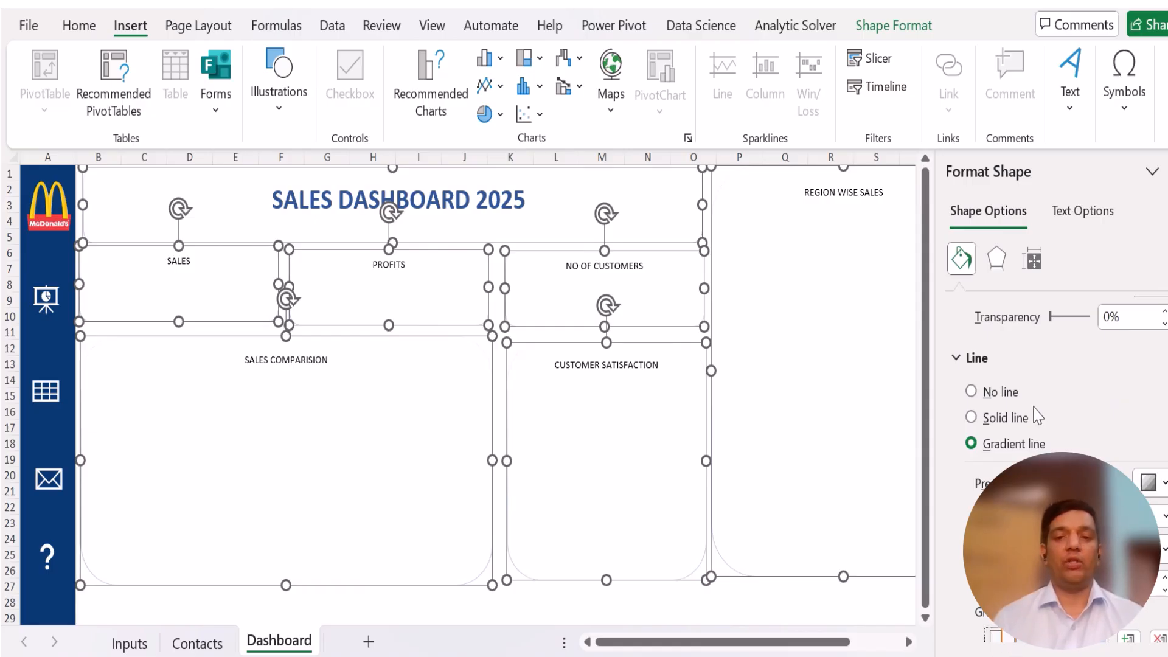
Step: Give the selected title banner, KPI cards and panels an outer shadow offset to the bottom, and close the shape formatting
click(996, 260)
click(983, 309)
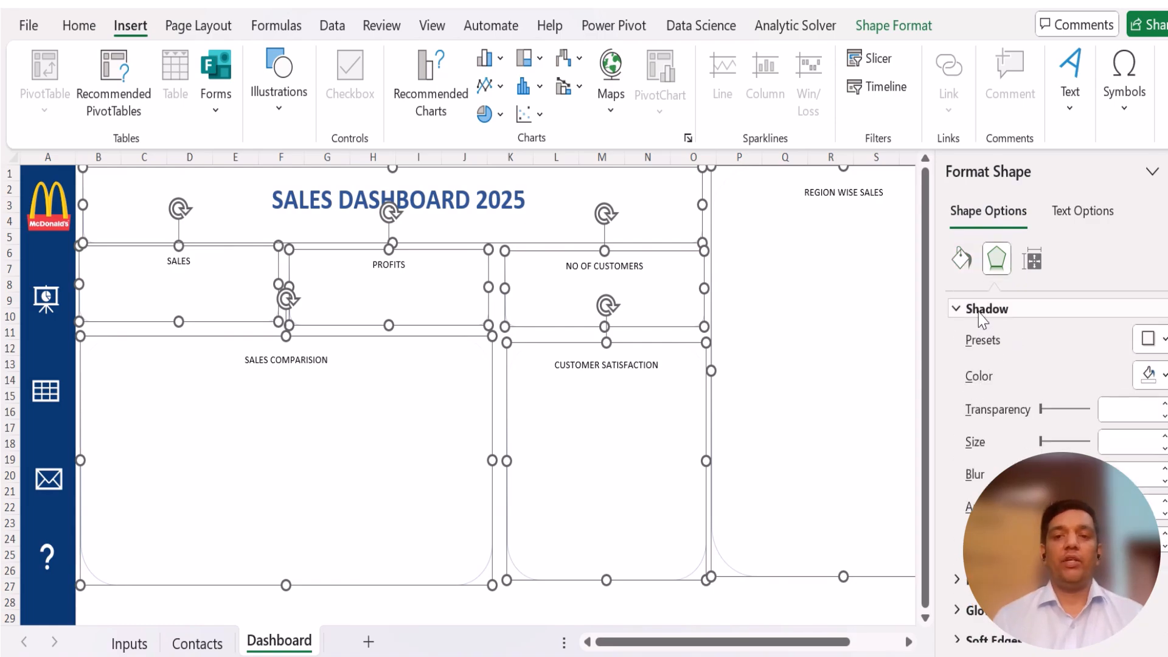
click(1148, 340)
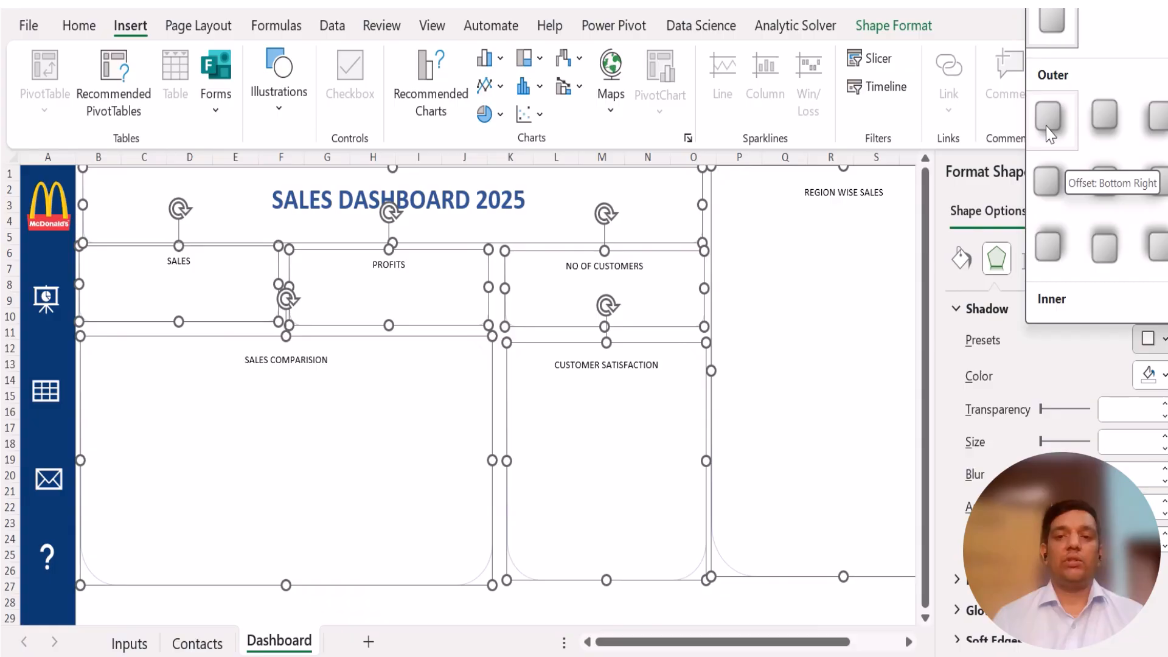
click(1105, 122)
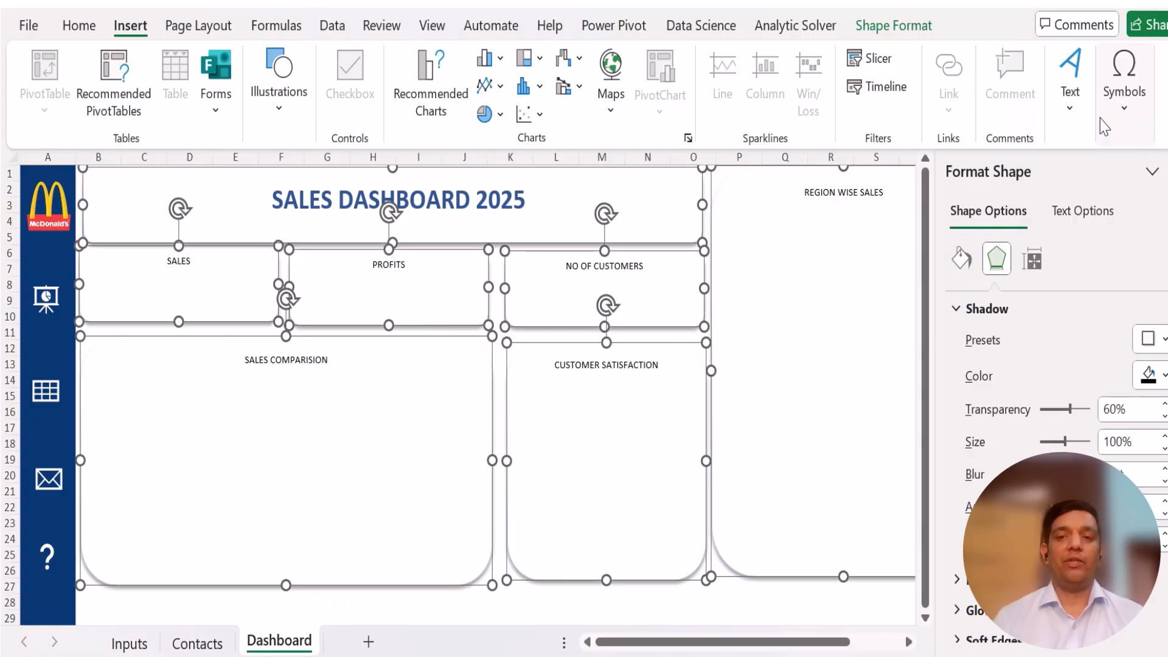
click(609, 448)
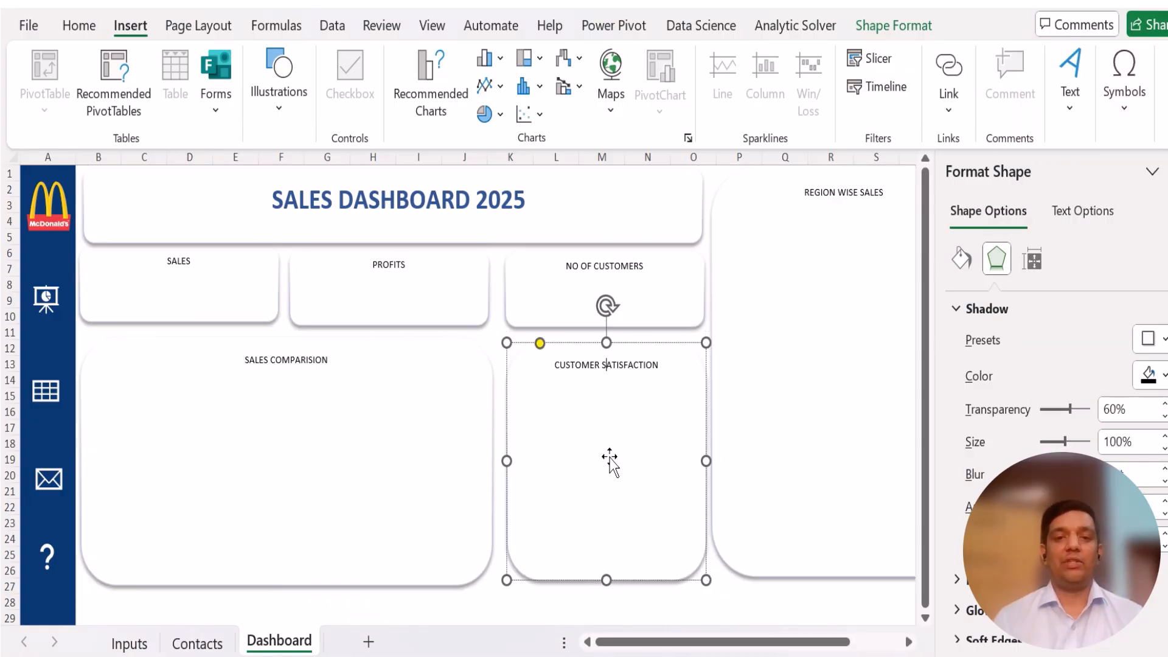
click(861, 345)
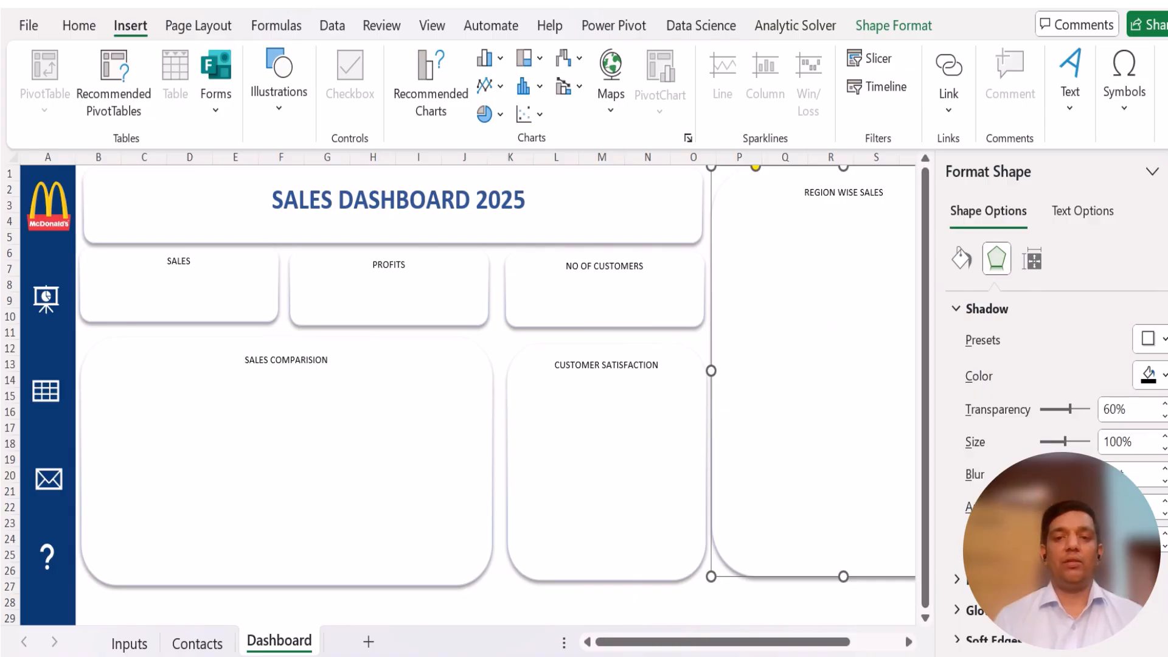
click(1167, 171)
click(1069, 297)
drag(1167, 307, 1167, 307)
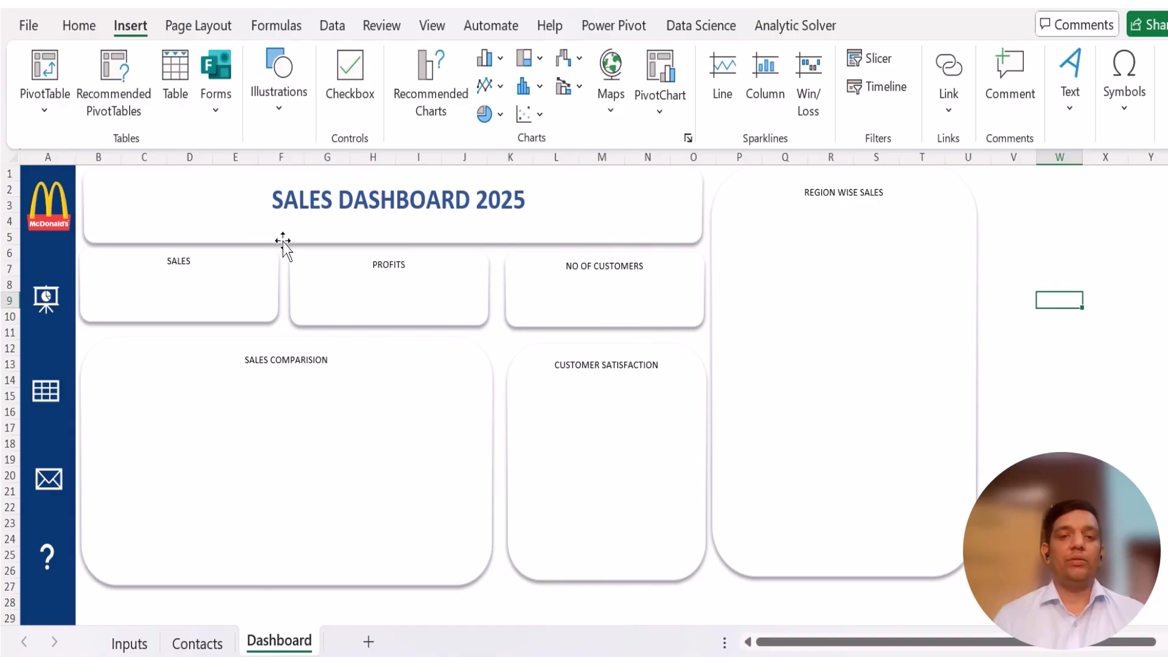
Step: Recolour the SALES, PROFITS and NO OF CUSTOMERS labels on the three KPI cards dark blue
double_click(179, 260)
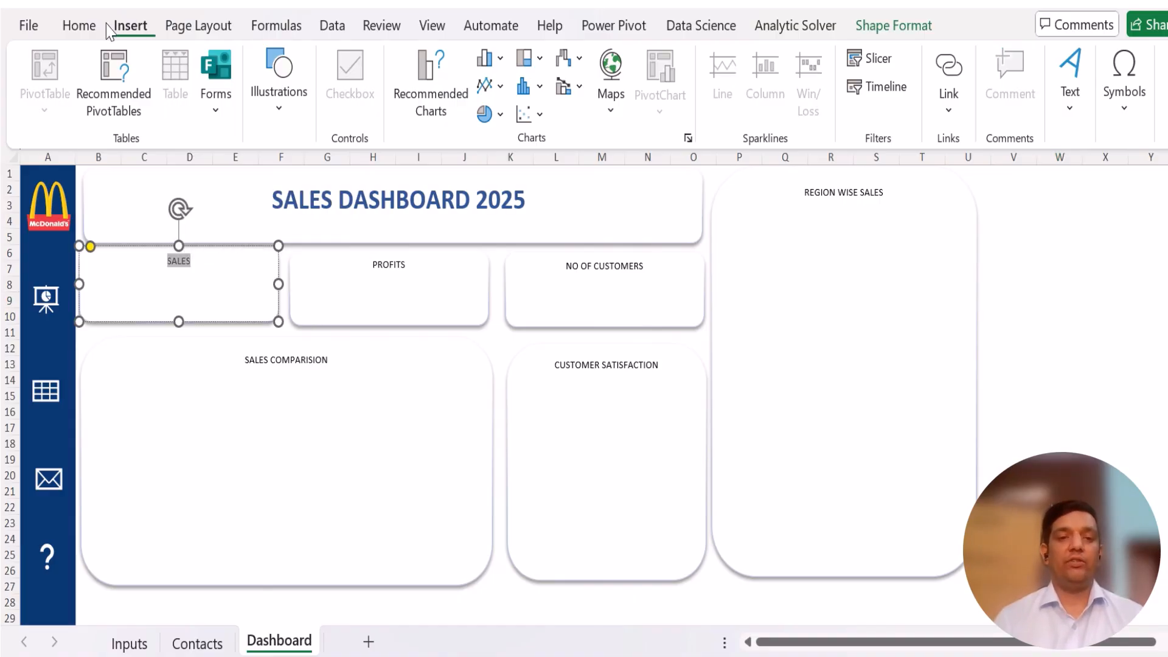
click(79, 26)
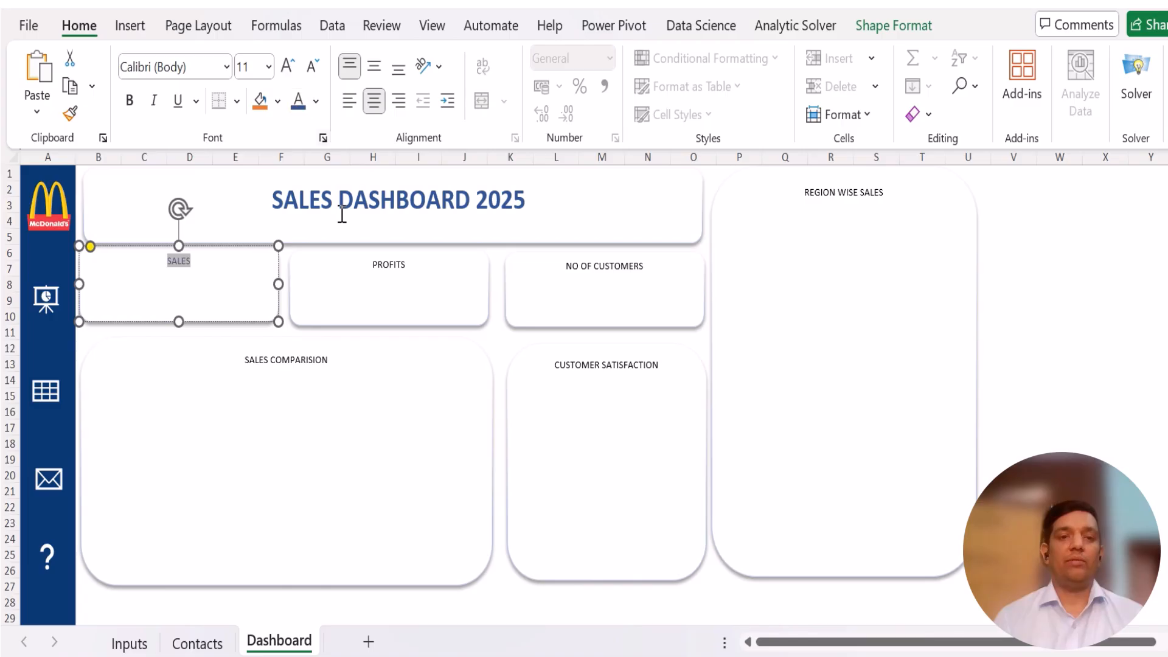
double_click(389, 264)
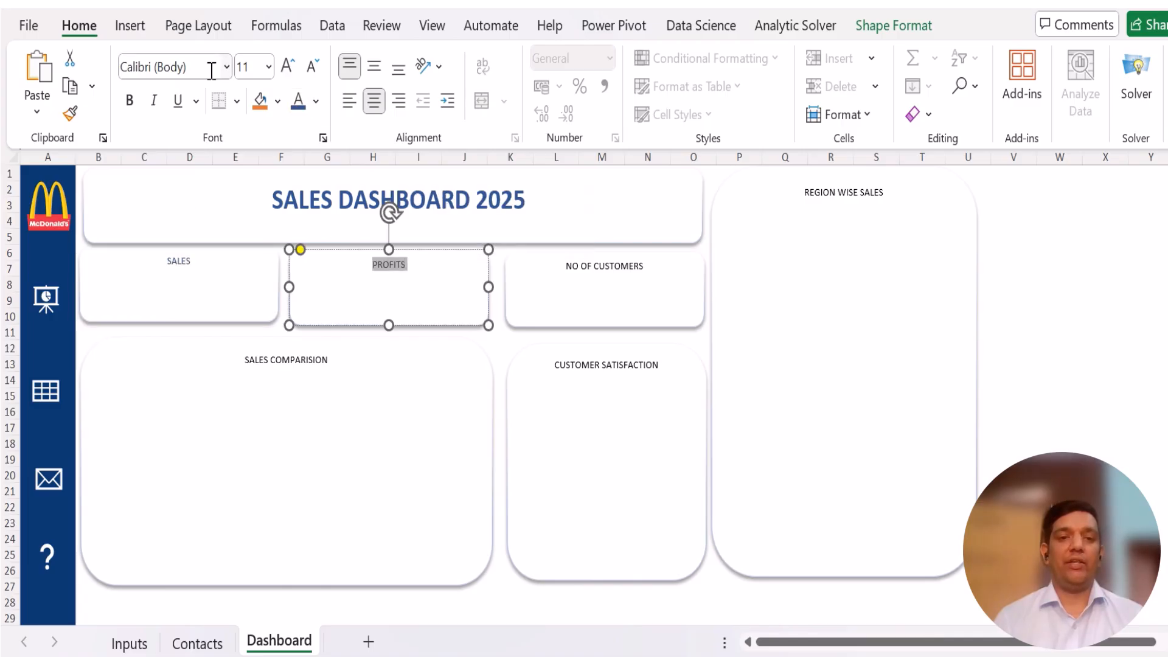
double_click(588, 268)
click(589, 273)
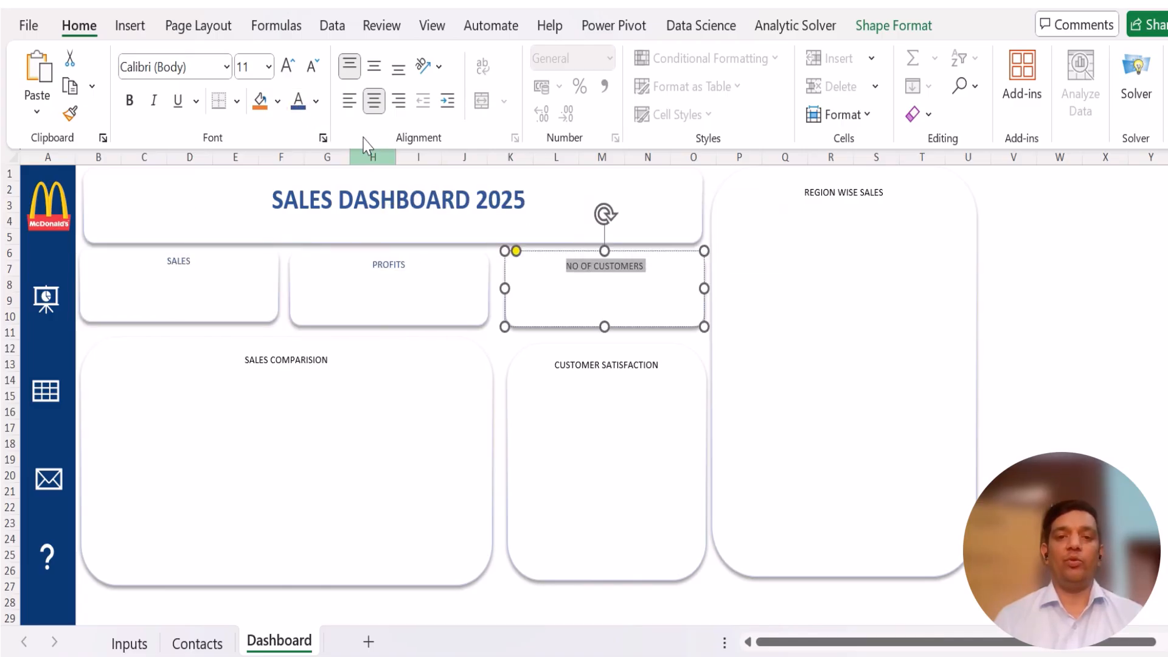
click(298, 107)
Step: Recolour the SALES COMPARISION title and the word CUSTOMER in the CUSTOMER SATISFACTION title dark blue
triple_click(274, 360)
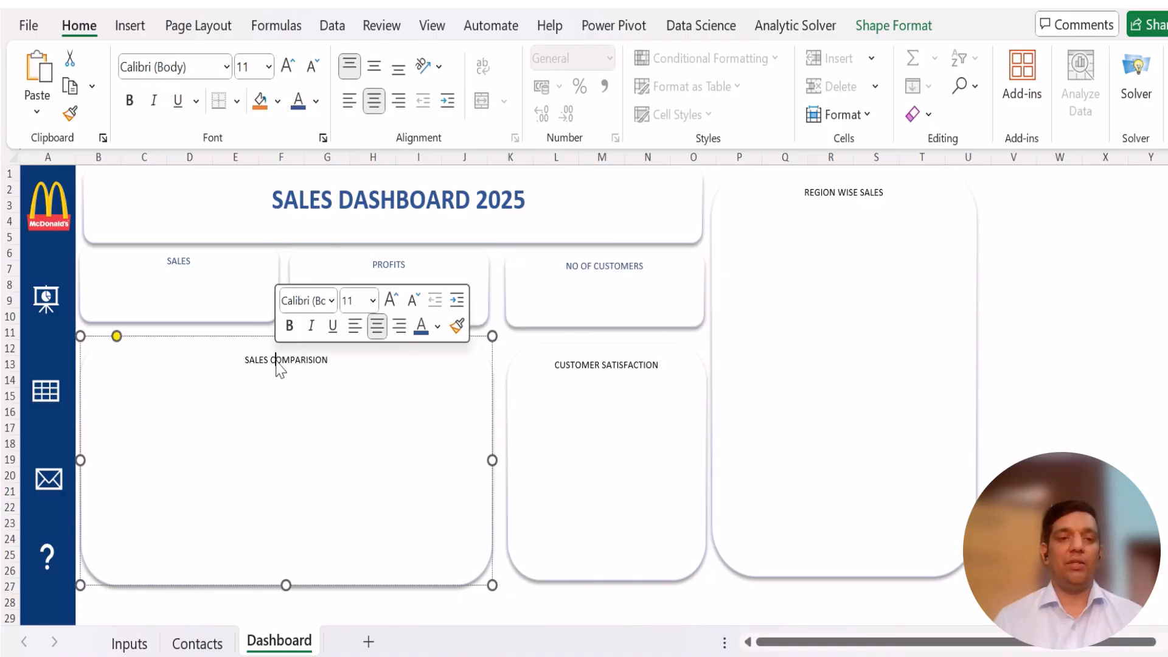
click(299, 104)
double_click(579, 365)
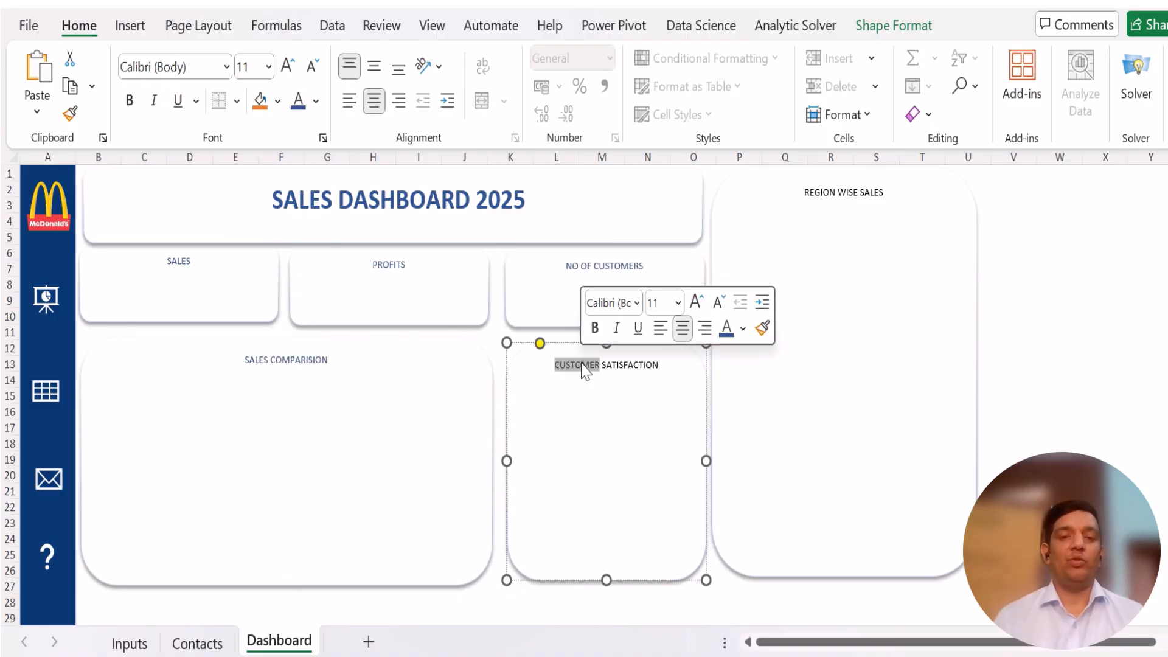
Step: Recolour the REGION WISE SALES title dark blue and increase its font size to 18
double_click(829, 194)
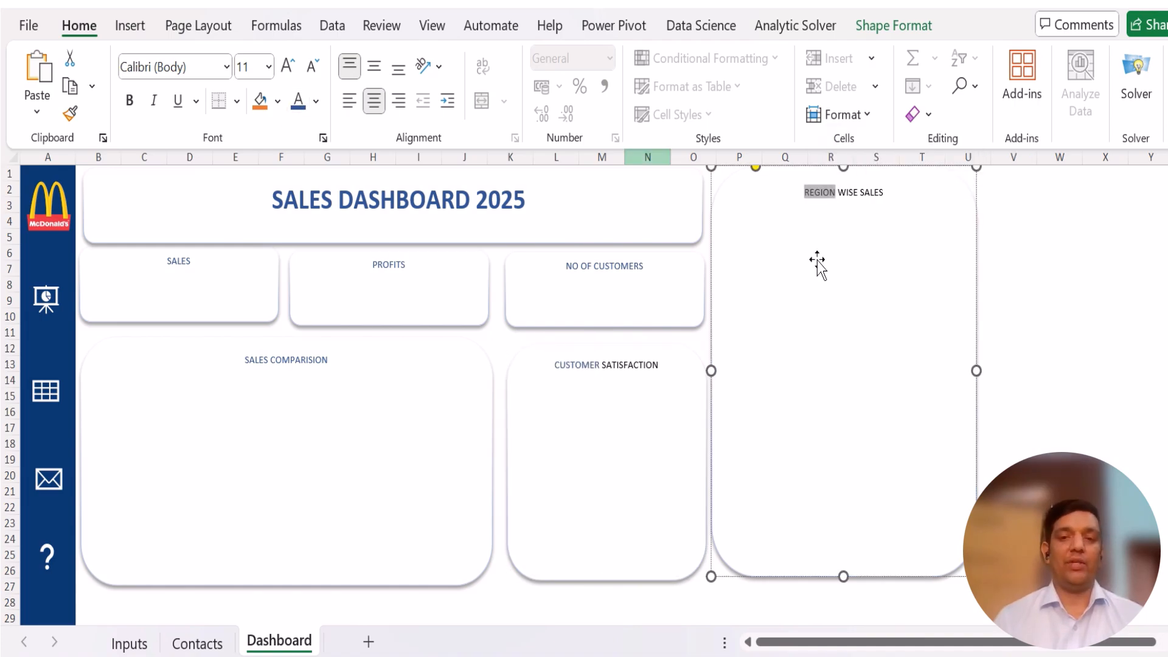
triple_click(868, 193)
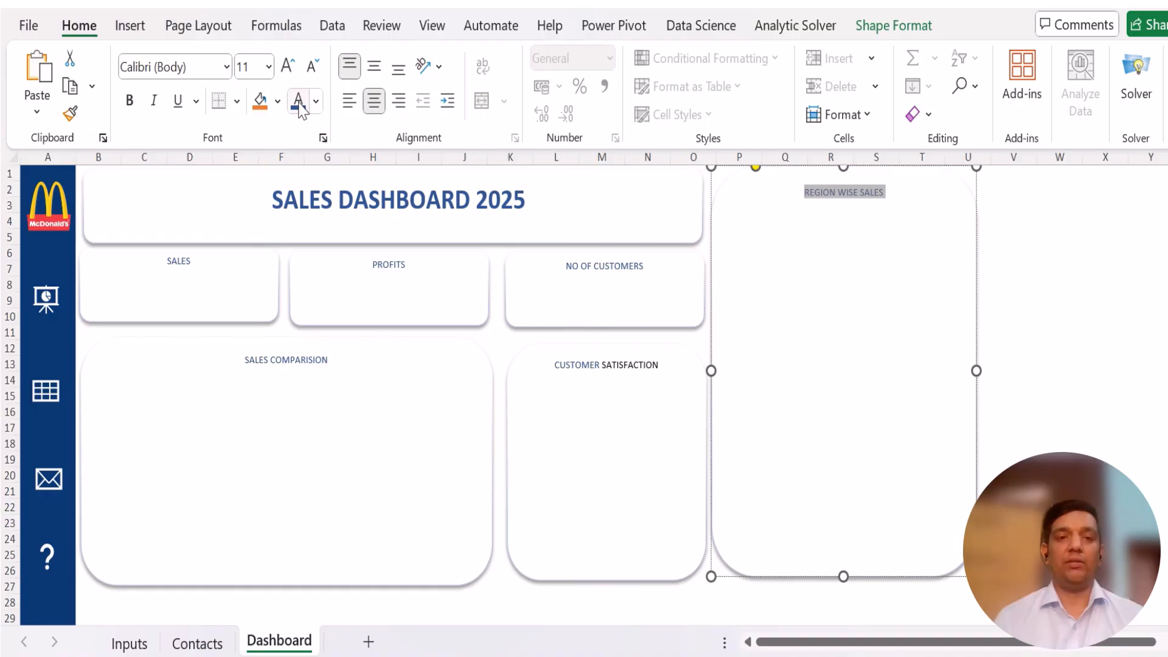
click(287, 66)
click(288, 66)
click(287, 65)
click(287, 66)
key(Escape)
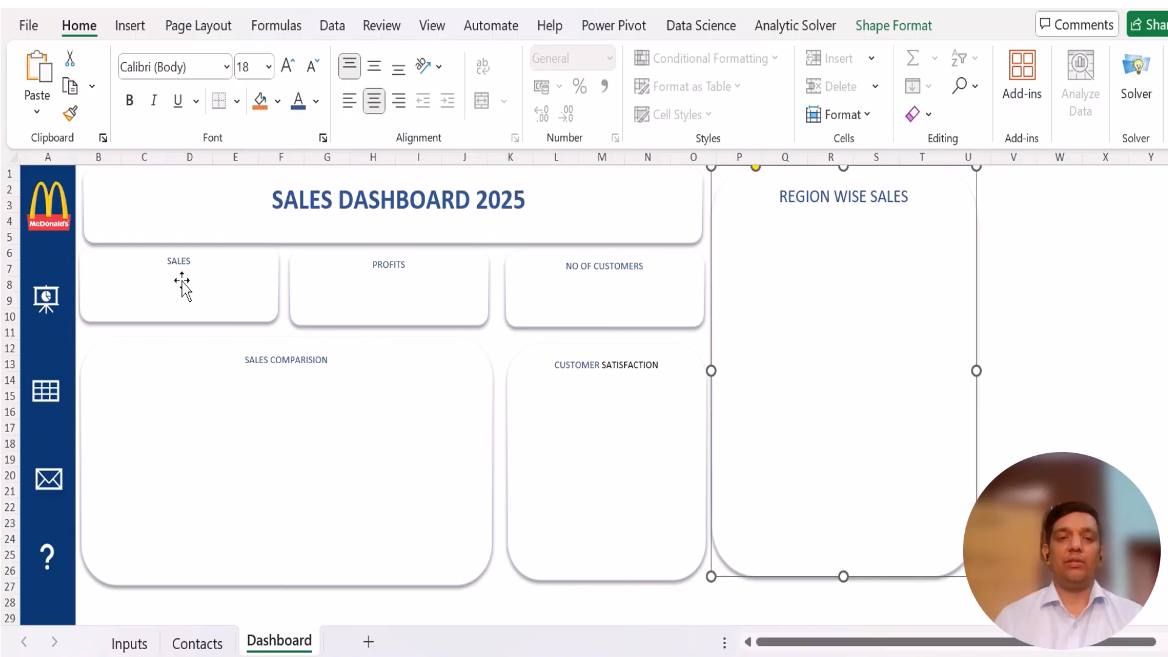
click(130, 644)
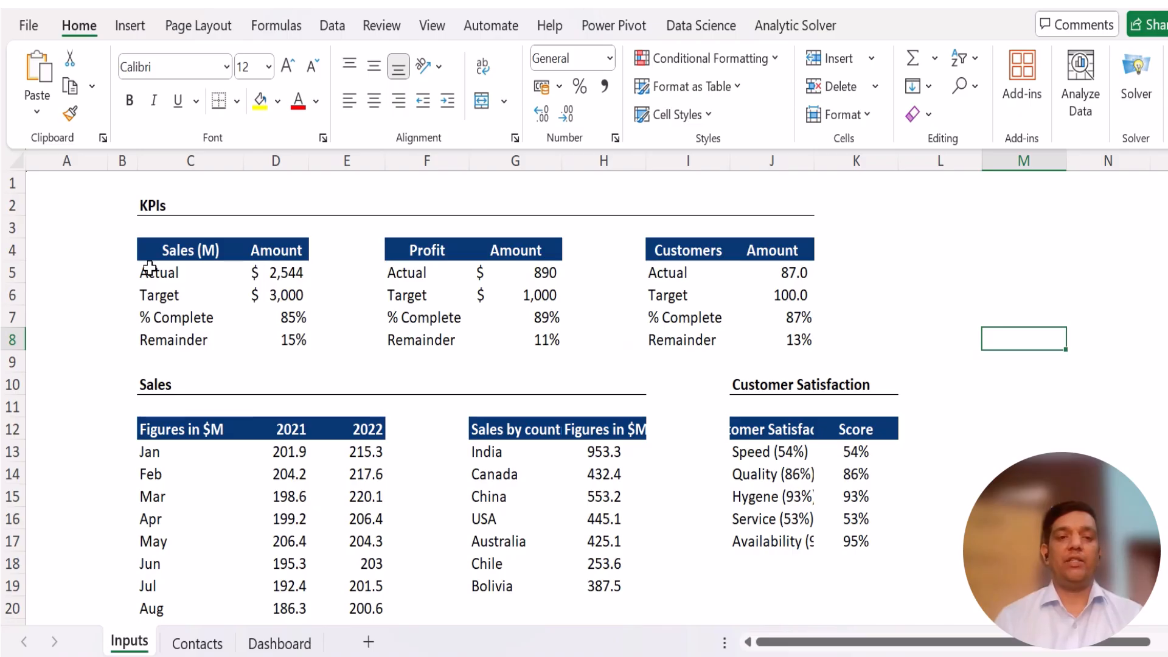
click(200, 645)
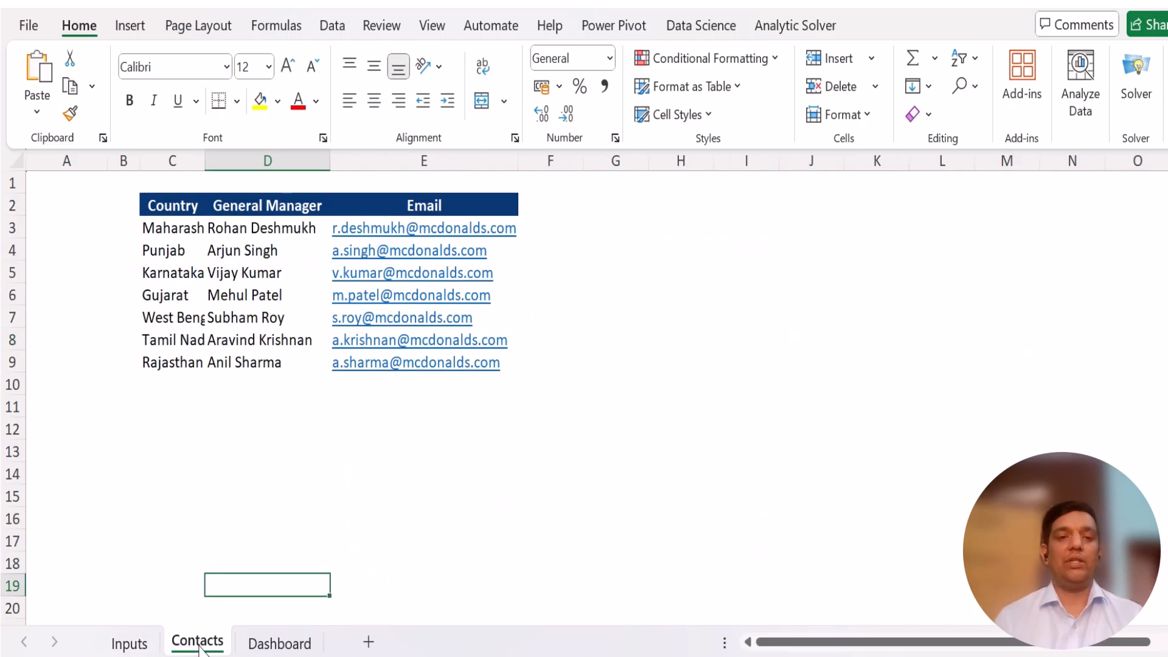
click(294, 647)
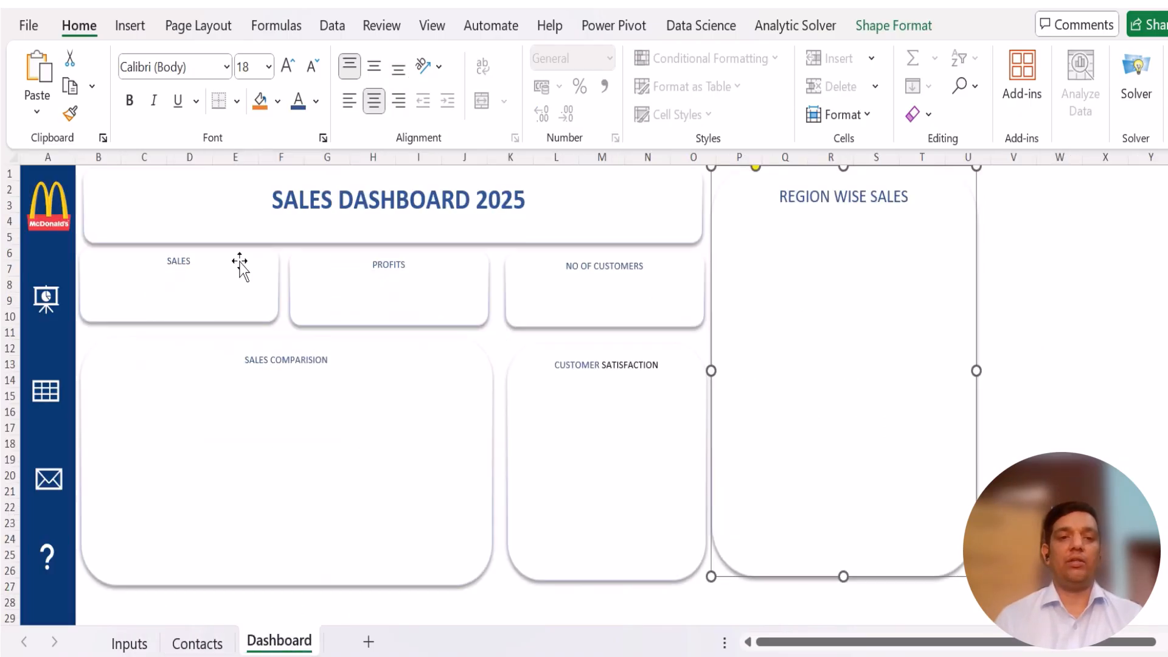
Step: Draw a text box inside the SALES card, below its label, and enter = in it
click(188, 300)
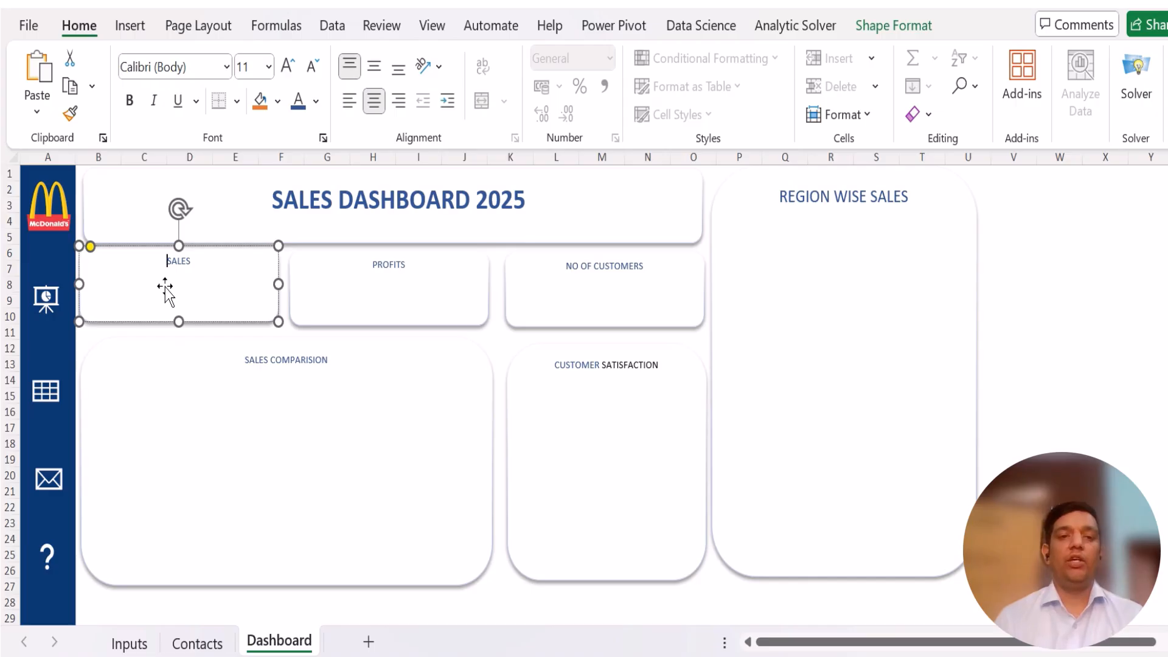
key(Escape)
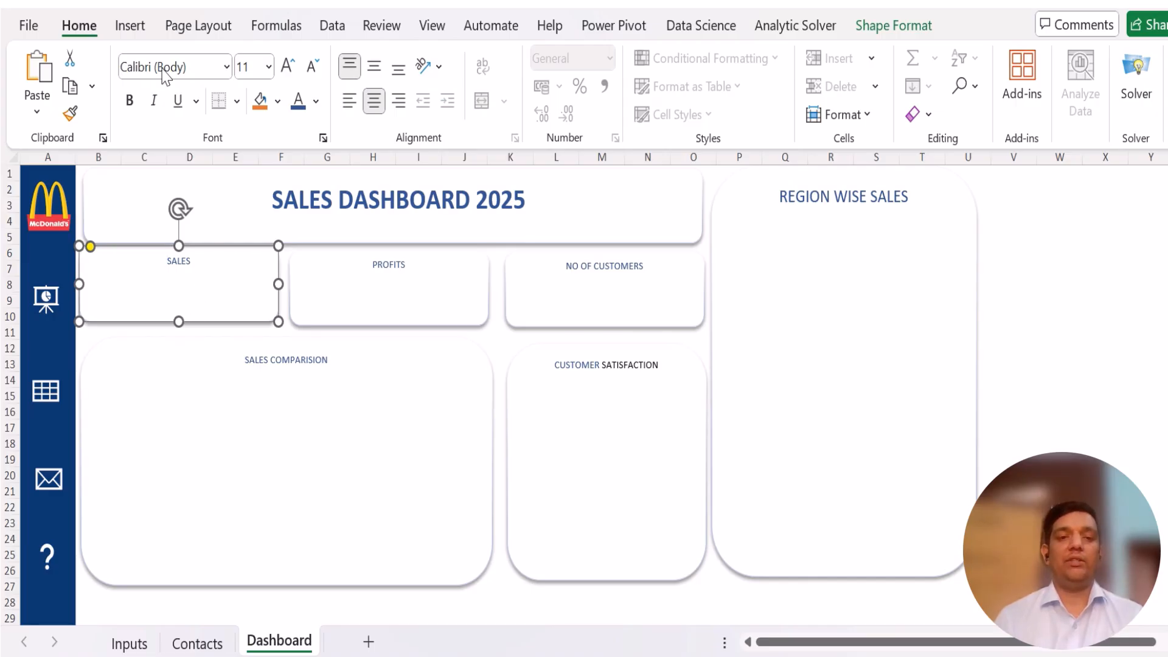
click(129, 31)
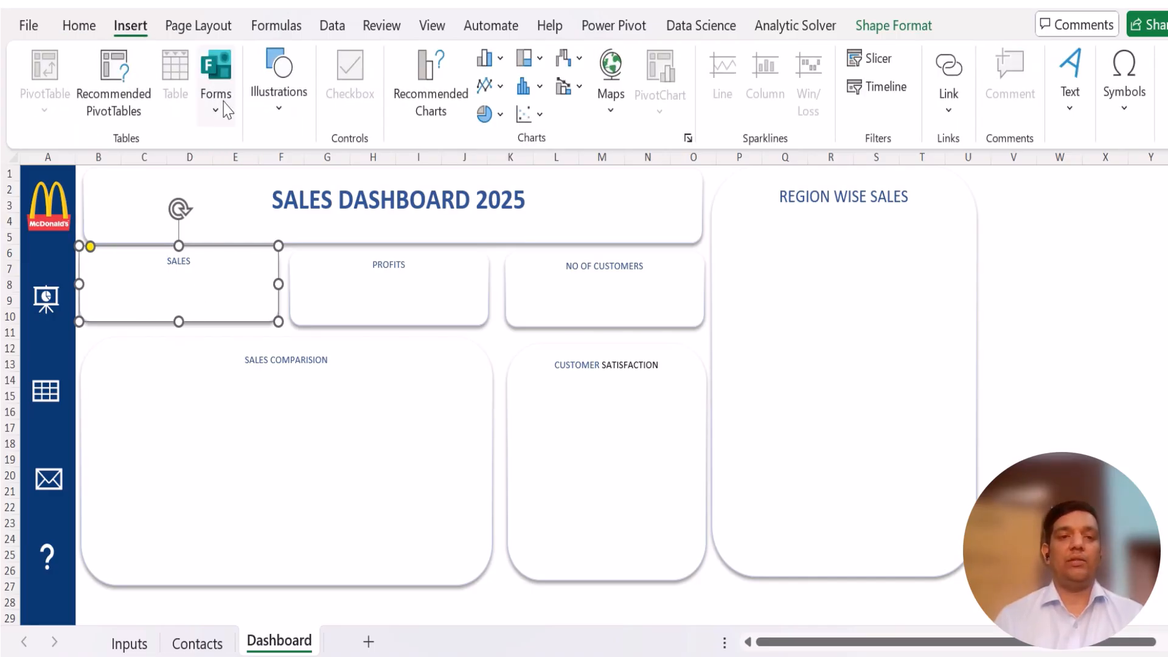
click(292, 121)
click(311, 210)
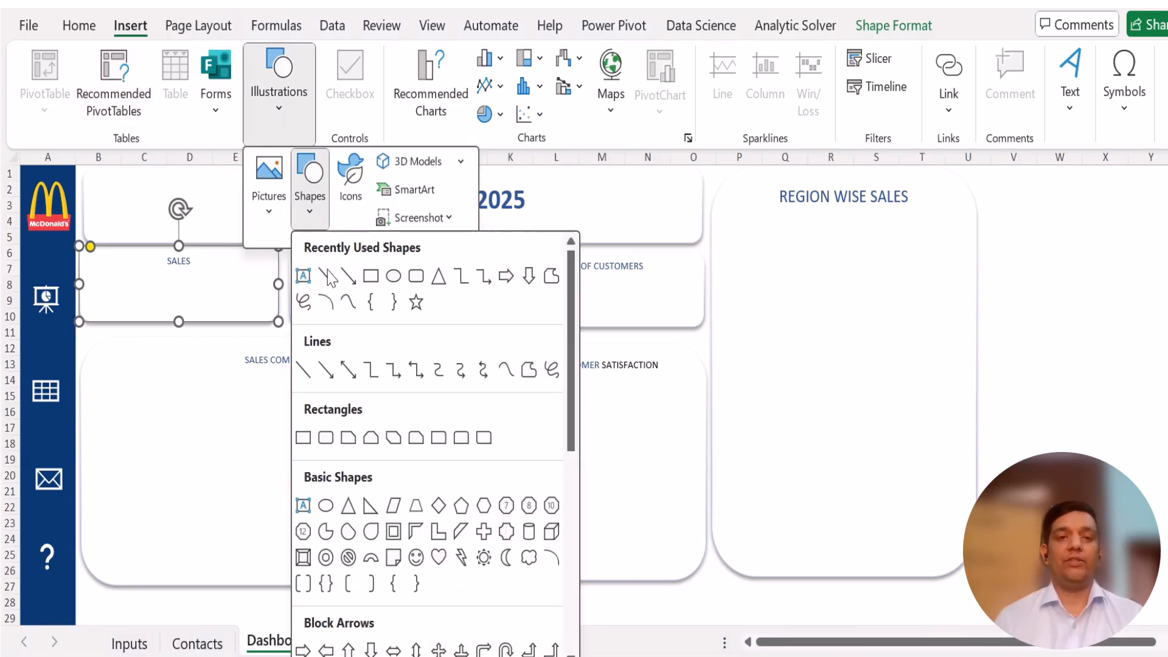
click(304, 276)
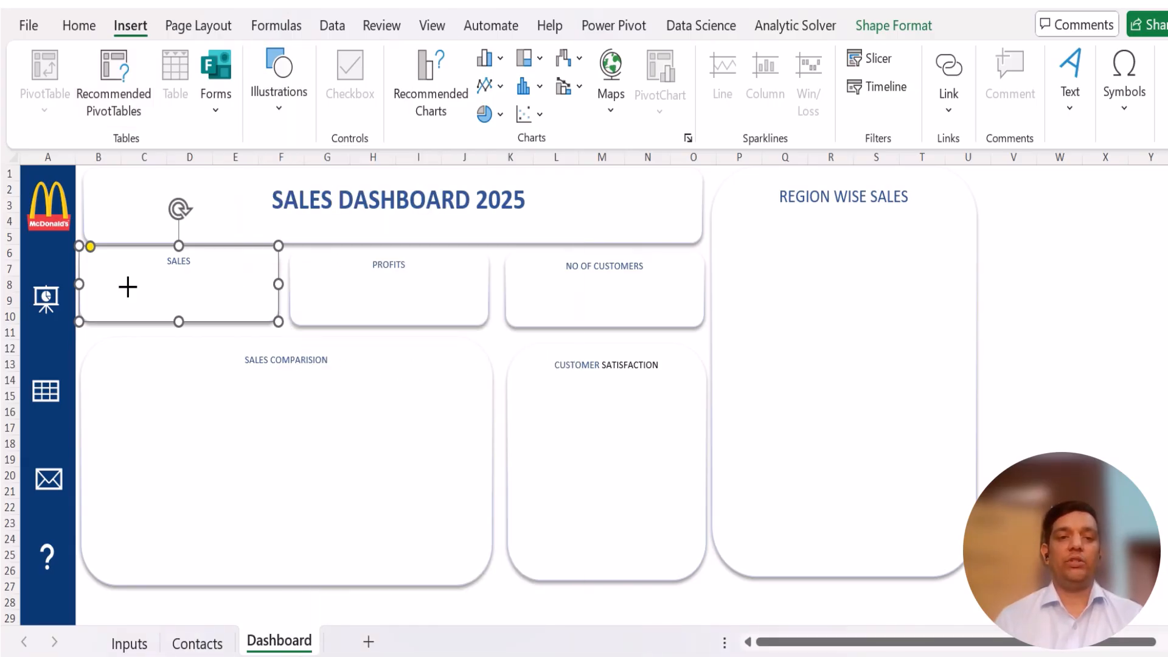
drag(128, 286, 249, 306)
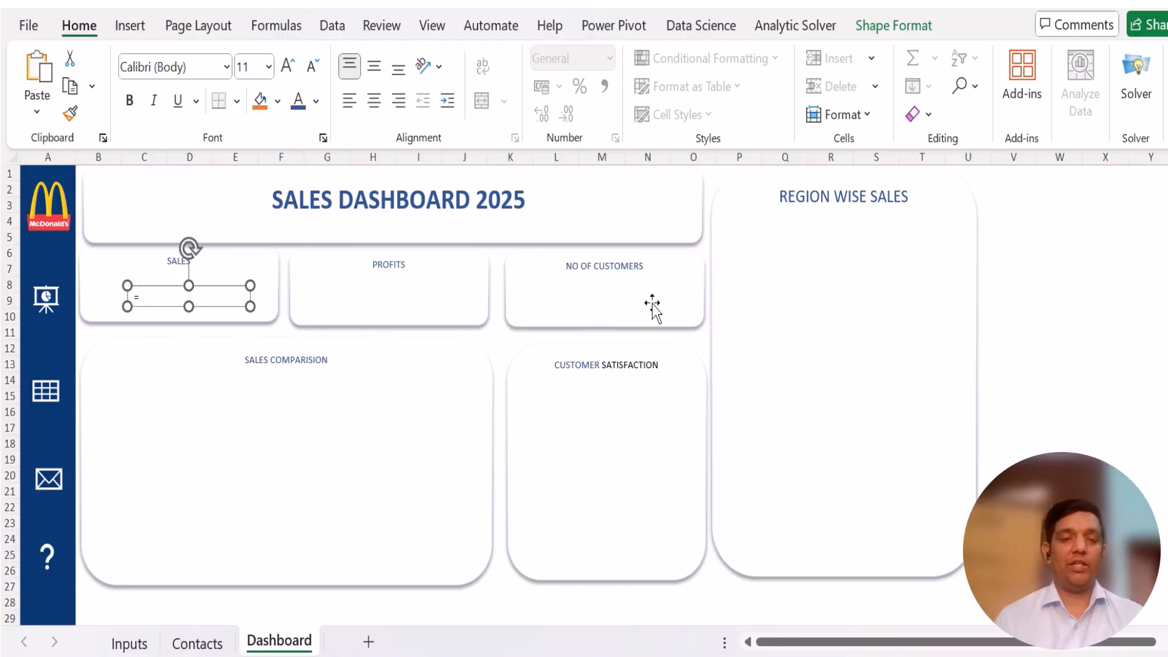
Step: Deselect the text box and turn on the display of the formula bar
click(1013, 299)
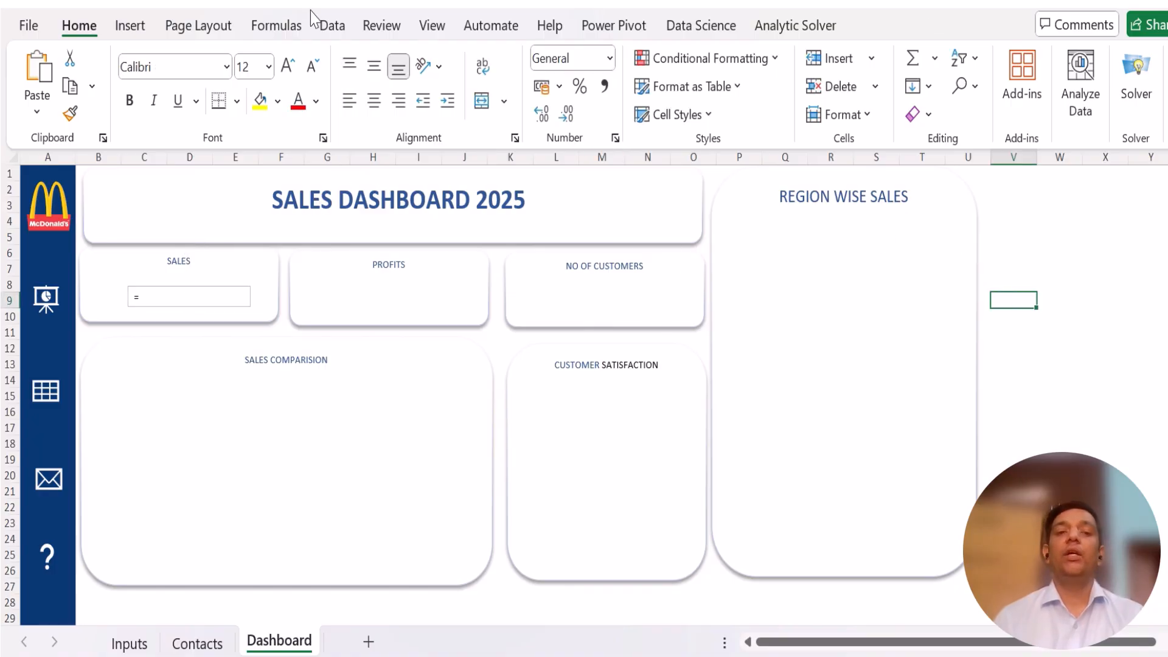
click(432, 27)
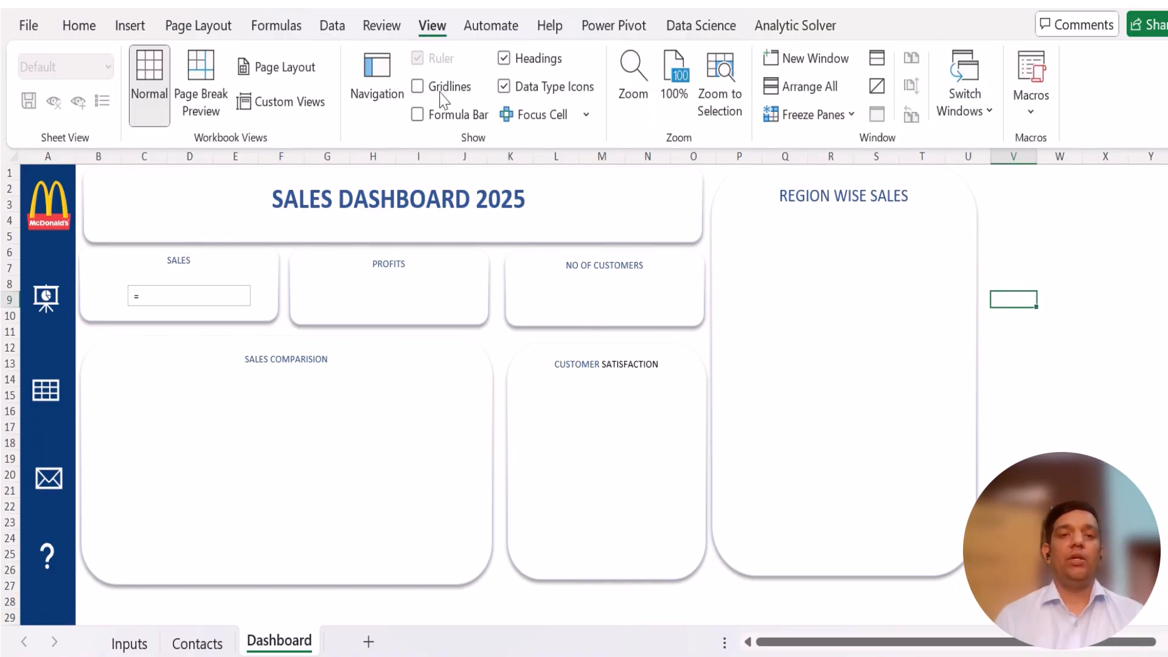
click(418, 116)
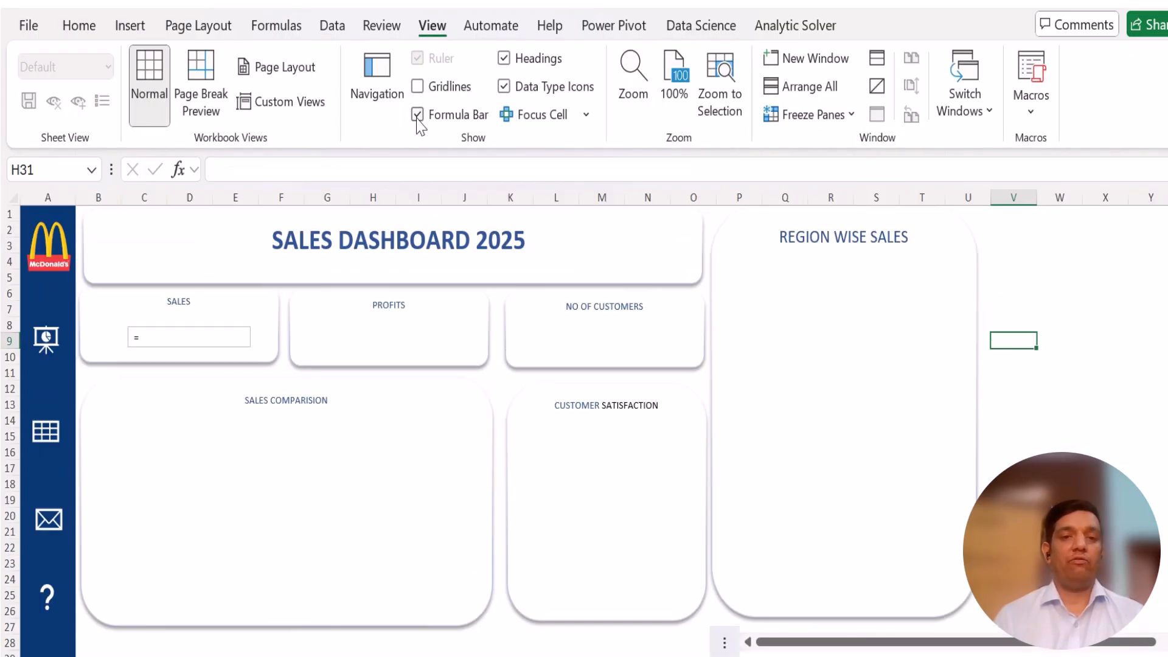
Step: Enter a formula in cell V9 that references the actual sales amount in cell D5 of the Inputs sheet
click(241, 173)
text(=)
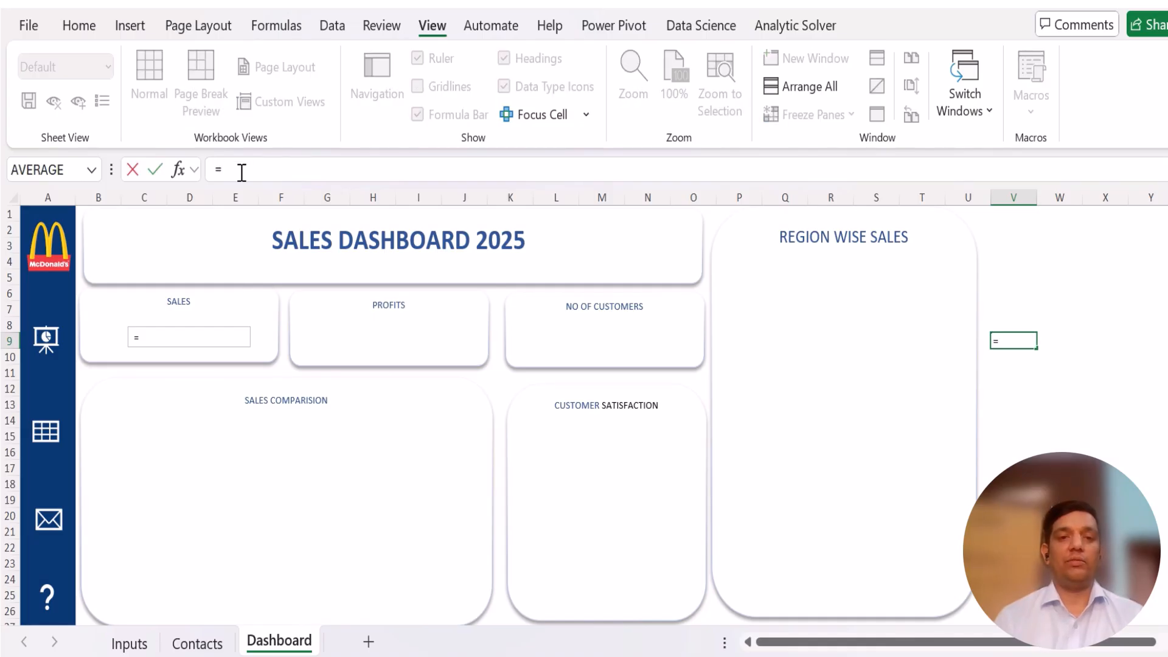
click(130, 644)
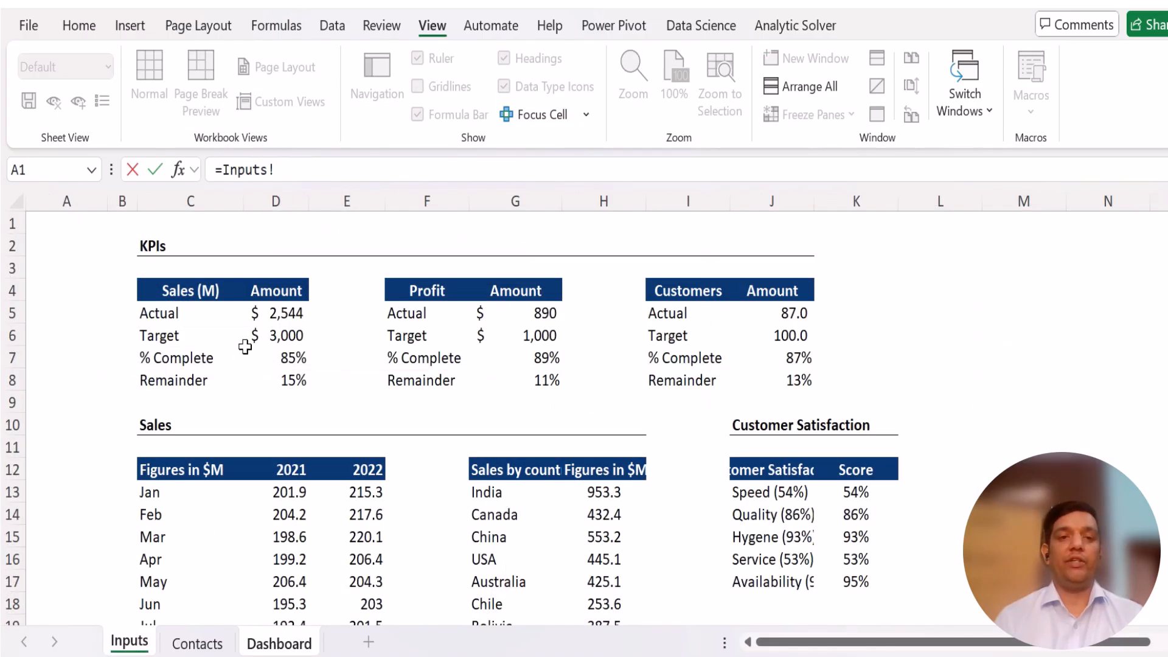
click(284, 313)
key(Return)
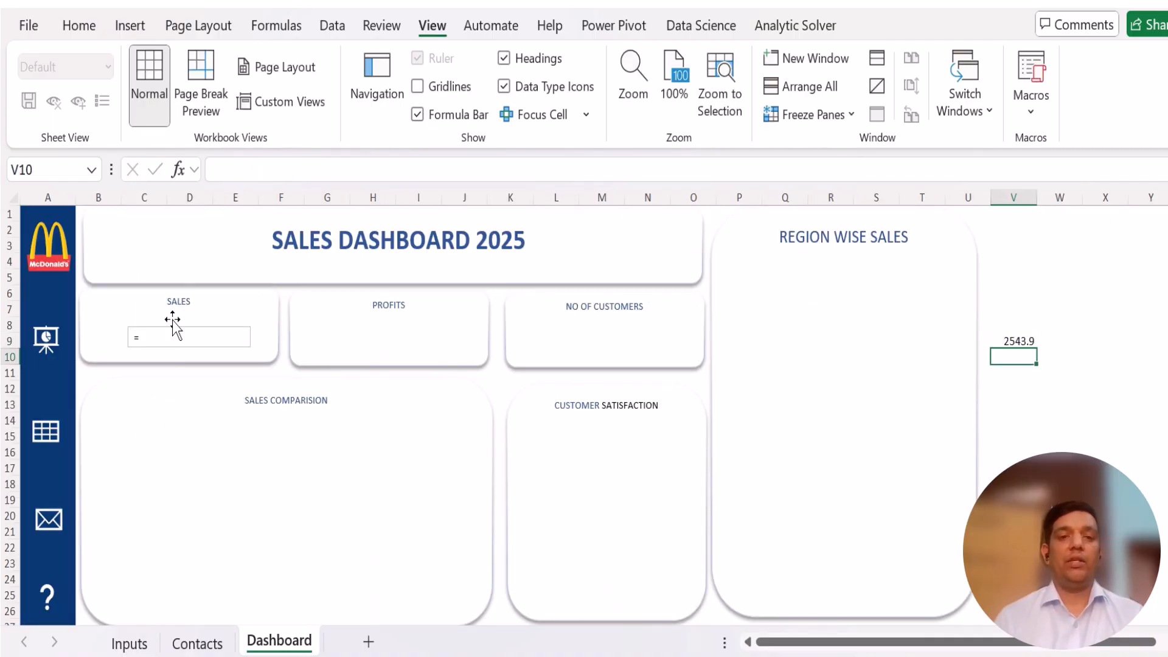
Step: Link the text box in the SALES card to the actual sales amount with the formula =Inputs!D5
click(166, 336)
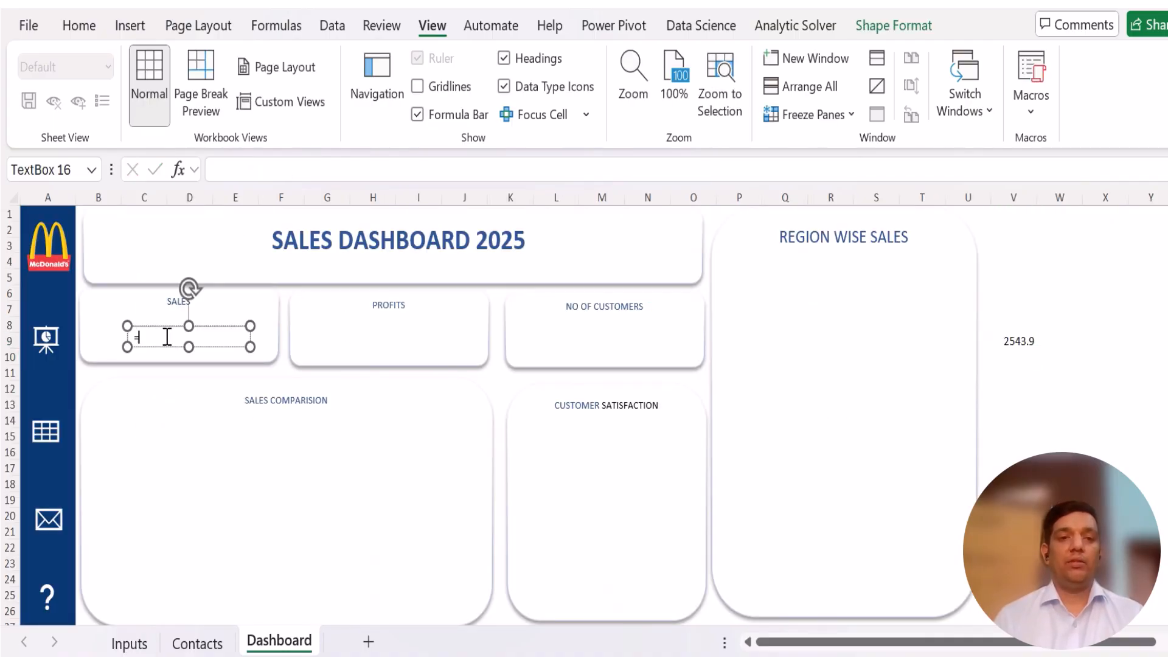
click(286, 163)
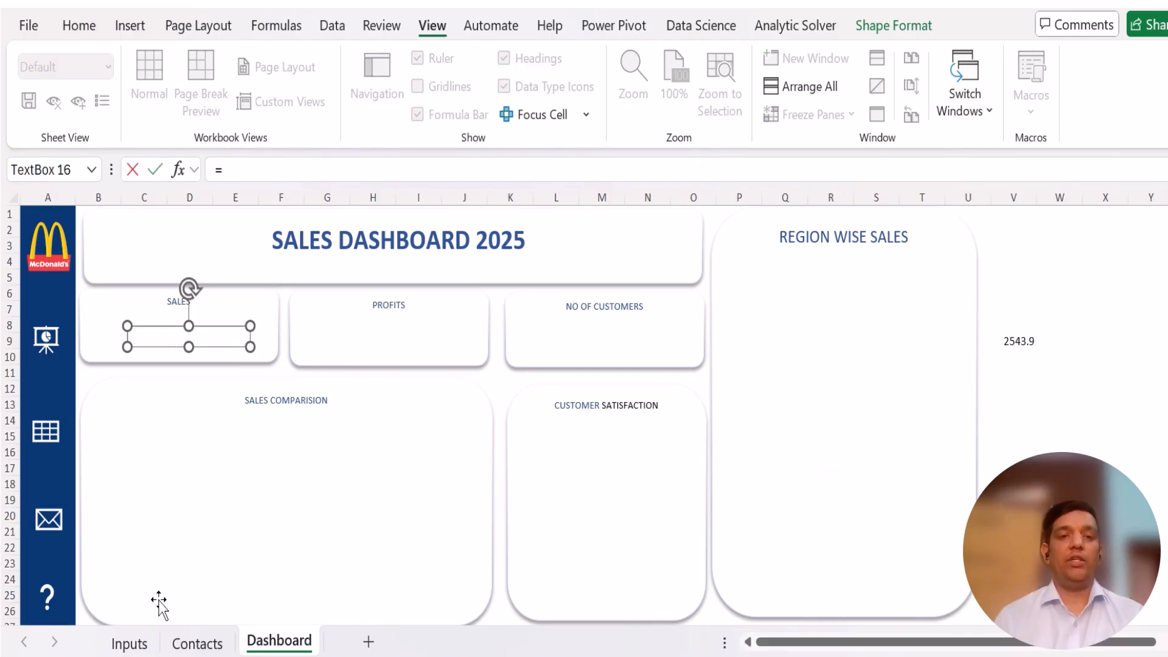
click(144, 643)
click(279, 316)
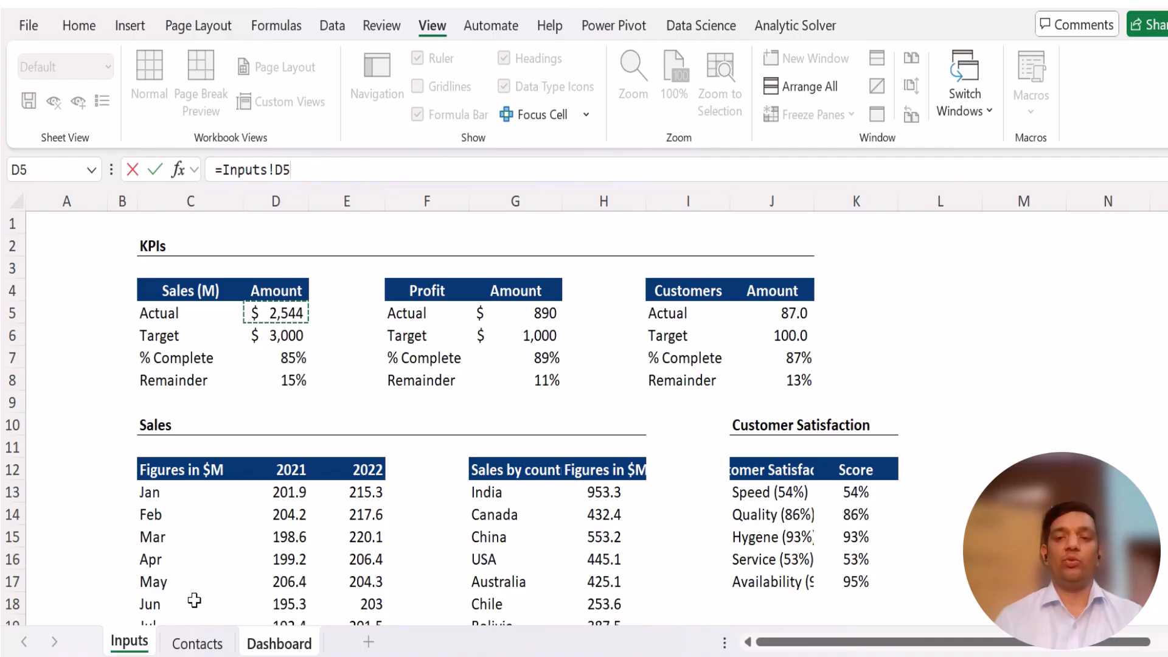
key(Return)
click(331, 599)
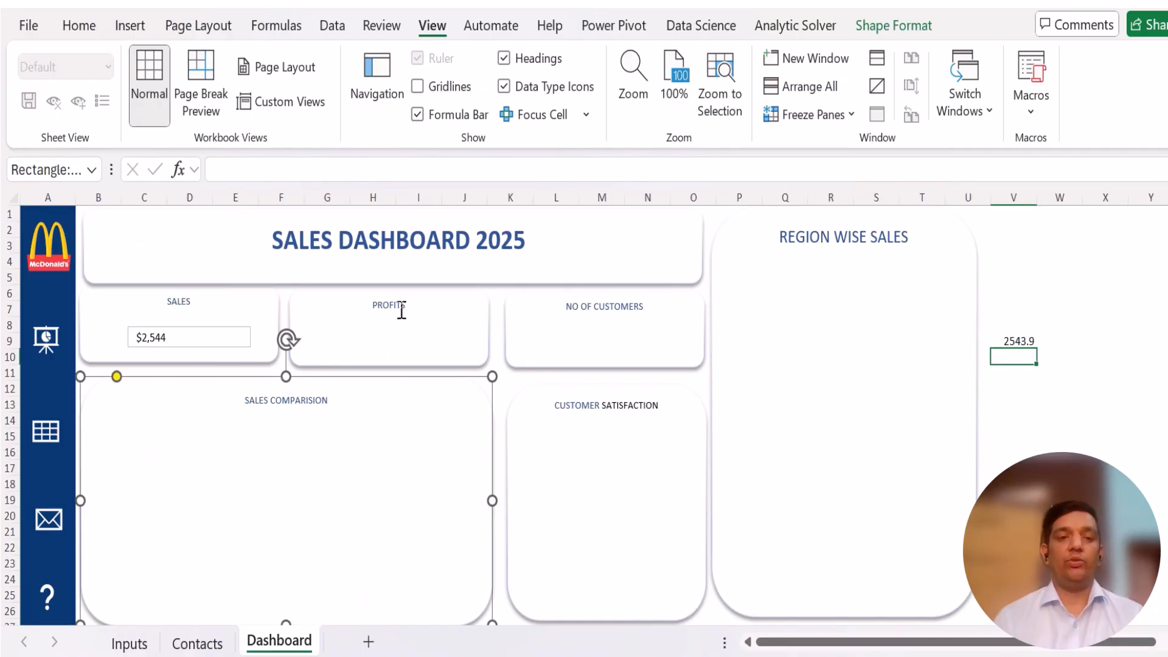
click(223, 341)
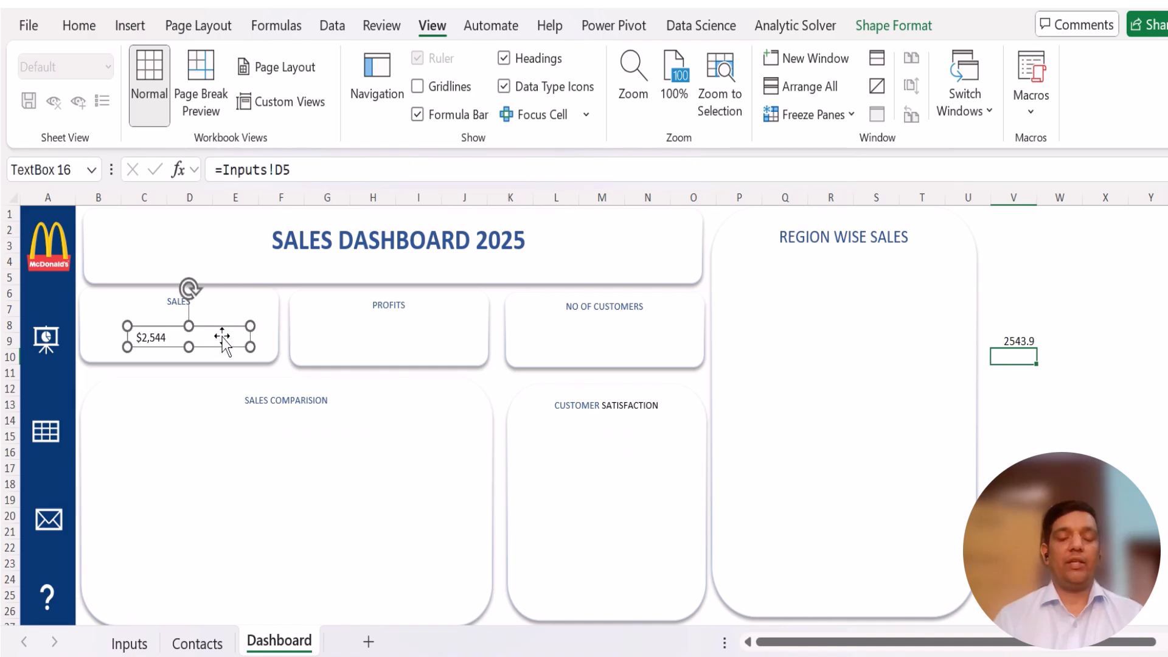
Step: Paste copies of the linked SALES figure text box into the PROFITS and NO OF CUSTOMERS cards, placing each below the card's label
click(382, 356)
key(ctrl+v)
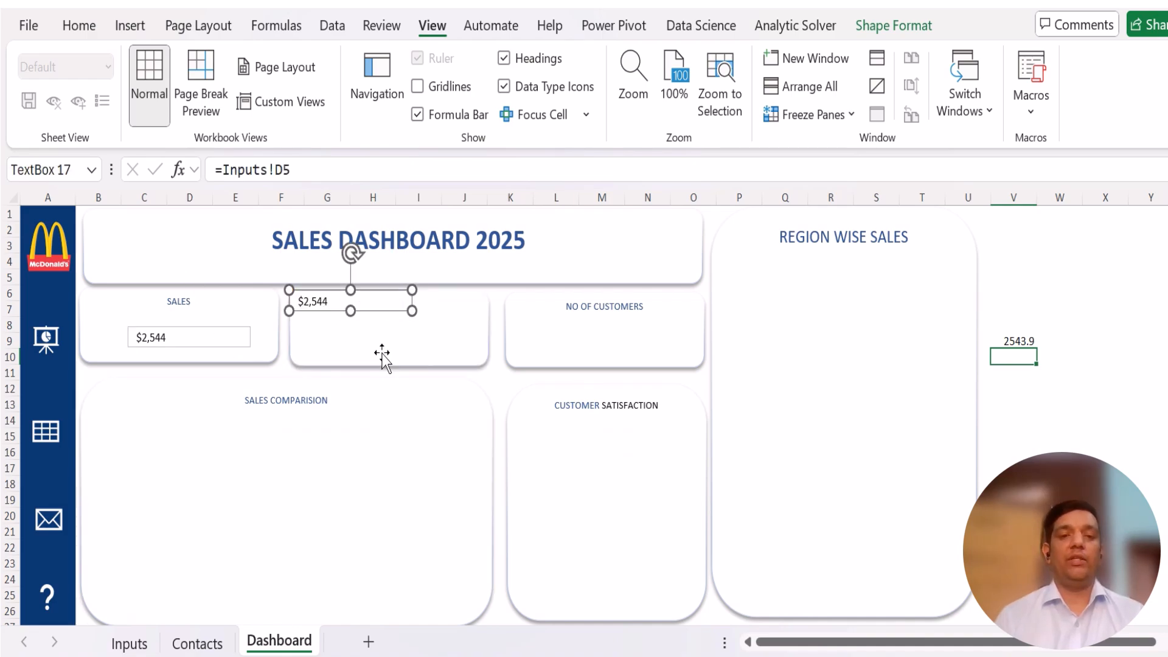
drag(361, 308, 400, 342)
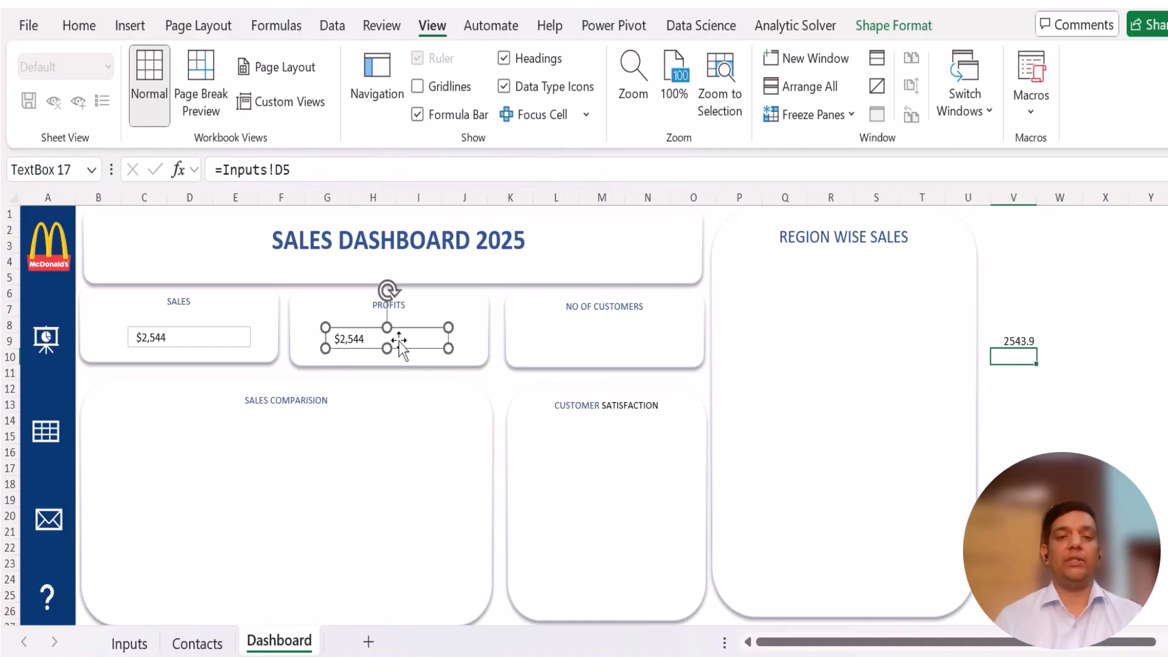
click(562, 335)
key(ctrl+v)
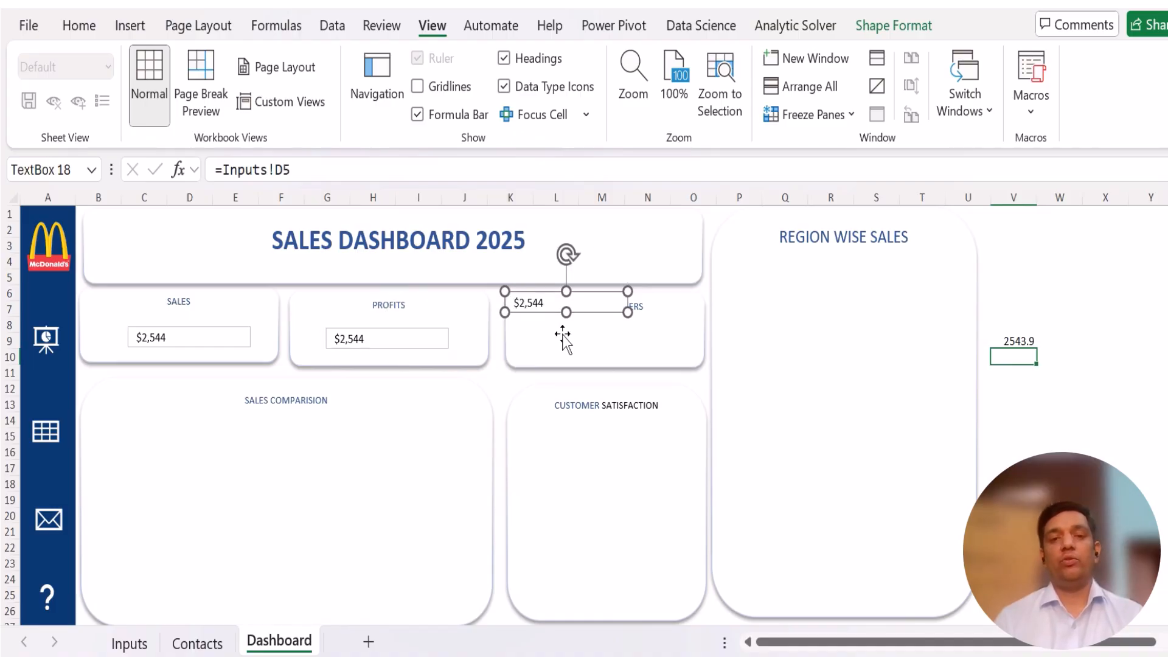
drag(550, 294, 585, 329)
Step: Link the text box in the PROFITS card to the actual profit on the Inputs sheet with the formula =Inputs!G5
click(386, 339)
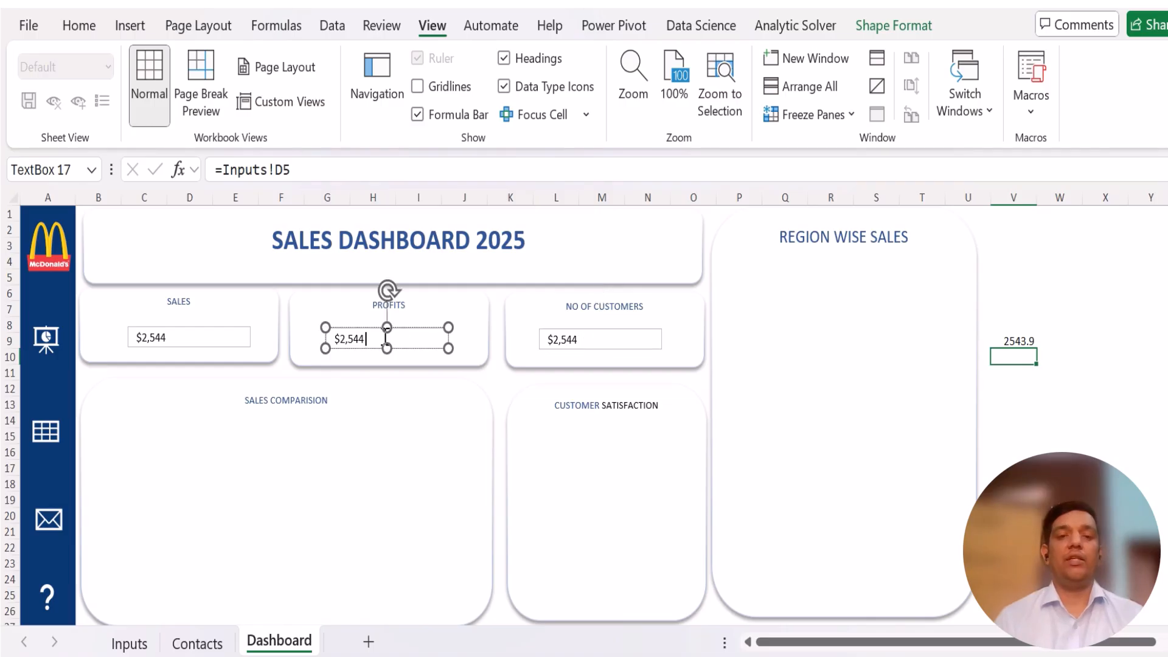
click(130, 645)
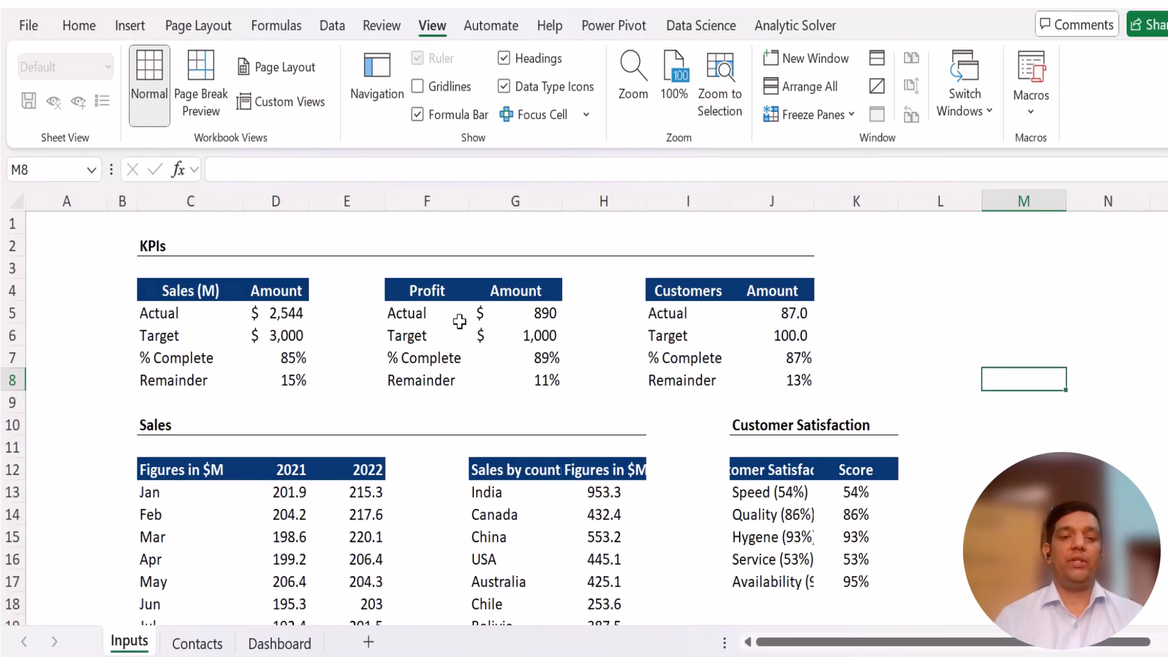
click(548, 315)
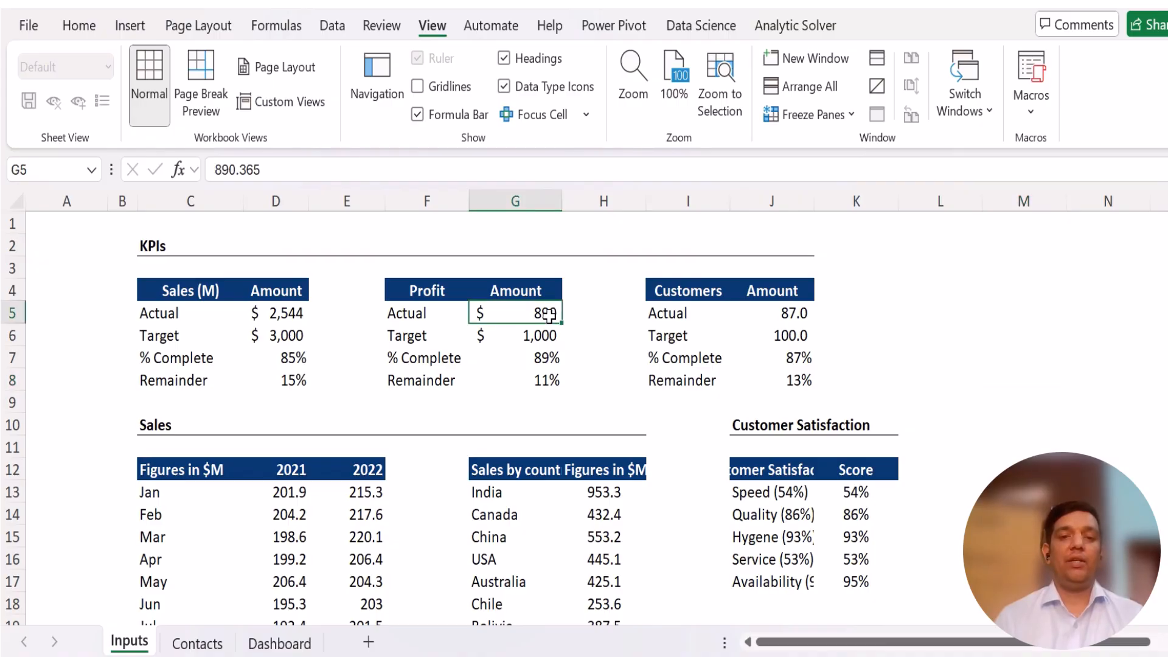
click(787, 311)
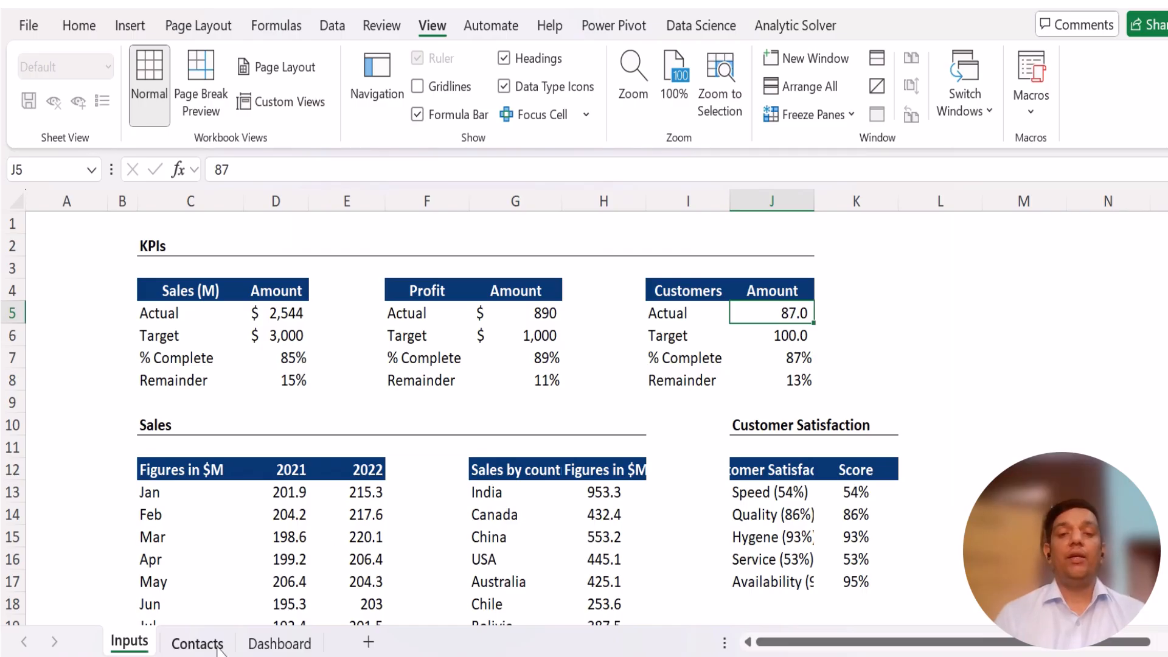
click(276, 644)
click(309, 170)
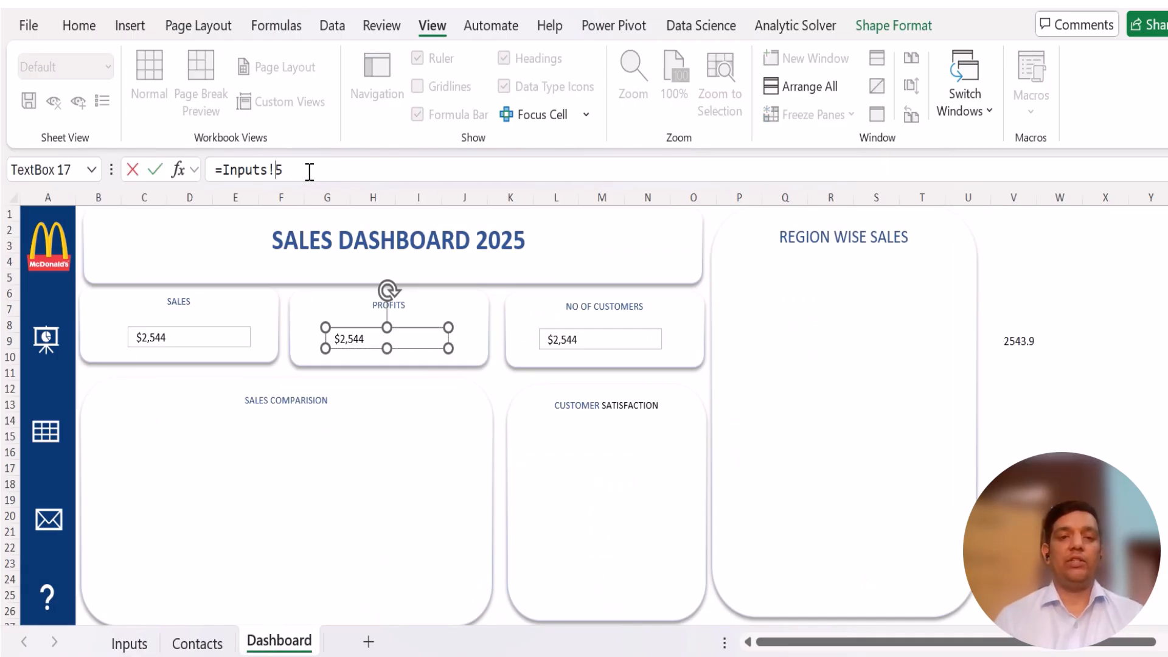
text(G)
key(Return)
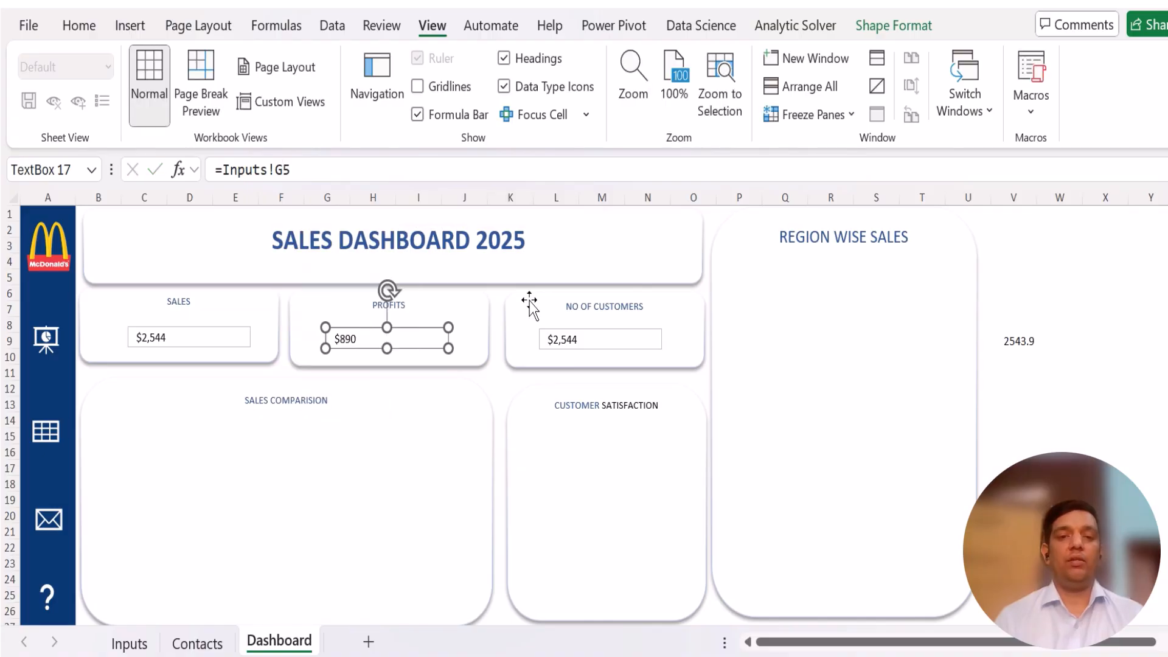
Step: Link the text box in the NO OF CUSTOMERS card to the actual customer figure with the formula =Inputs!J5
click(560, 343)
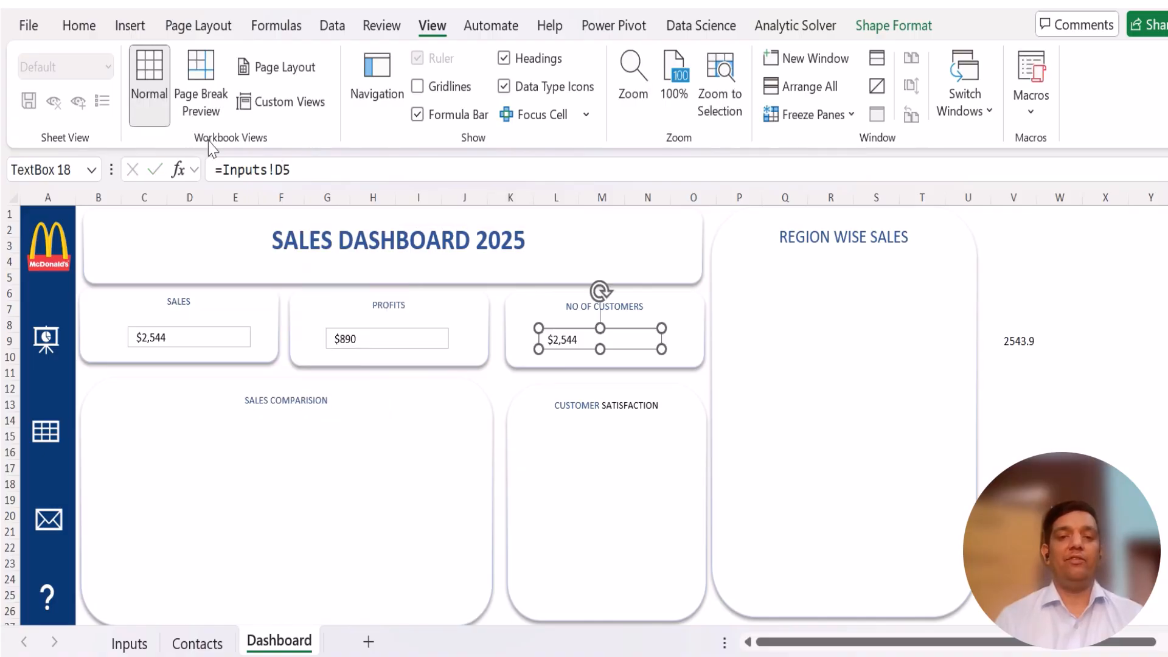
click(282, 171)
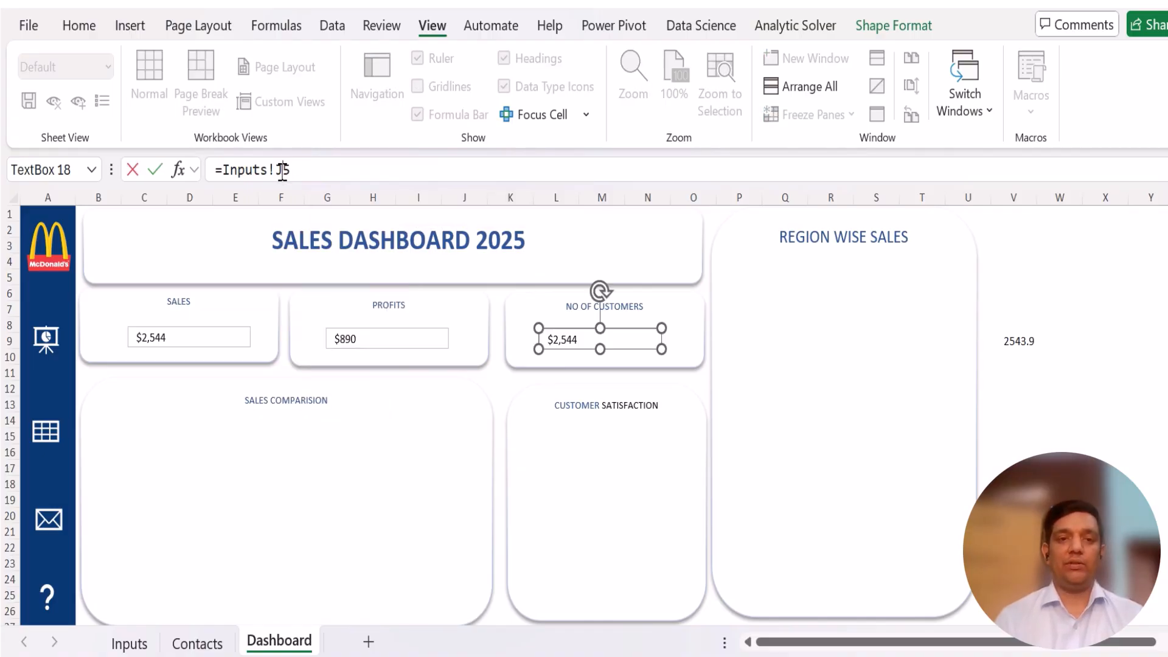
click(364, 447)
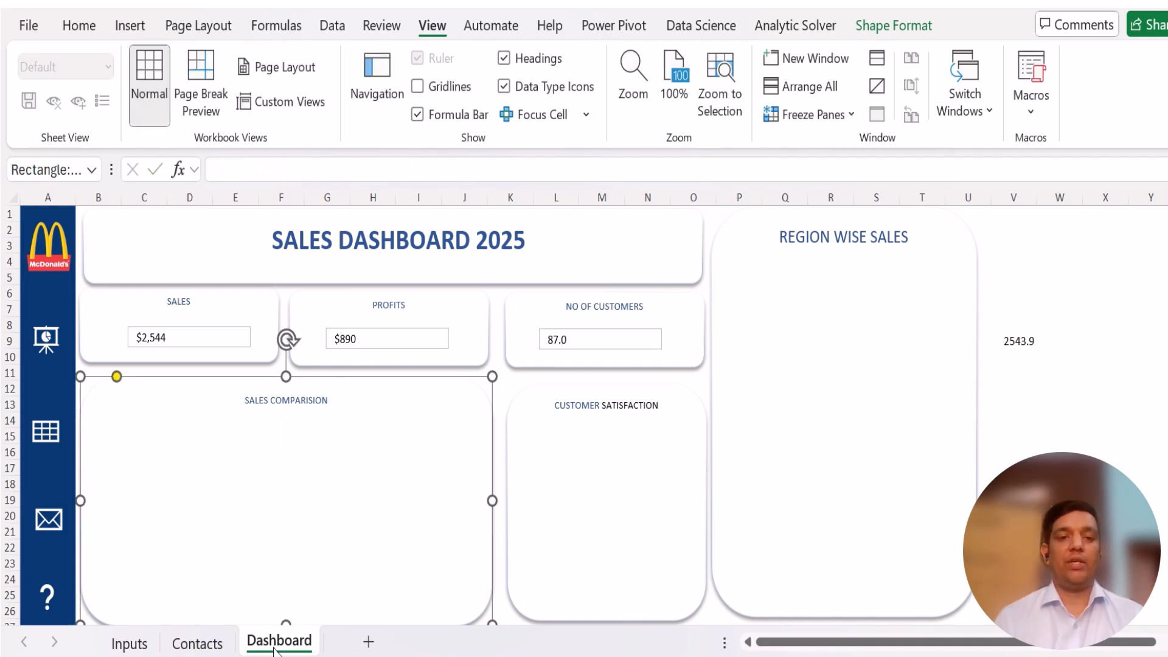
Step: Insert the recommended line chart from the monthly 2021 and 2022 sales figures in C12:E24 of the Inputs sheet
click(144, 643)
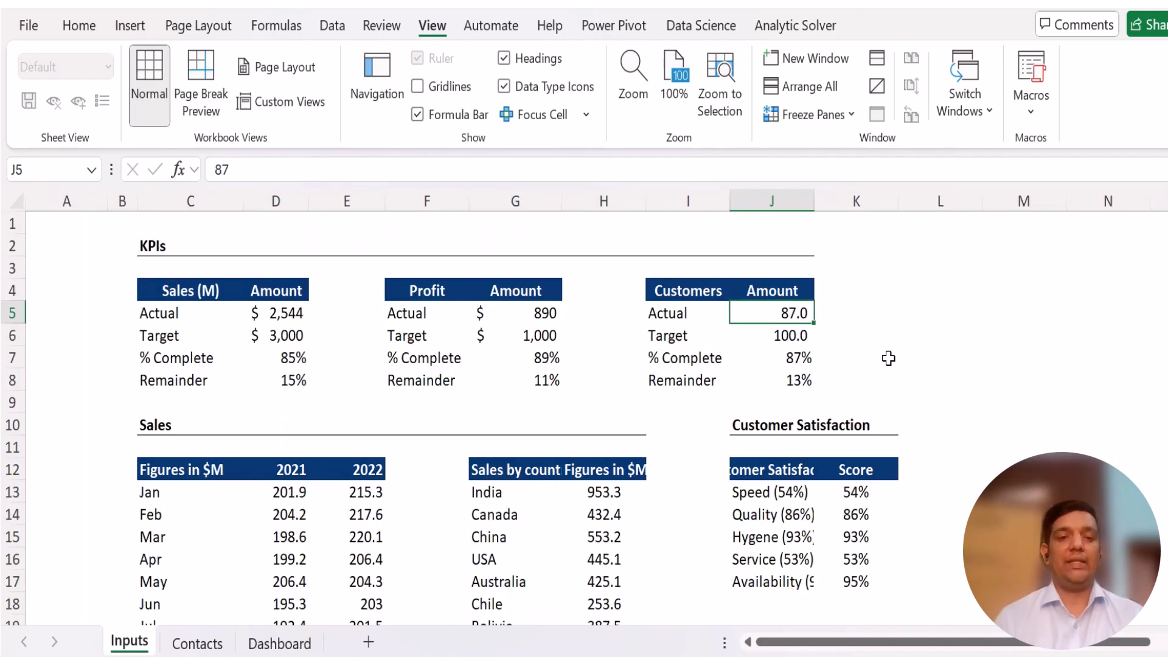
click(376, 437)
key(Down)
key(Down)
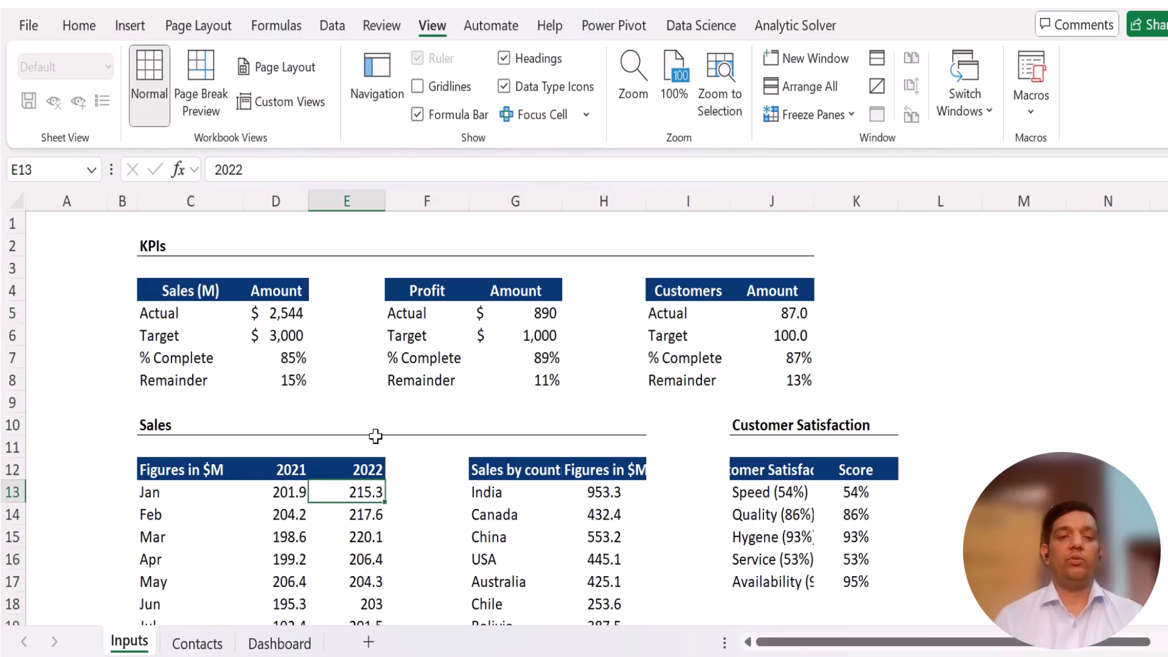
key(Down)
key(Down)
key(Down)
key(Down)
key(Down)
key(Down)
key(Down)
key(Down)
key(Down)
key(Down)
key(Down)
key(Down)
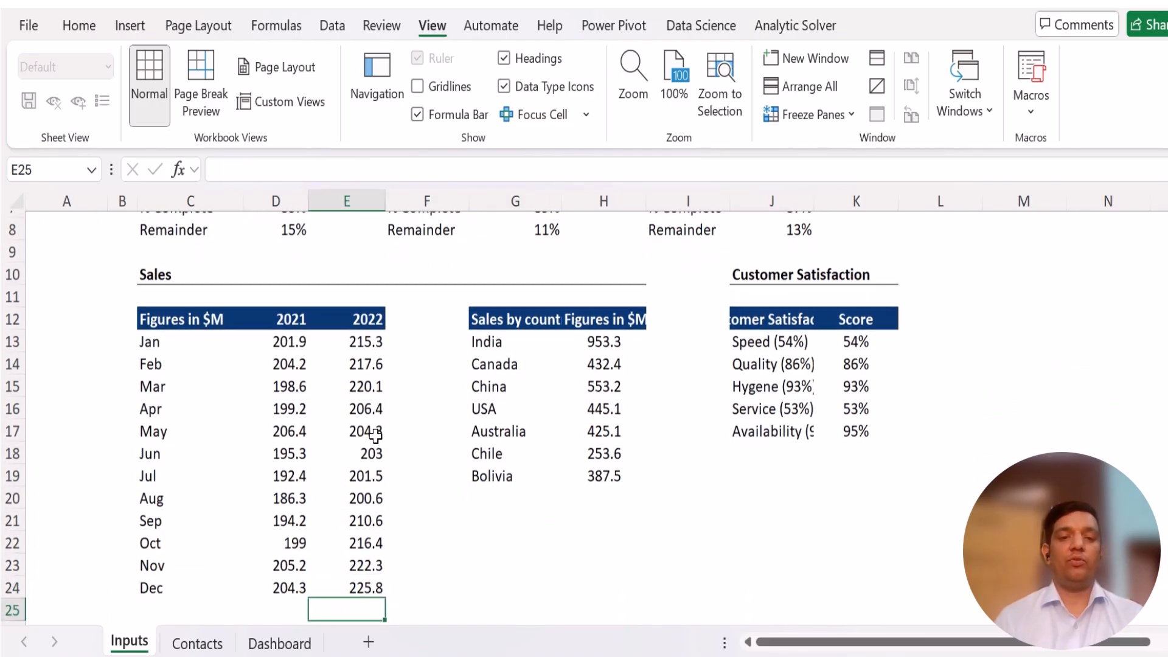
key(Down)
key(Down)
drag(155, 266, 342, 541)
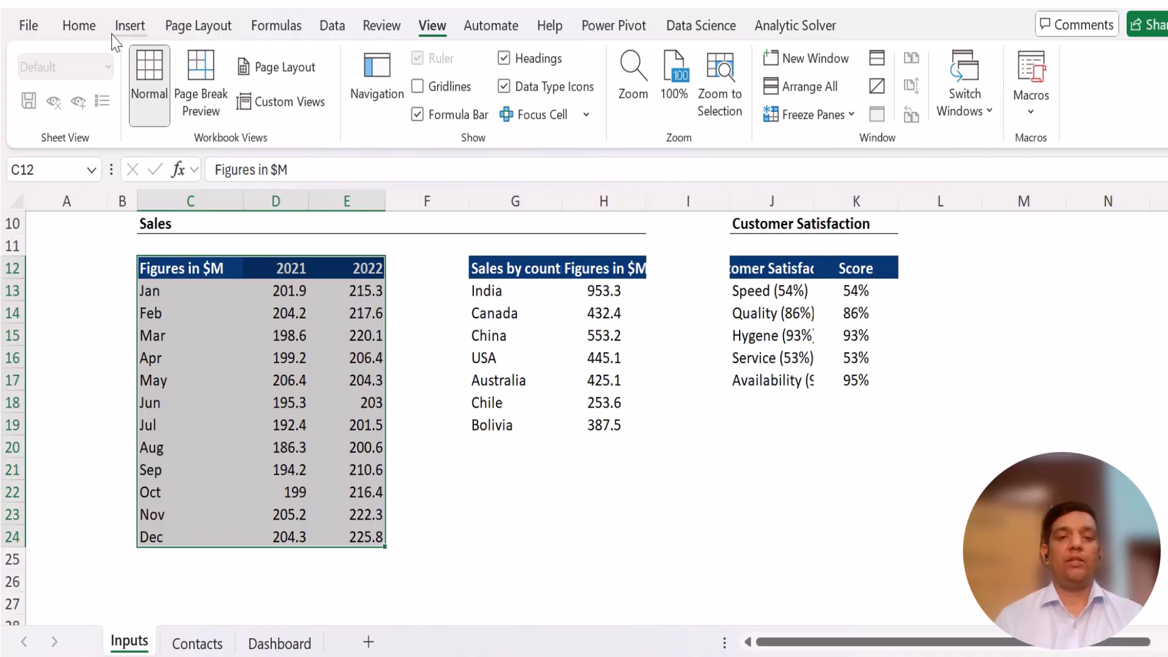
click(127, 25)
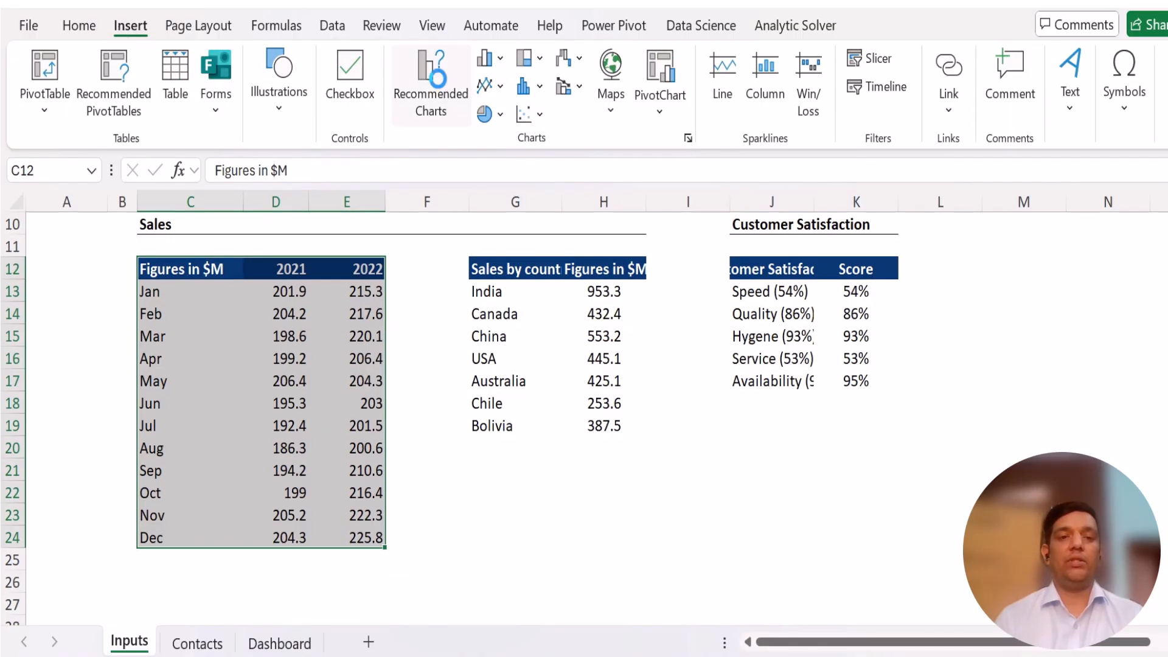
click(441, 85)
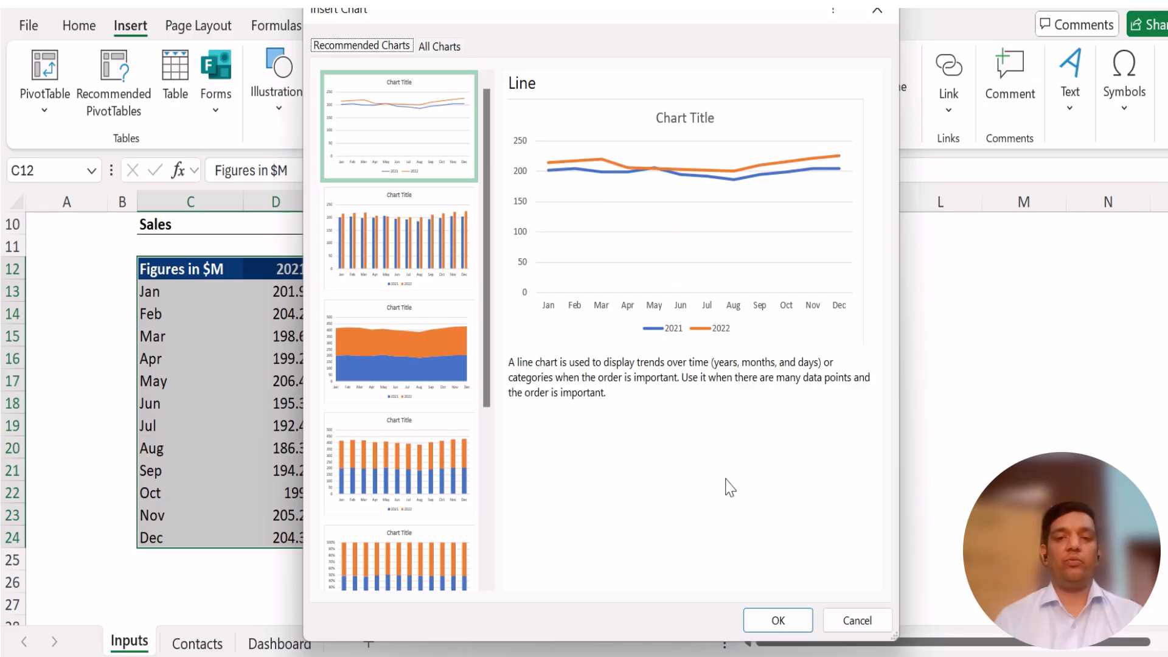
click(780, 621)
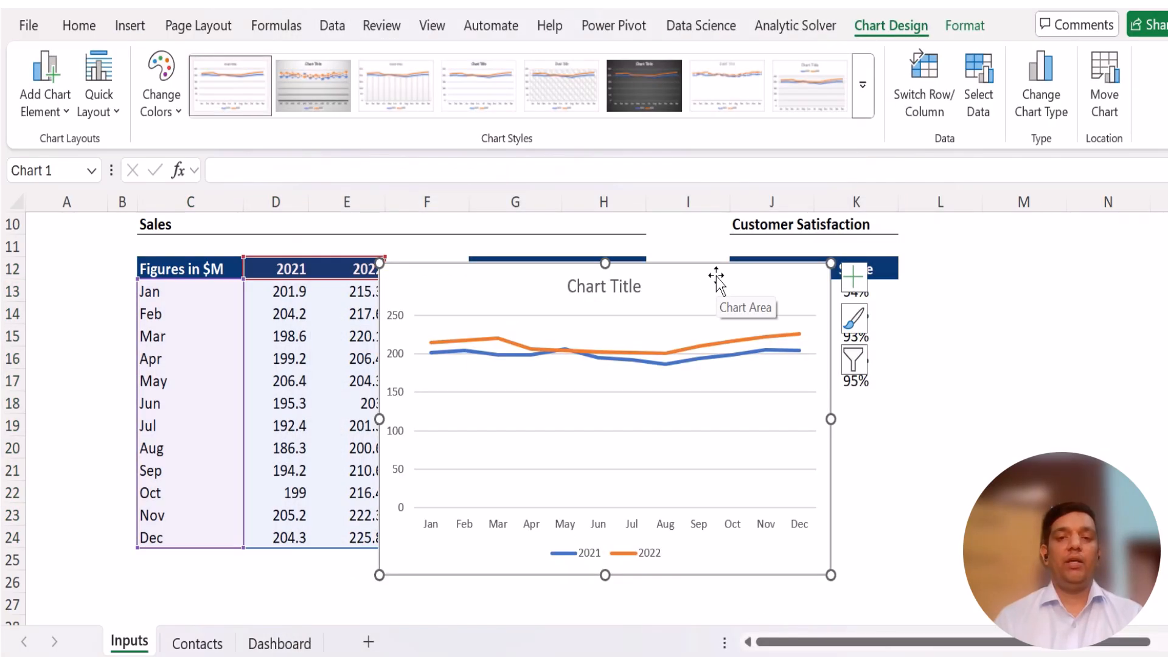
Step: Move the line chart from the Inputs sheet to the Dashboard sheet and place it in the SALES COMPARISION panel, below its label
key(Delete)
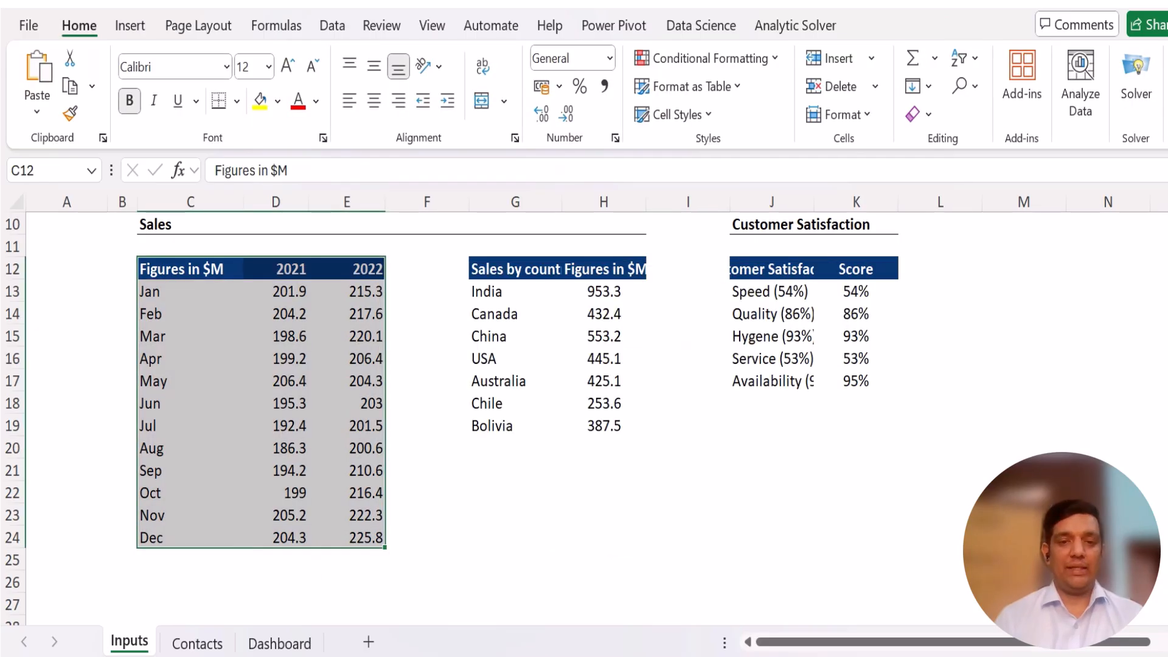
click(270, 644)
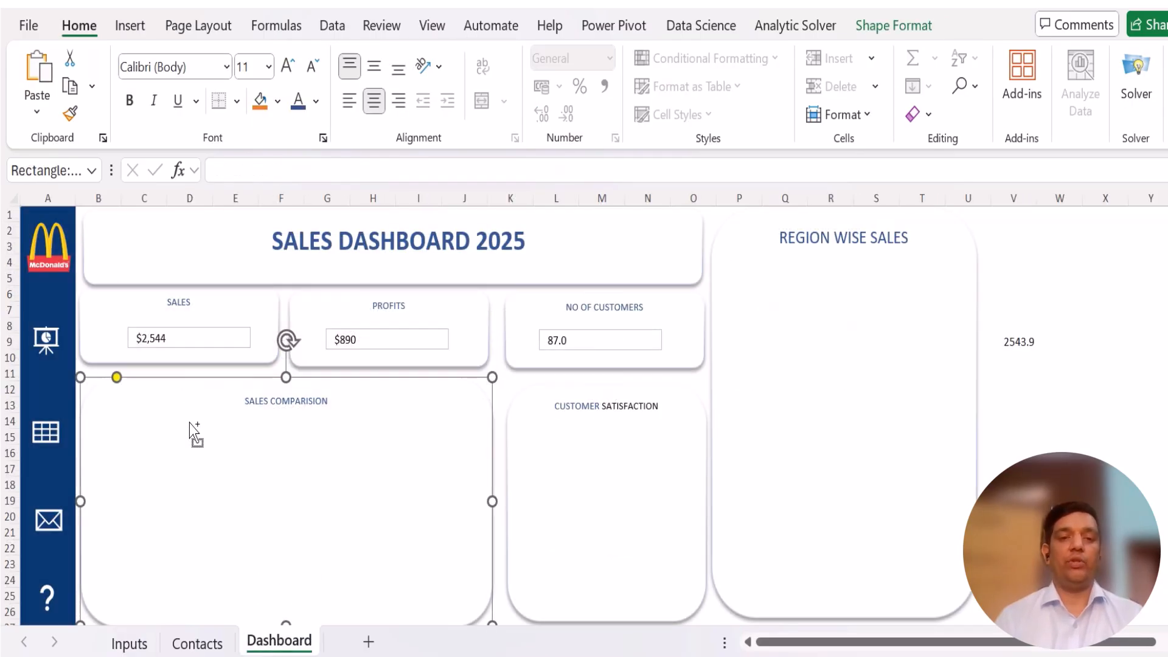
key(ctrl+v)
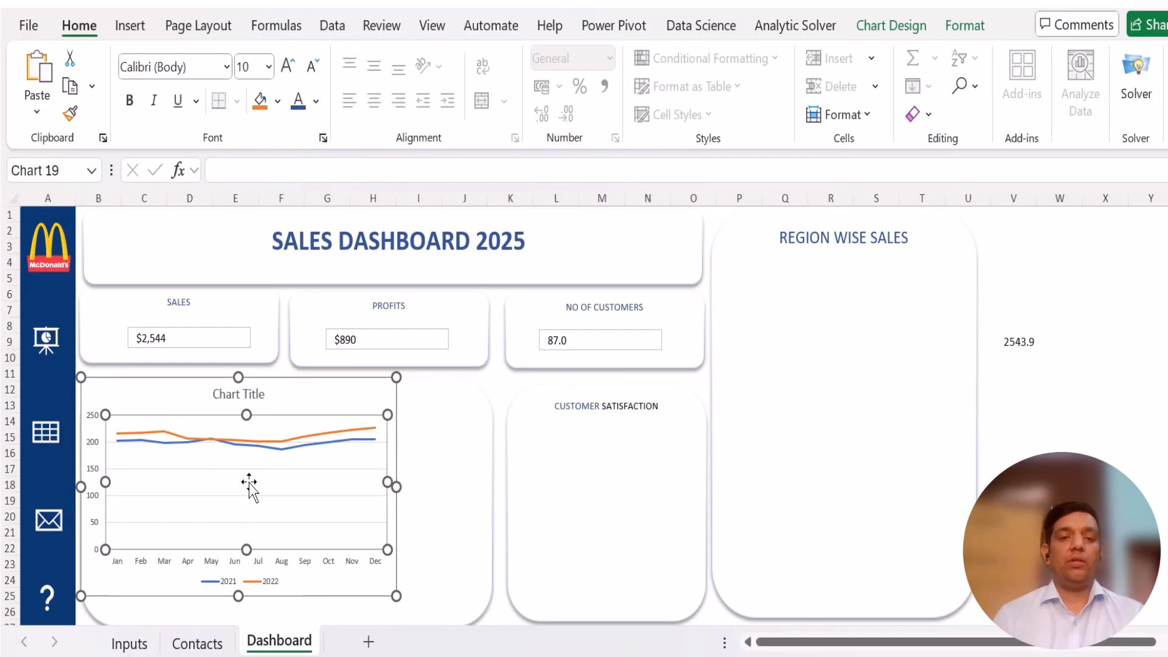
drag(249, 483, 259, 511)
key(ctrl+z)
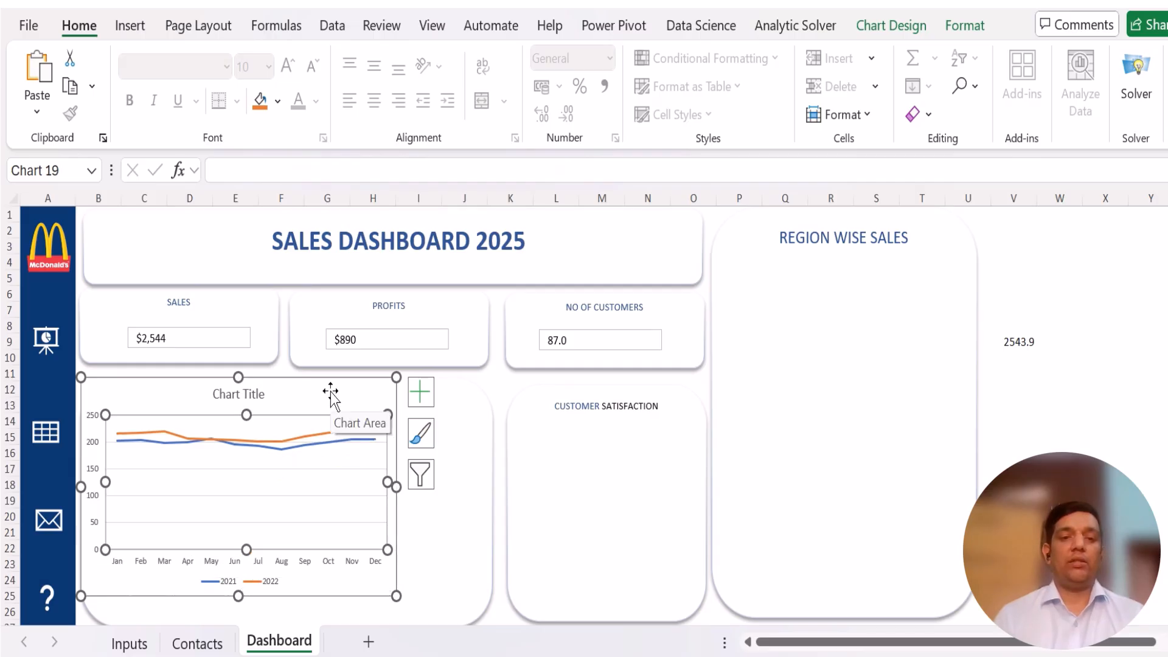
drag(330, 397, 386, 432)
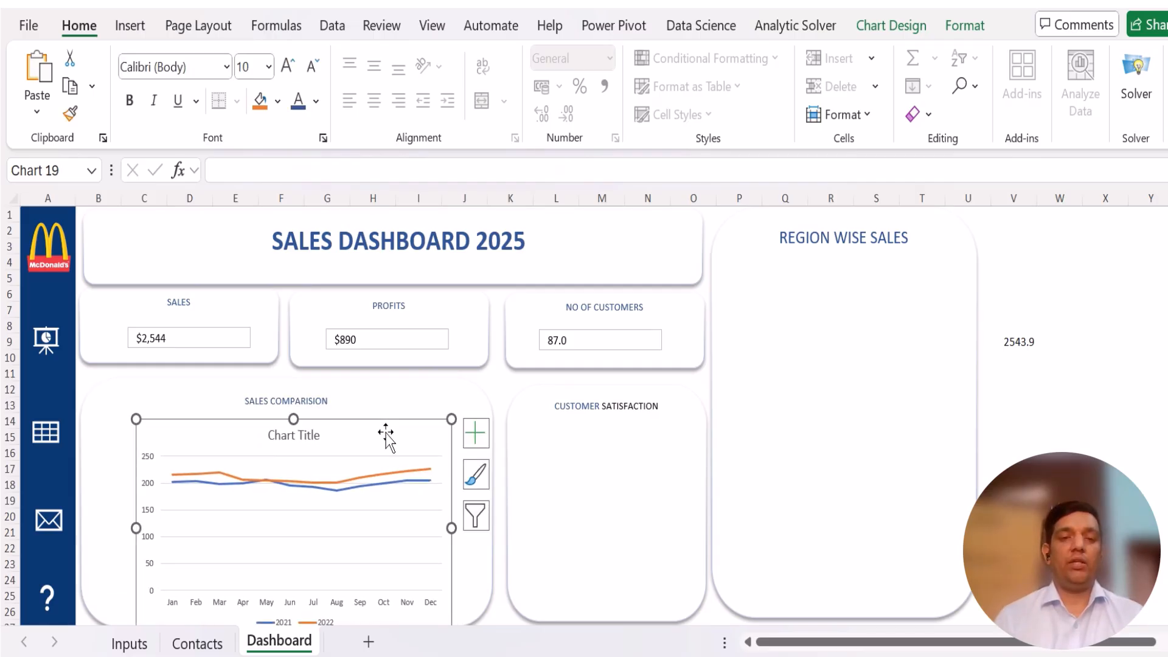
click(578, 456)
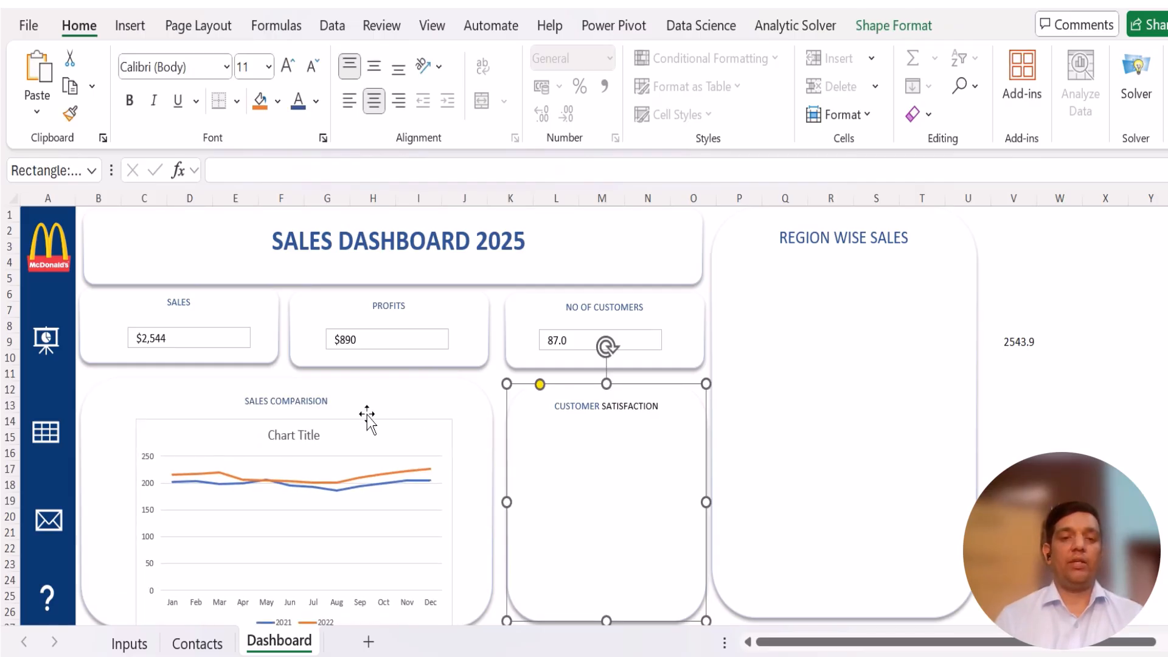
drag(1167, 388, 1167, 394)
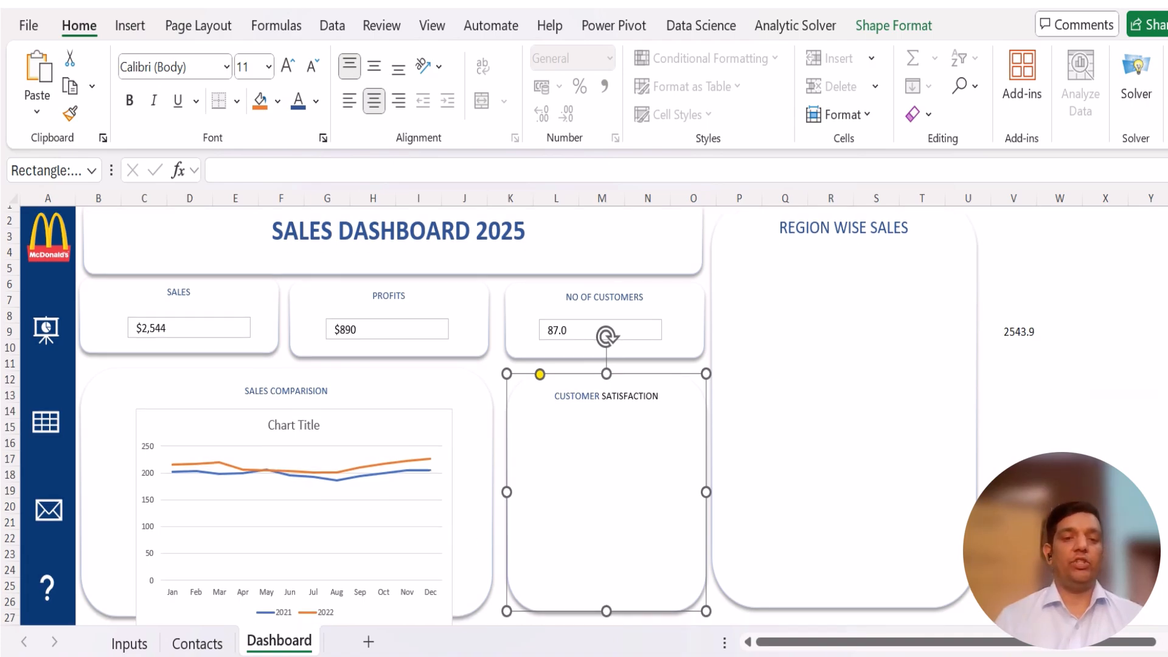
Step: Remove the border line around the chart area of the line chart in the SALES COMPARISION panel
click(426, 498)
double_click(415, 410)
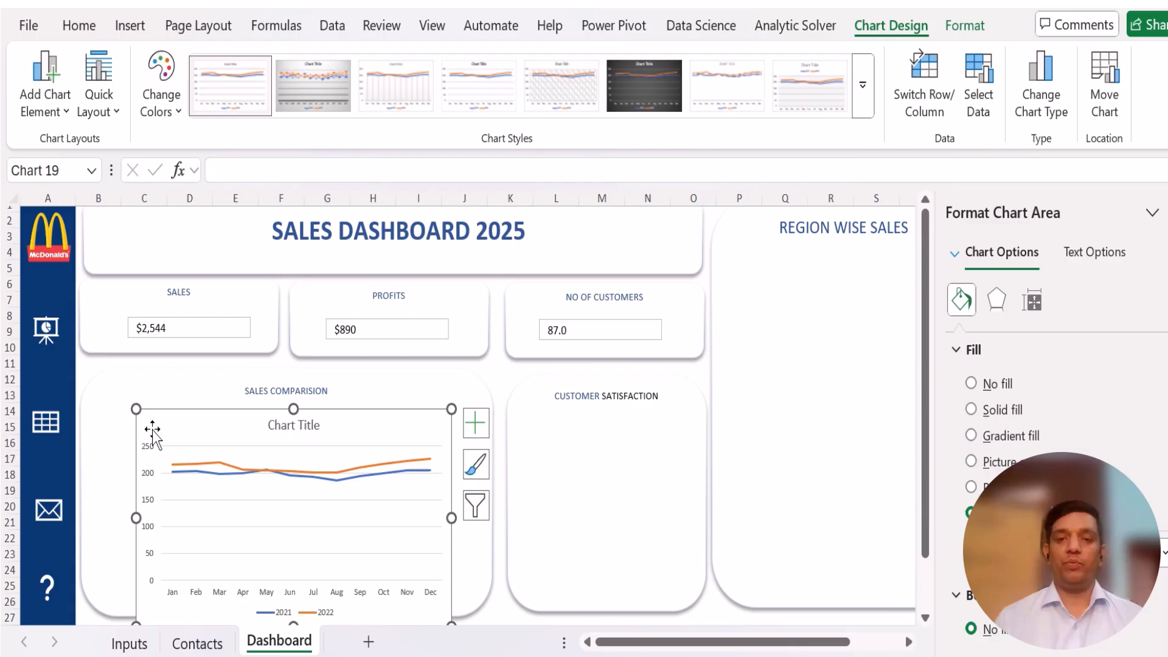
click(113, 425)
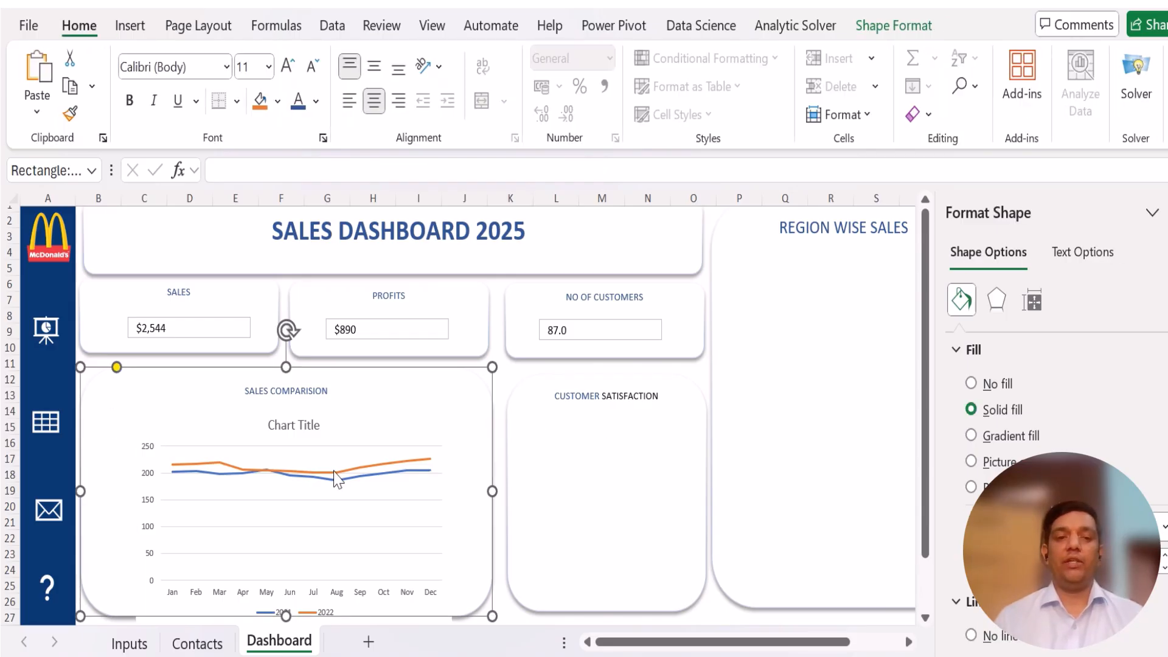
Step: Delete the line chart's title and fit the chart inside the SALES COMPARISION panel by moving it up and lowering its upper edge
click(301, 454)
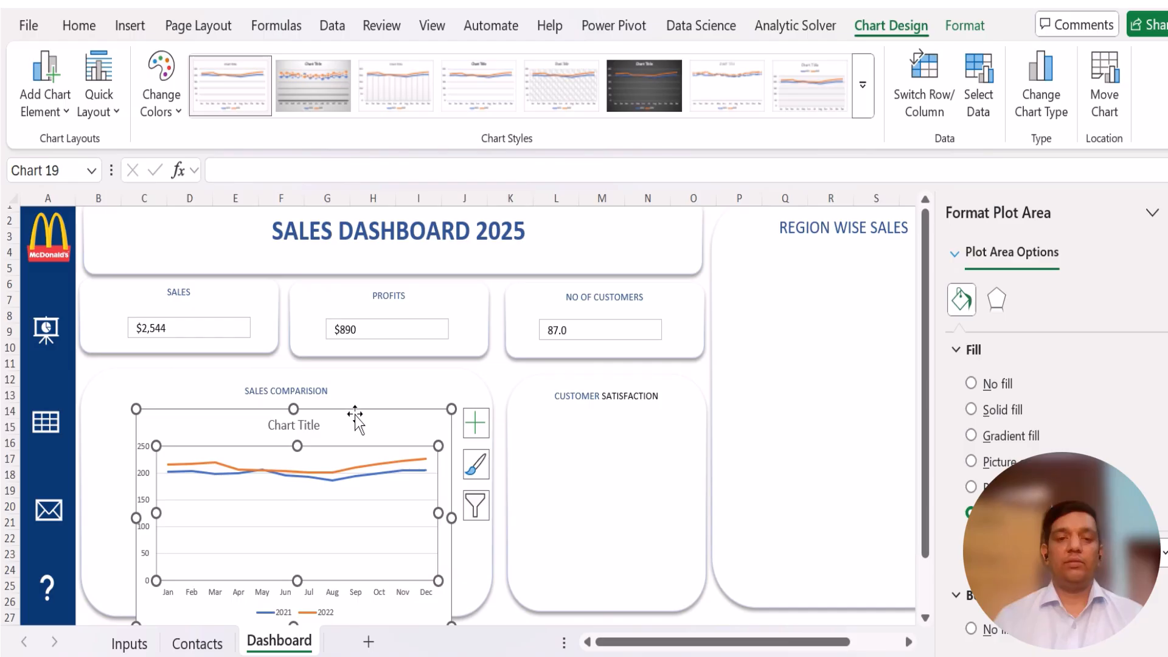
drag(355, 414, 357, 391)
double_click(295, 404)
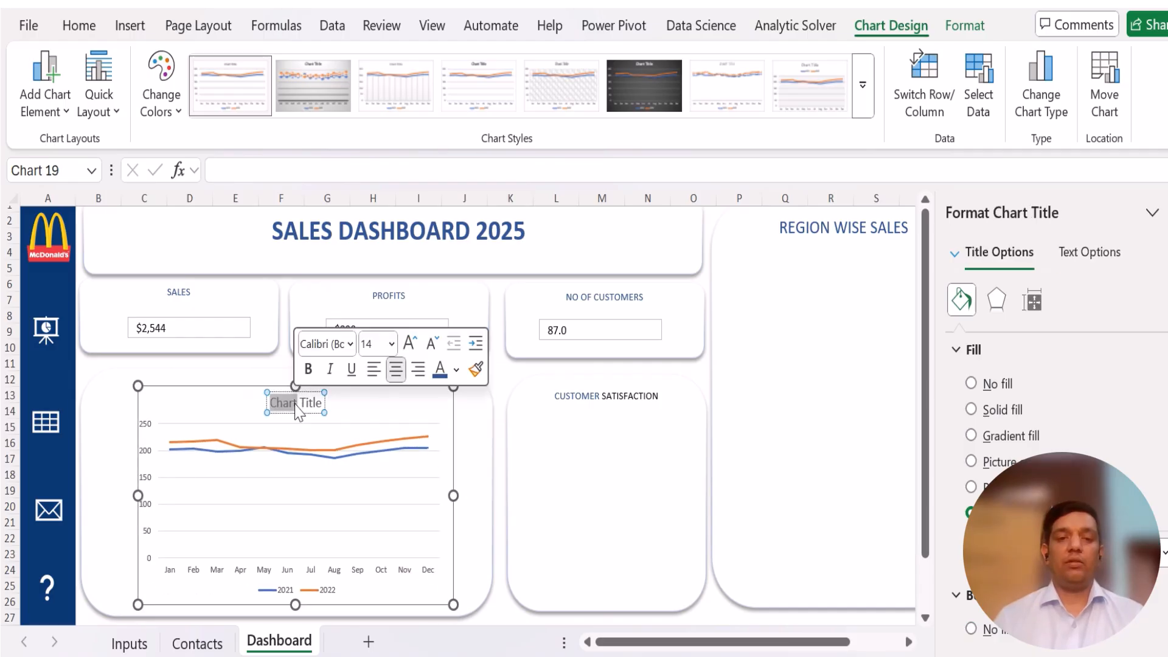
triple_click(312, 403)
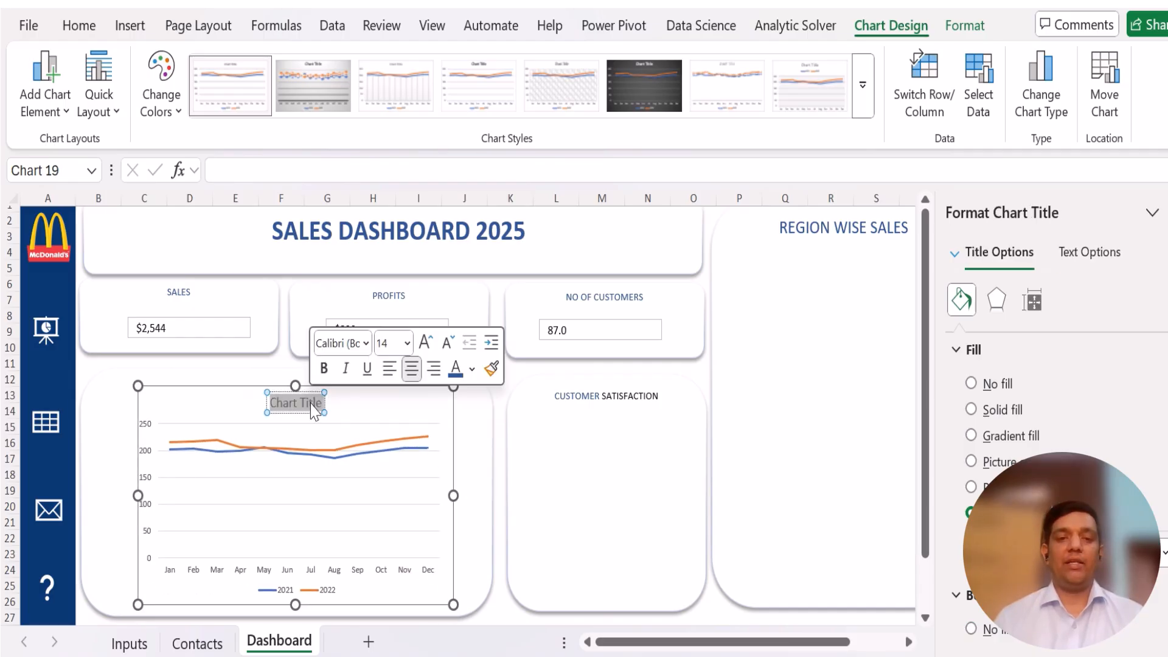
key(Delete)
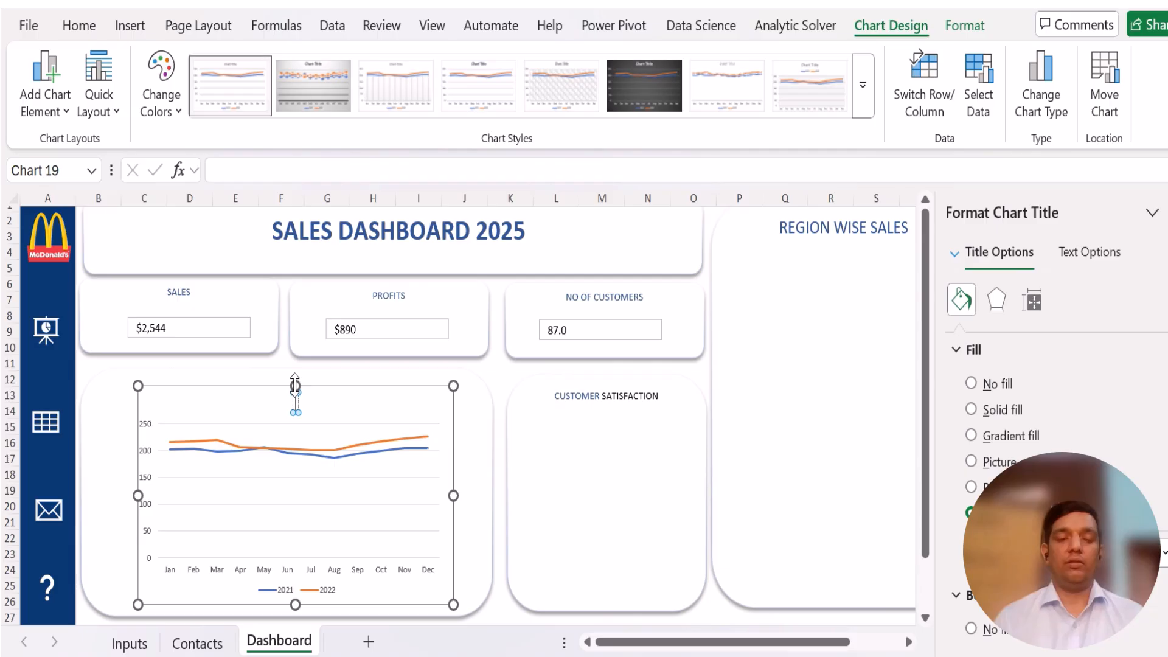
drag(295, 386, 295, 402)
click(655, 480)
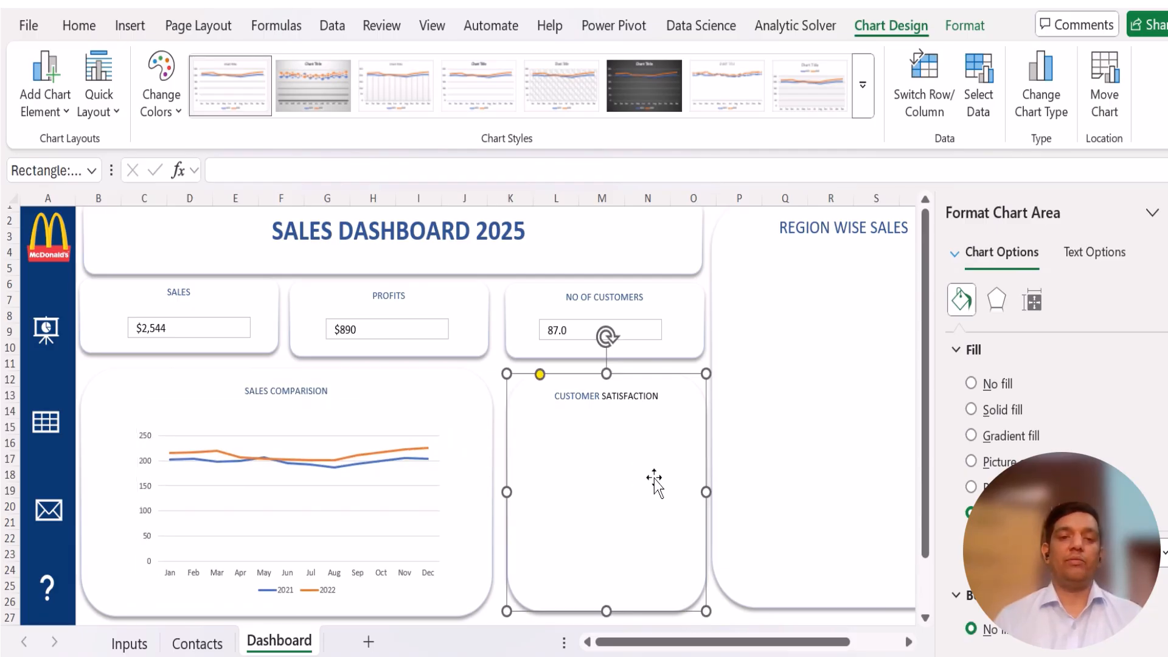
click(305, 494)
click(182, 536)
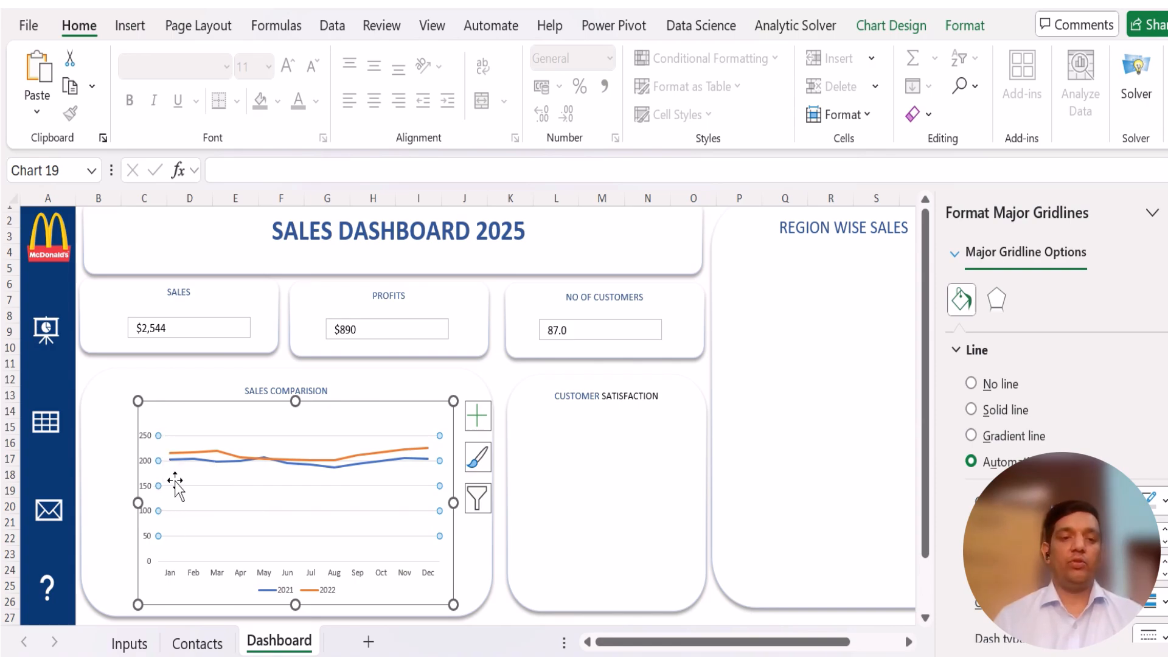
click(190, 551)
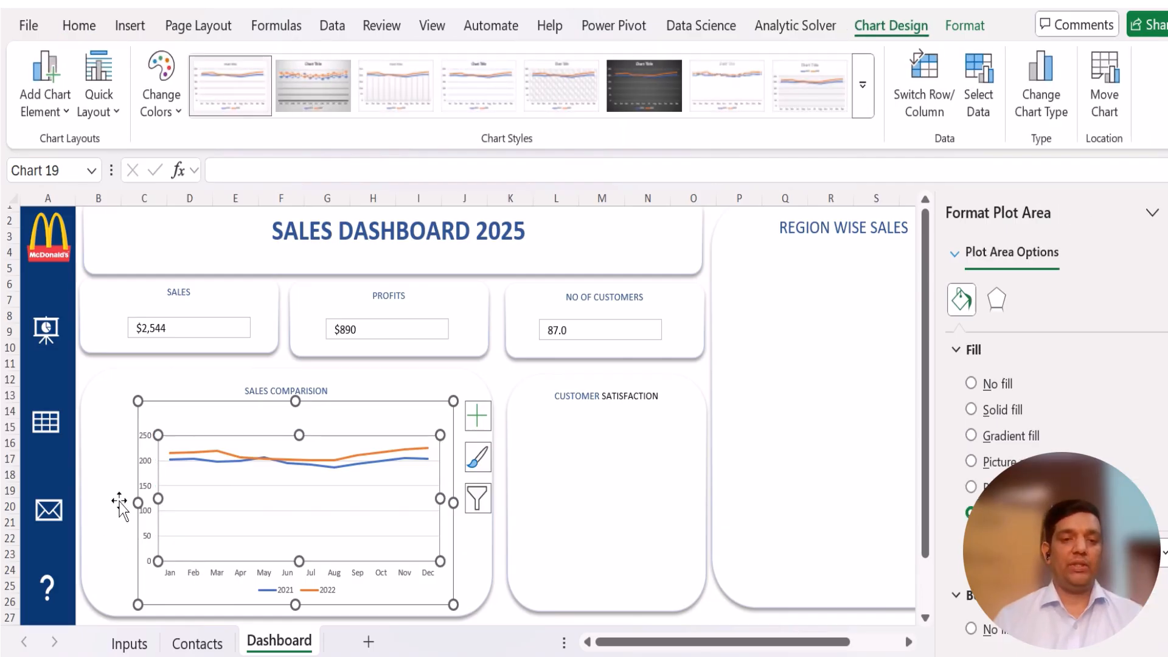
click(148, 539)
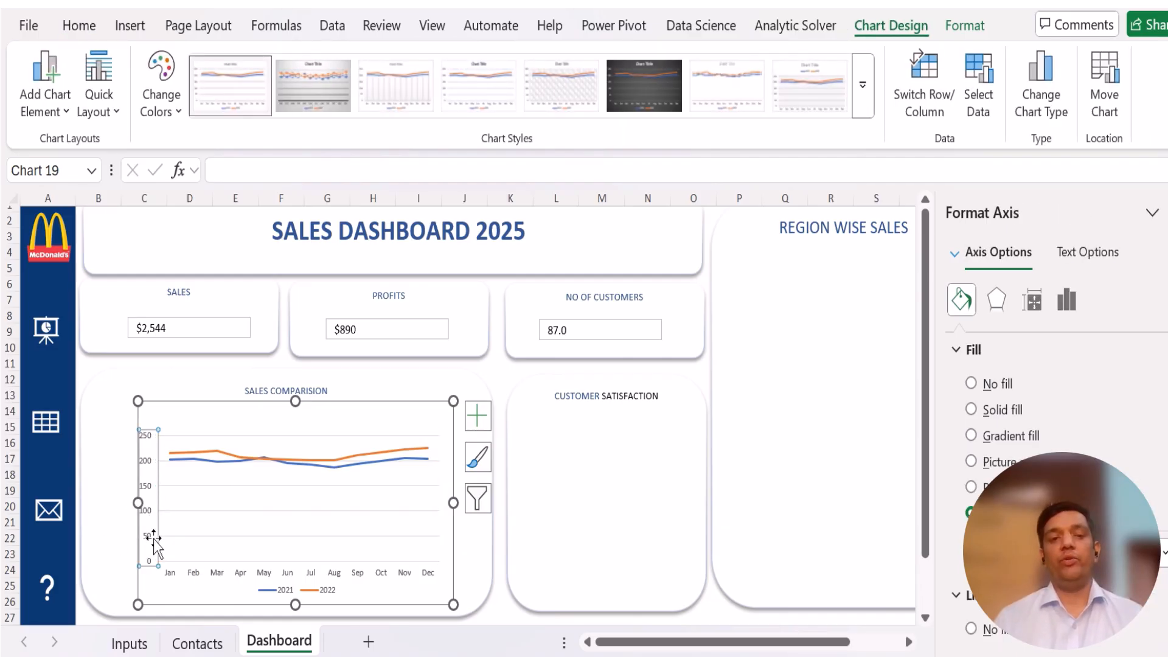
click(225, 423)
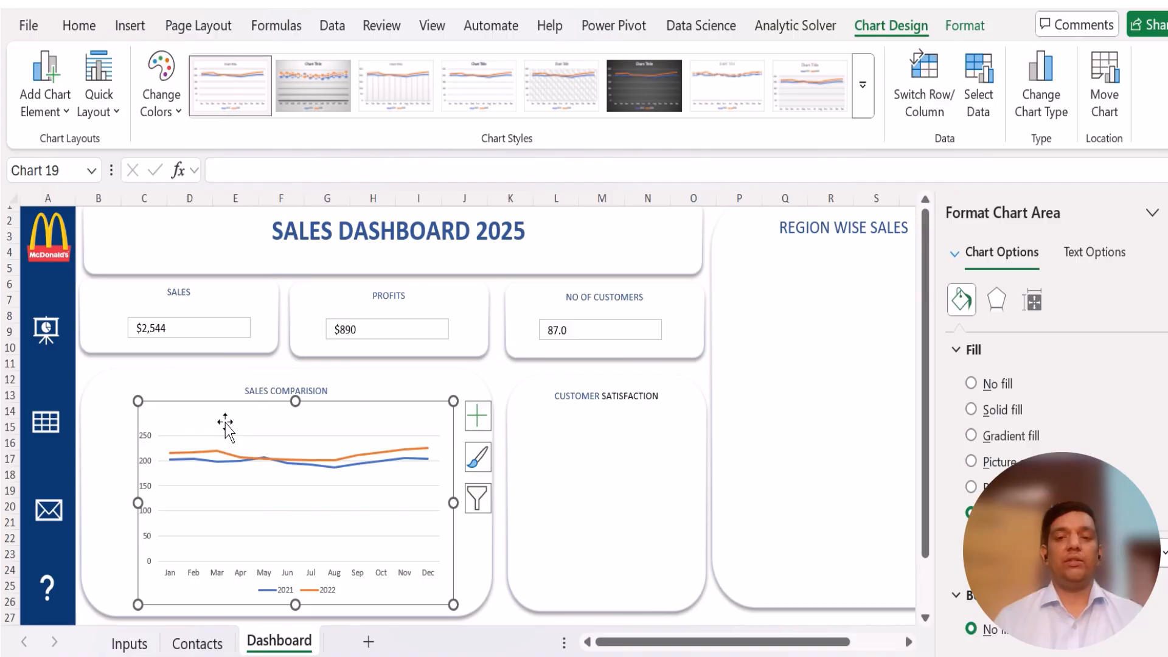
right_click(225, 422)
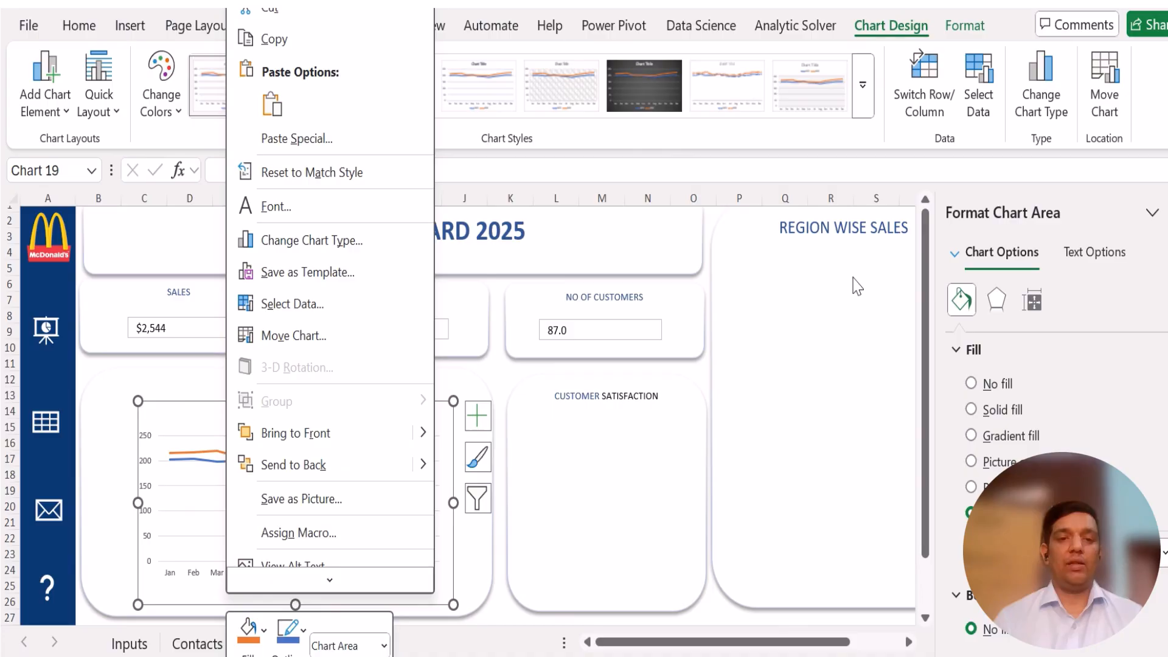
click(1098, 251)
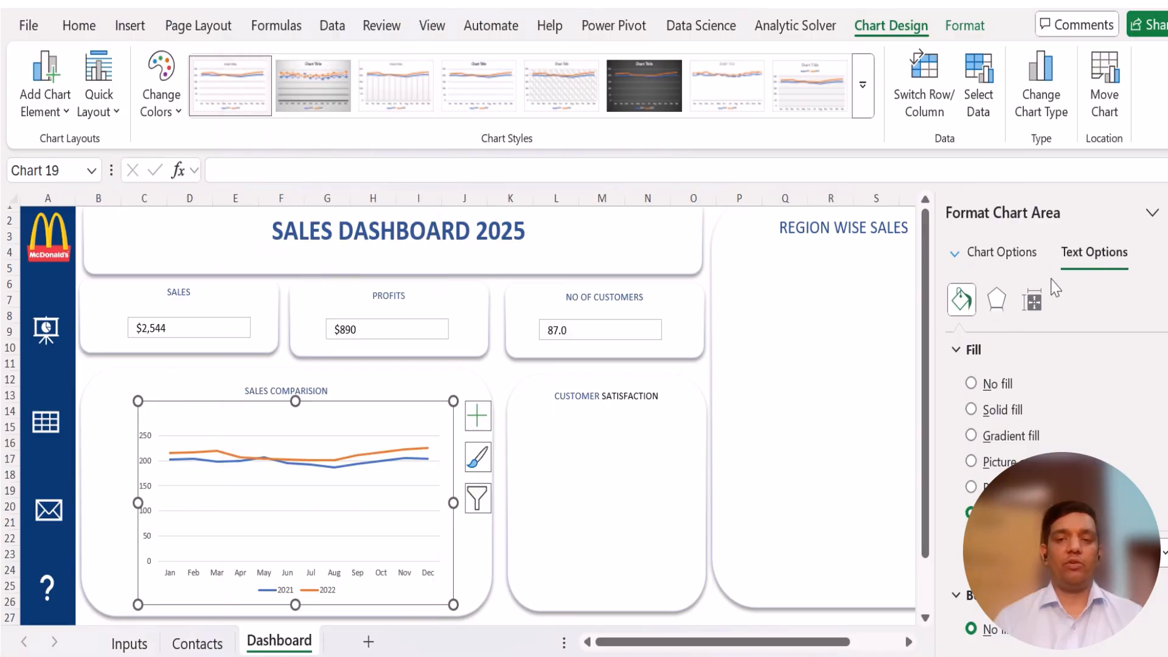
click(992, 304)
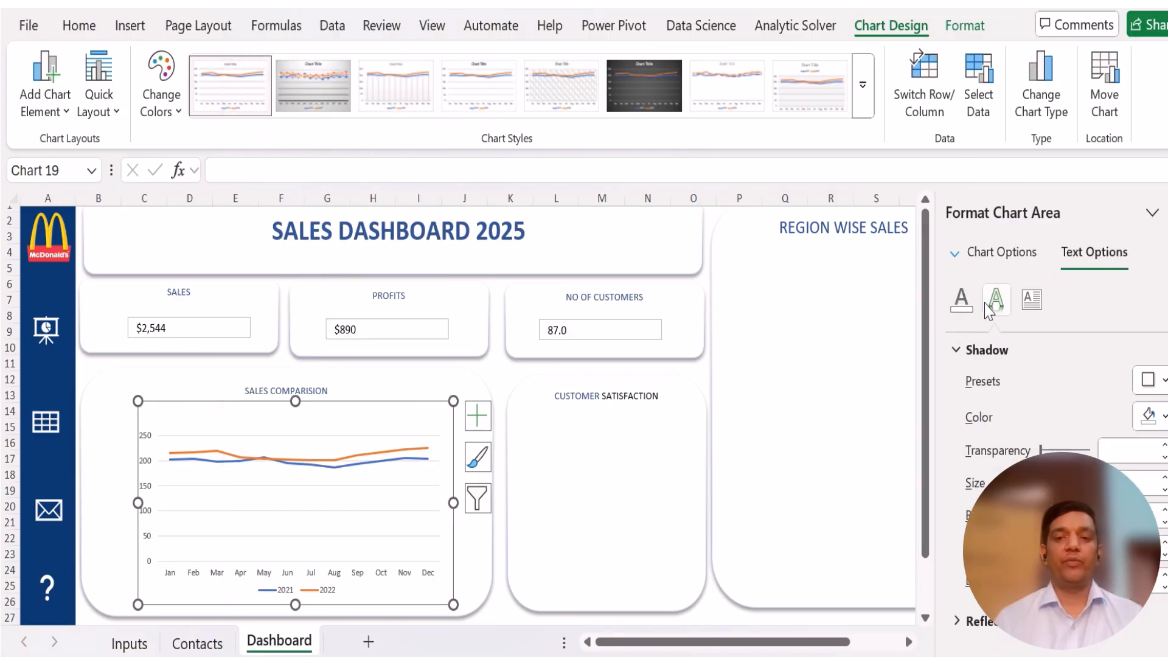
click(961, 299)
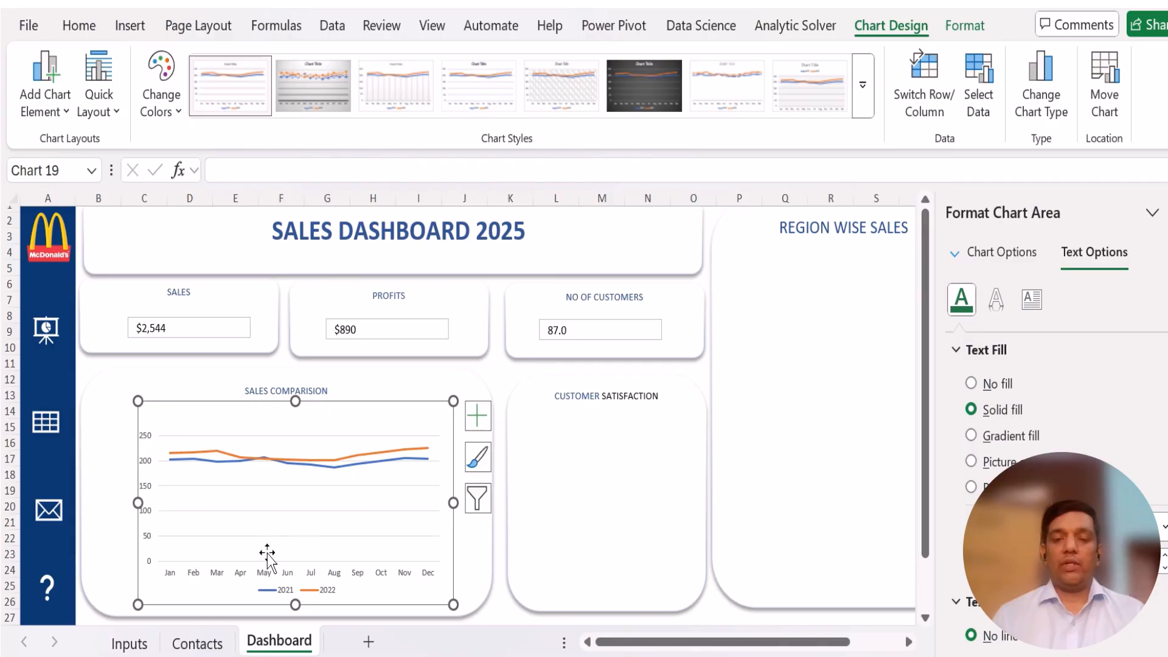
Step: Try 150 as the vertical axis minimum of the SALES COMPARISION line chart and settle on 180
click(148, 436)
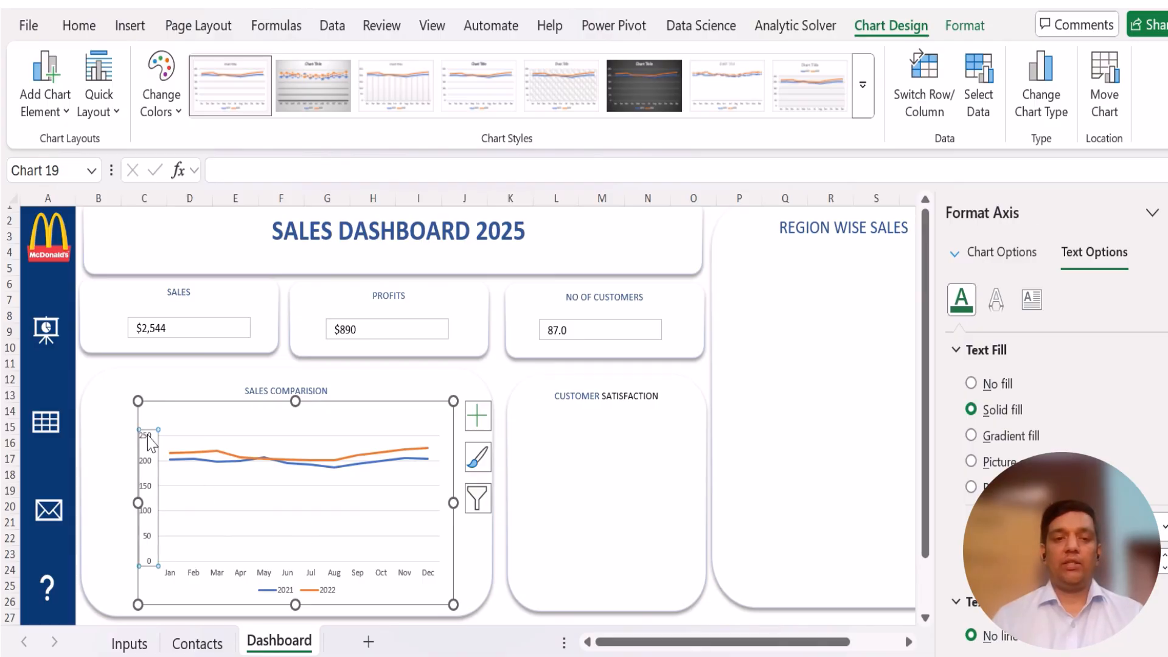
right_click(149, 437)
click(220, 418)
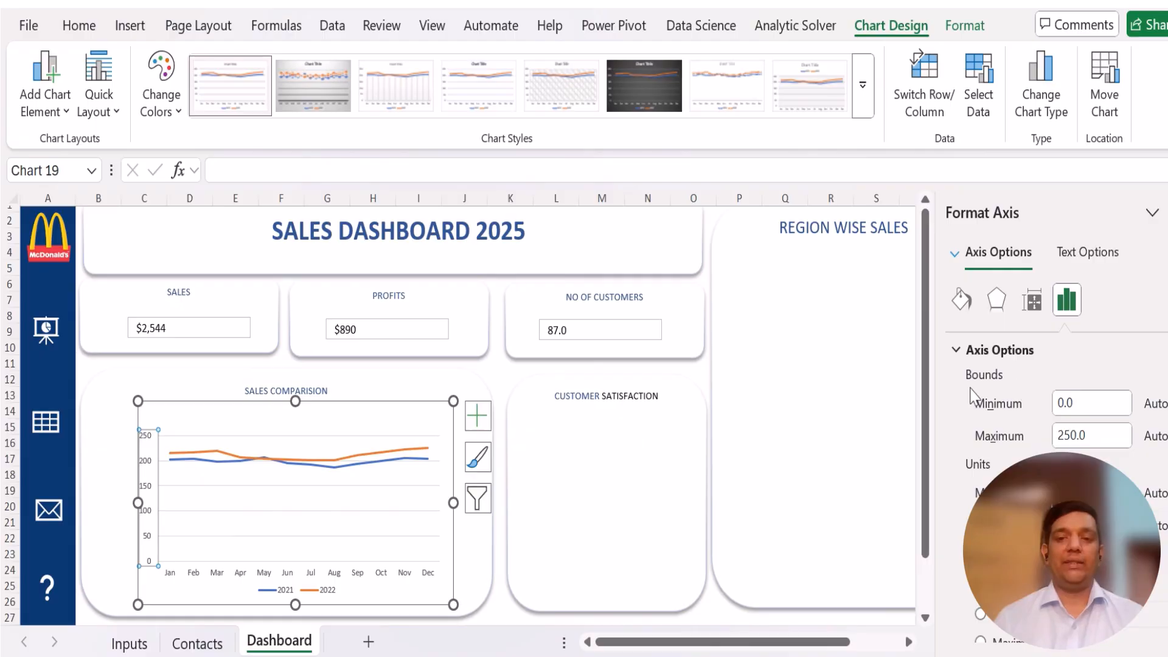
click(1093, 401)
drag(1081, 400, 1046, 409)
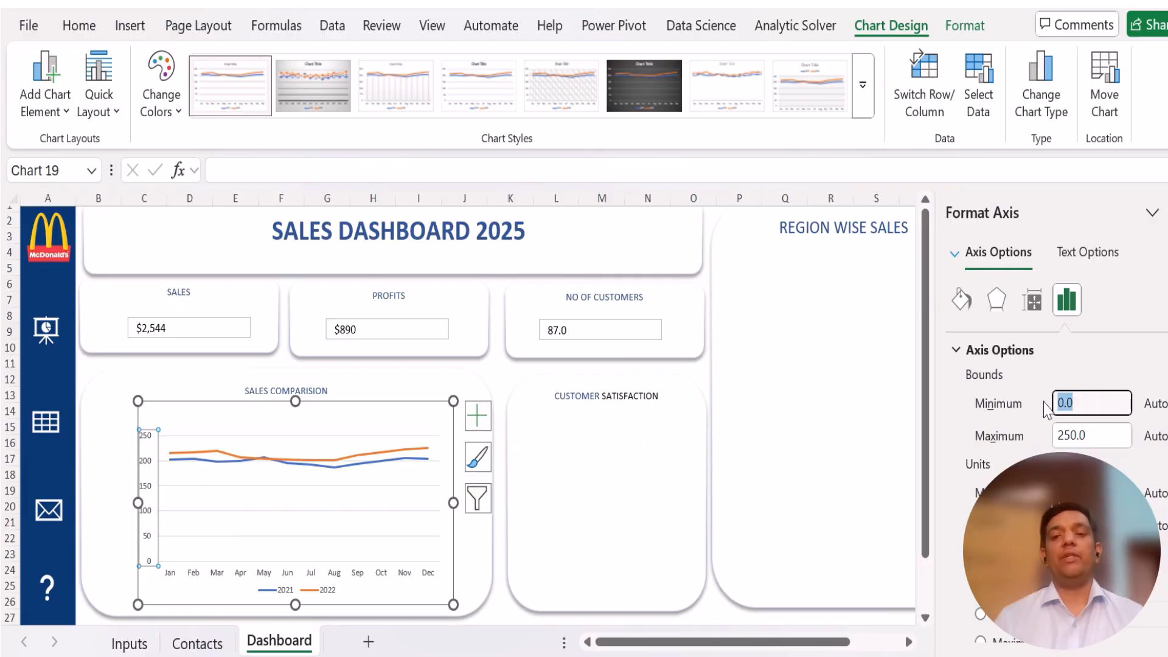
text(150)
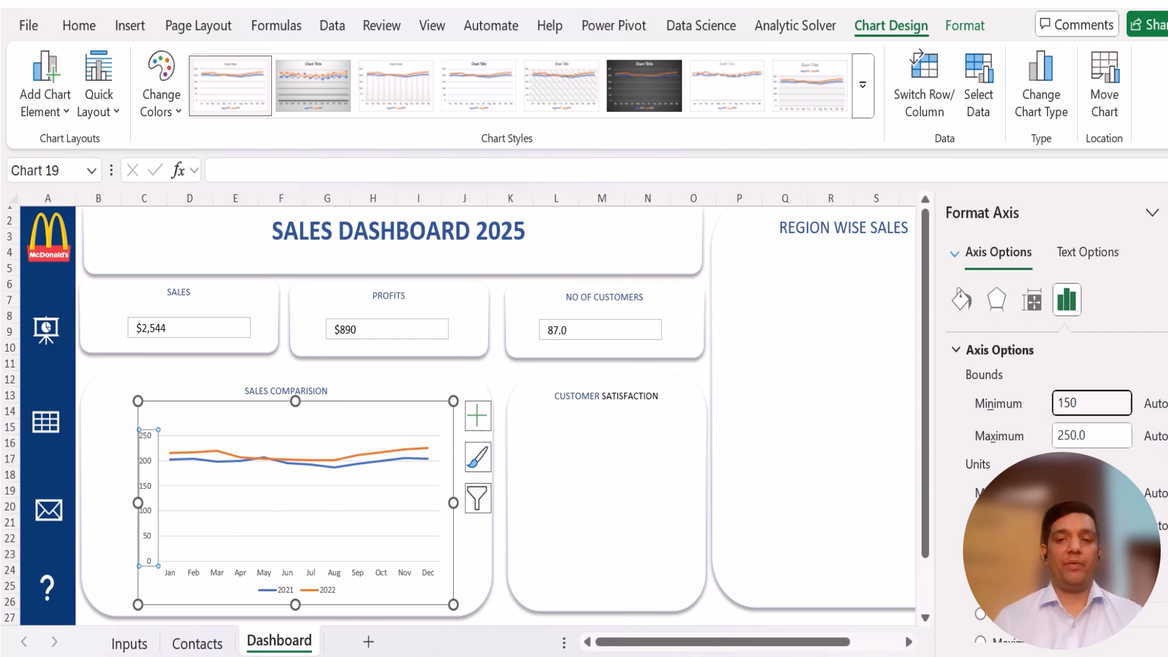
key(Return)
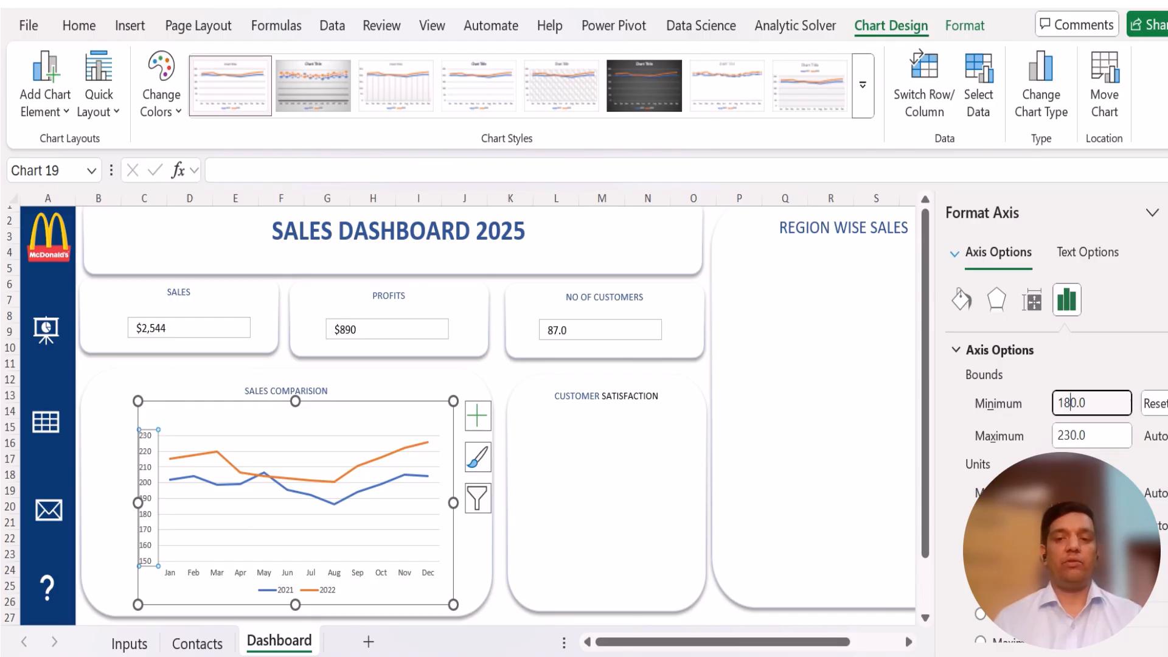
key(Return)
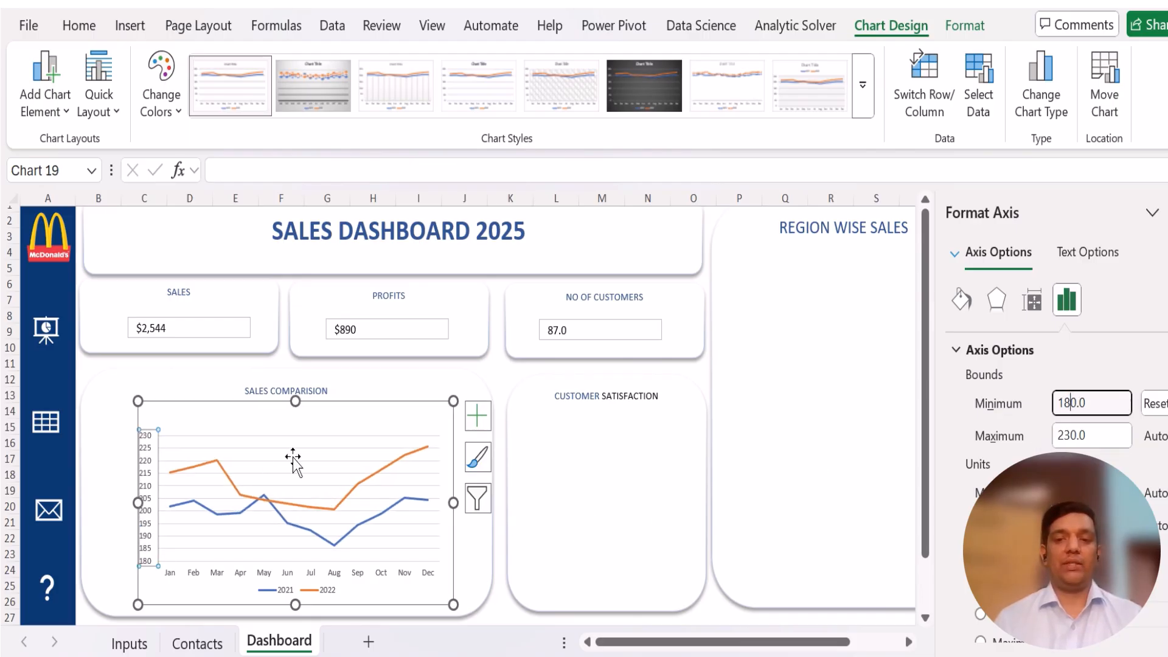
click(566, 469)
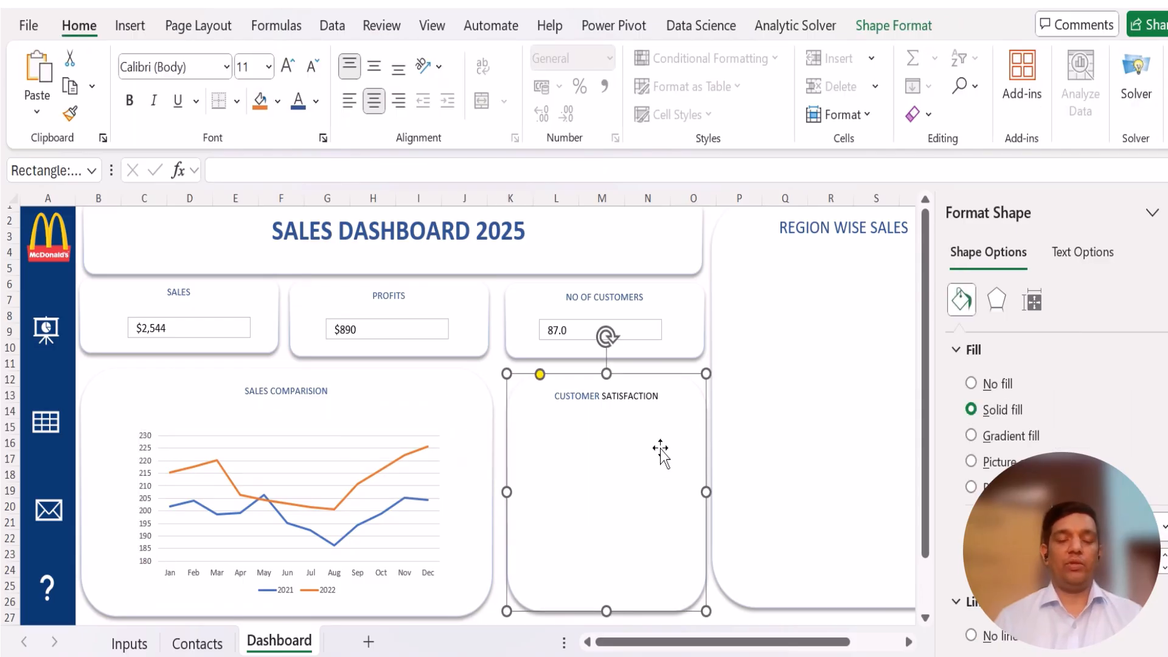
Step: Insert a clustered column chart with a differently coloured series per category from the customer satisfaction scores in J12:K17 of the Inputs sheet
click(135, 648)
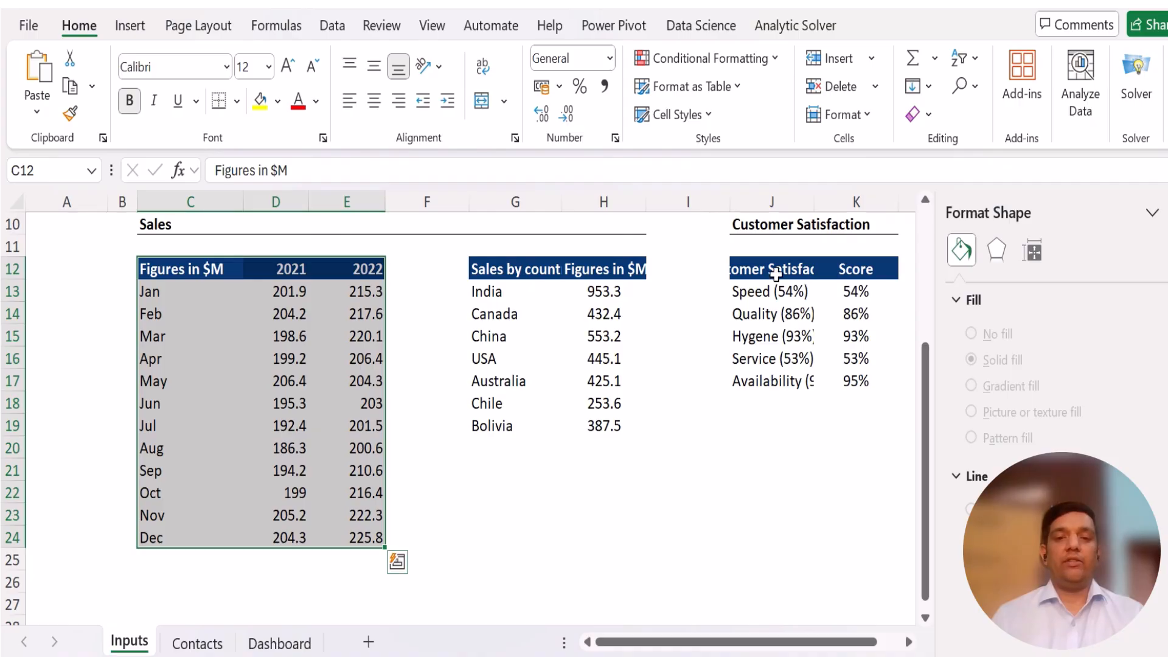
drag(747, 265, 842, 378)
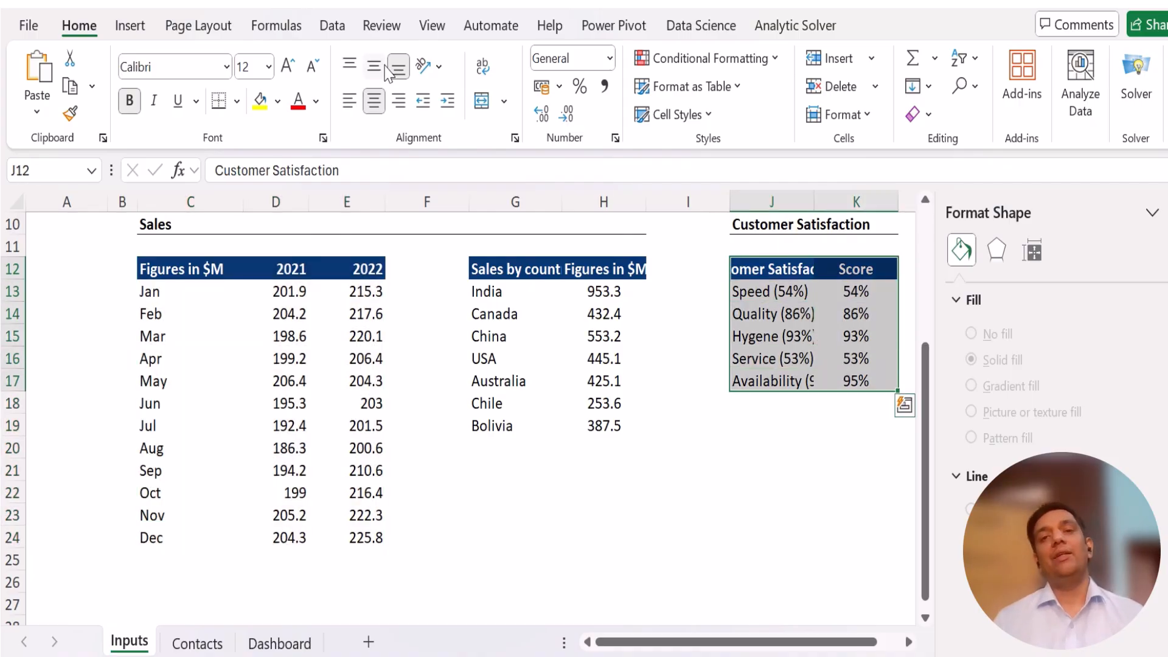
click(130, 25)
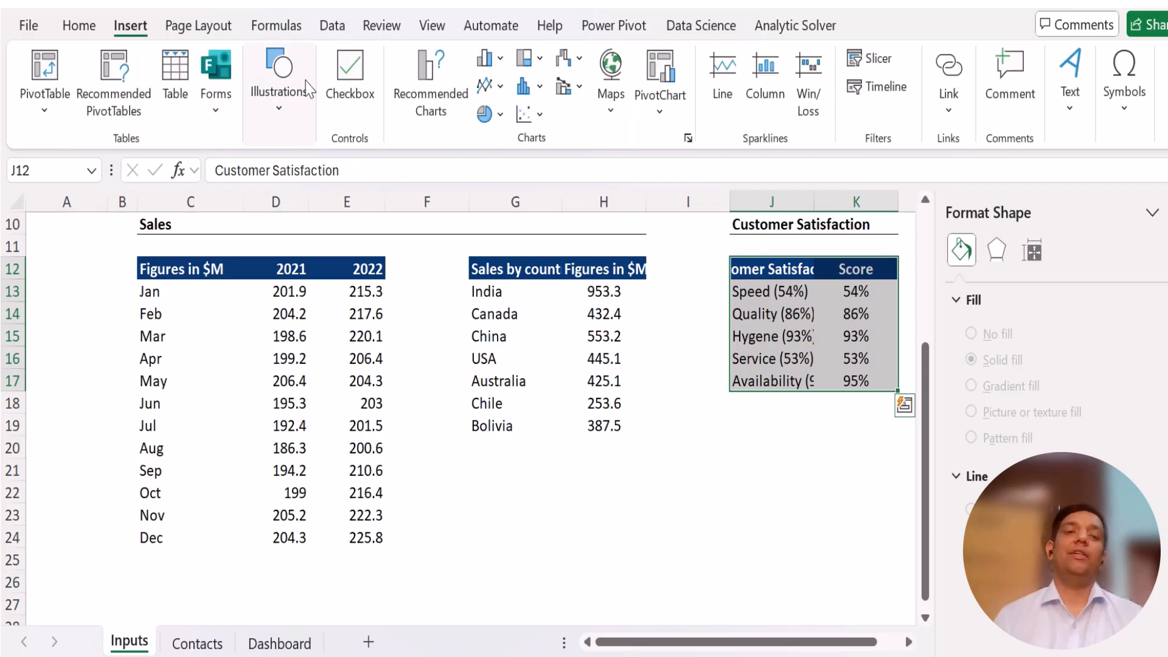
click(301, 105)
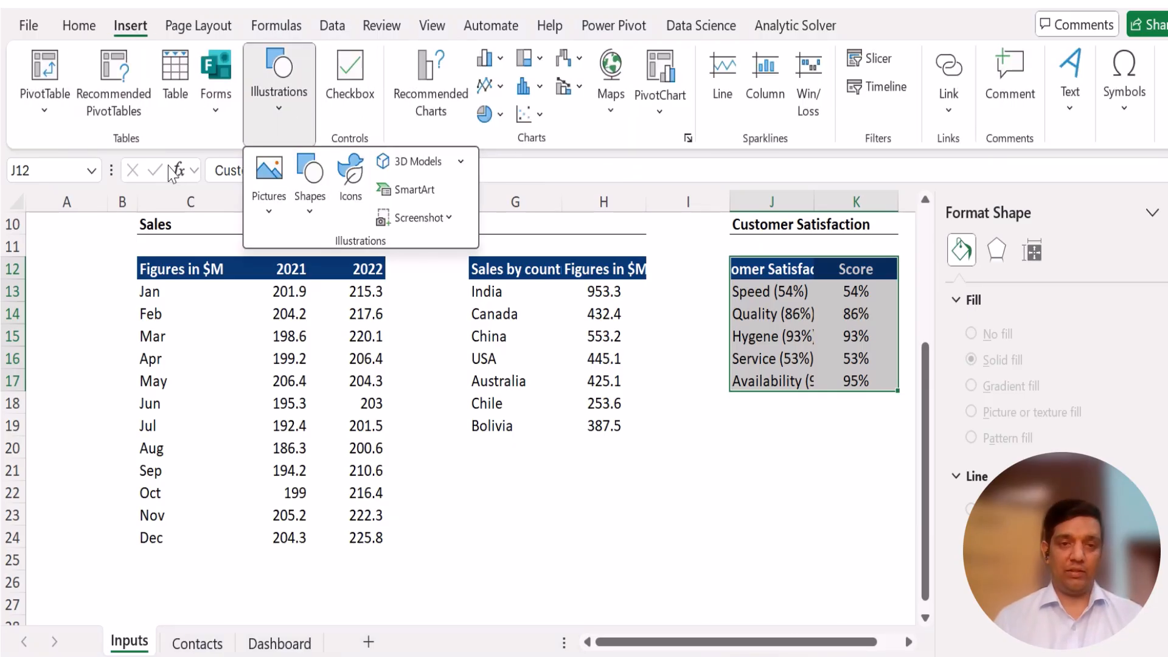
click(442, 115)
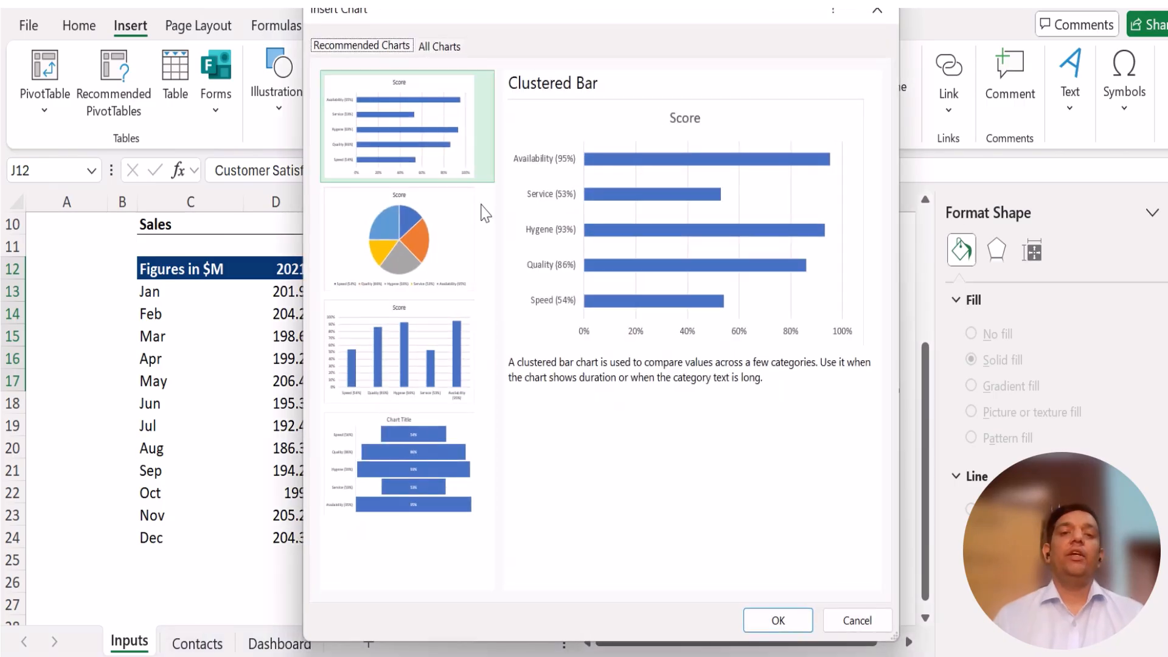
click(446, 47)
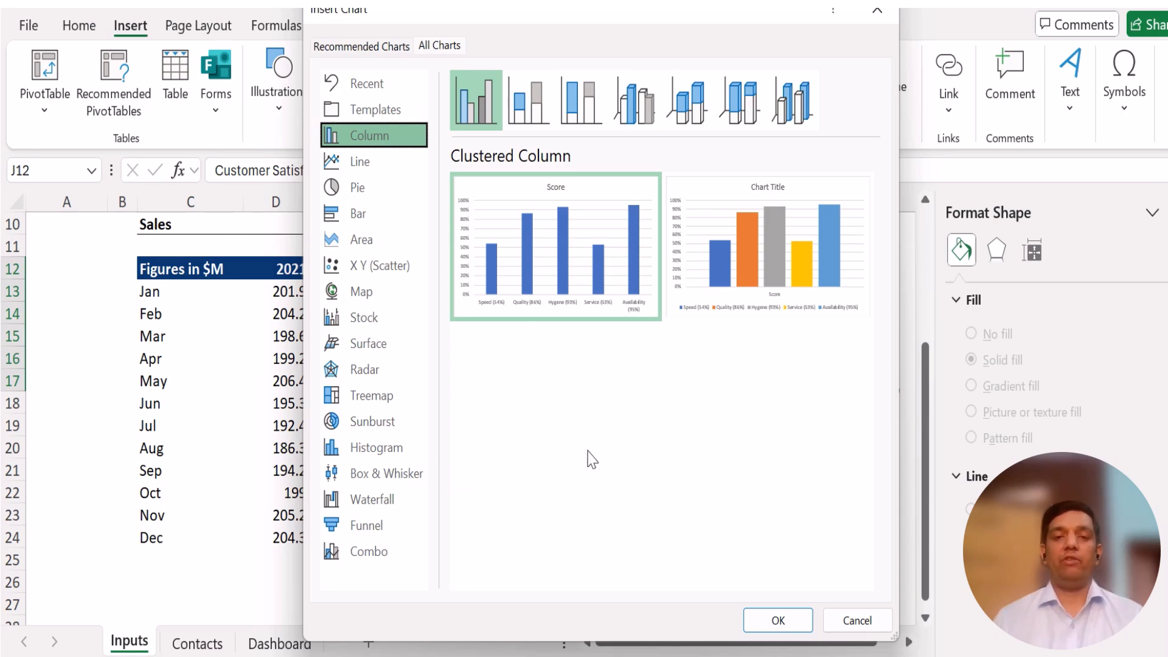
mouse_move(819, 268)
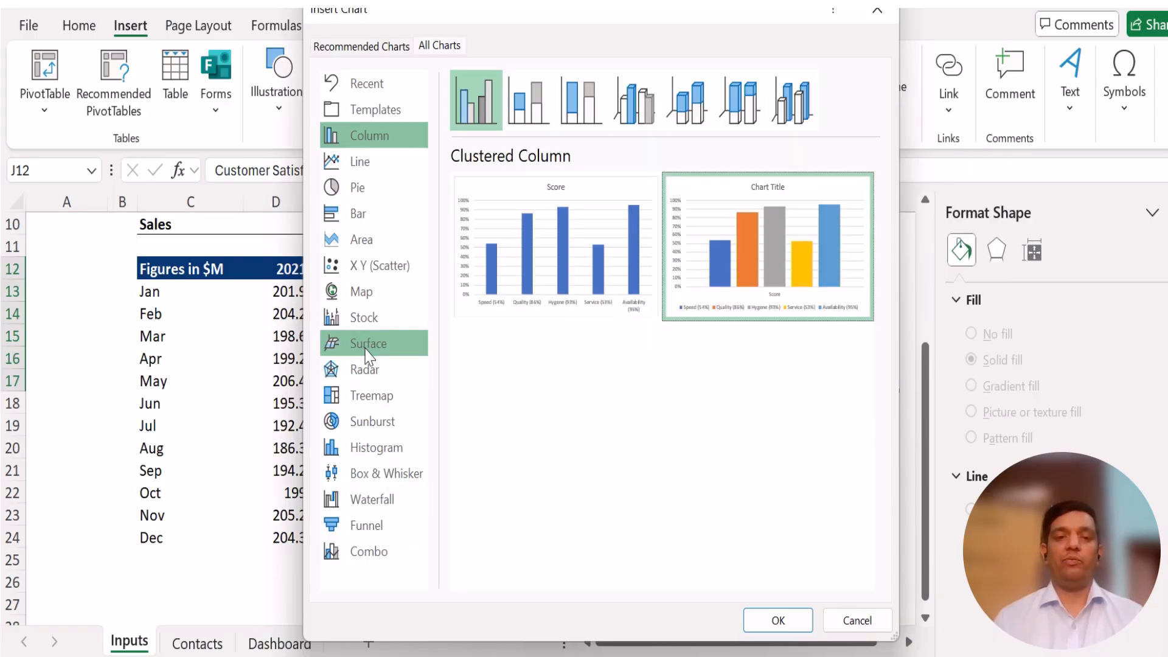
click(375, 373)
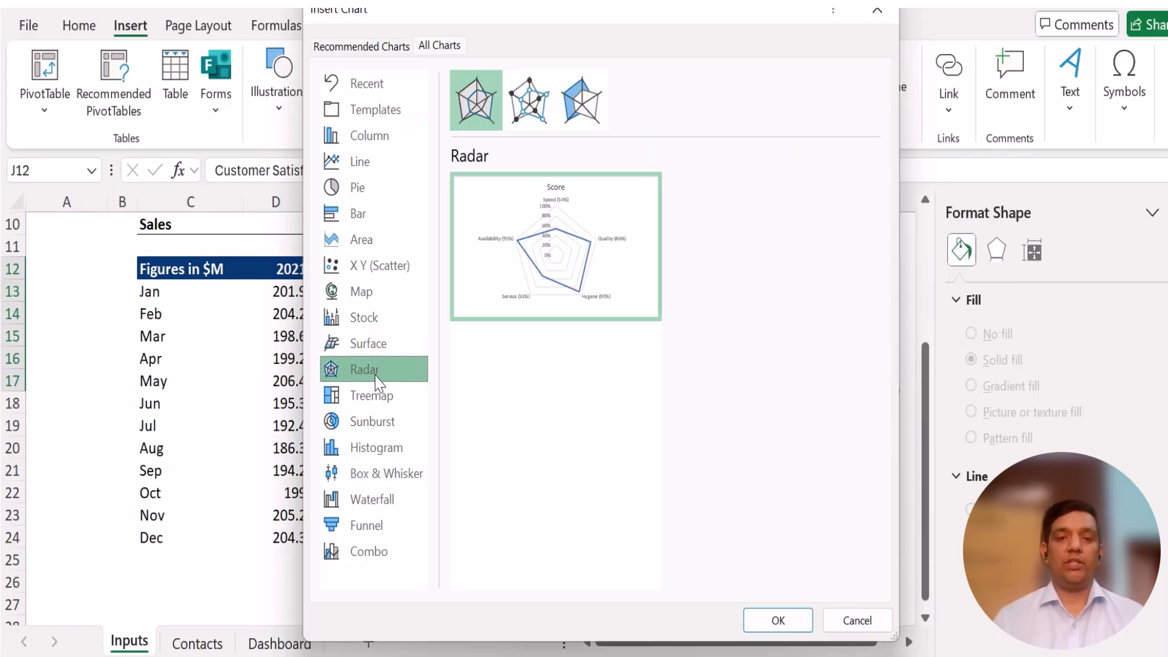
click(373, 422)
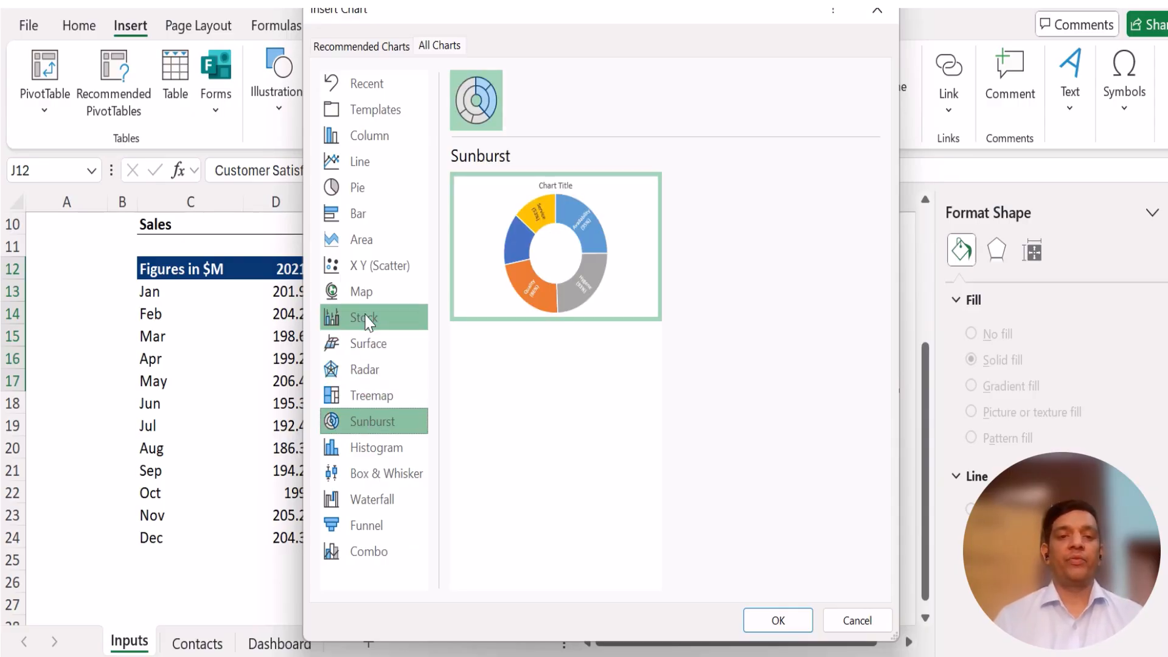
click(365, 144)
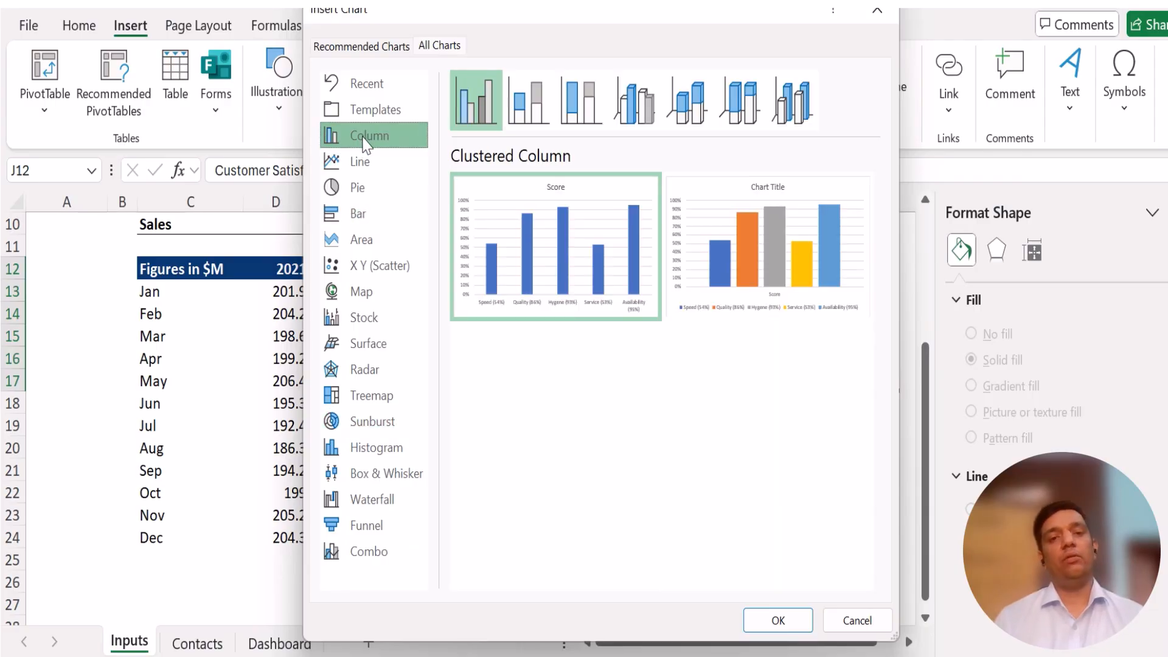
mouse_move(816, 222)
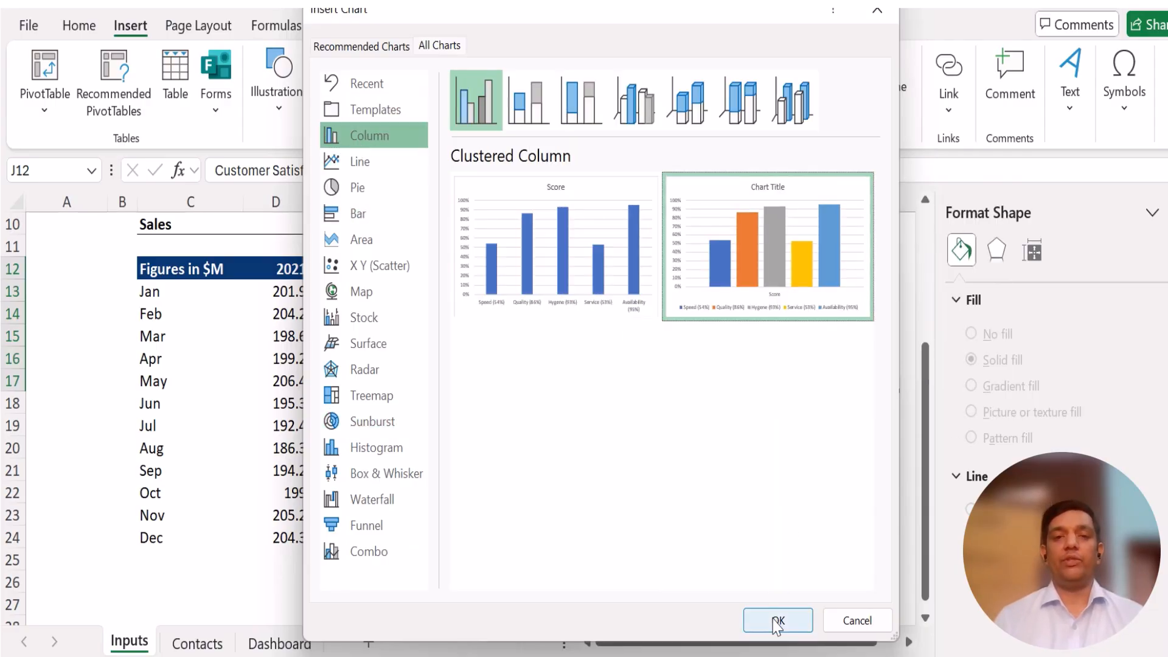
click(777, 621)
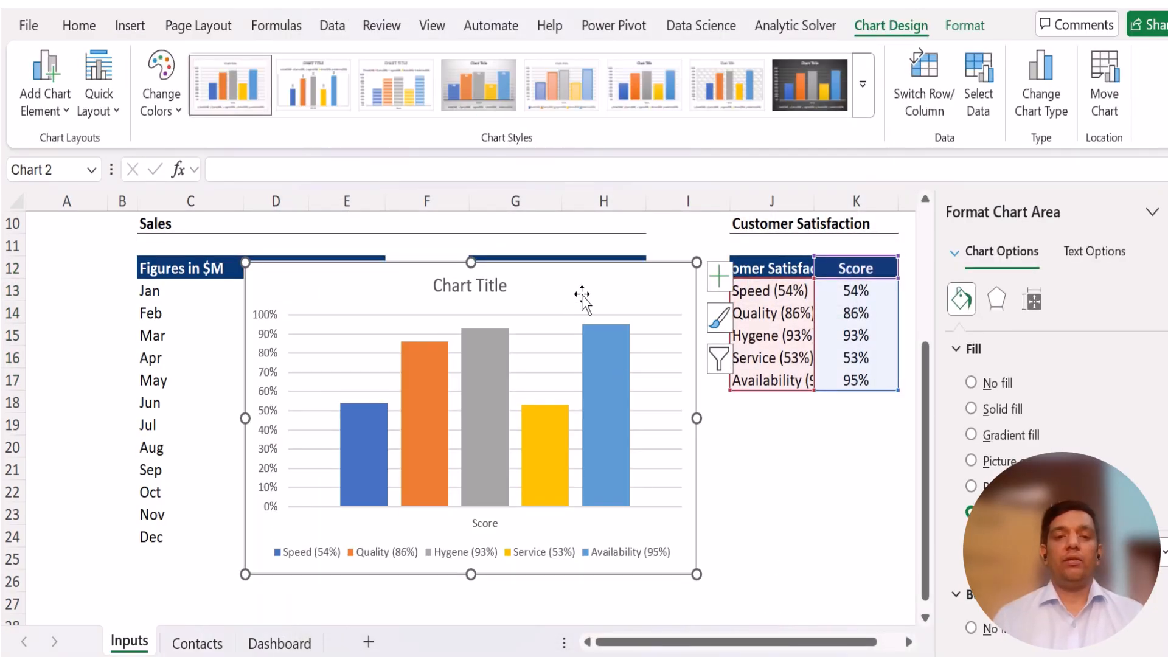
Step: Move the column chart from the Inputs sheet to the Dashboard sheet and shrink it to fit below the CUSTOMER SATISFACTION label
key(Delete)
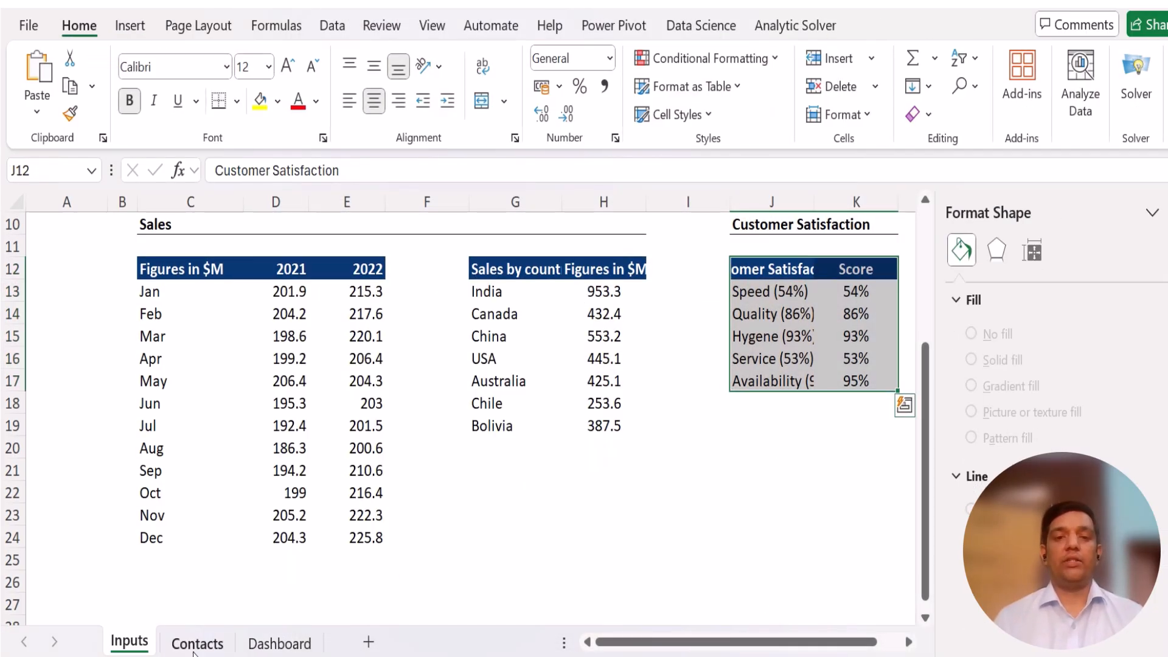
click(279, 644)
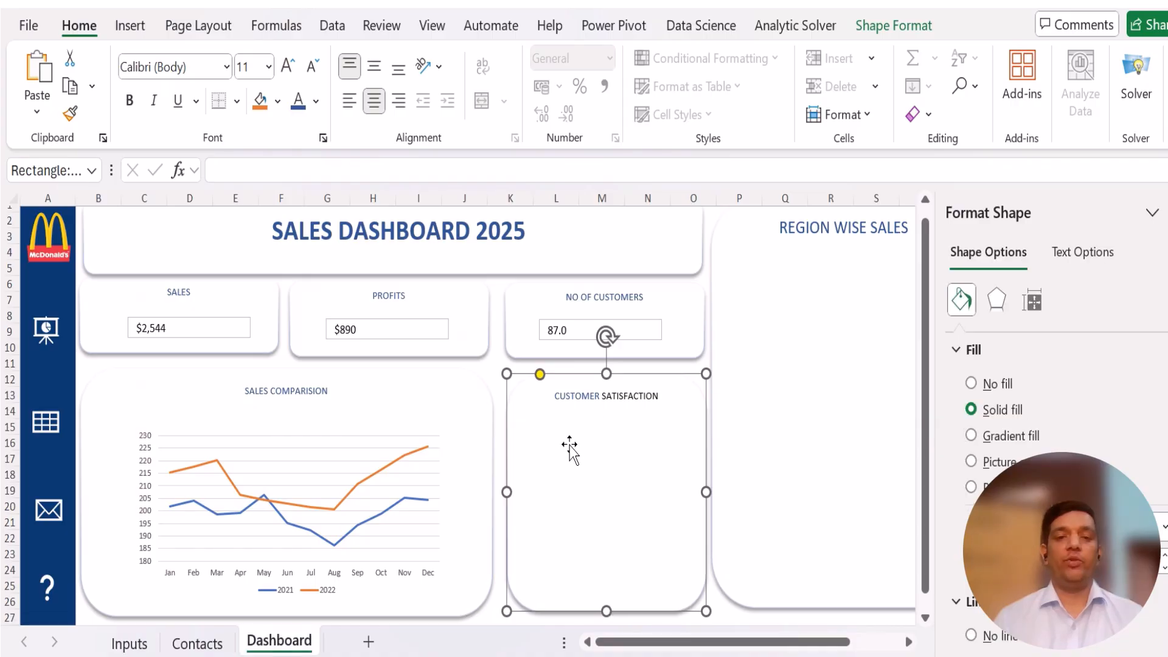
key(ctrl+v)
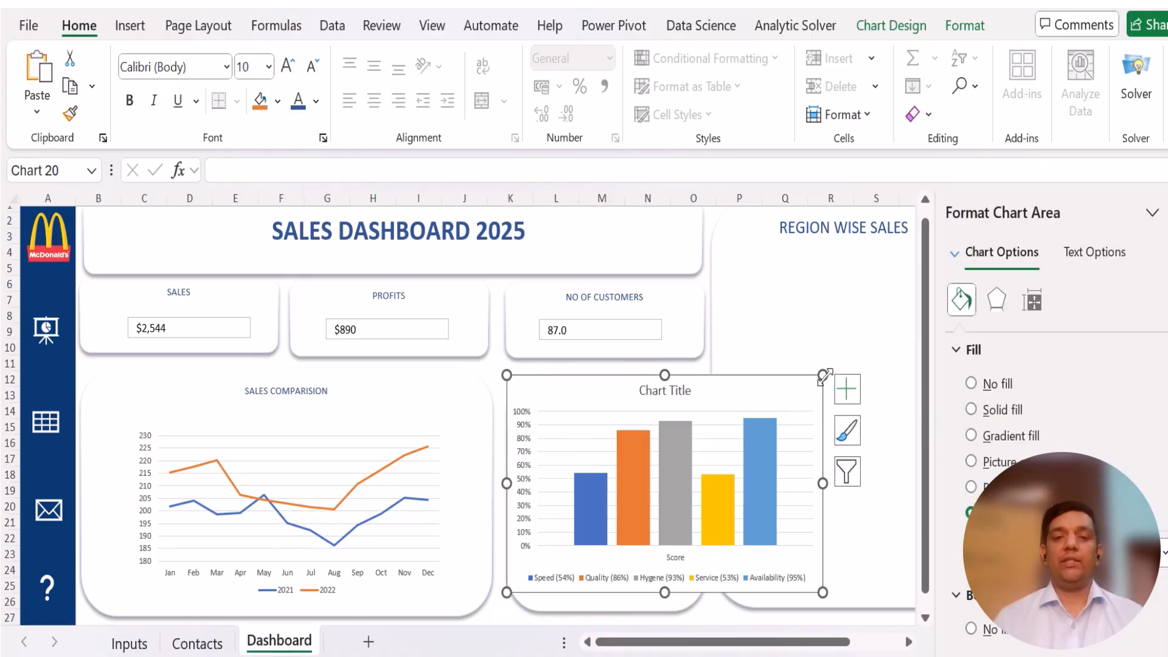
drag(825, 376, 667, 426)
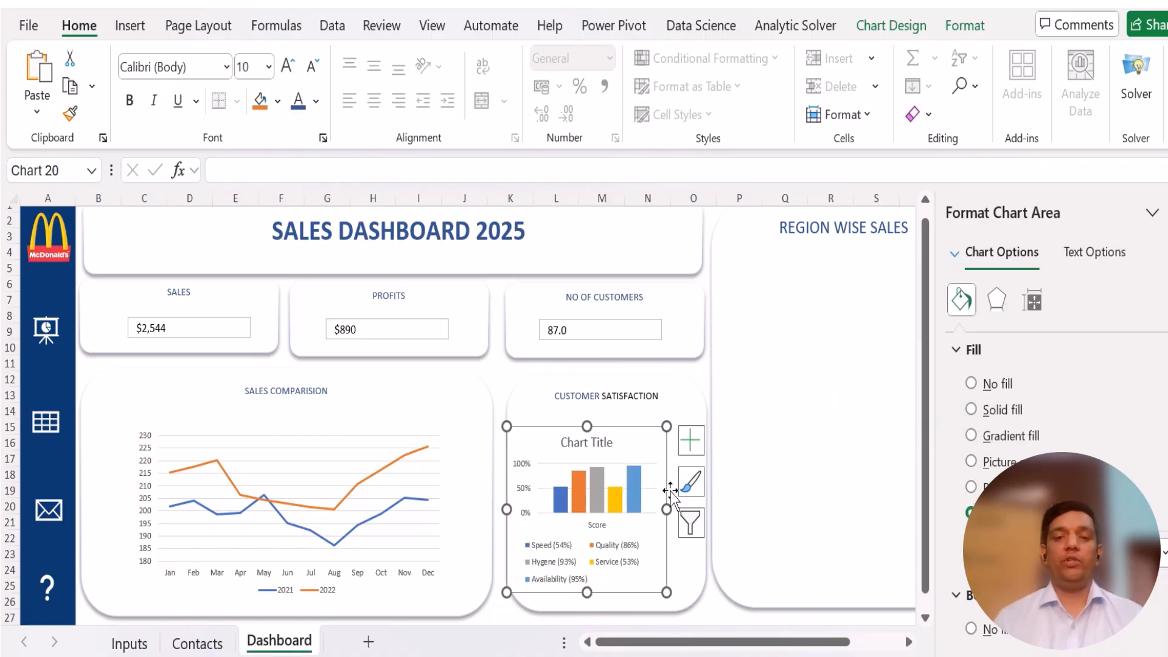
drag(667, 509, 693, 509)
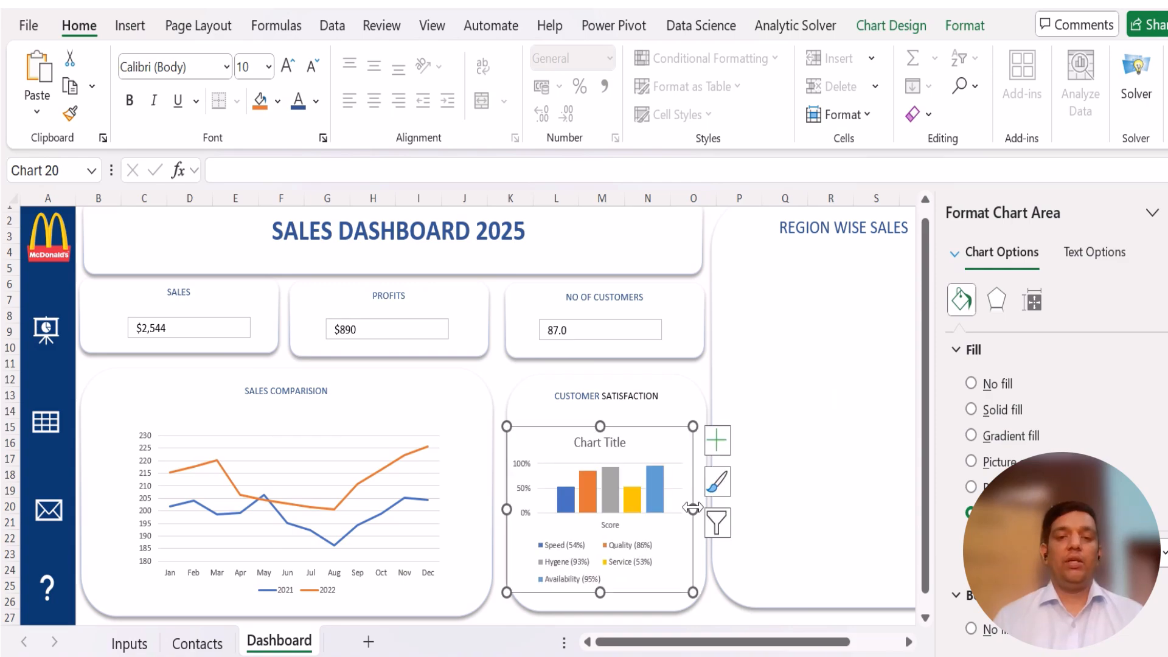
drag(566, 429, 570, 429)
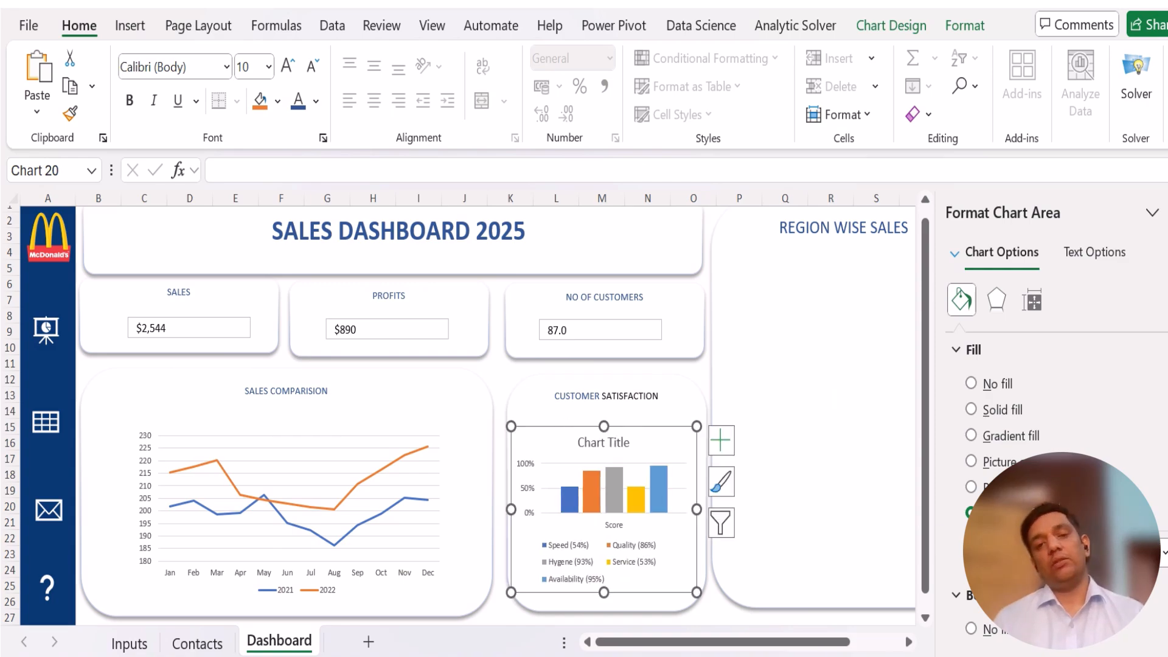
Step: Remove the border line and delete the title of the column chart in the CUSTOMER SATISFACTION panel
click(973, 629)
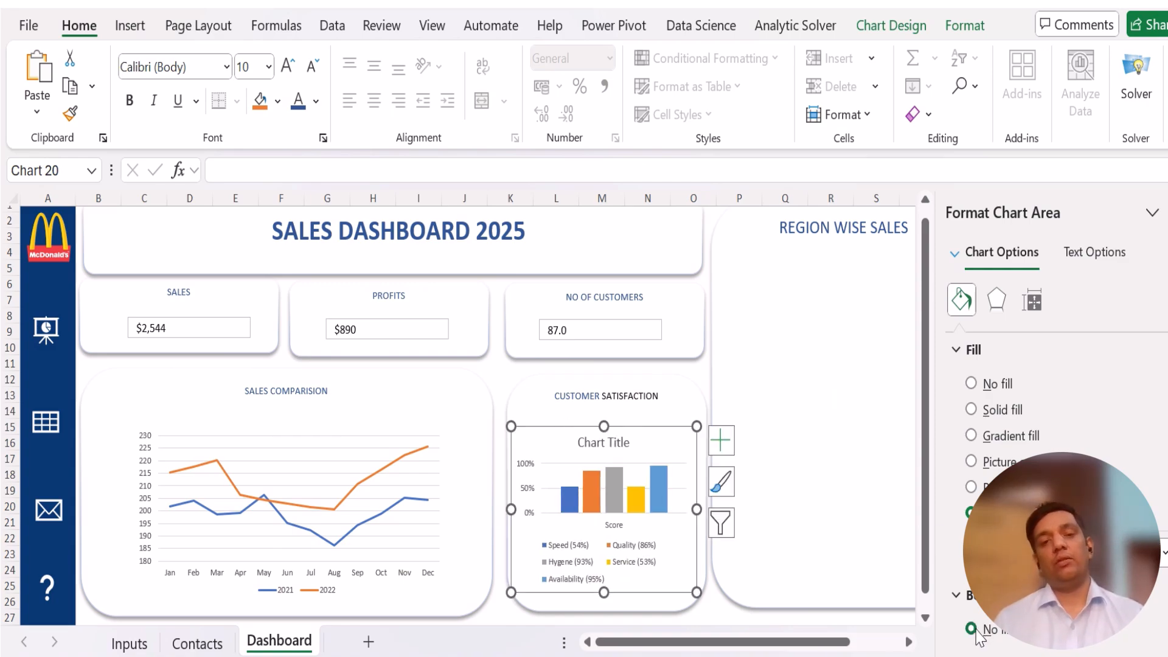
click(770, 374)
click(604, 443)
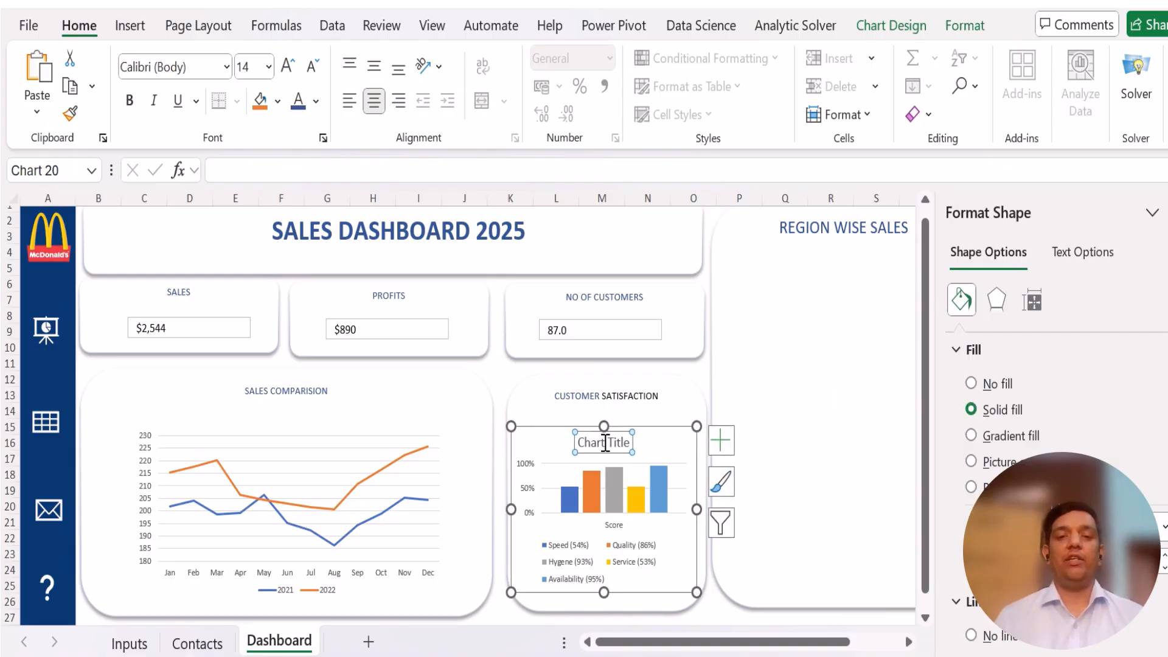
key(Delete)
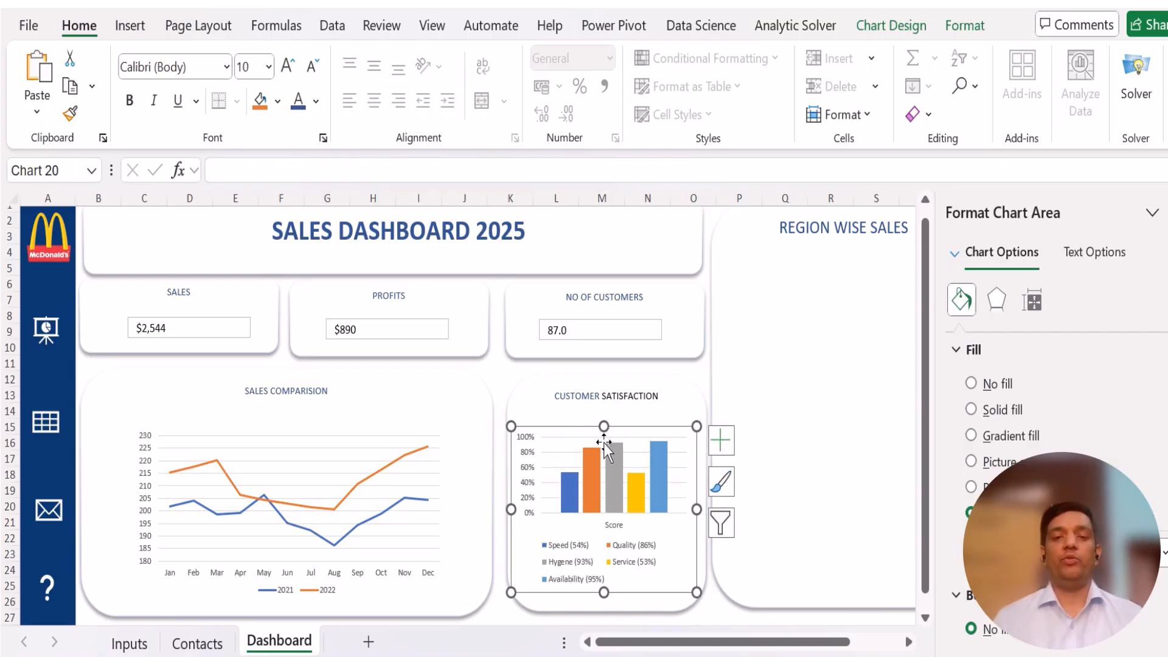
click(797, 333)
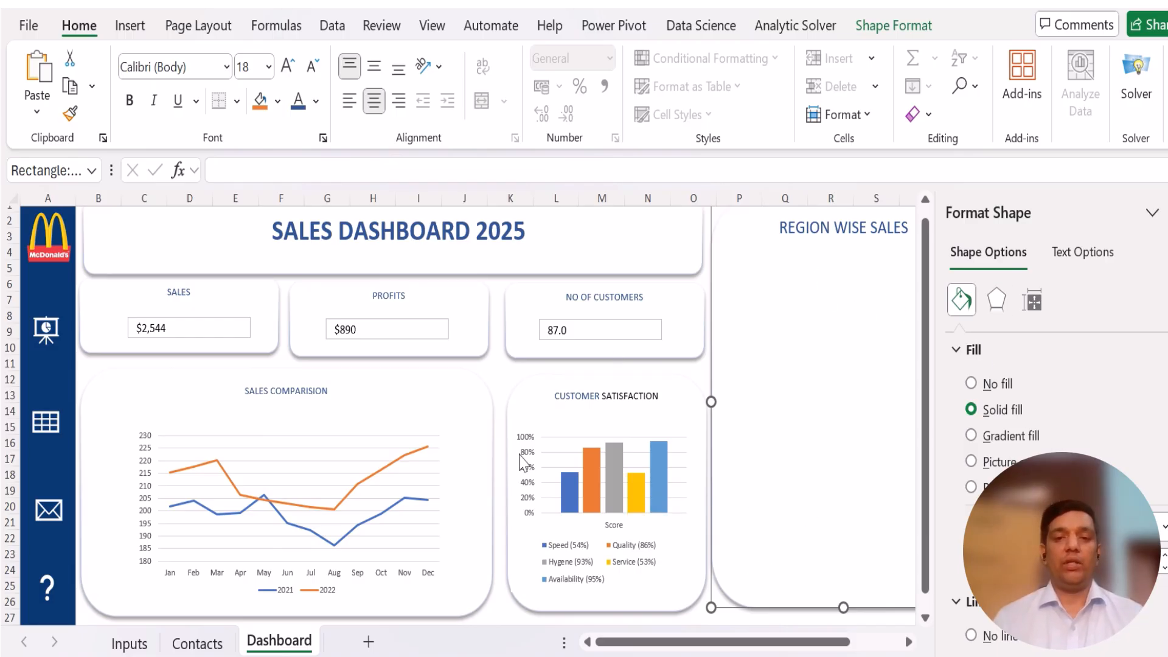
Step: Insert a Filled Map chart from the sales by country data in G12:H19 of the Inputs sheet
click(135, 644)
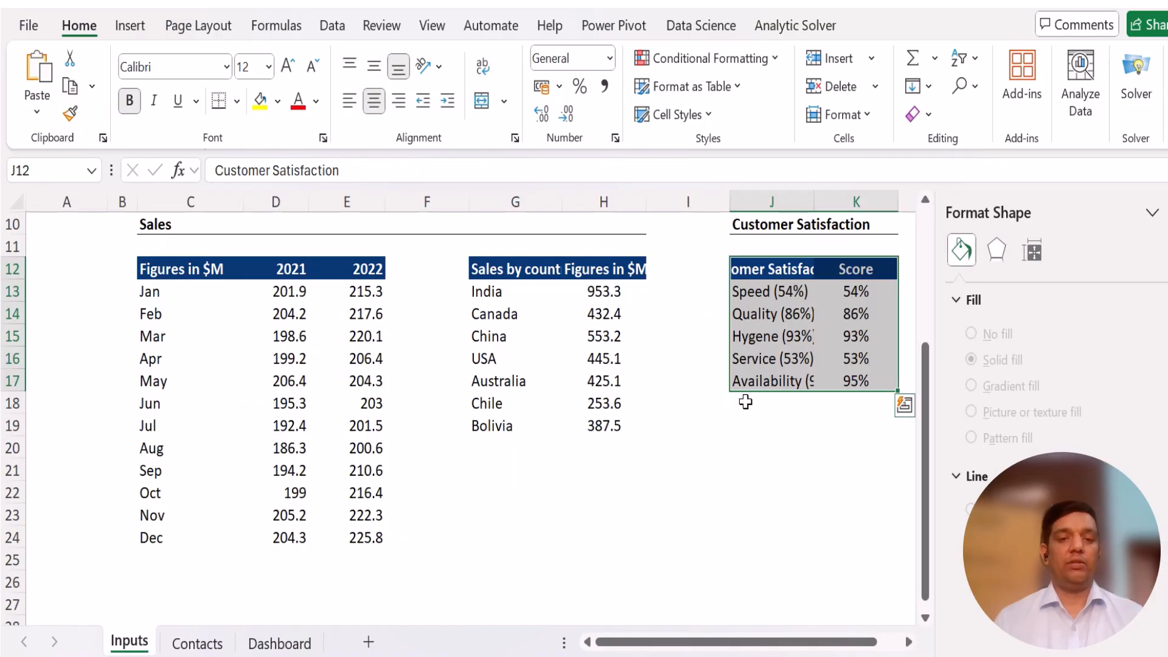
click(737, 466)
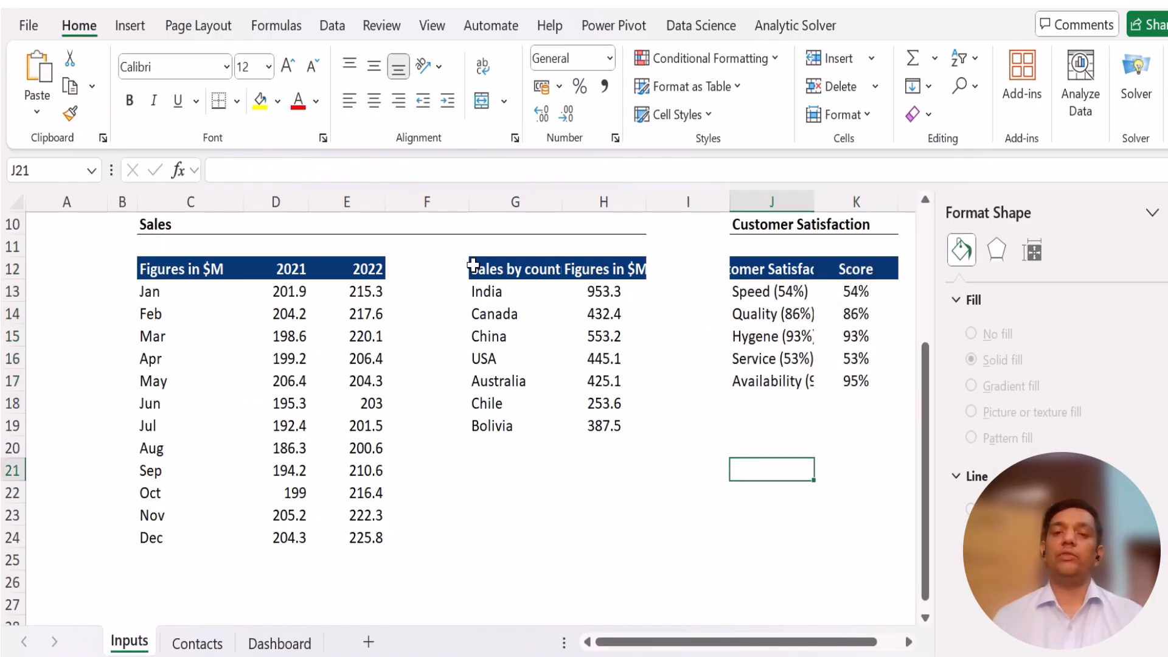
drag(484, 266, 593, 434)
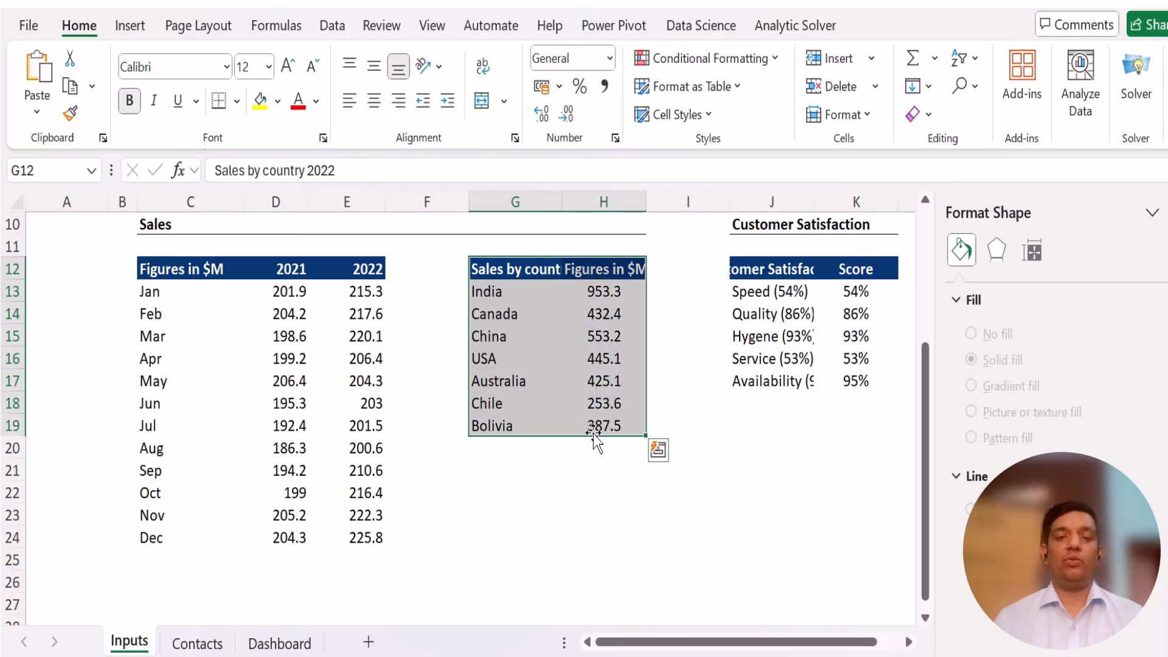
click(132, 28)
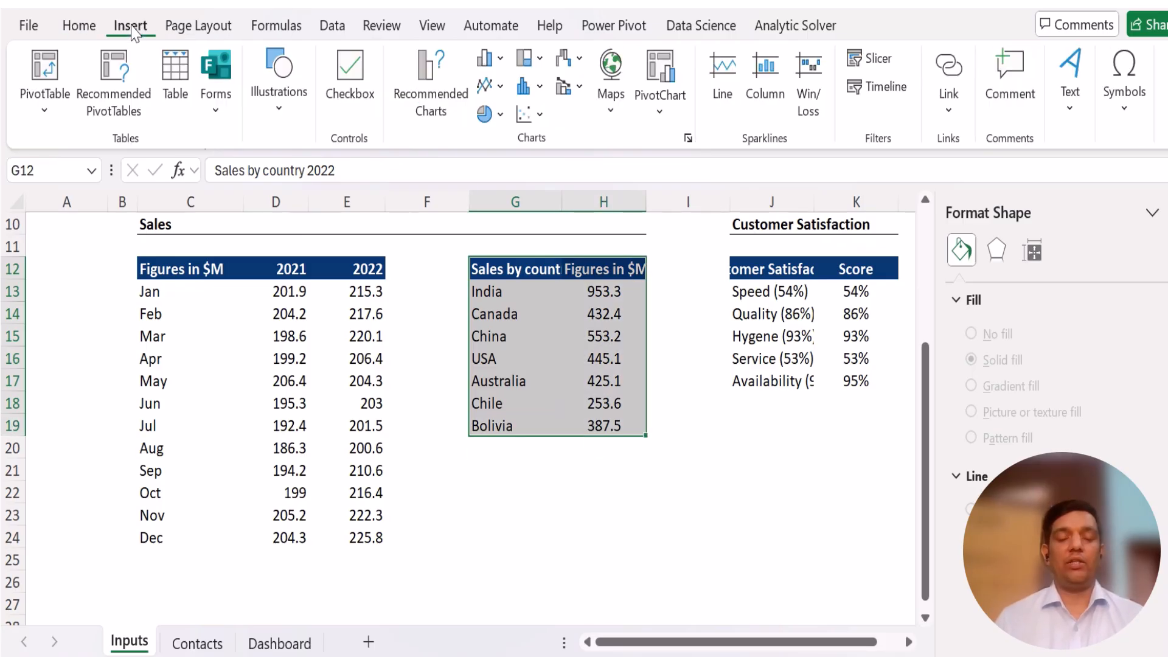
click(426, 113)
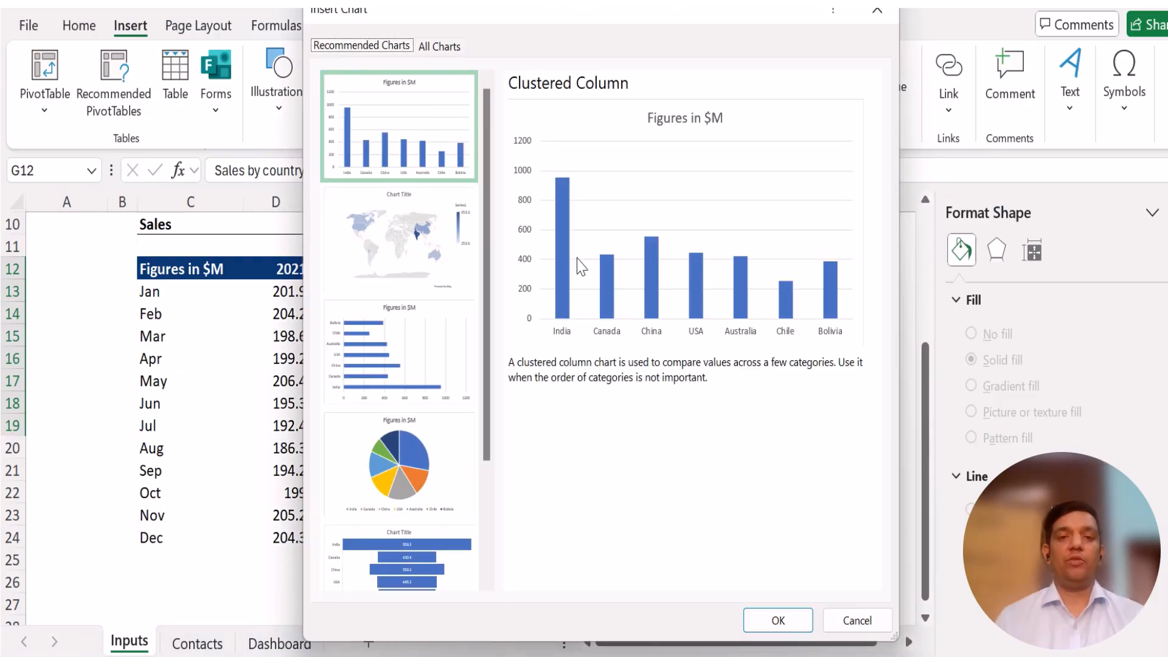
click(444, 49)
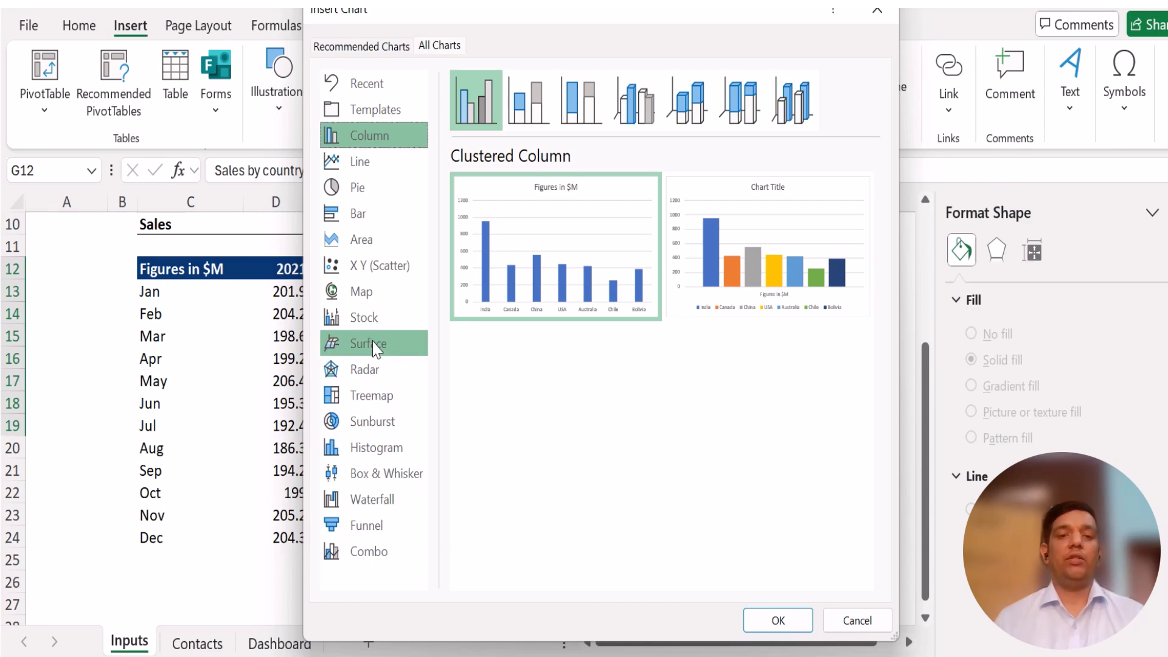
click(365, 290)
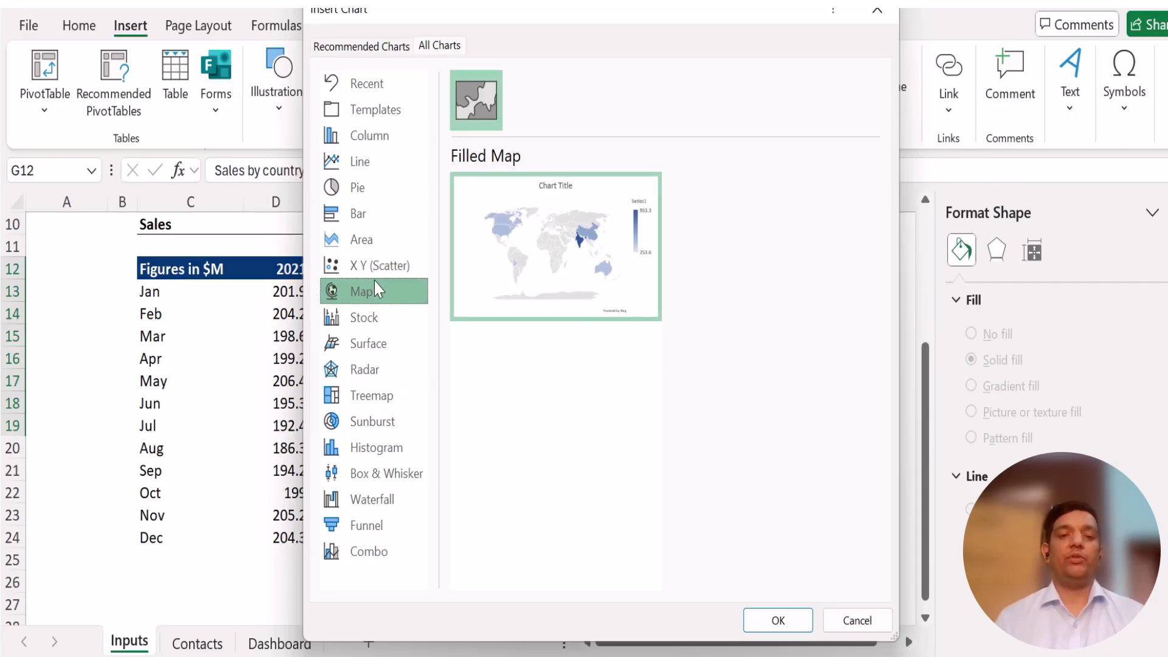
mouse_move(636, 258)
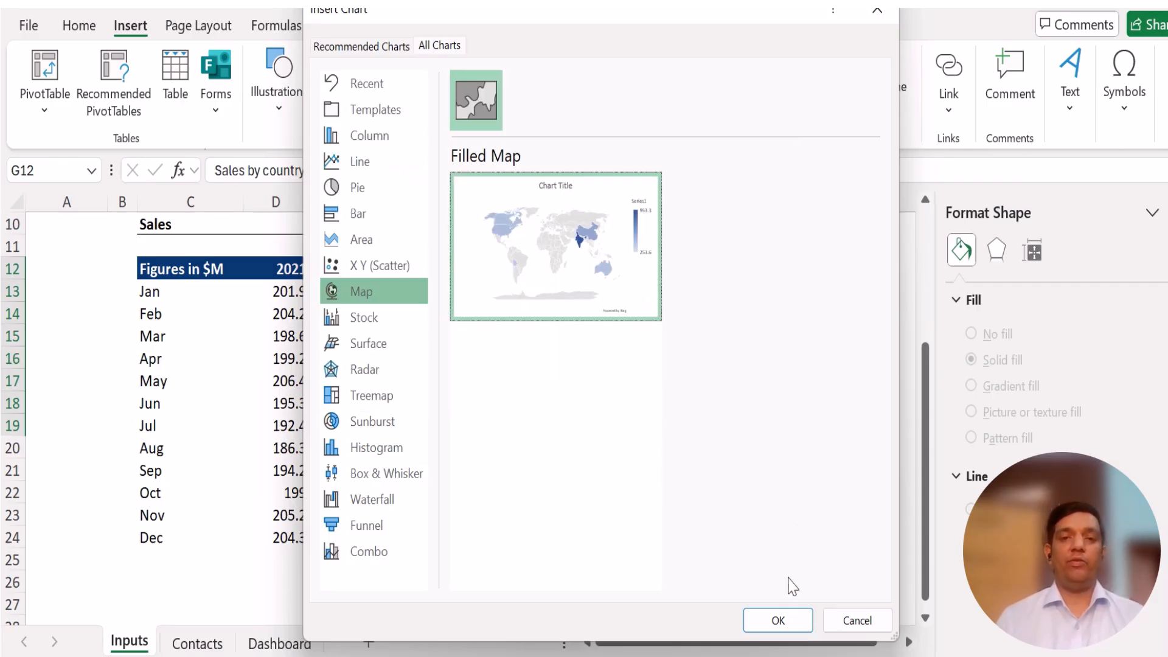
click(778, 620)
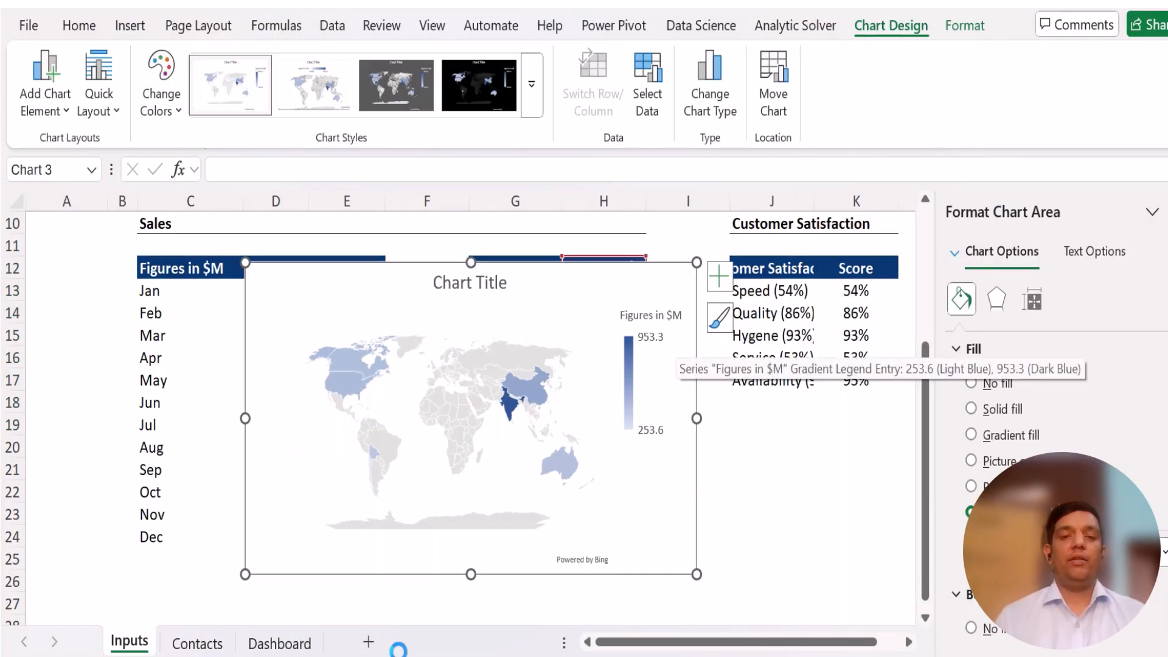
Step: Move the map chart to the Dashboard sheet and widen the REGION WISE SALES panel to extend past the chart's edge
click(279, 644)
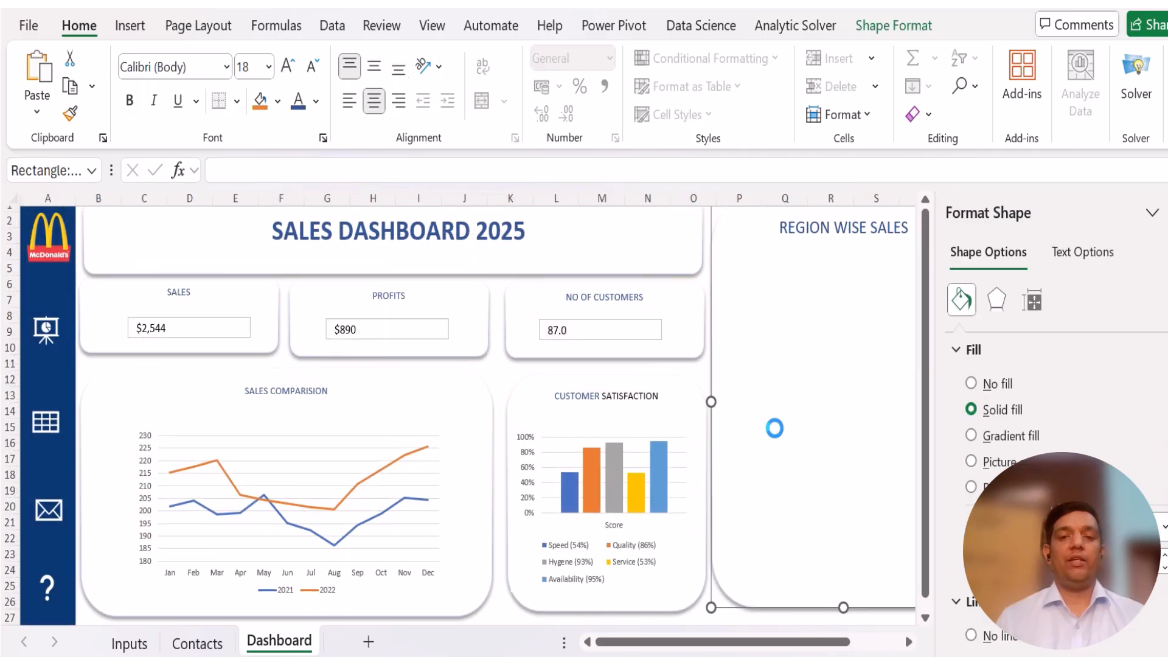
key(ctrl+v)
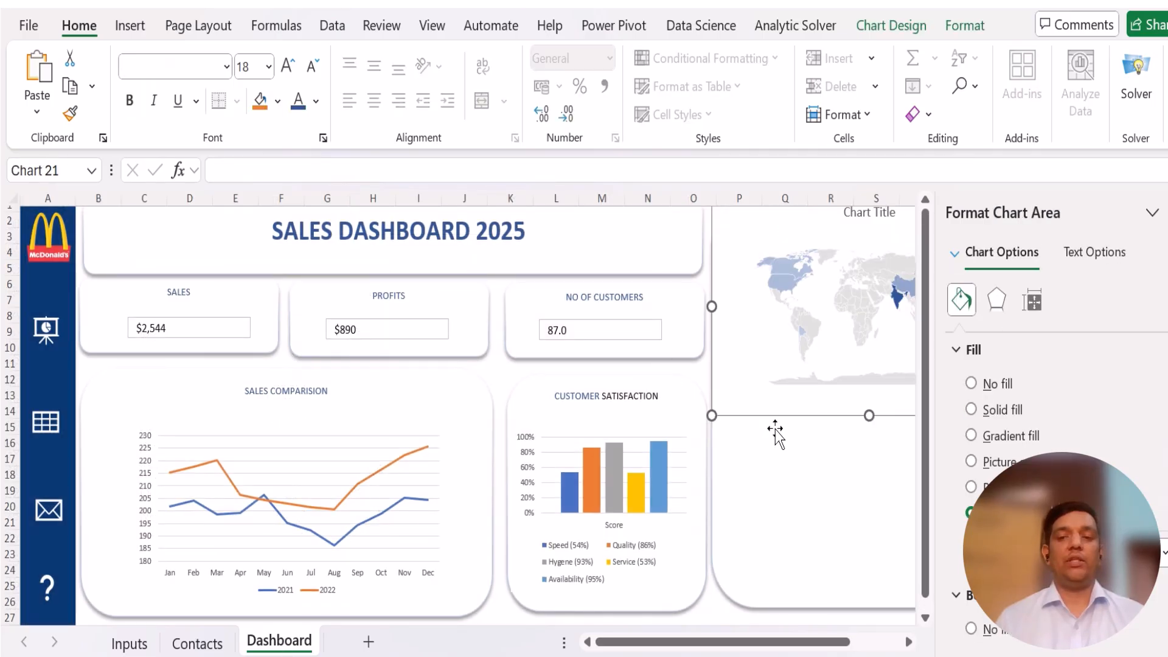
click(1167, 213)
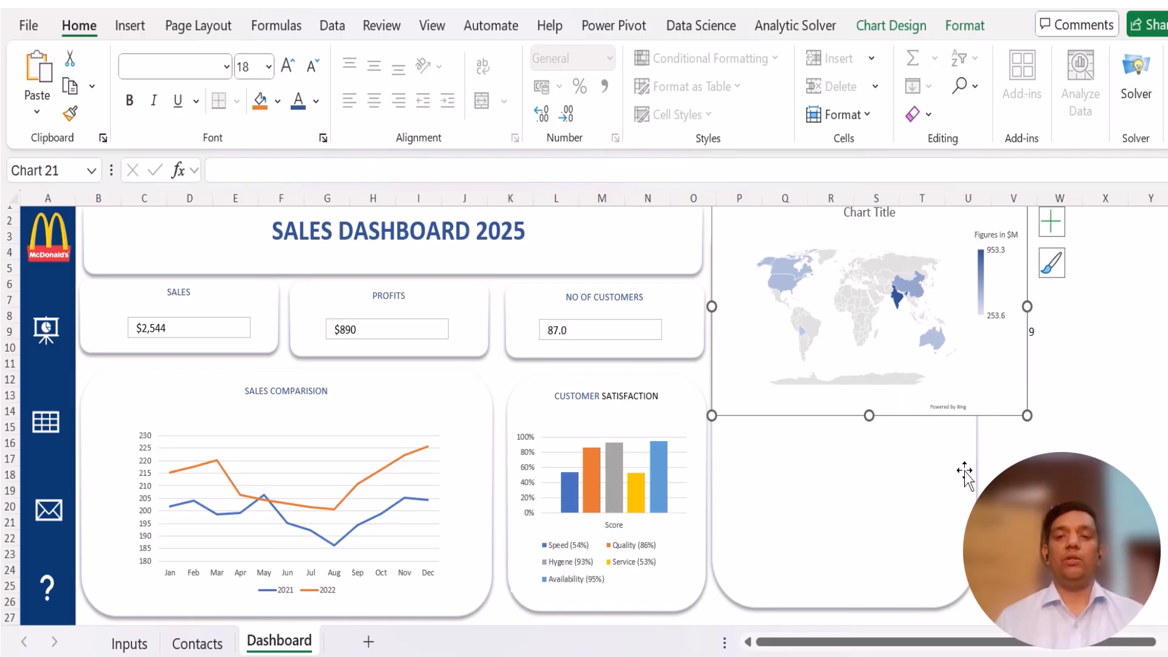
click(975, 433)
drag(977, 402, 1042, 402)
Step: Try the dark grey chart style on the map chart
click(900, 386)
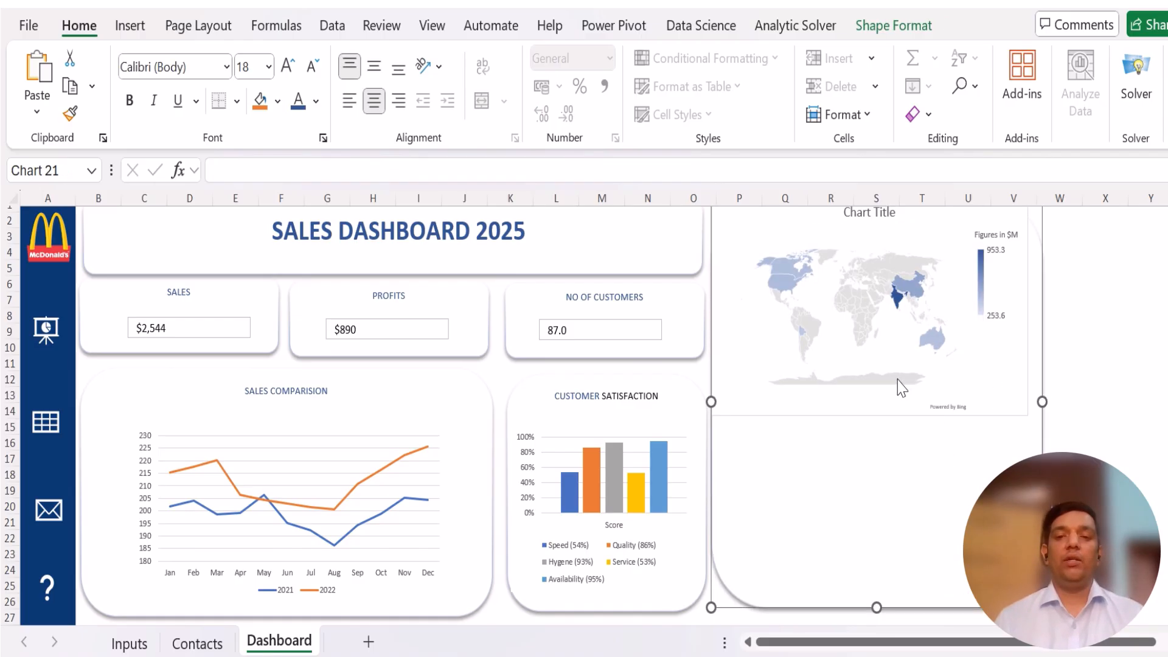
double_click(987, 374)
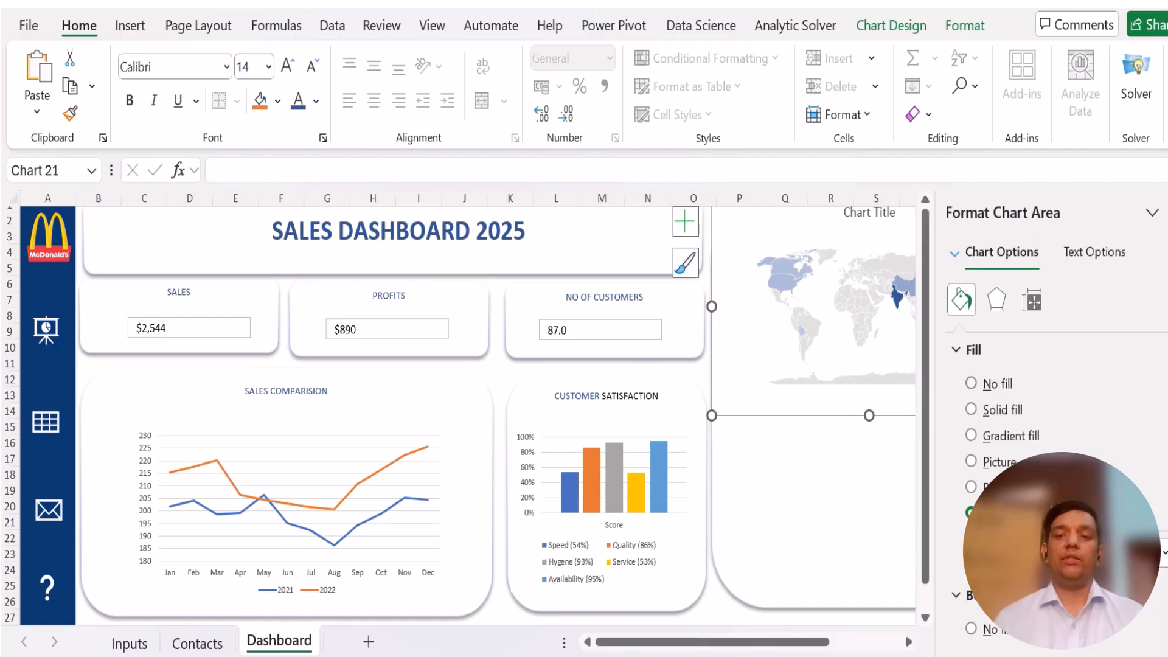
click(886, 547)
click(860, 358)
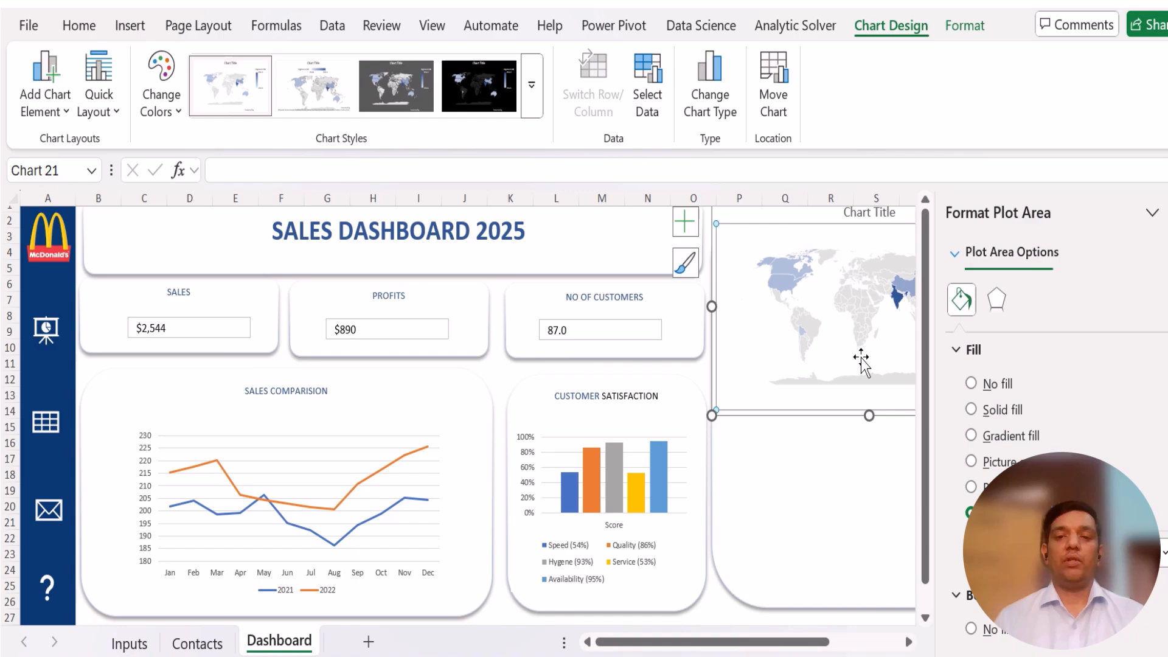
click(403, 75)
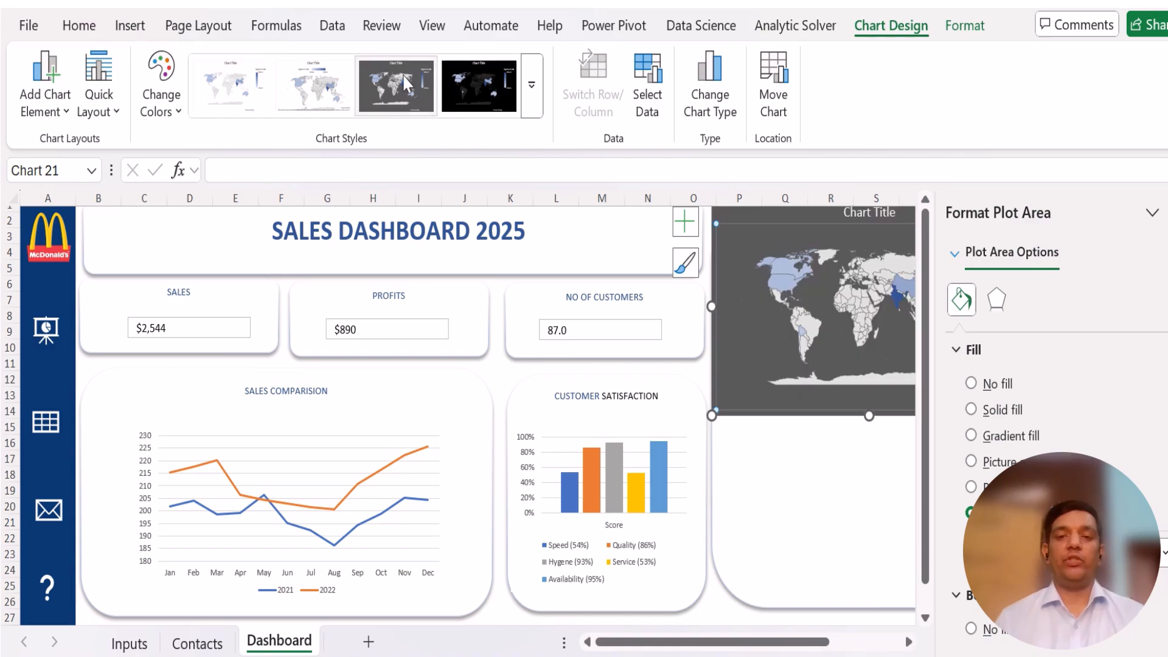
click(1167, 213)
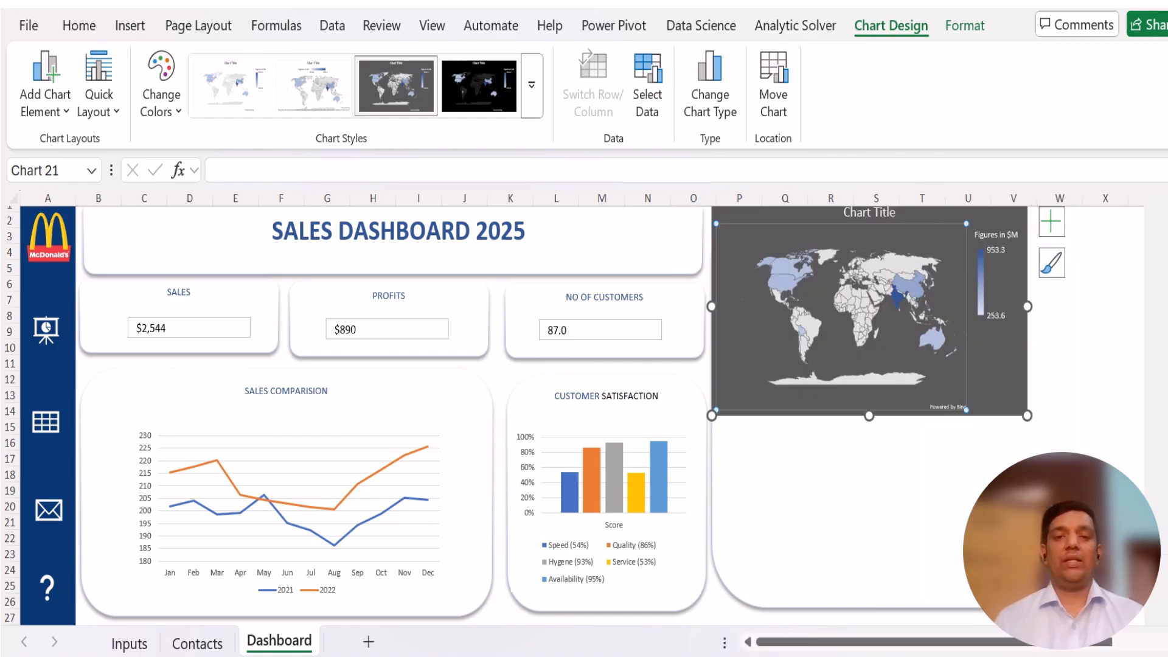
Step: Reposition the map chart below the REGION WISE SALES label inside its panel
click(1089, 397)
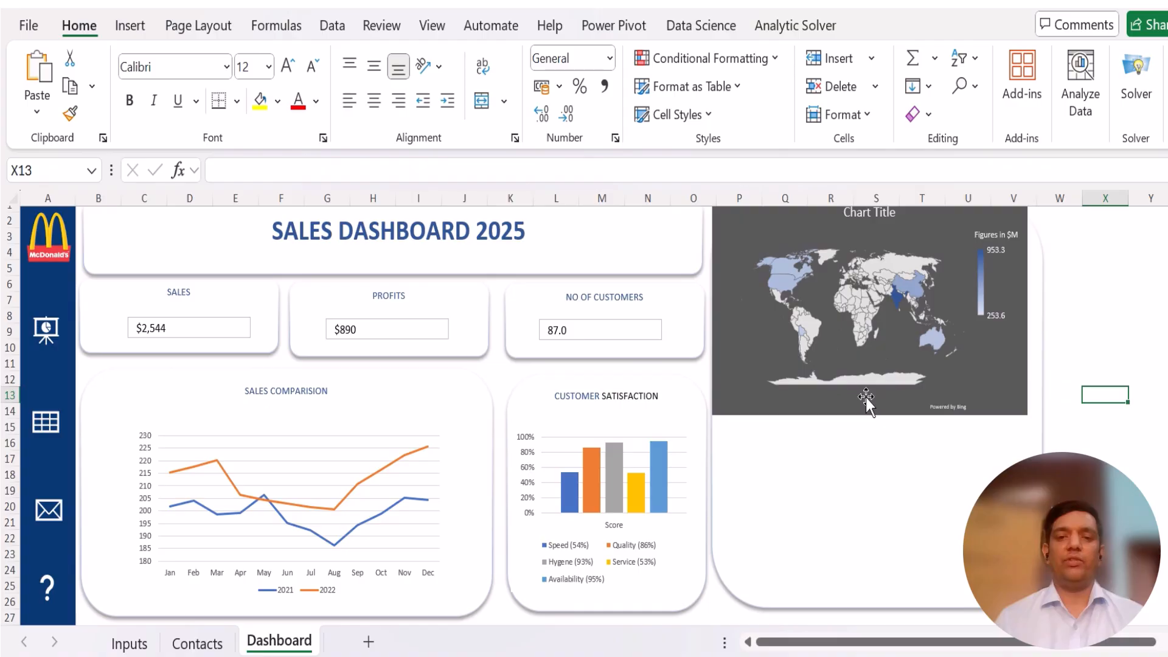
click(867, 396)
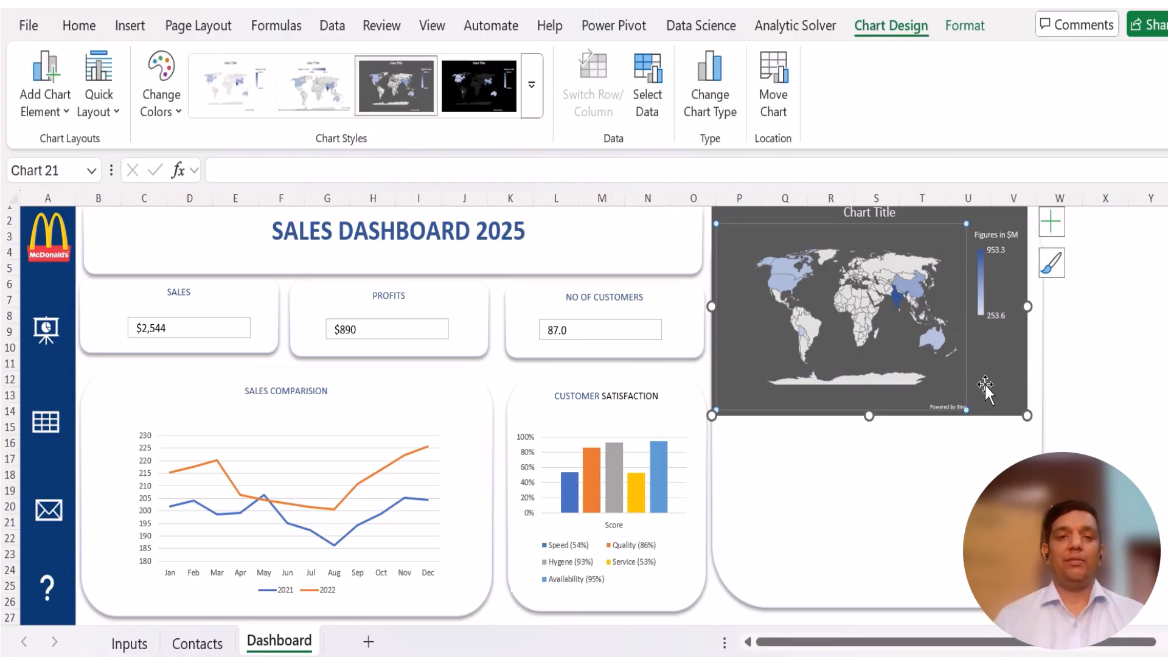
drag(991, 380, 995, 474)
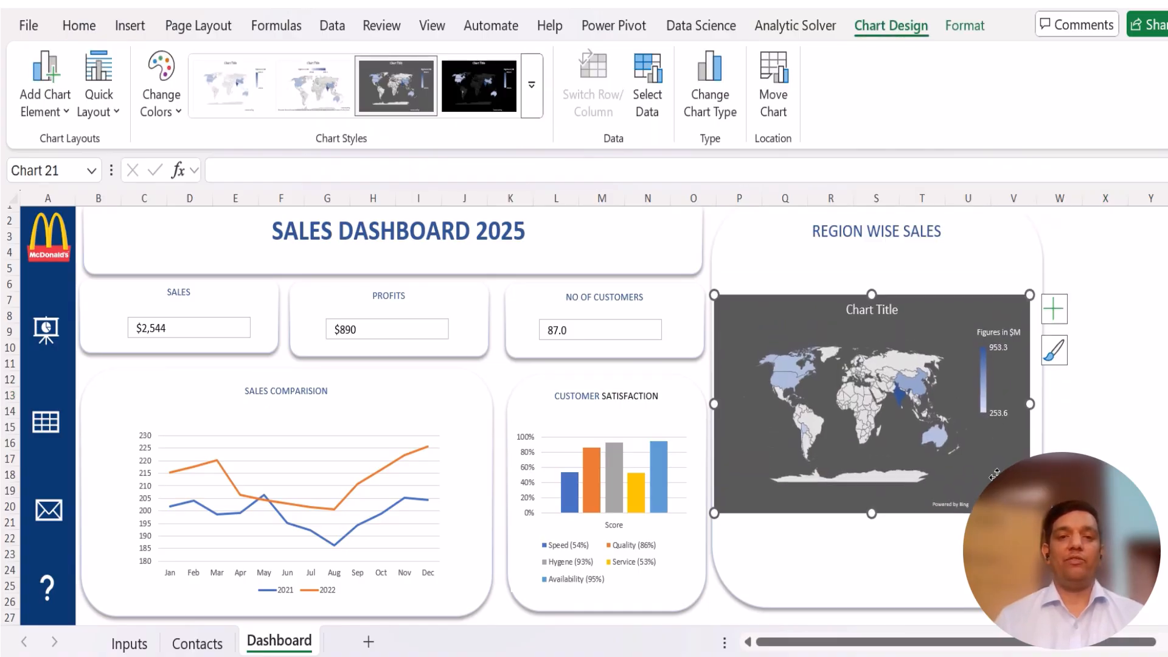
Step: Try to delete the map chart's title and undo the deletion
double_click(880, 311)
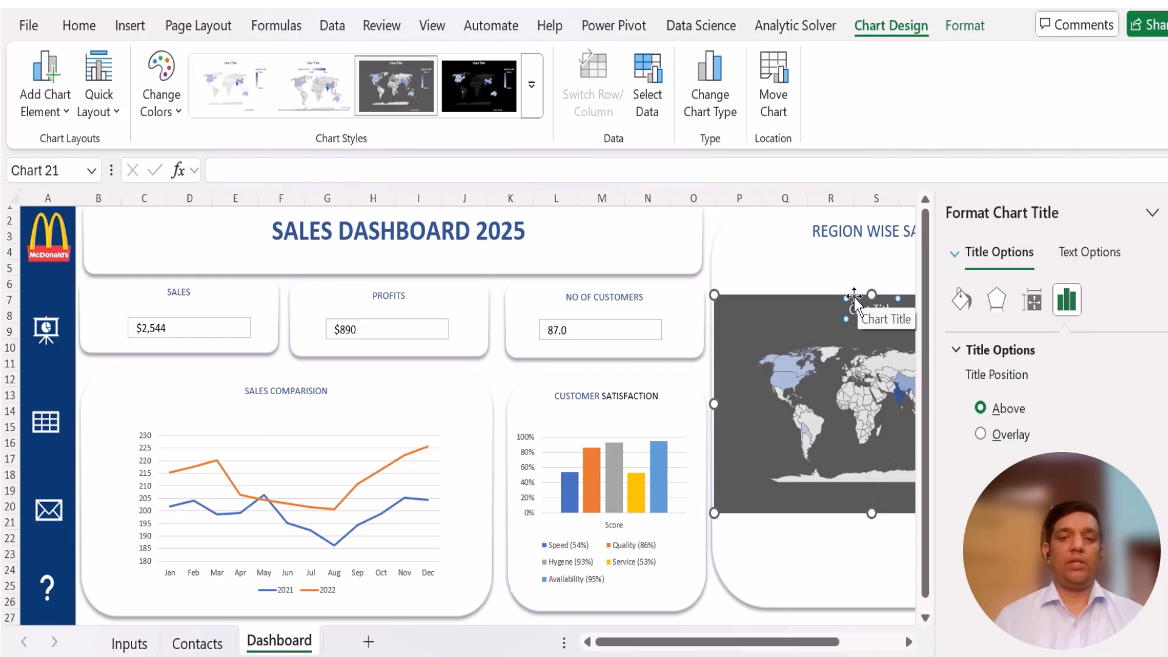
click(854, 297)
key(Delete)
key(ctrl+z)
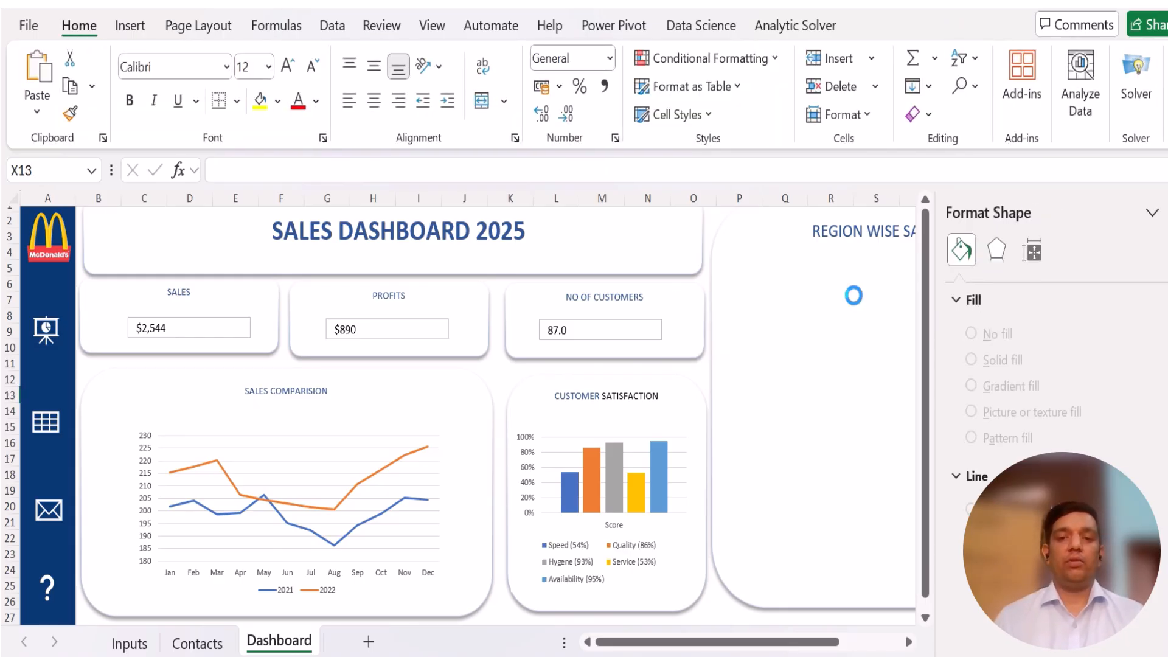
Step: Delete the placeholder title of the map chart in the REGION WISE SALES panel
click(238, 266)
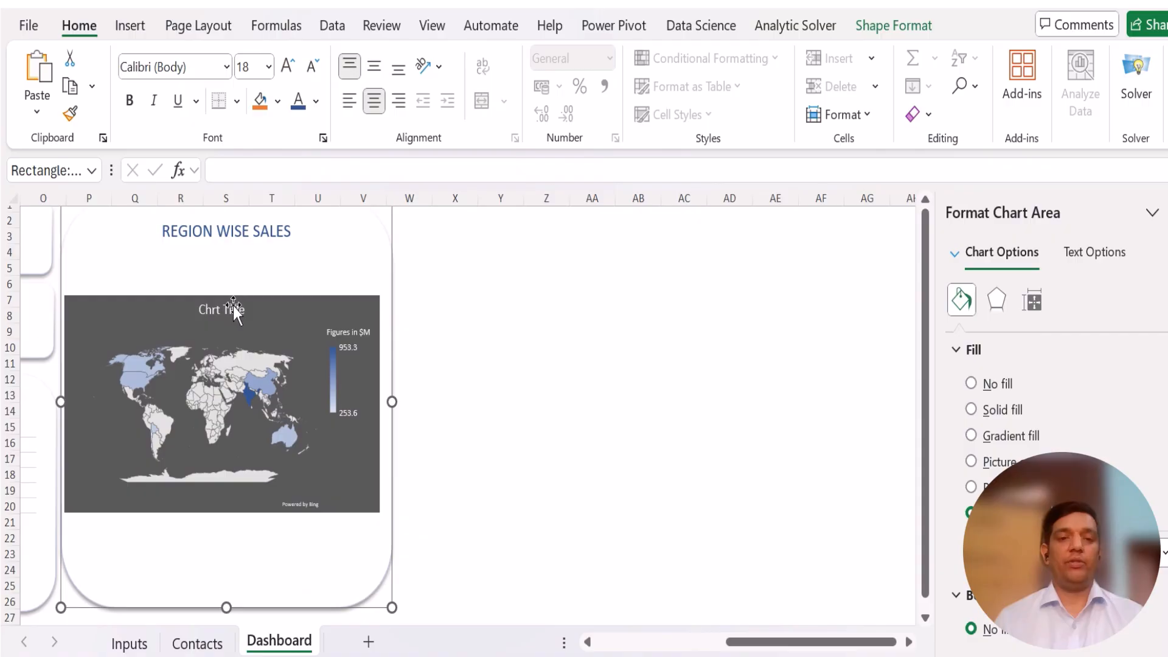
click(232, 306)
click(236, 310)
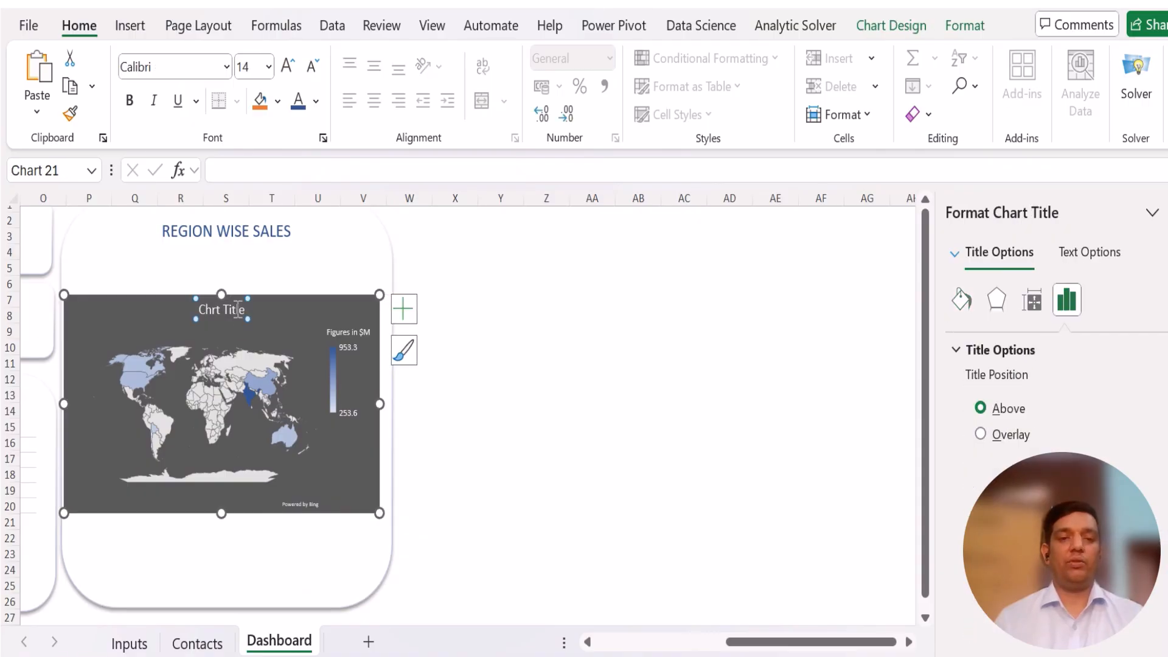
key(Escape)
key(Delete)
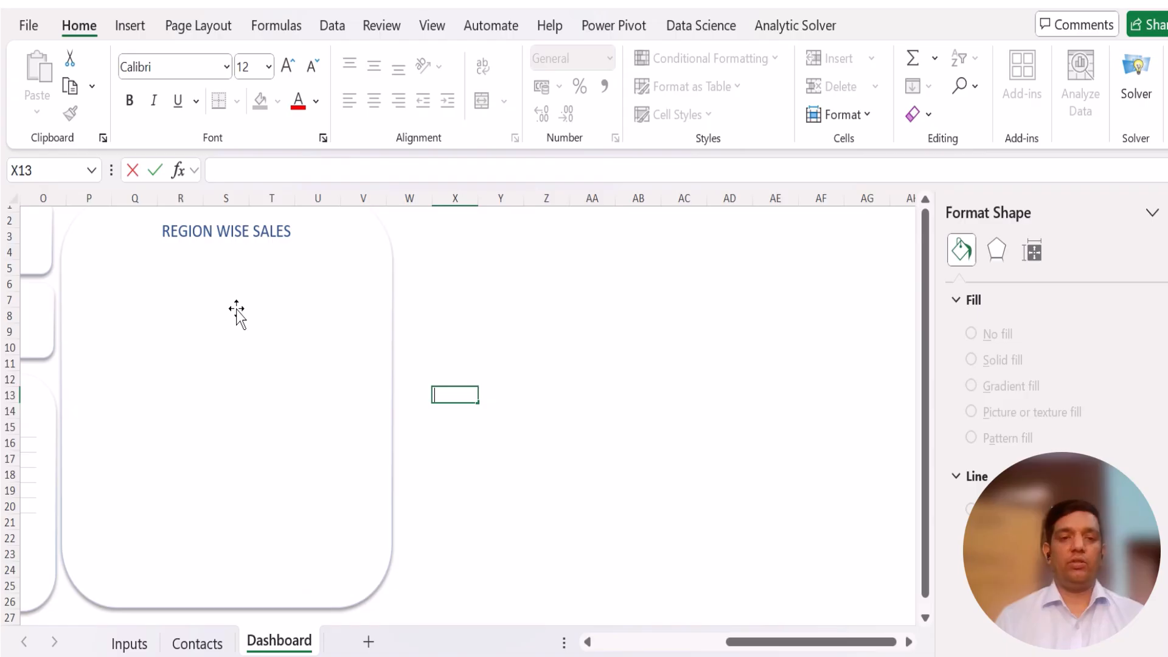
click(429, 343)
click(245, 342)
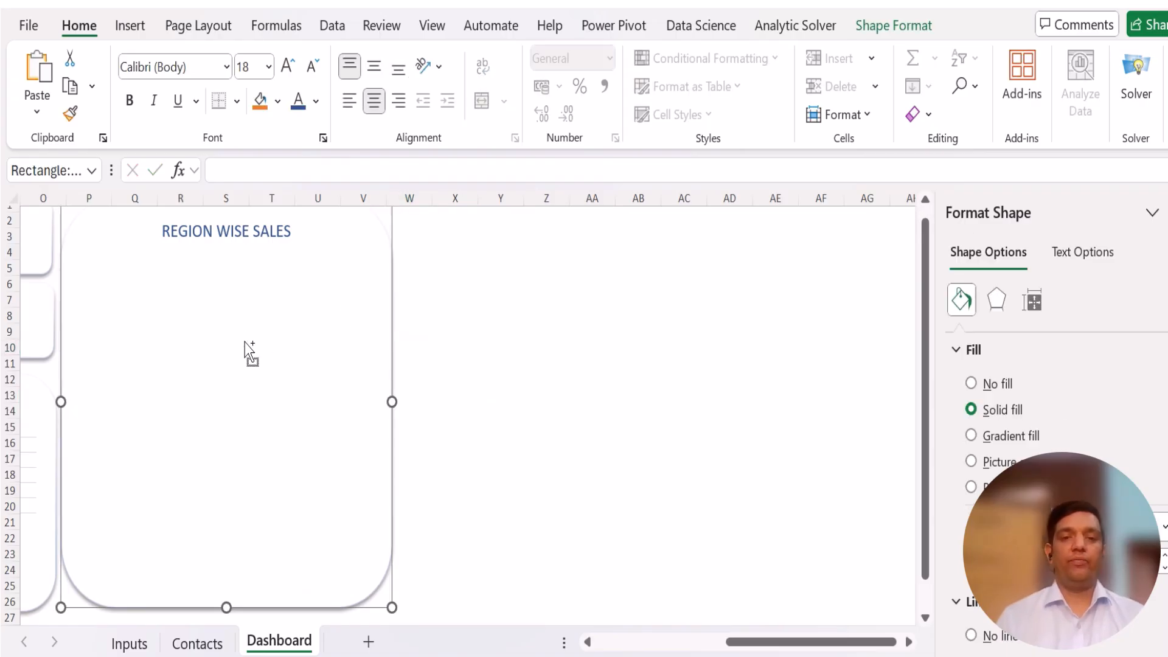
key(ctrl+v)
click(258, 265)
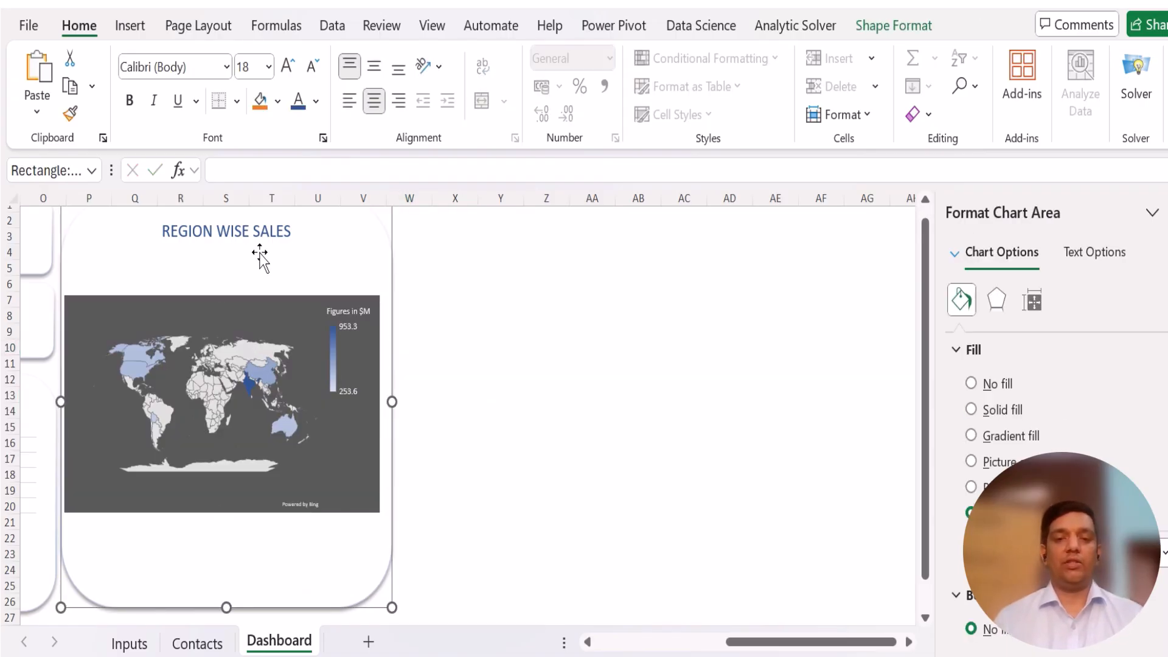
Step: Apply the light chart style with a horizontal legend above the map to the REGION WISE SALES chart
click(254, 301)
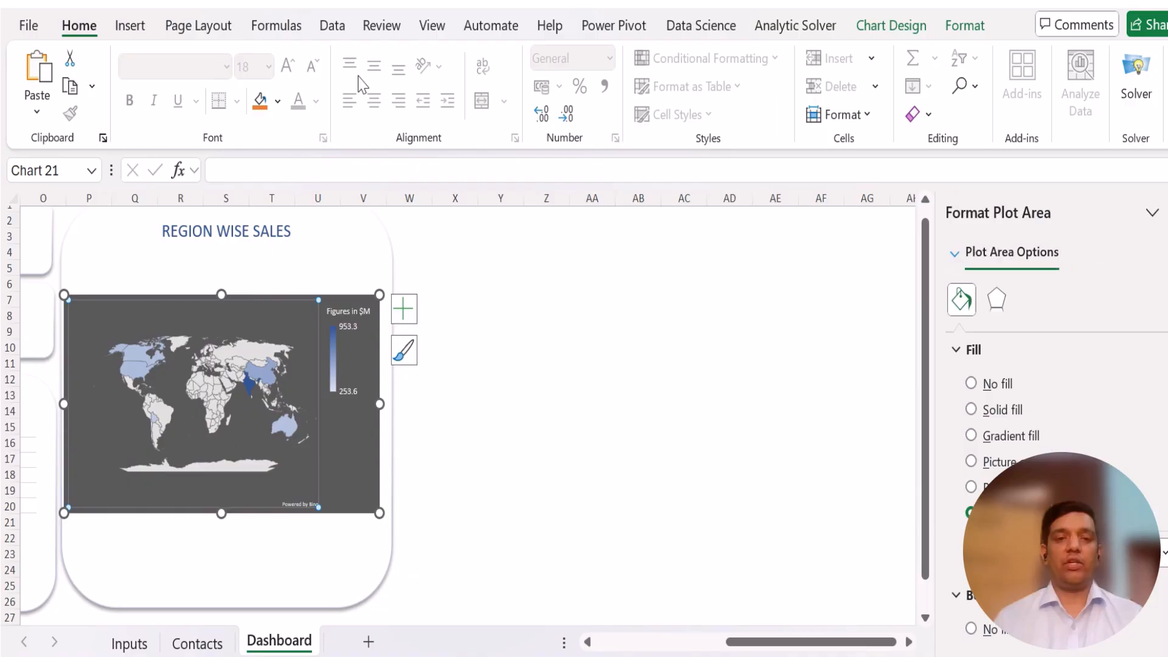
click(361, 301)
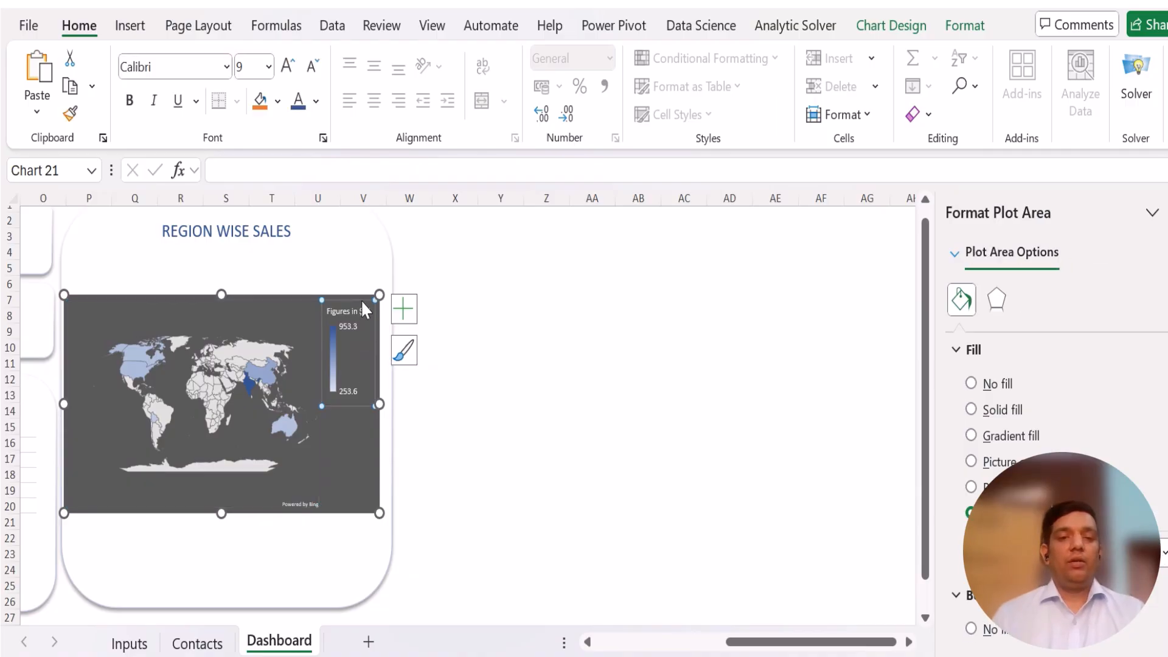
click(302, 306)
click(309, 90)
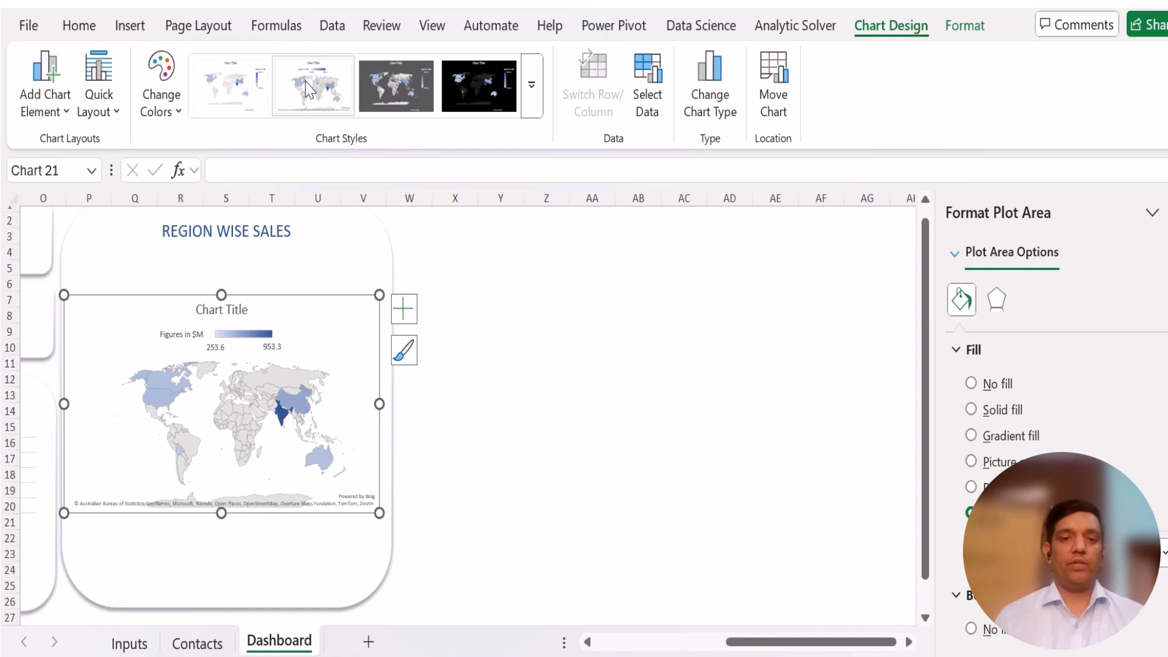
click(498, 408)
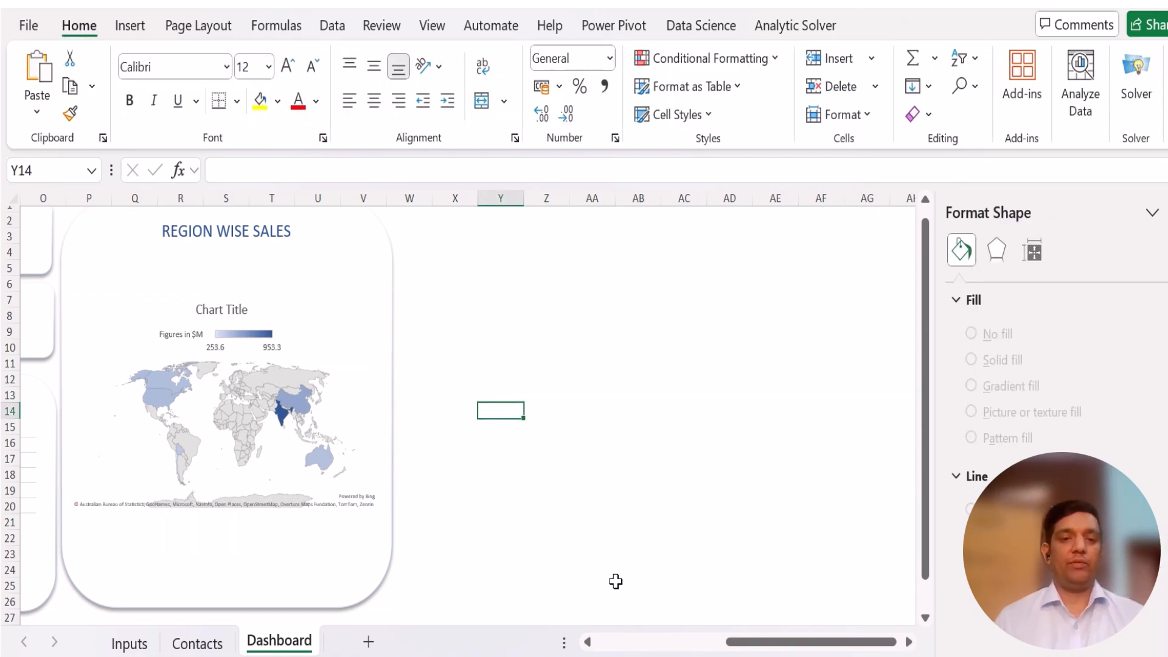
drag(753, 650, 623, 649)
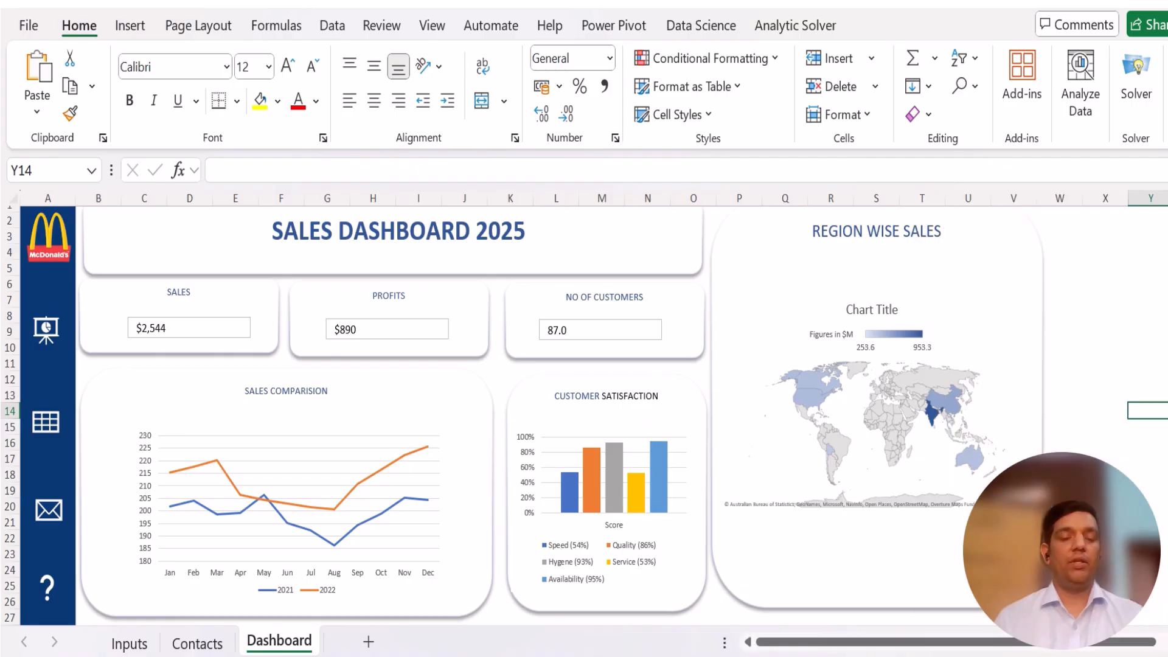
click(1089, 312)
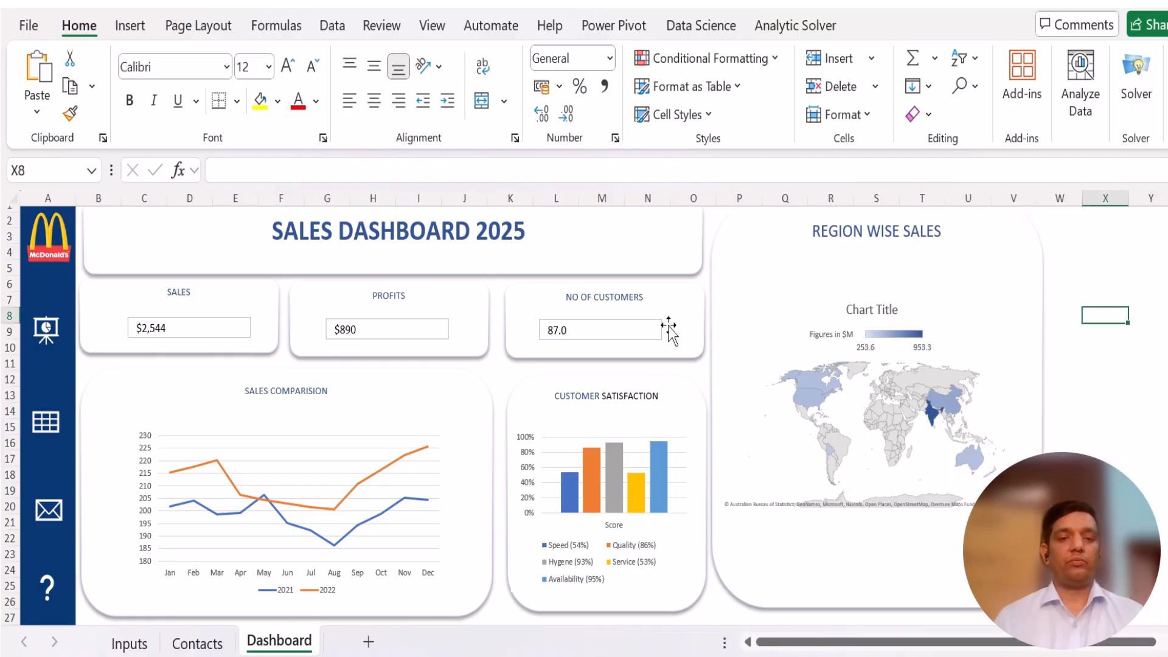
click(453, 396)
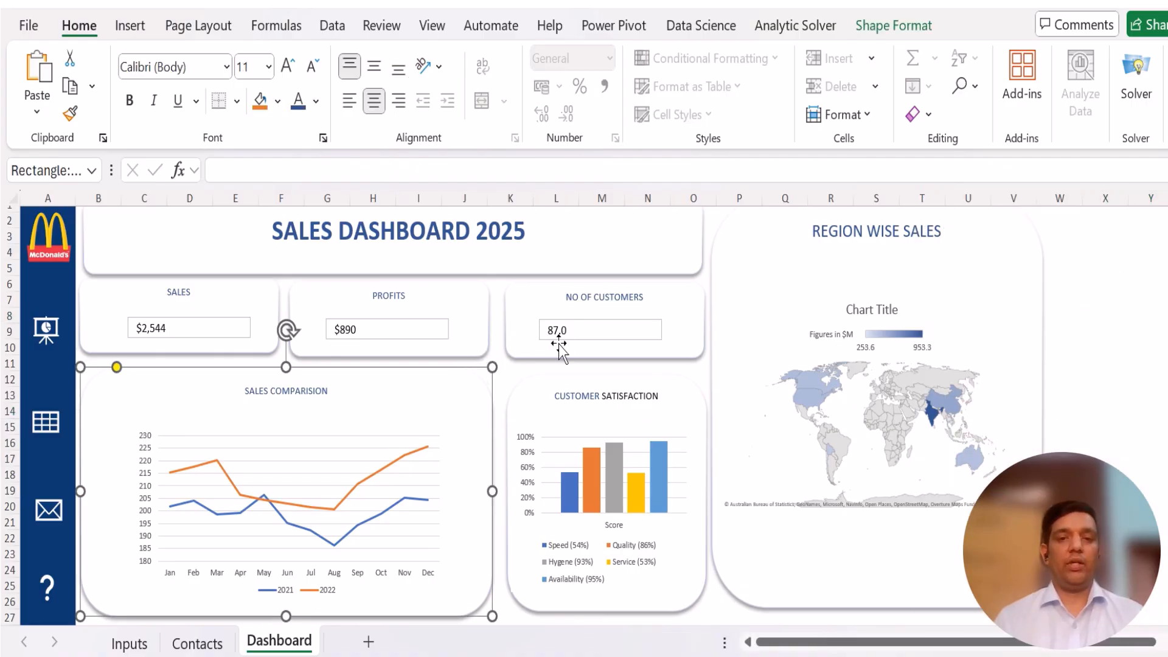
click(622, 315)
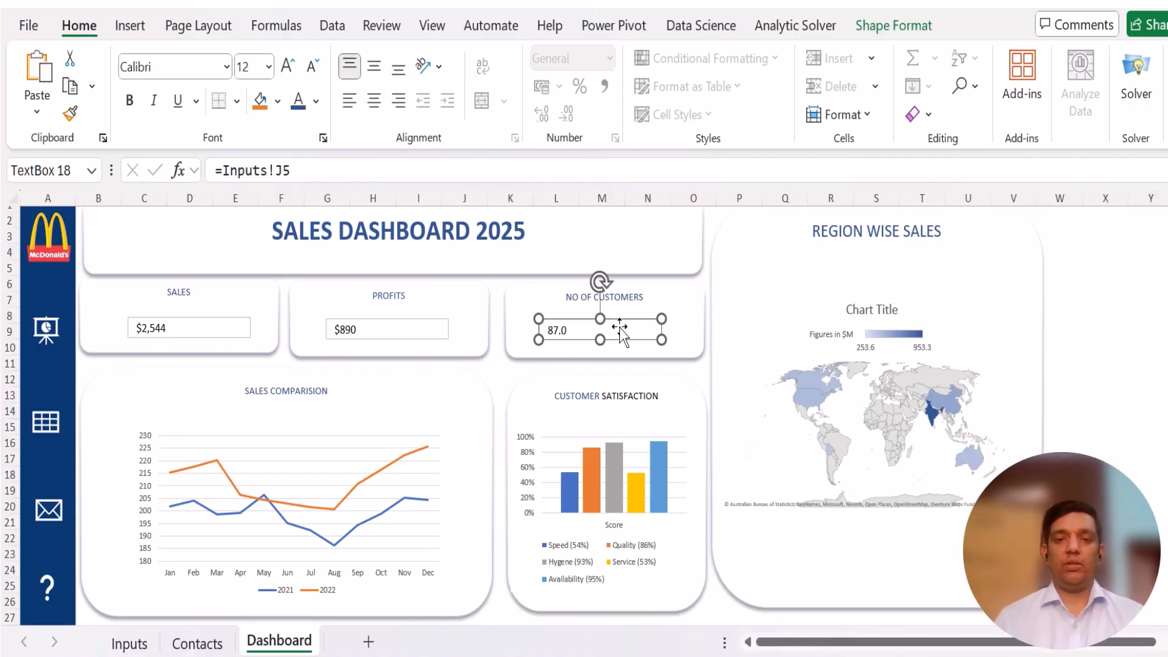
ctrl+click(426, 329)
ctrl+click(219, 332)
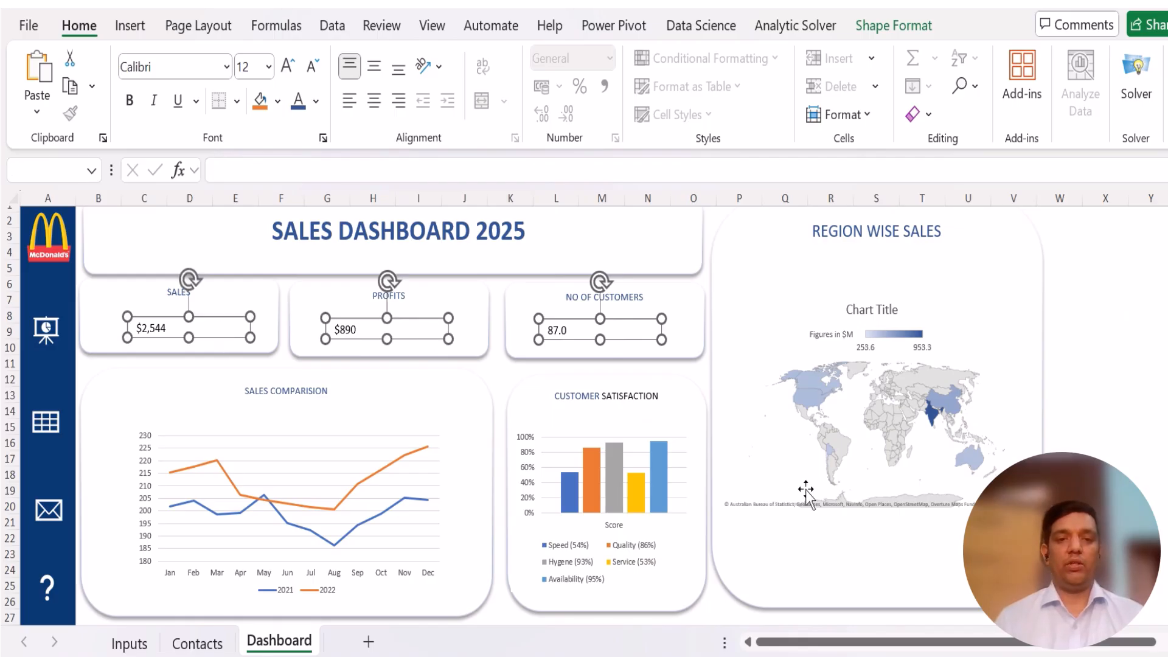
click(638, 329)
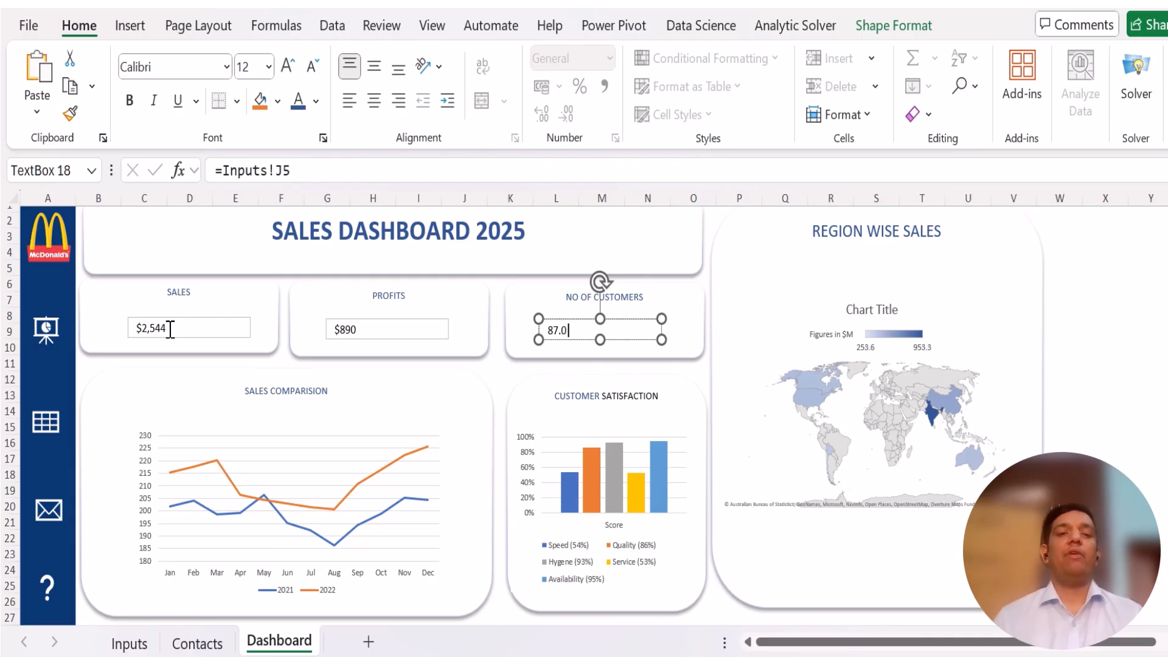
click(528, 304)
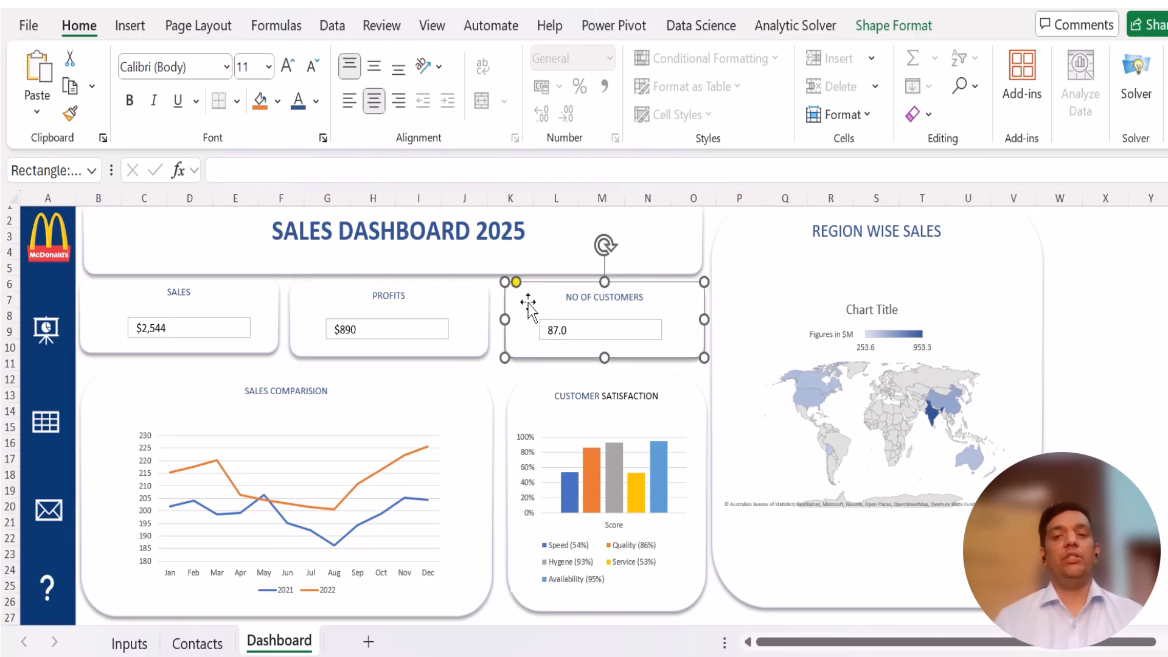
Step: Remove the outline from the SALES, PROFITS and NO OF CUSTOMERS value boxes and from the SALES card
click(535, 332)
ctrl+click(414, 326)
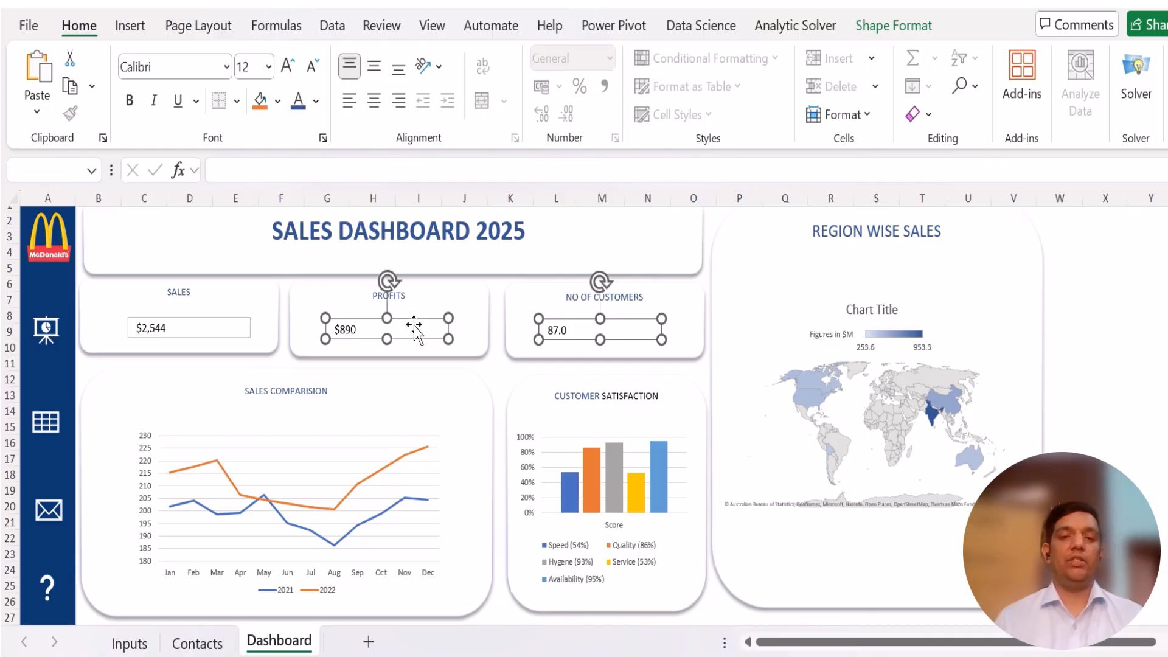
ctrl+click(179, 318)
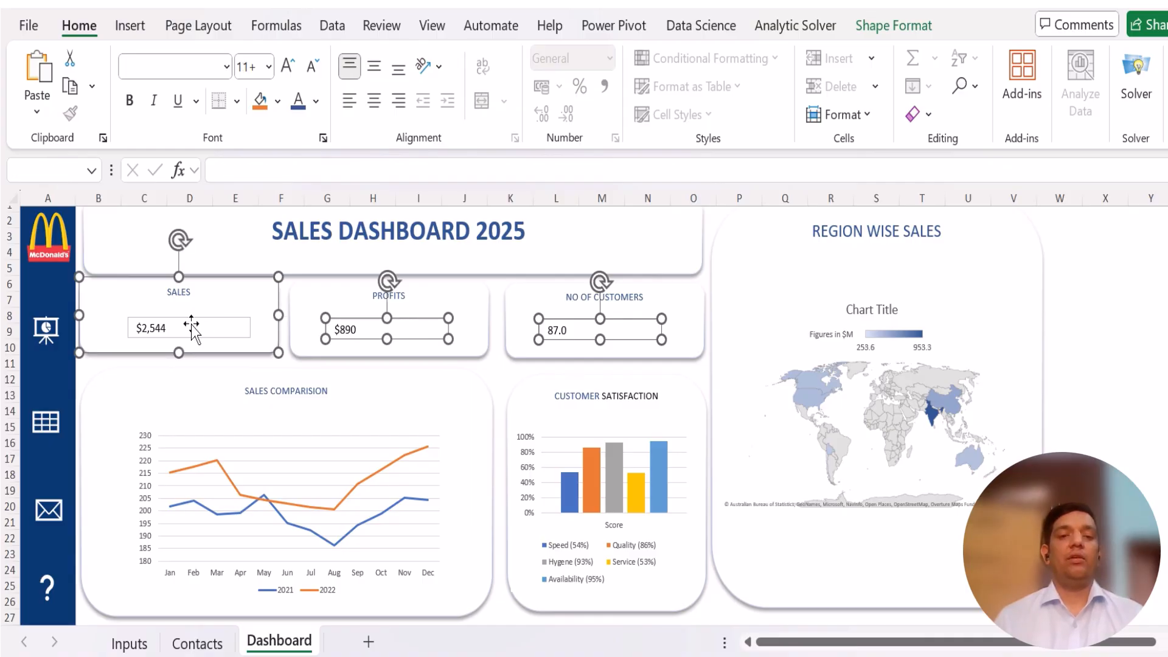
ctrl+click(200, 328)
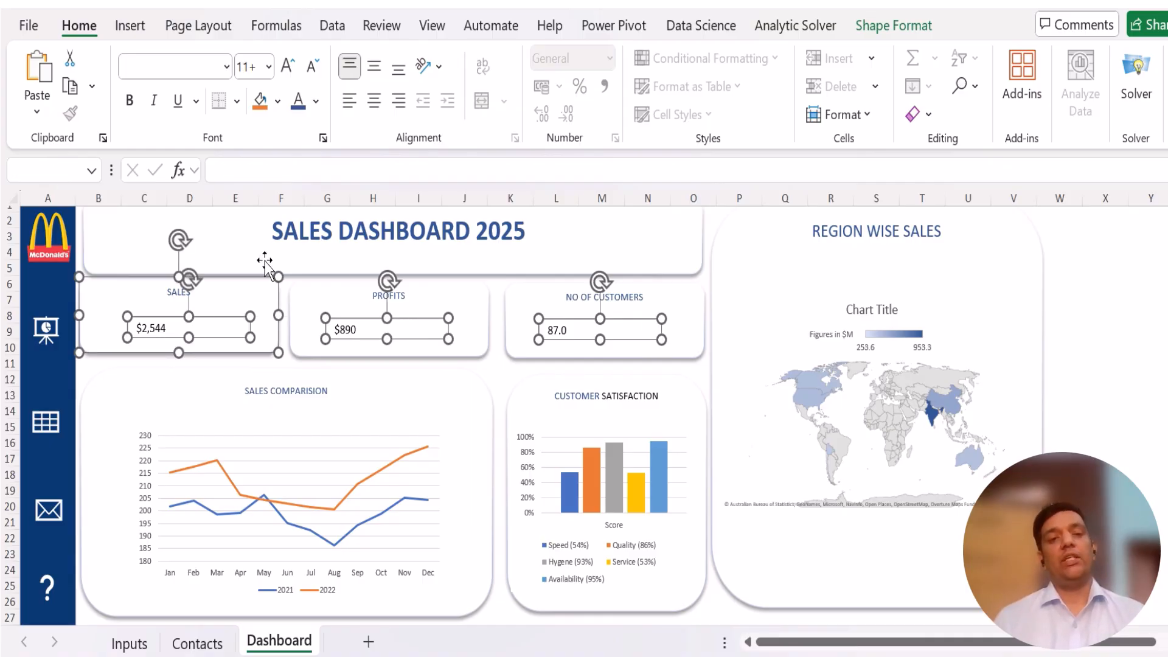
right_click(230, 336)
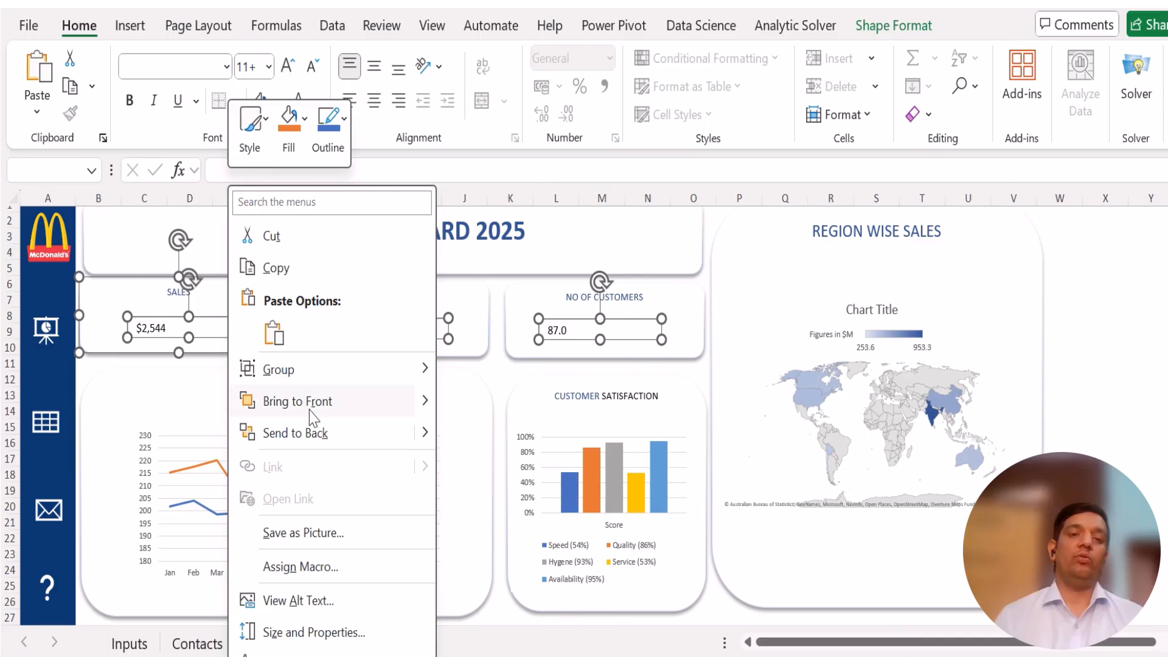
click(345, 627)
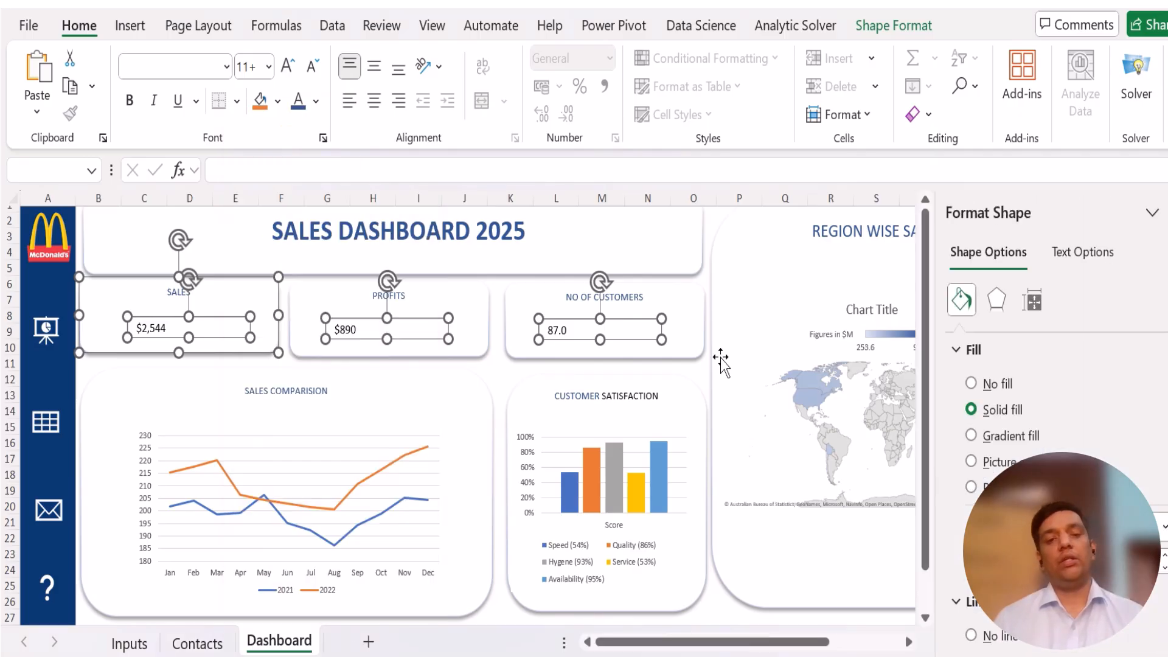
click(975, 634)
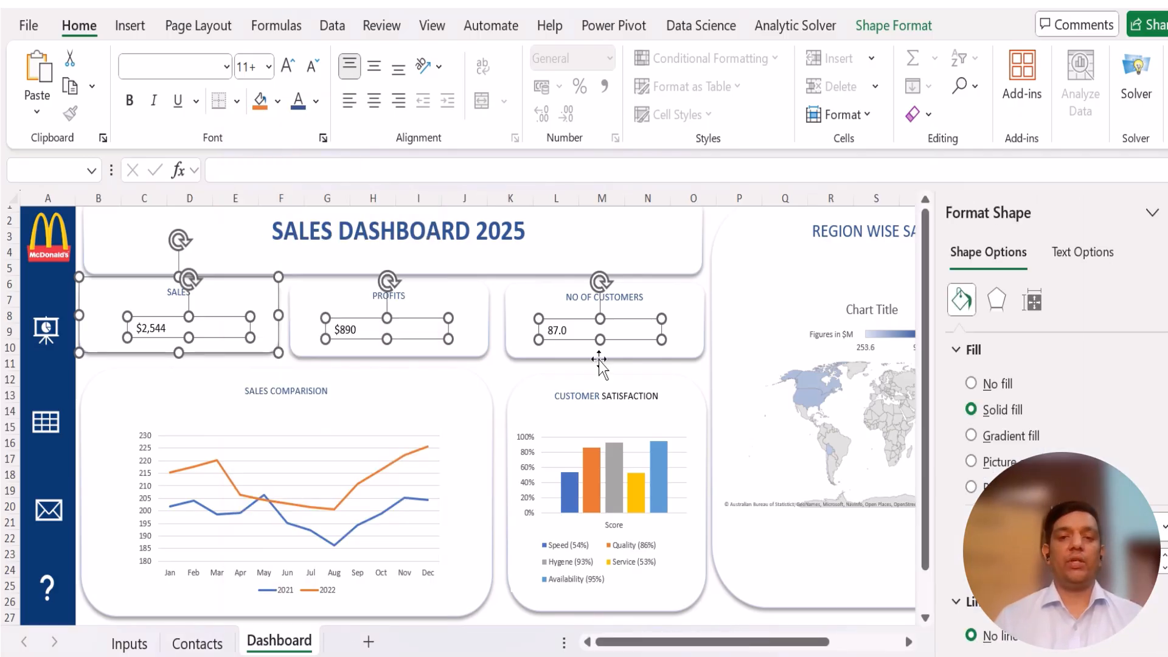
click(530, 389)
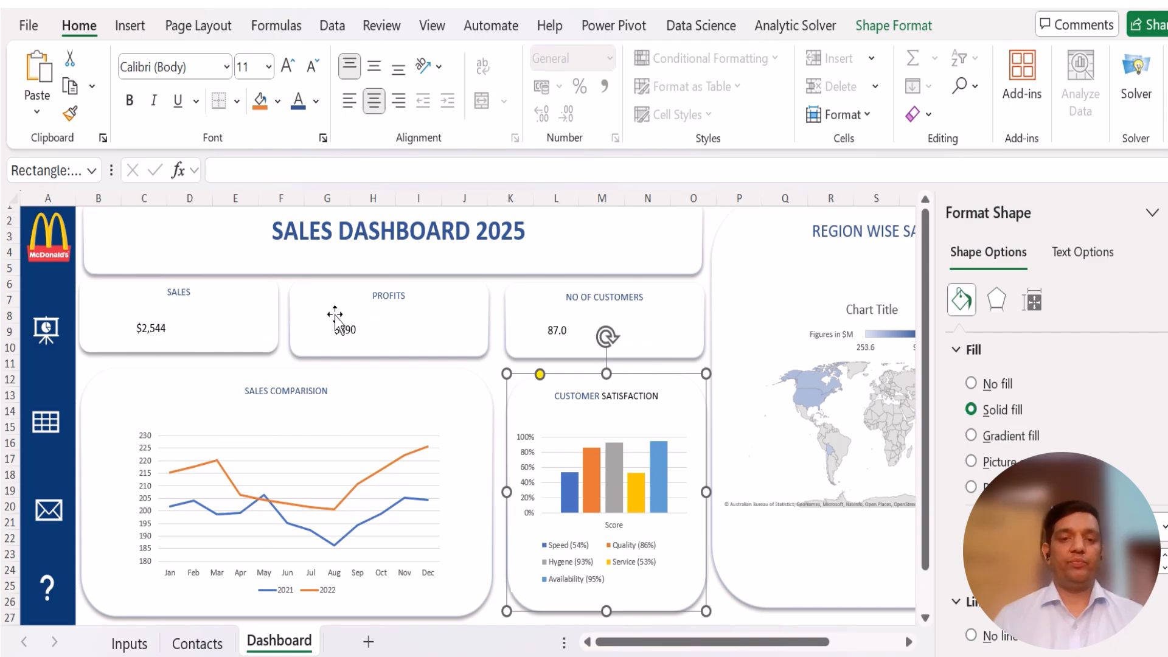
Step: Left-align the SALES card's heading and place the sales value box directly beneath it
click(207, 310)
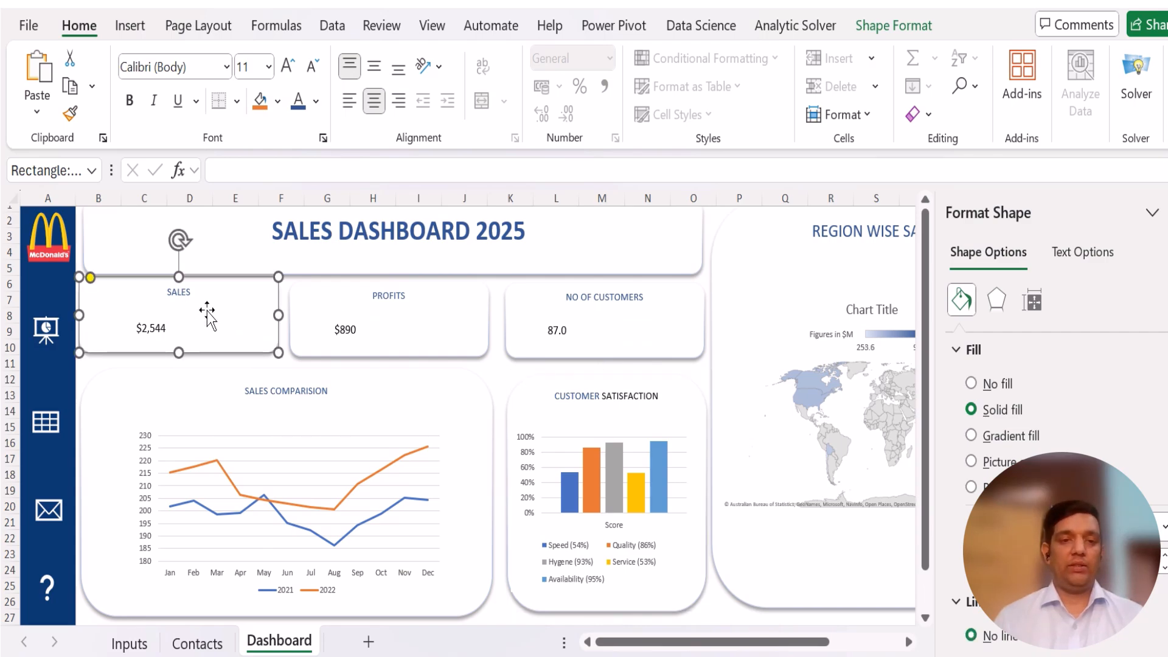
click(157, 327)
drag(156, 326, 120, 339)
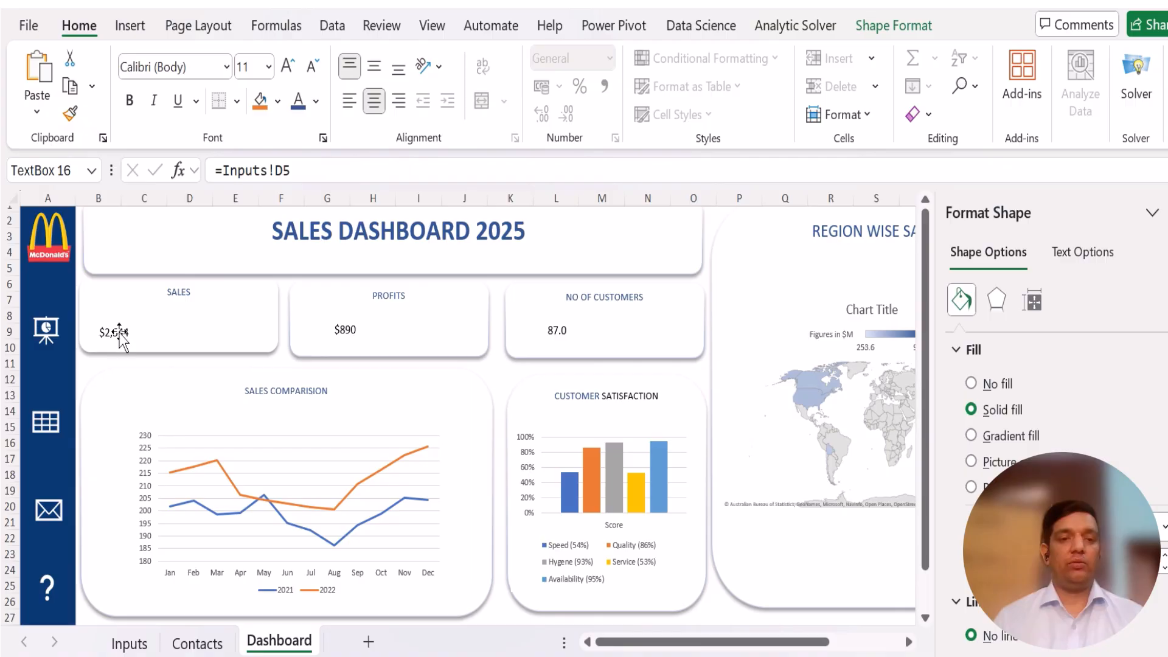
click(185, 293)
key(ctrl+l)
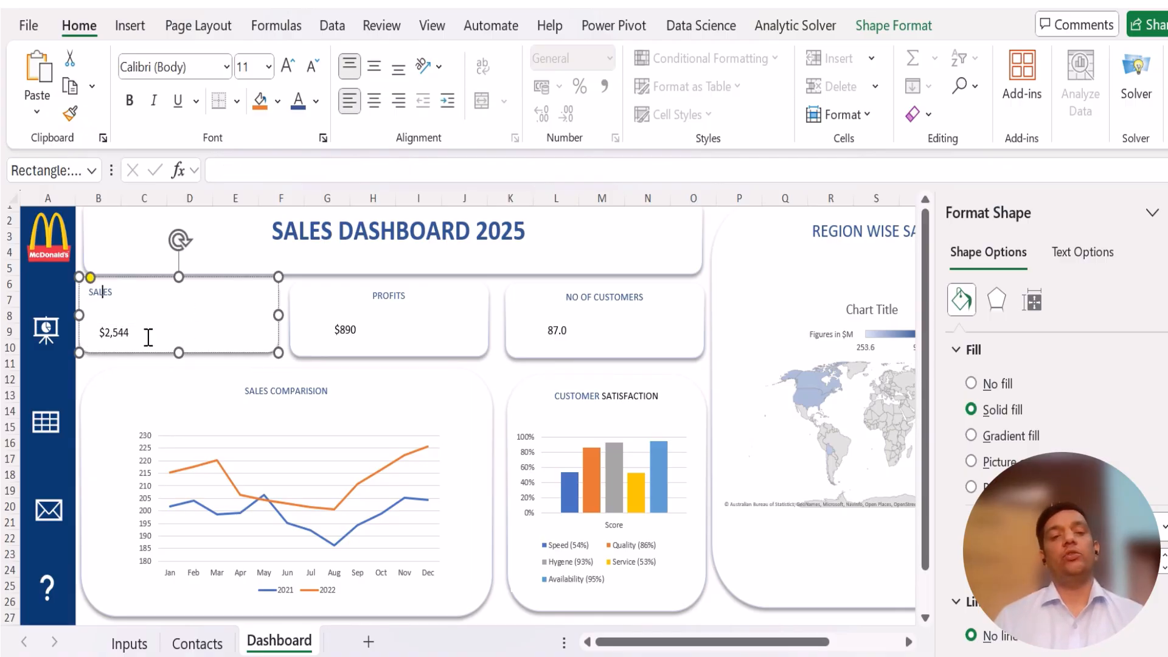
click(116, 332)
drag(115, 332, 106, 322)
click(197, 303)
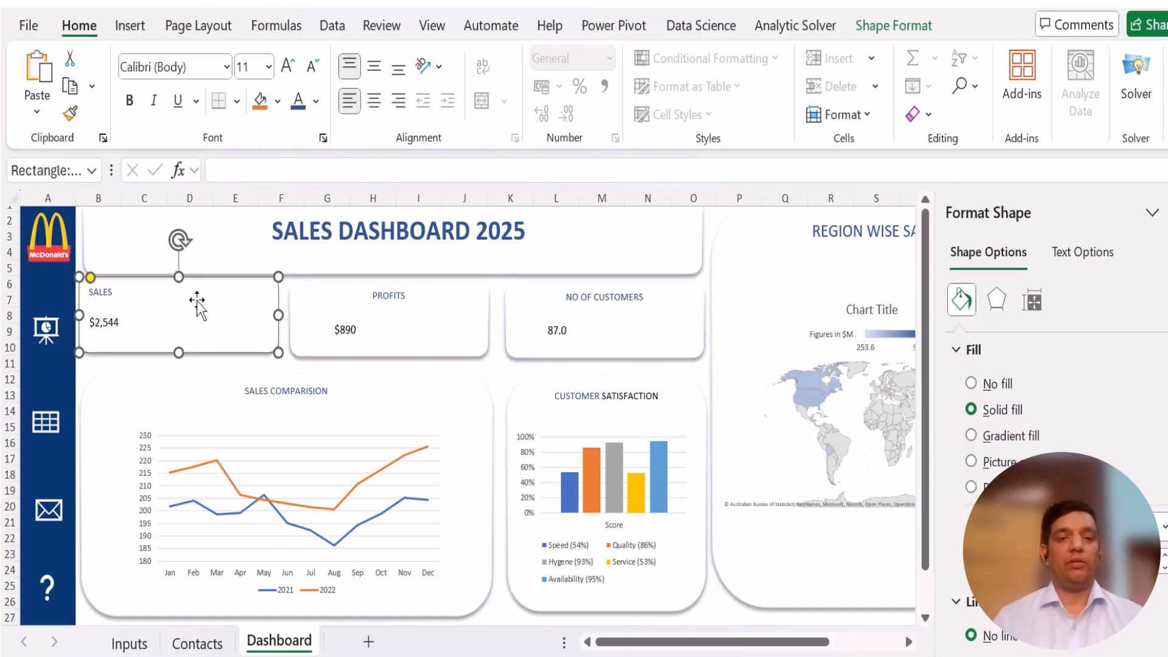
Step: Insert a 3-D pie chart of the Actual and Target sales in C5:D6 of the Inputs sheet and delete its title
click(129, 643)
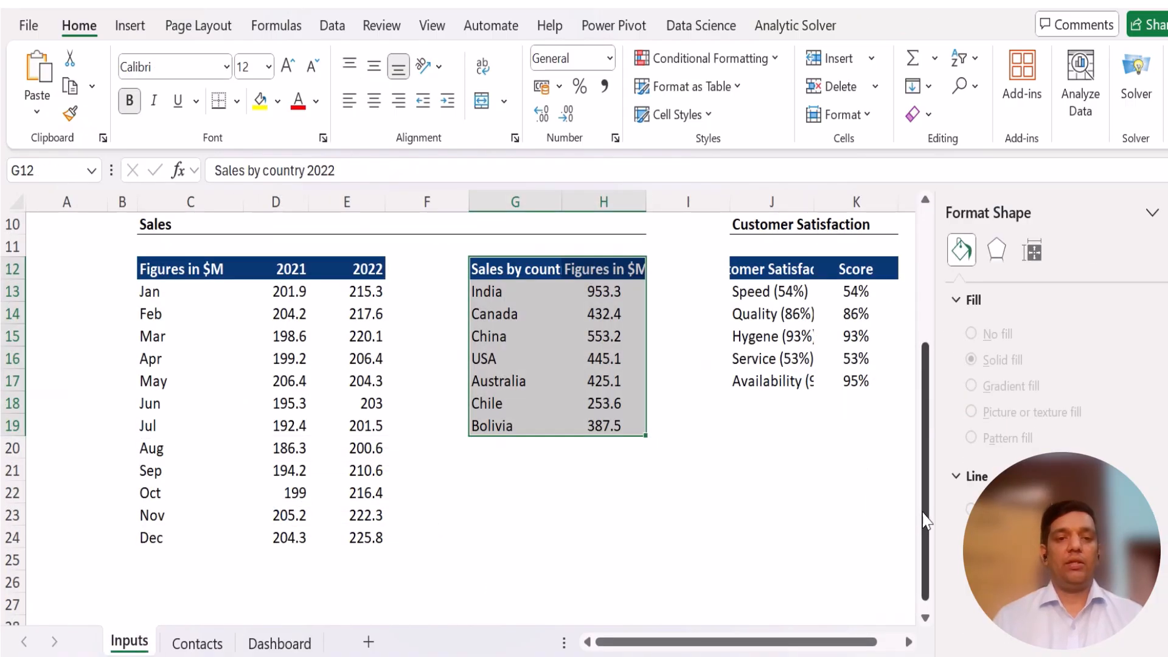
drag(925, 517, 925, 383)
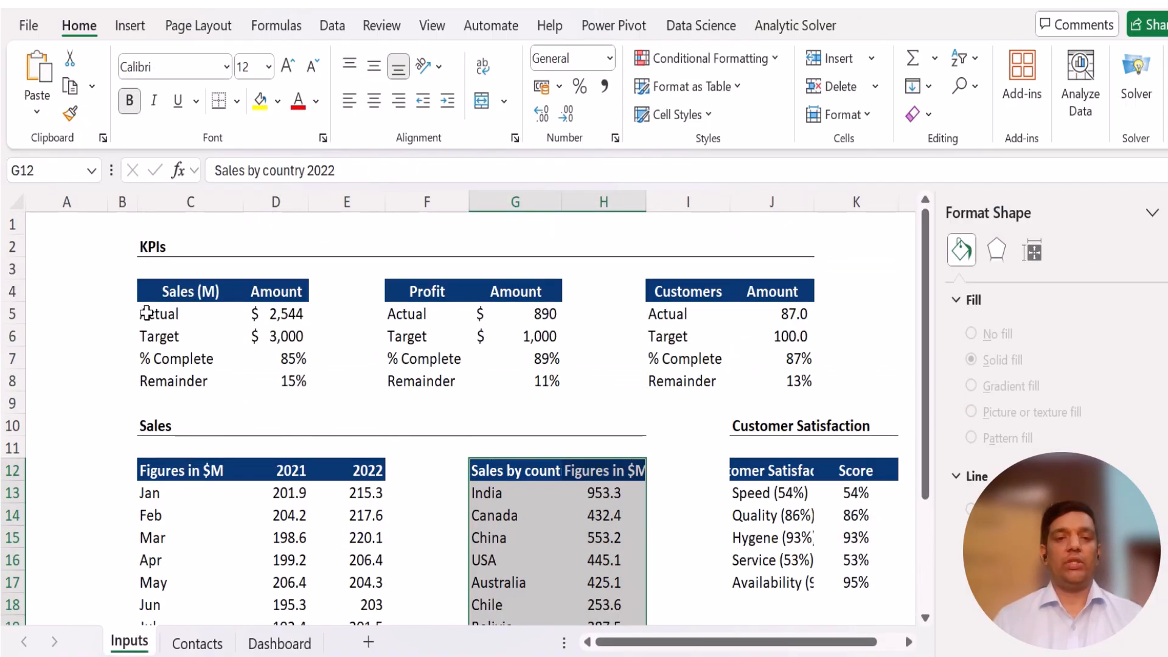
drag(152, 314, 288, 333)
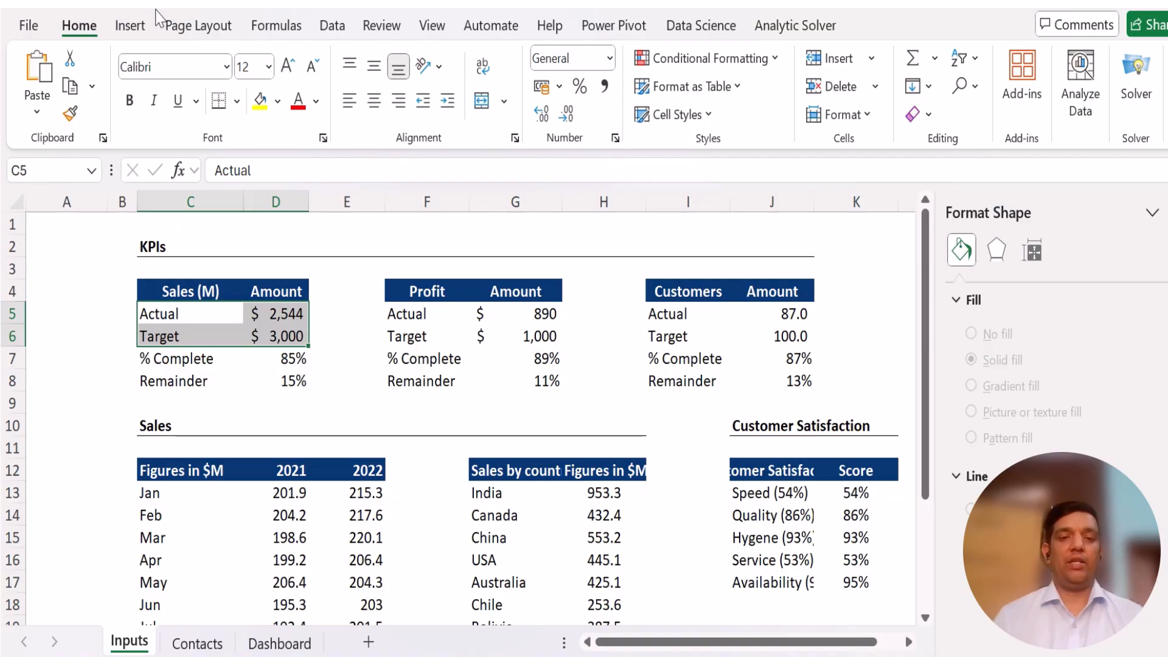
click(130, 26)
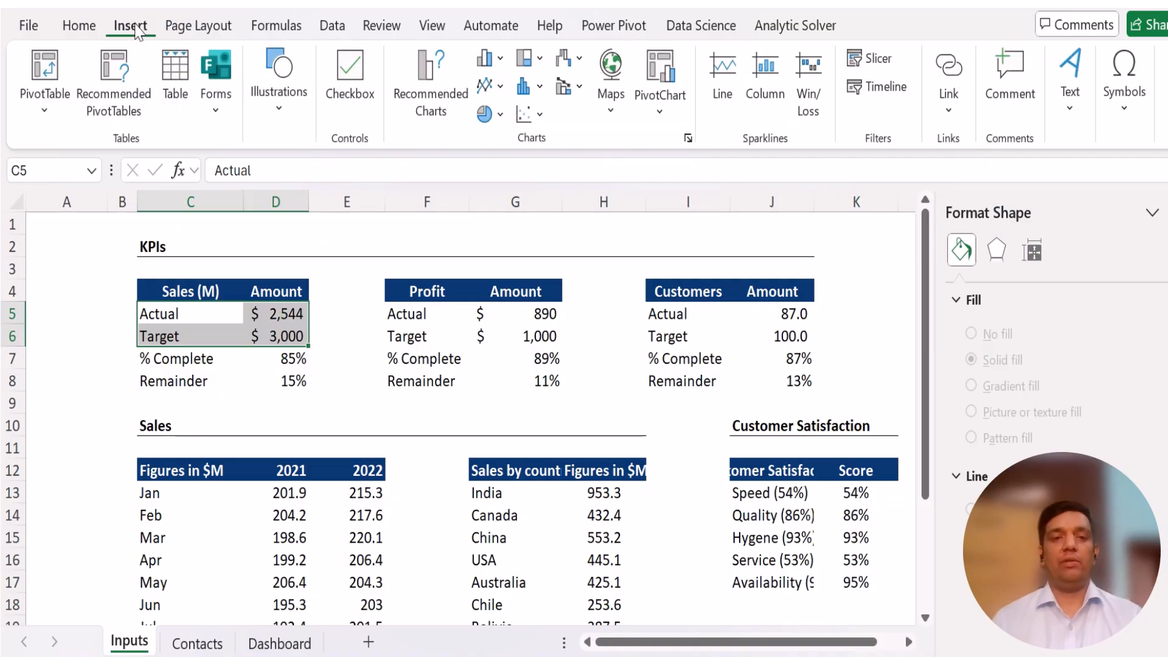
click(446, 100)
click(874, 16)
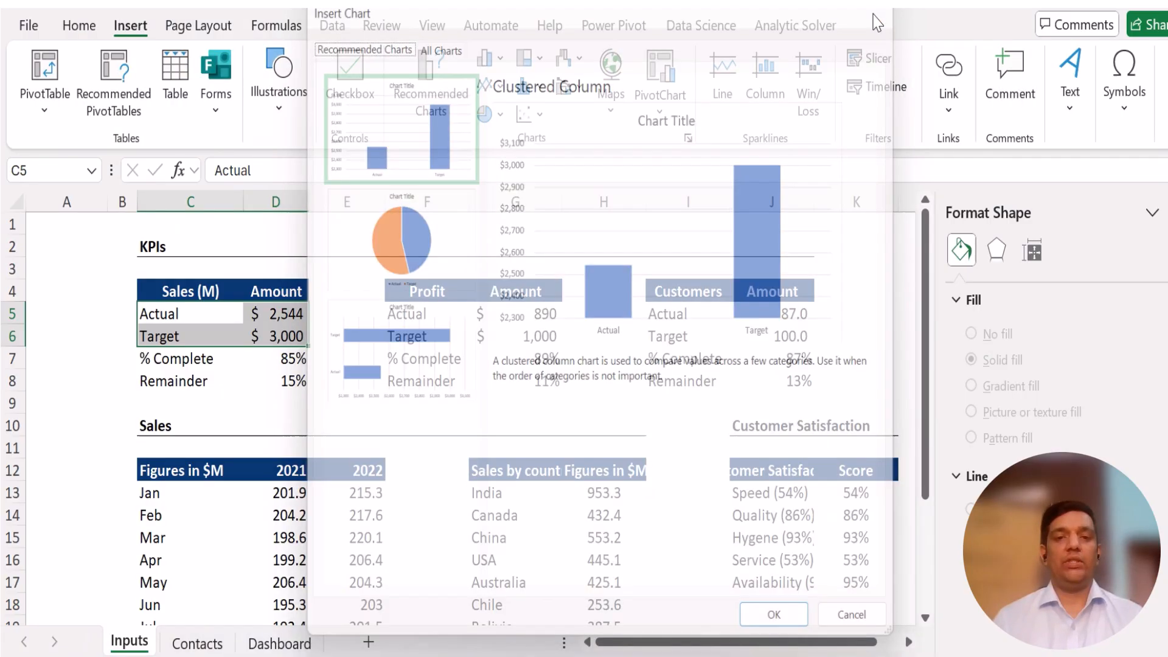
click(490, 113)
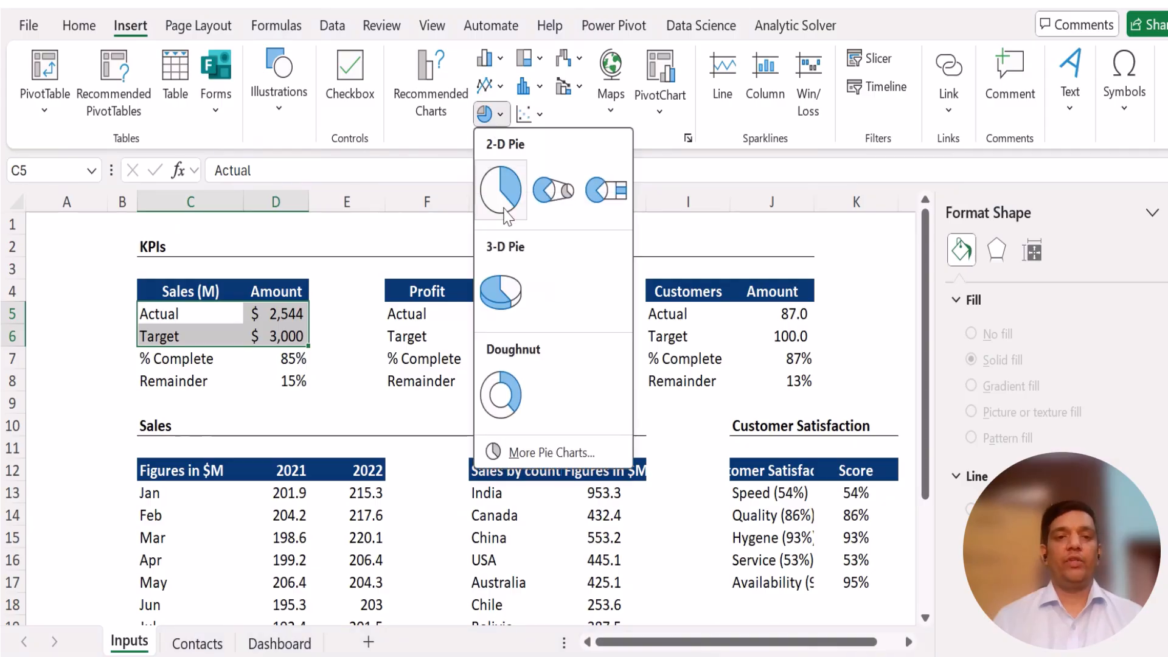
click(501, 292)
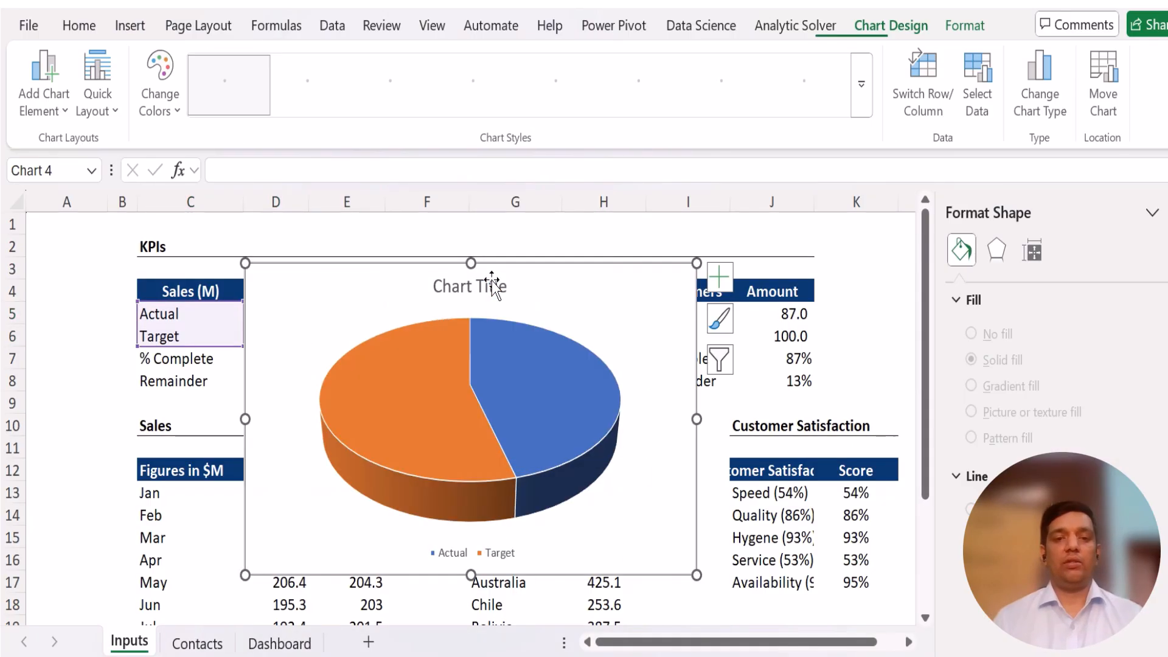
click(491, 281)
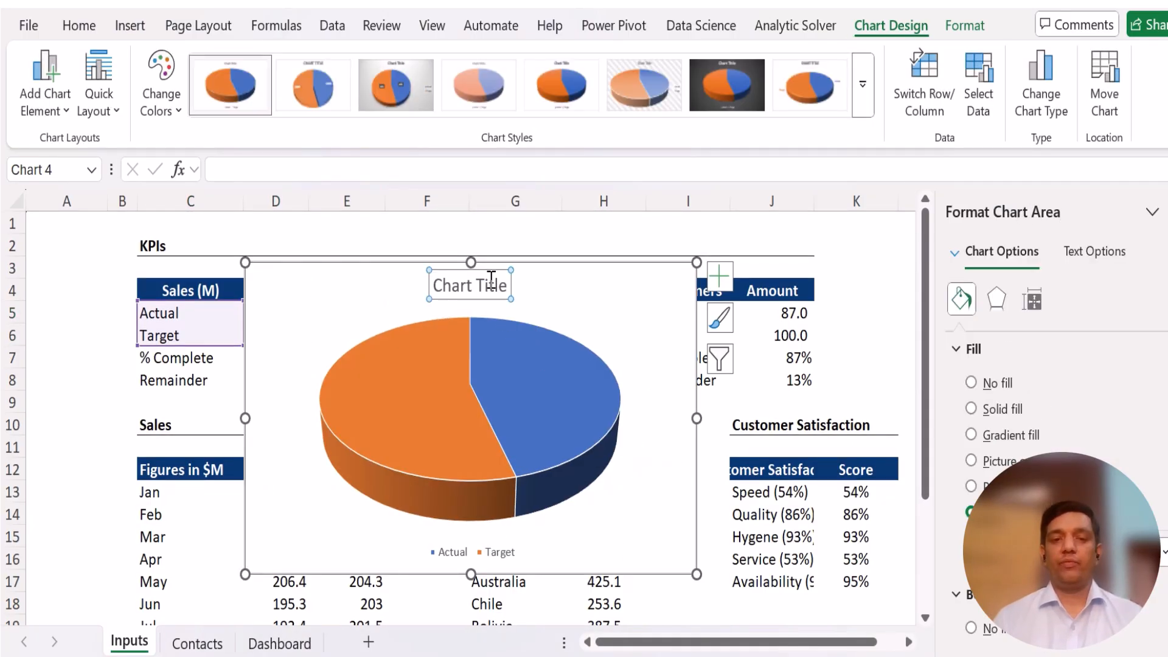
key(Delete)
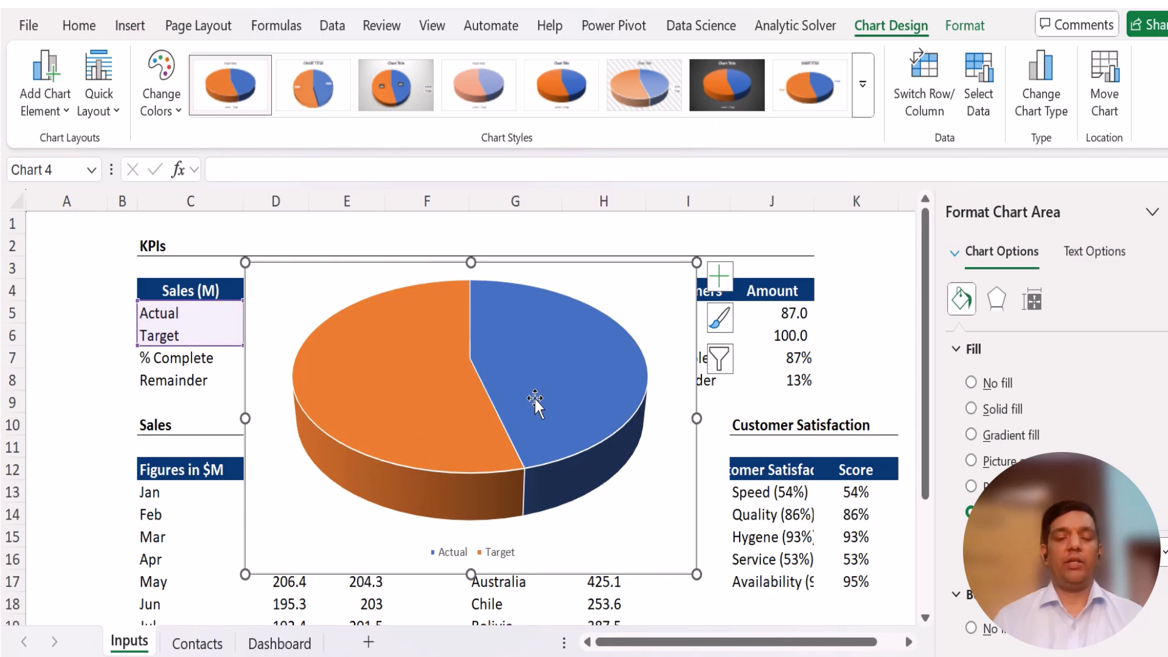
Step: Cut the pie chart from the Inputs sheet and paste it at the SALES card on the Dashboard sheet
key(Delete)
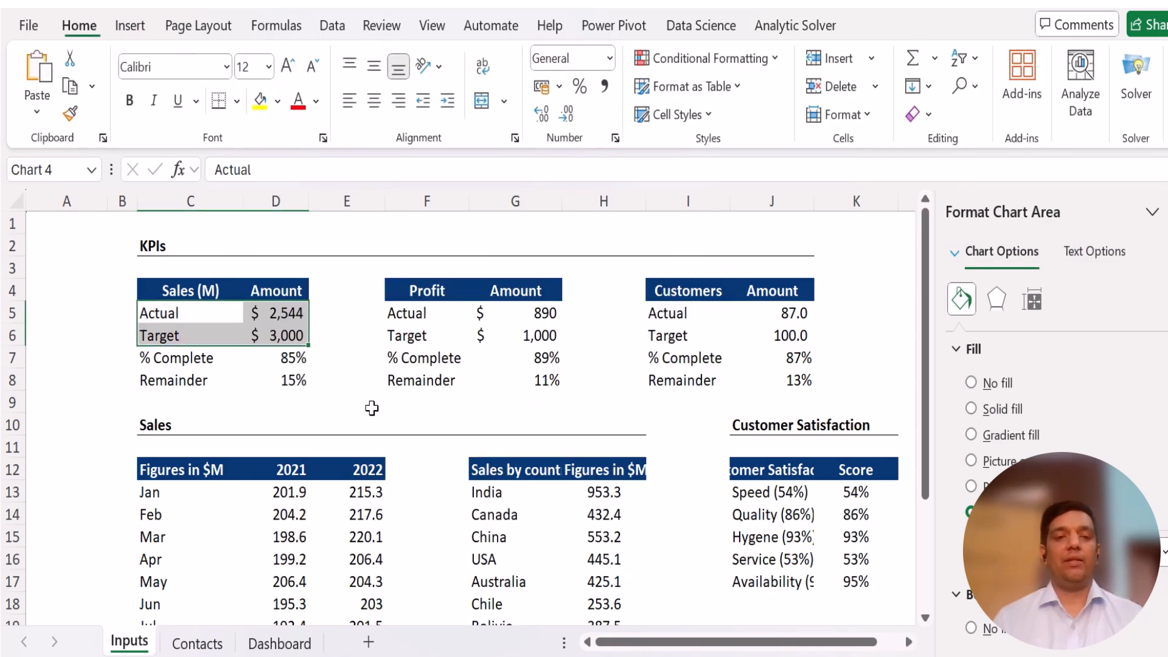
click(280, 643)
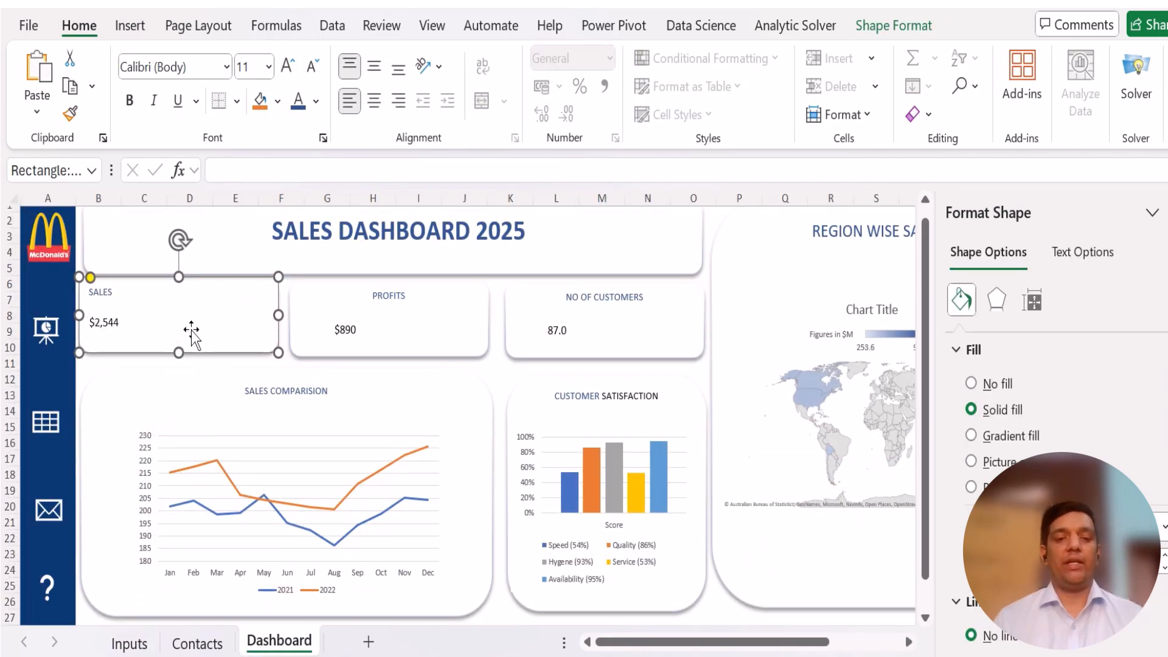
click(191, 330)
ctrl+click(230, 309)
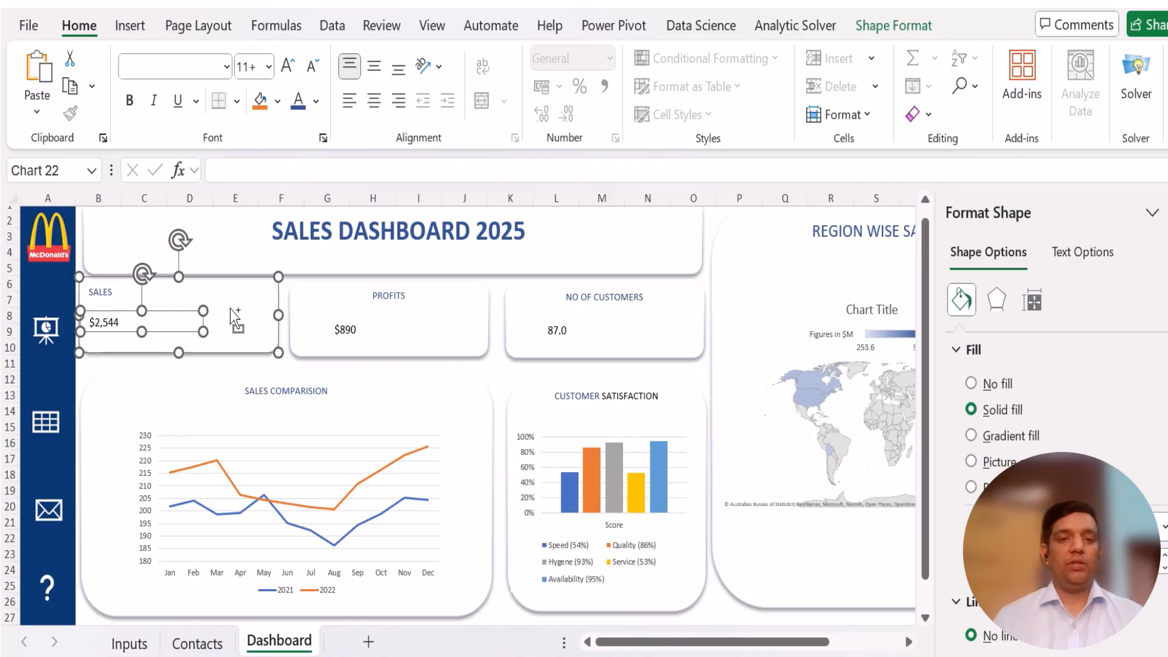
key(ctrl+v)
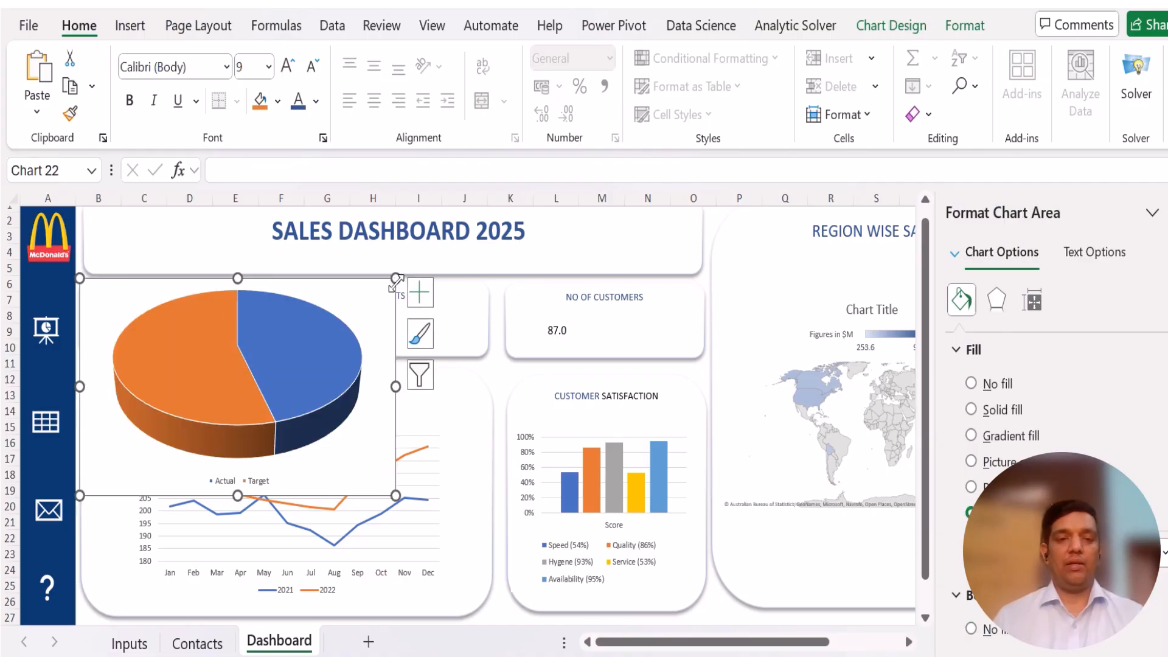
Step: Shrink the pie chart to fit inside the SALES card beside the sales value and set its border to no line
drag(396, 278, 240, 279)
click(282, 378)
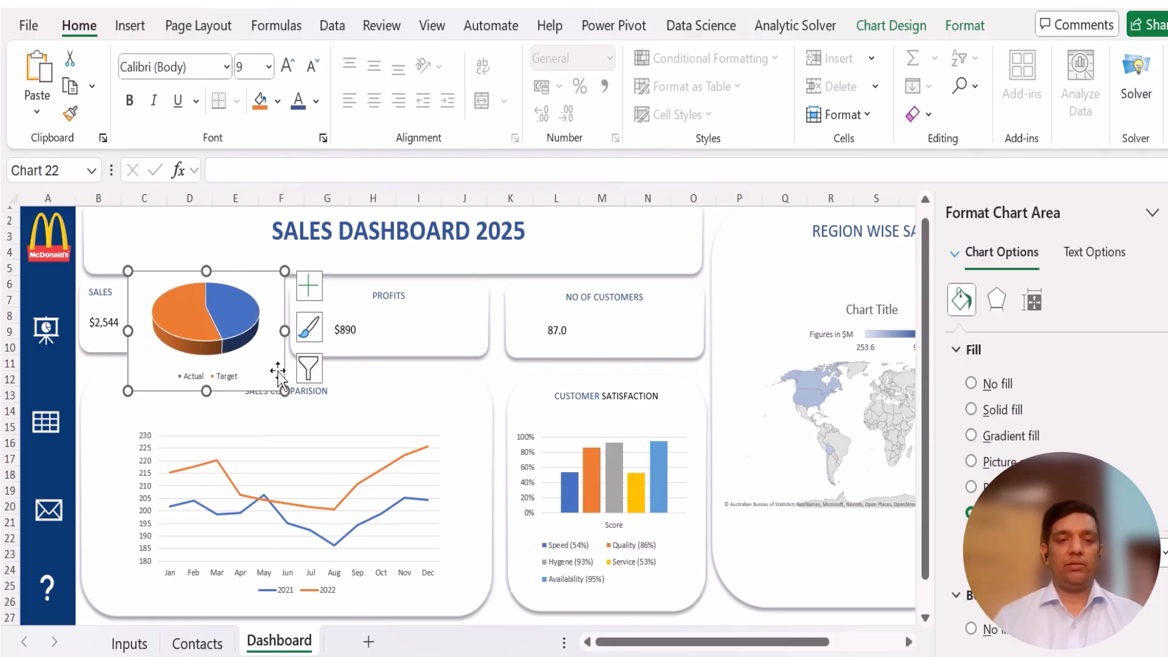
drag(284, 390, 249, 332)
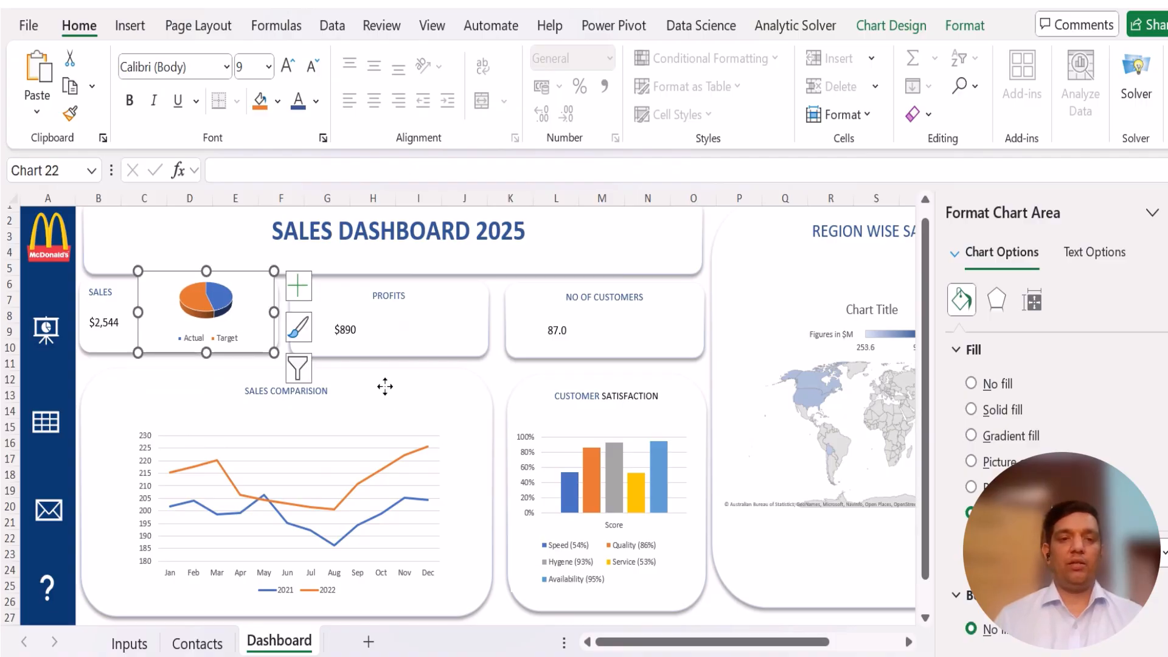
click(383, 387)
click(227, 313)
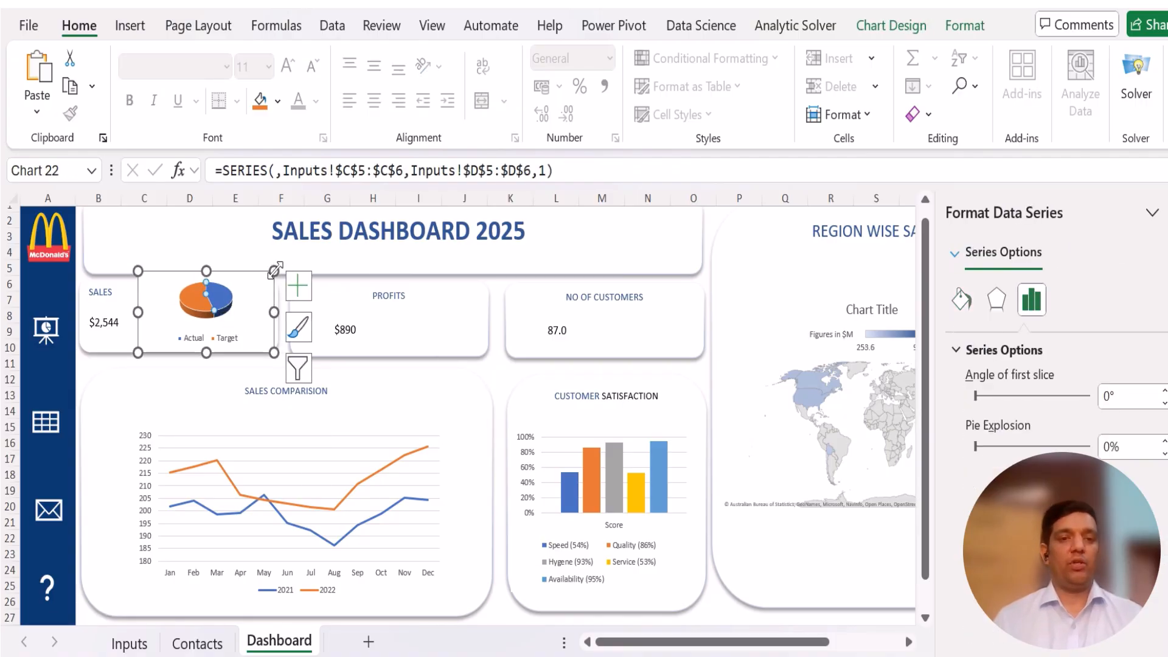
drag(268, 283, 269, 286)
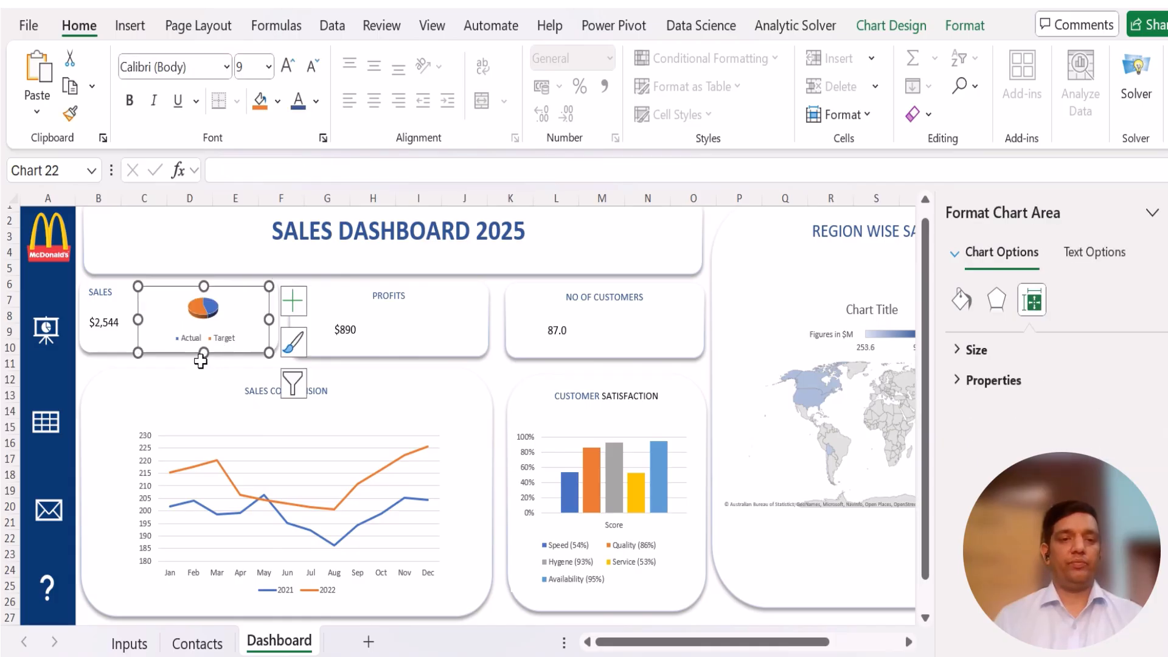
drag(204, 353, 205, 339)
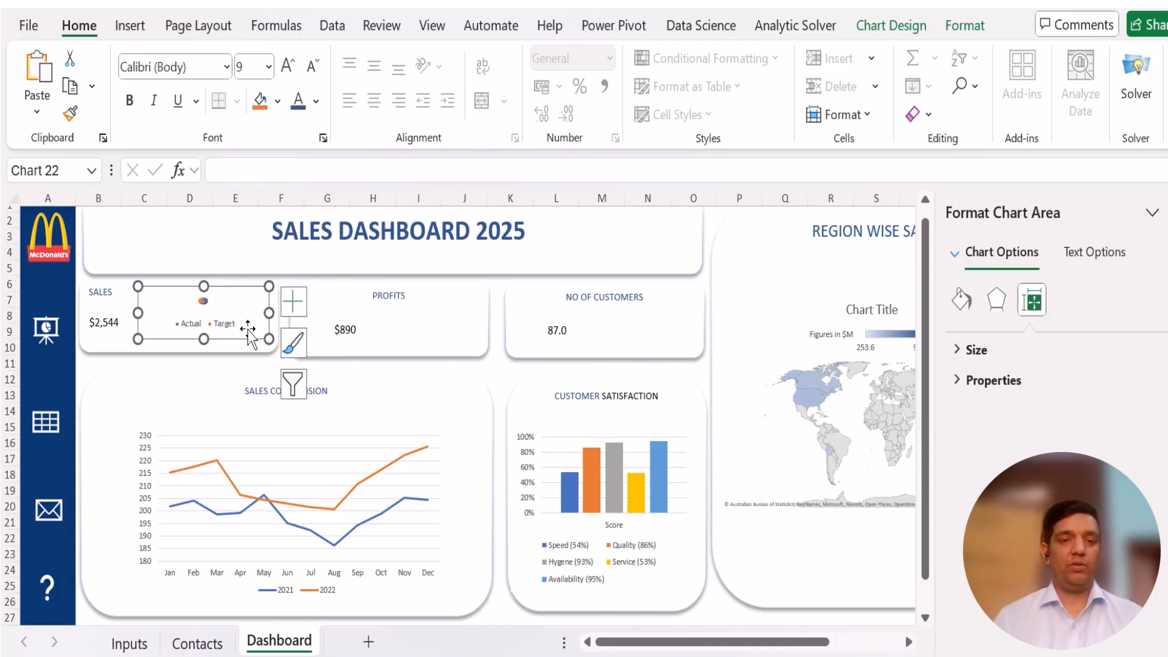
Step: Narrow the pie chart in the SALES card and delete its legend
drag(269, 313, 242, 316)
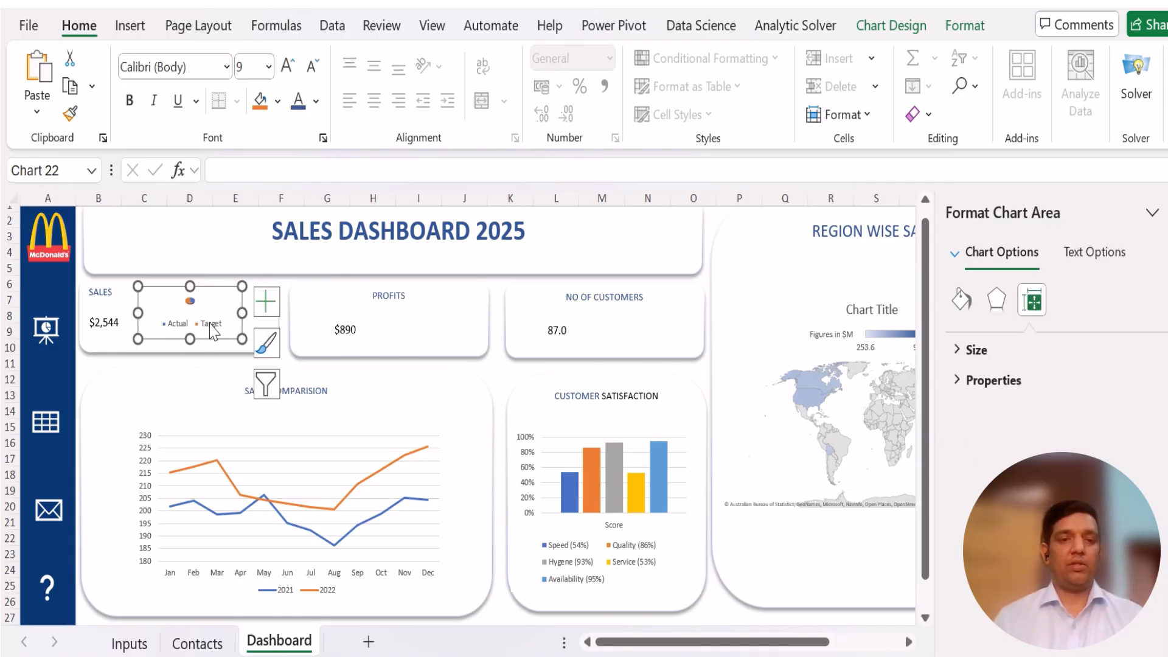
click(194, 321)
key(Delete)
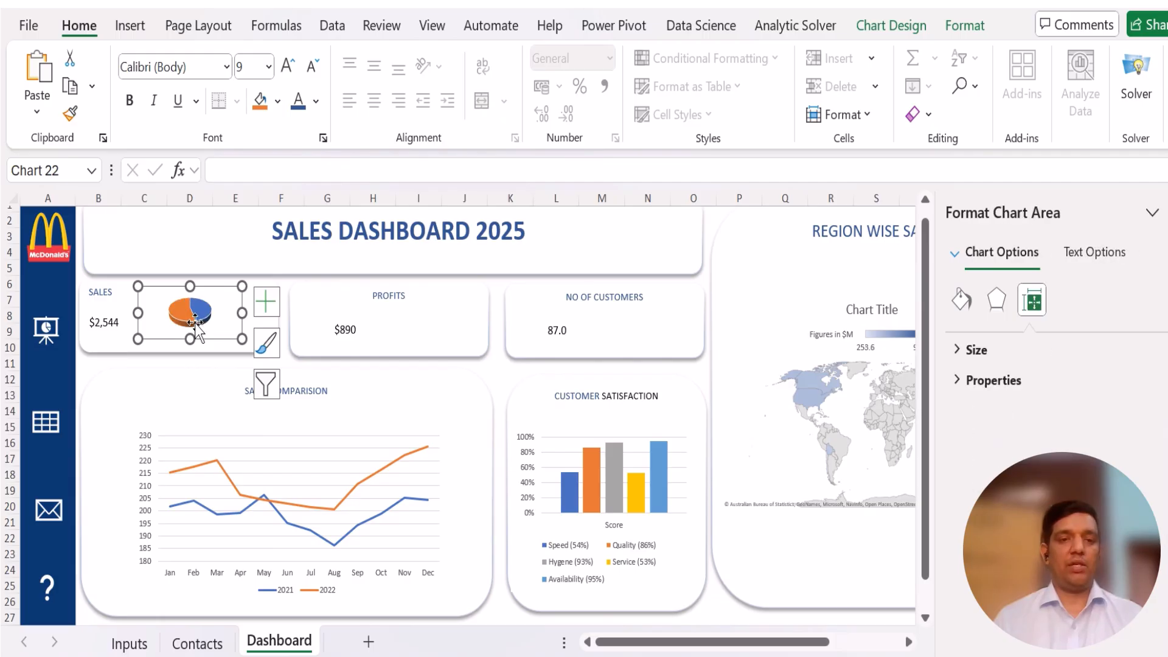
click(132, 390)
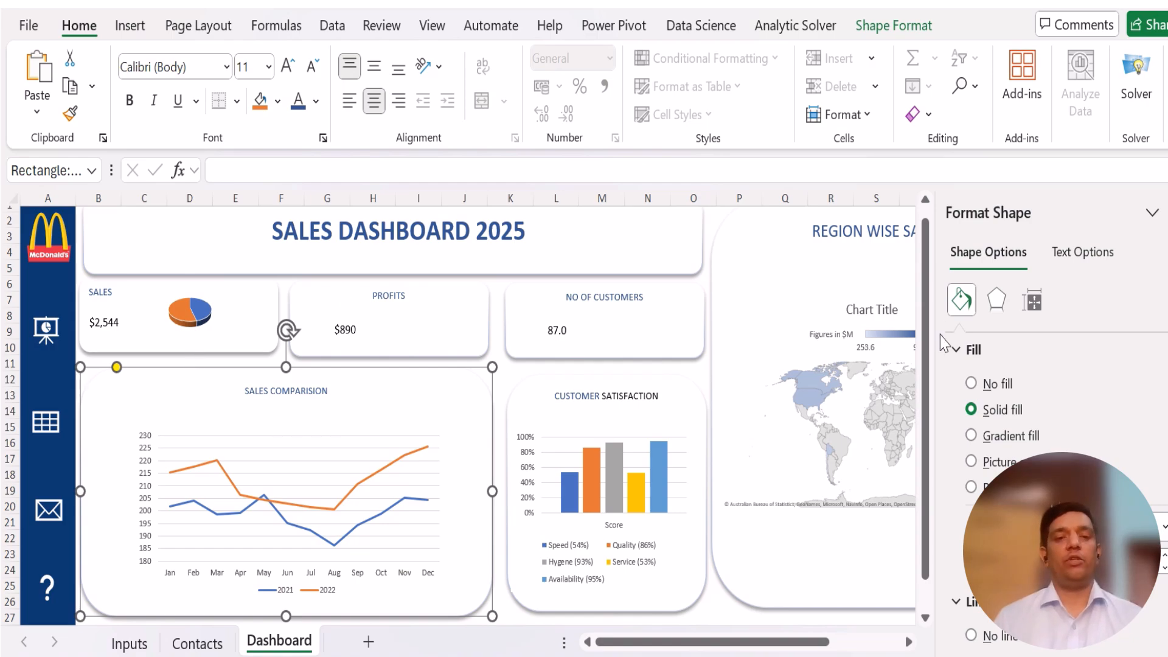
Step: Center the values inside the PROFITS and NO OF CUSTOMERS cards and close the shape formatting options
click(348, 330)
key(ctrl+e)
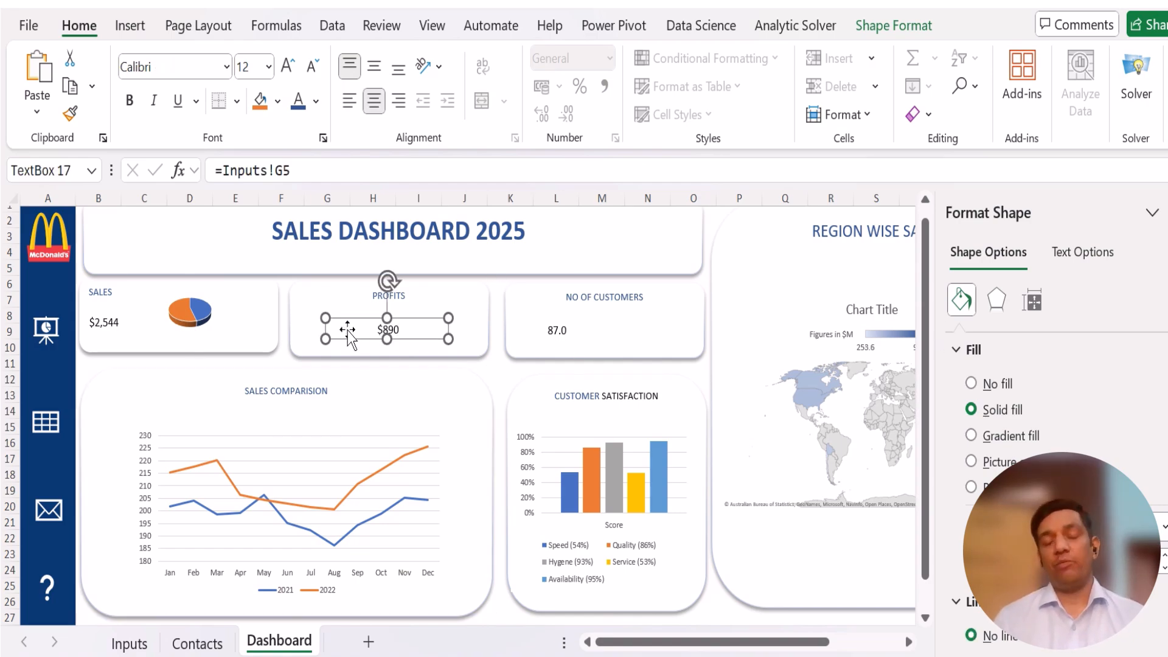
click(554, 334)
click(557, 334)
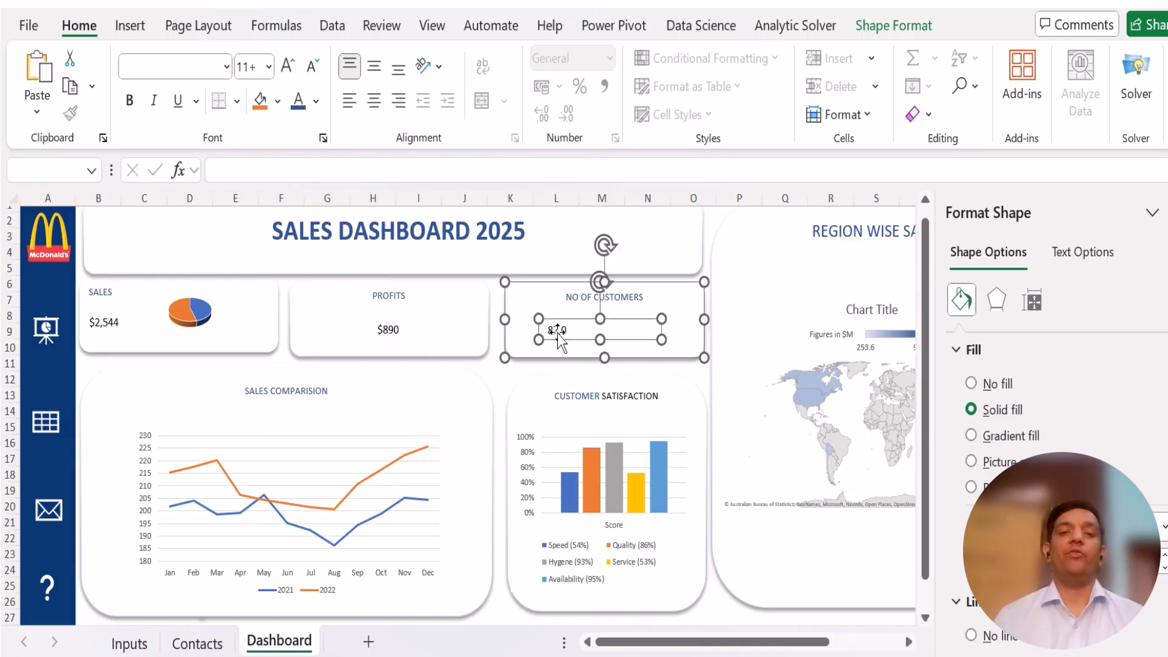
click(641, 407)
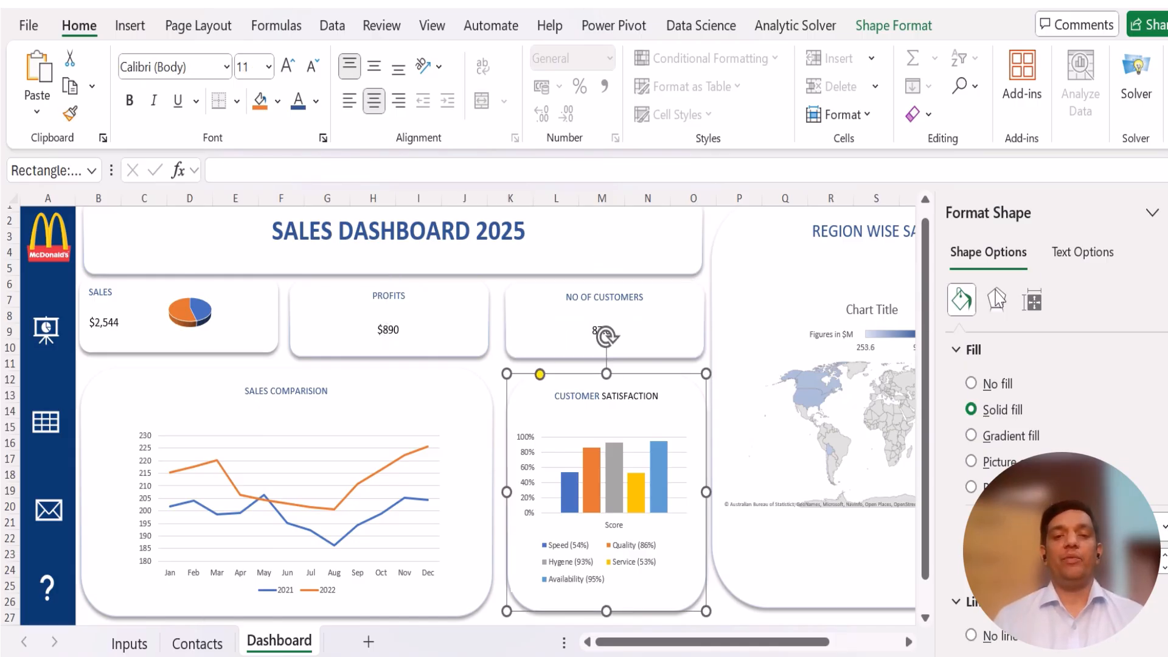
click(1167, 213)
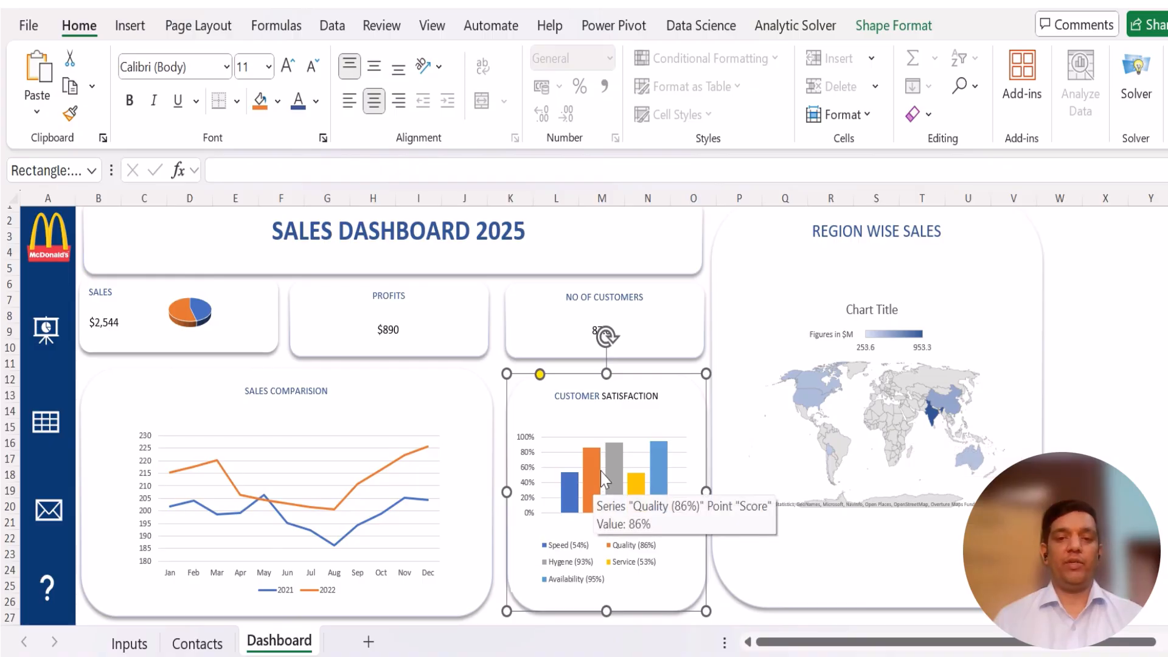
Step: Link the table icon in the sidebar to cell A1 of the Inputs sheet
scroll(584, 408, down, 2)
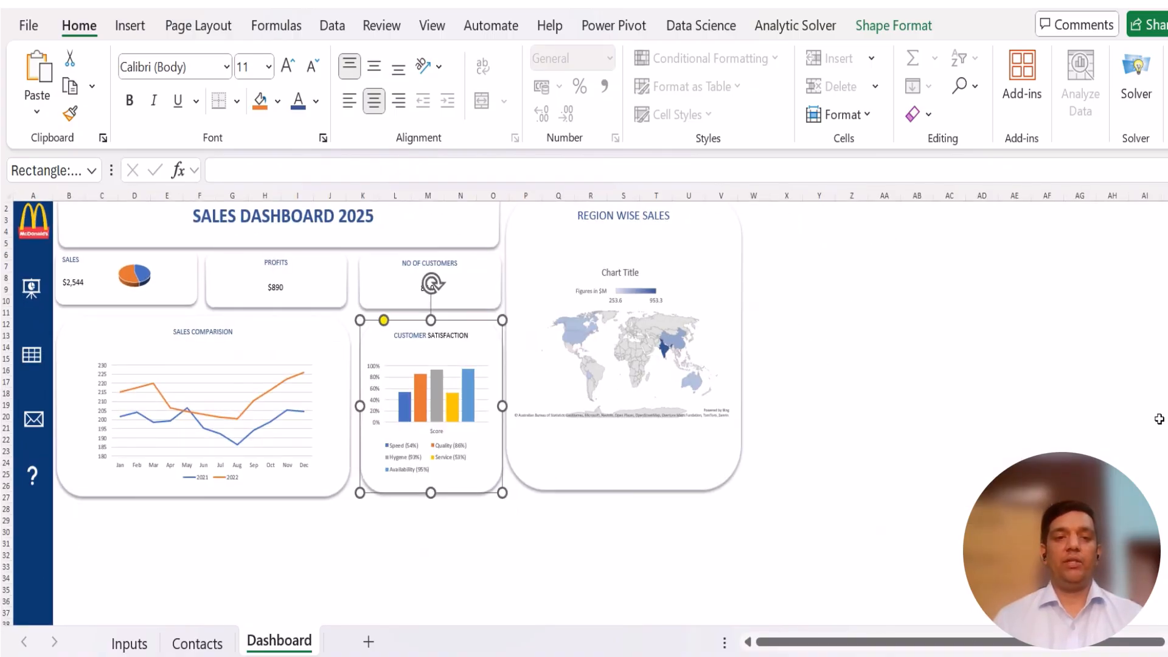
scroll(584, 407, up, 1)
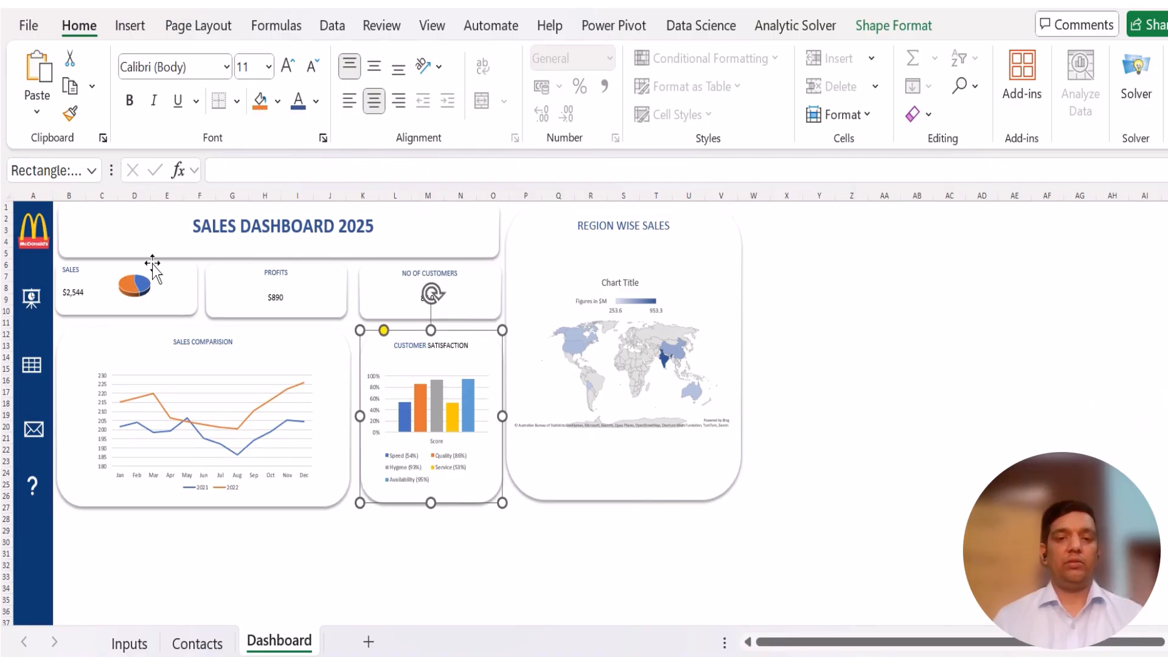
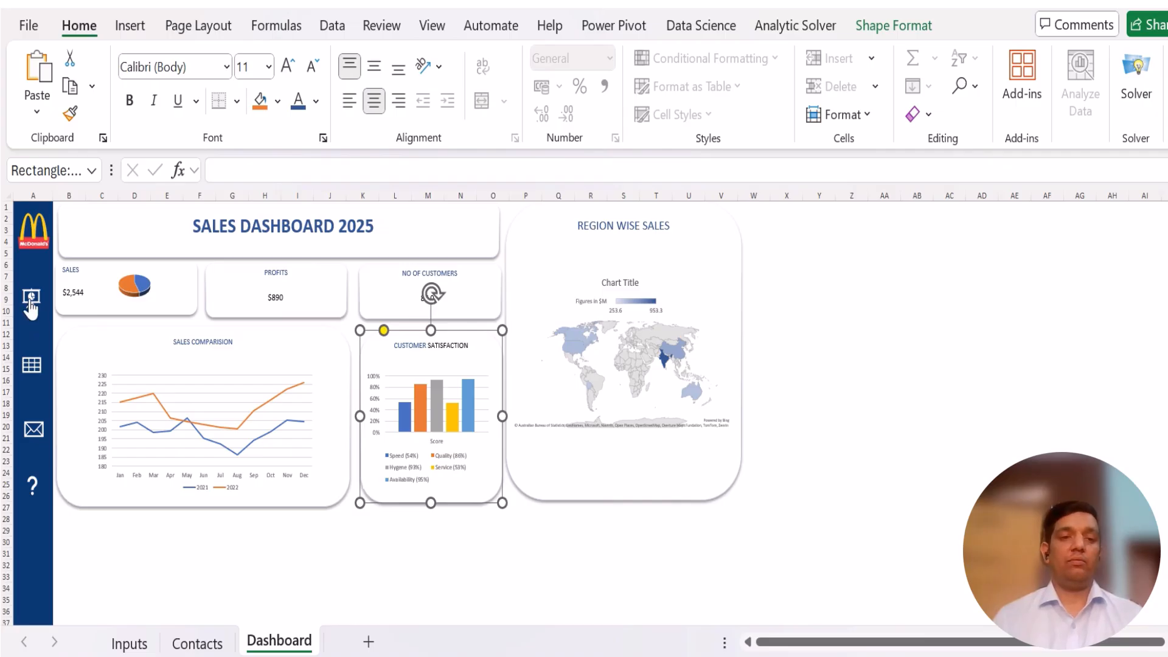
click(31, 364)
right_click(33, 367)
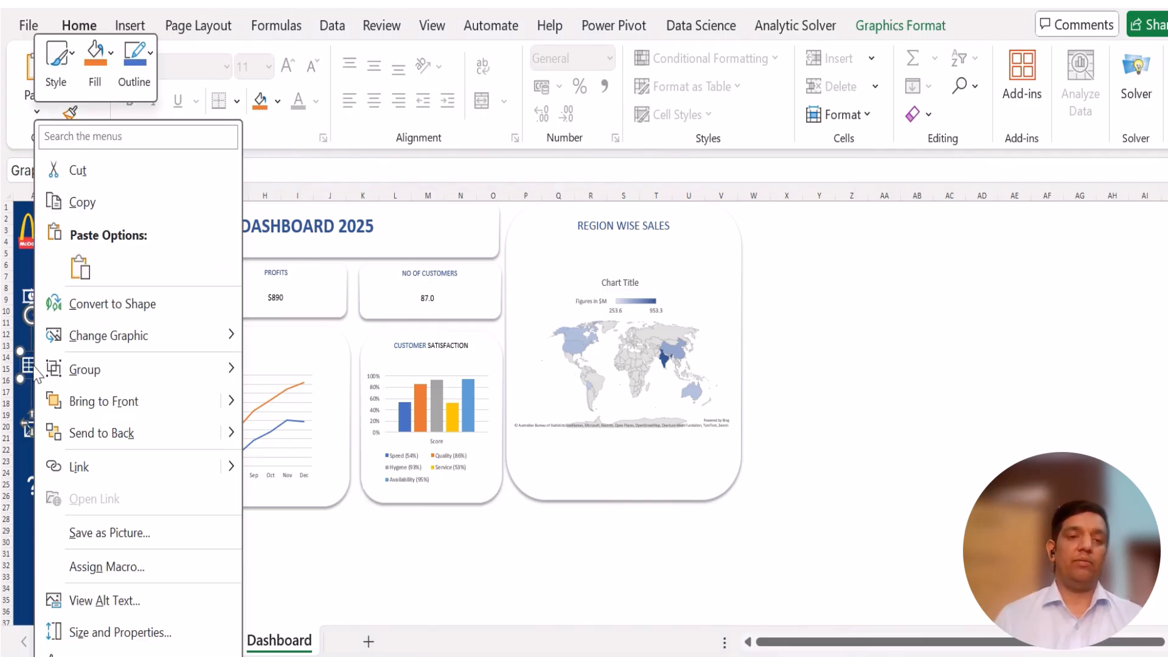
click(111, 474)
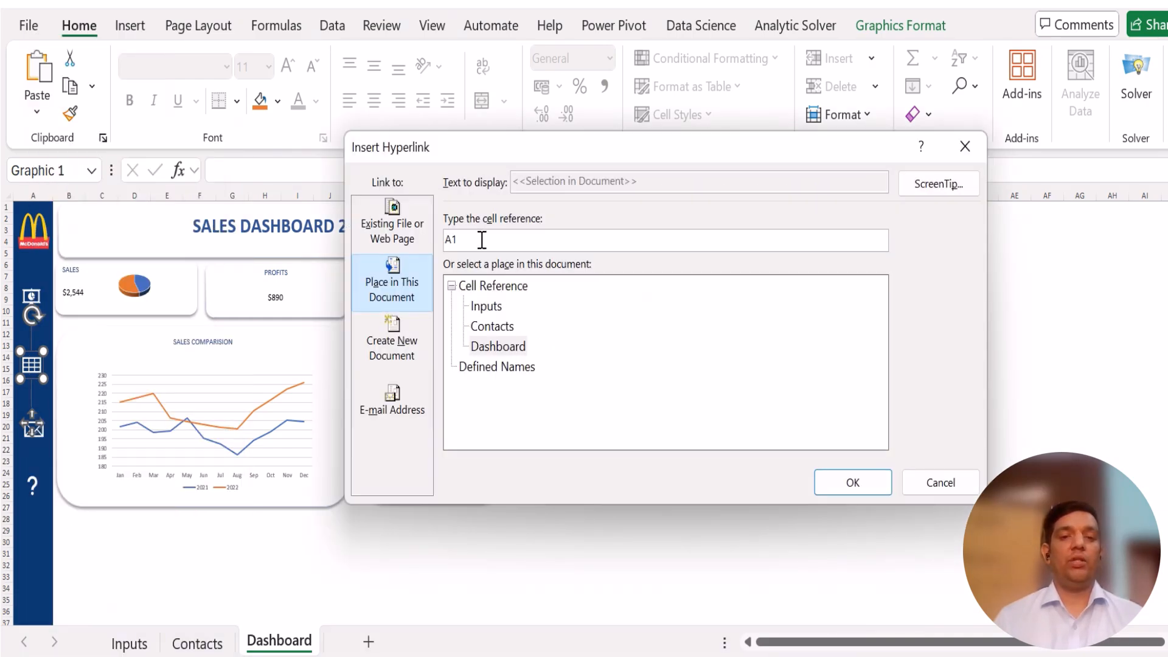
click(486, 307)
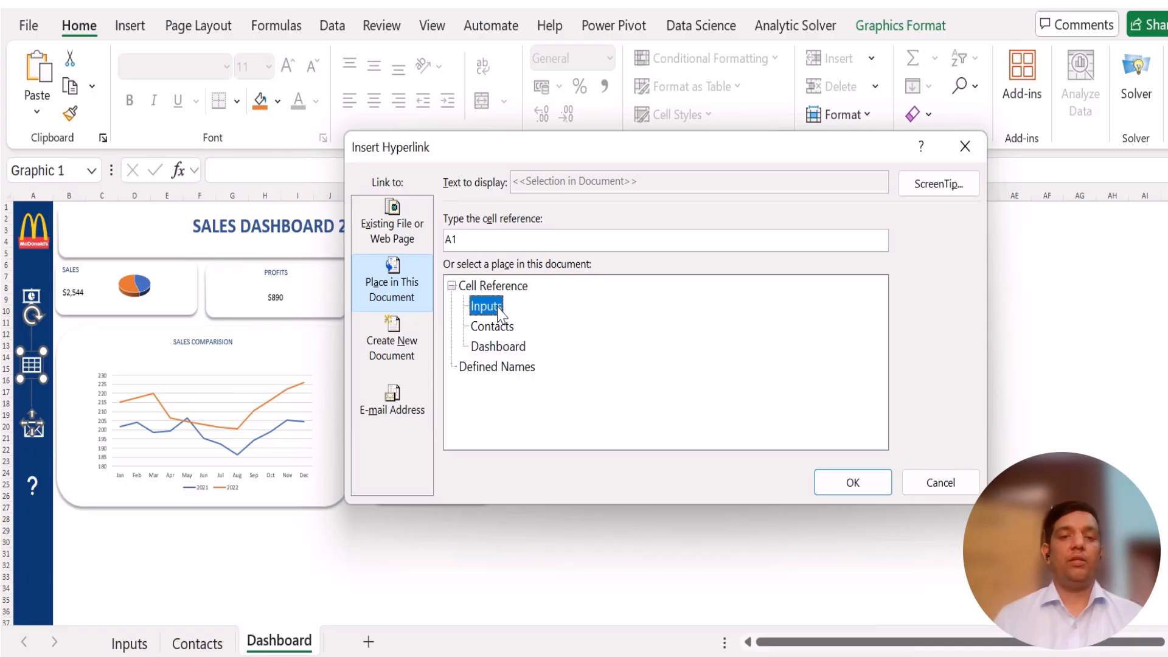
click(852, 483)
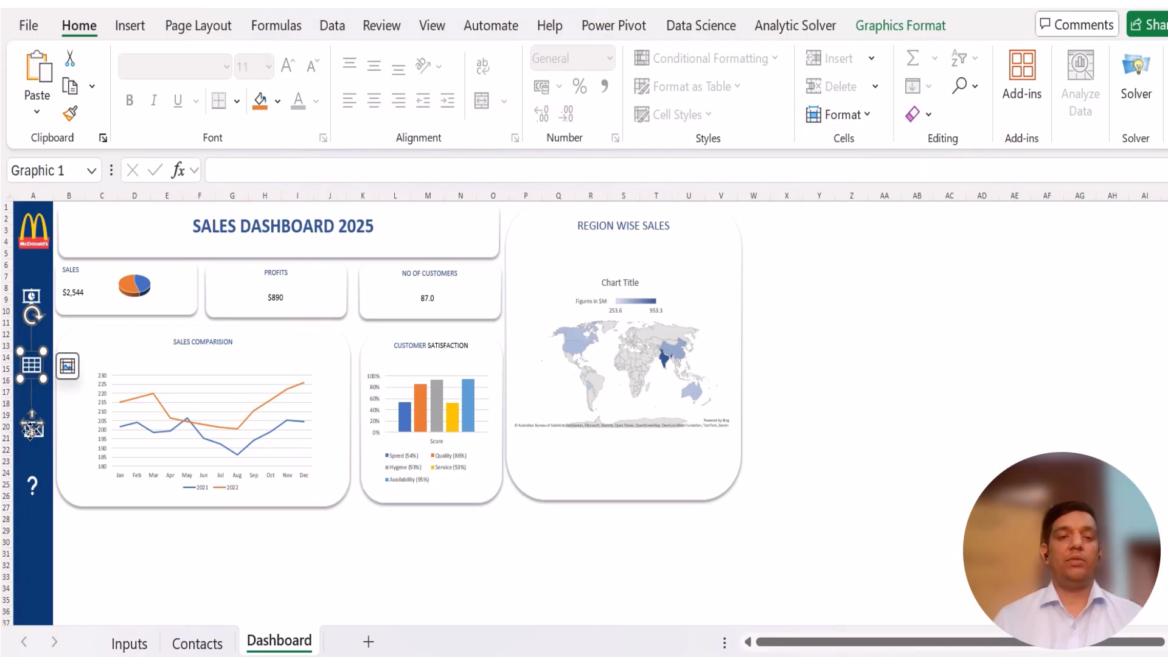
Step: Follow the envelope icon's link to the Contacts sheet and return to the Dashboard sheet
click(124, 555)
click(34, 432)
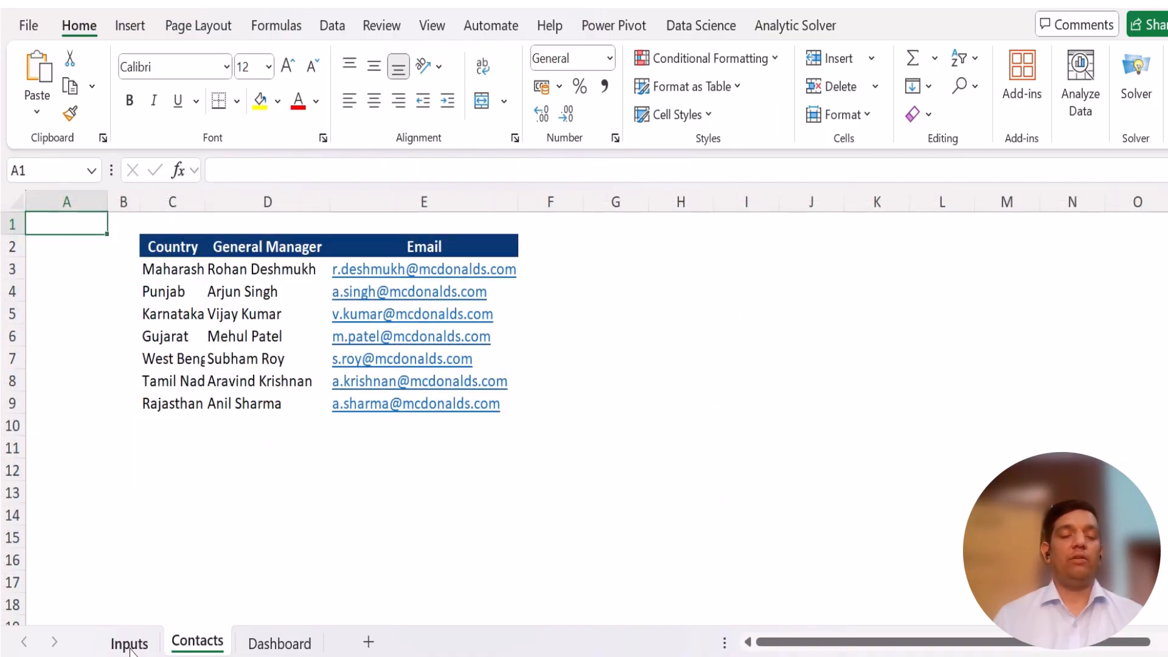
click(268, 649)
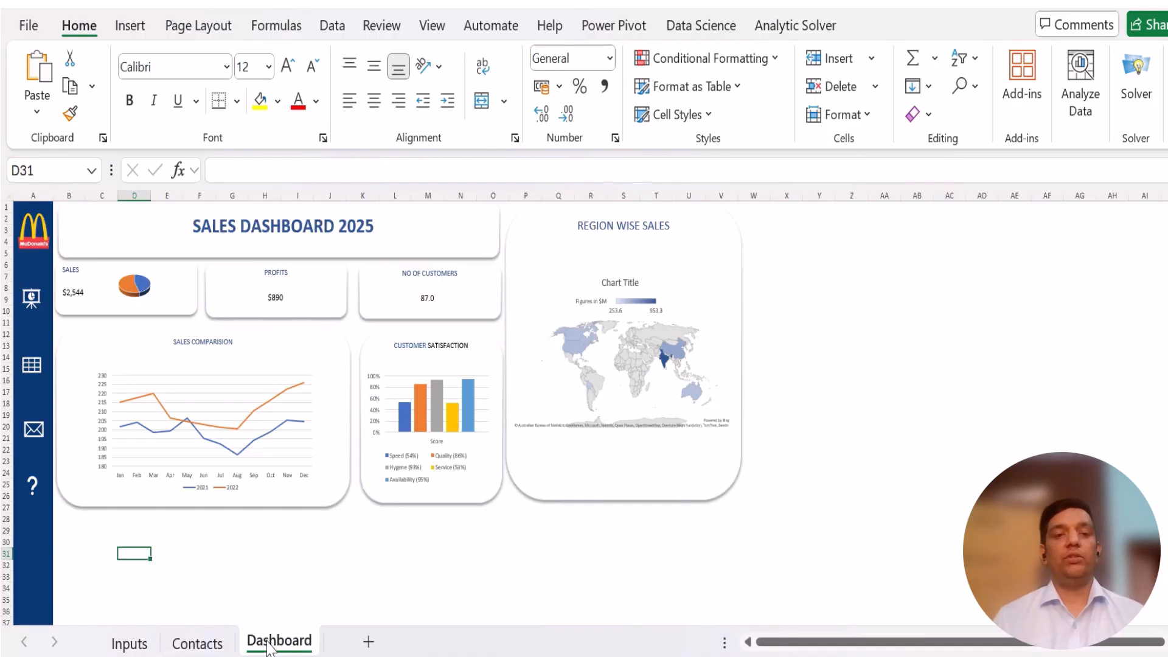
click(31, 486)
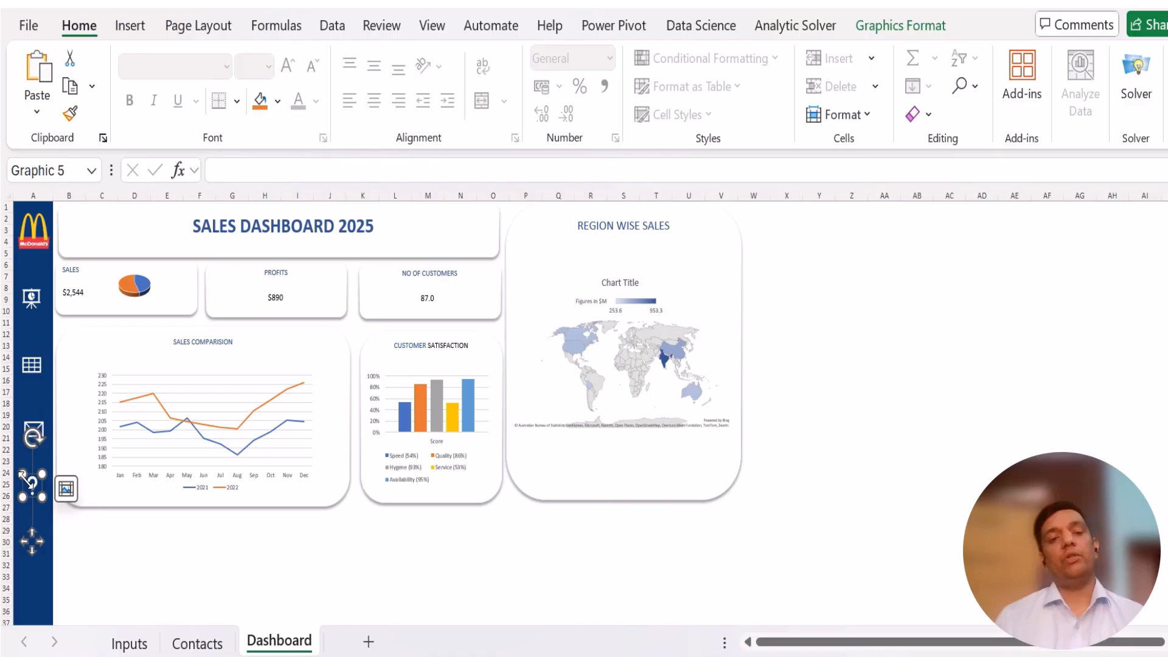
right_click(32, 486)
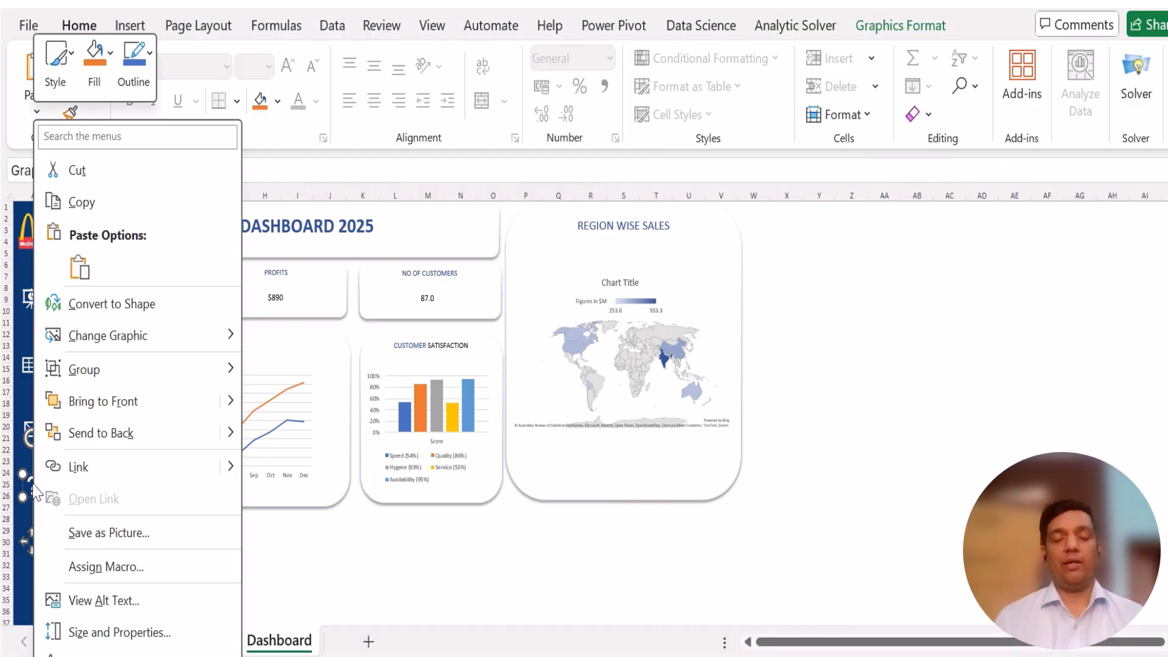
click(143, 474)
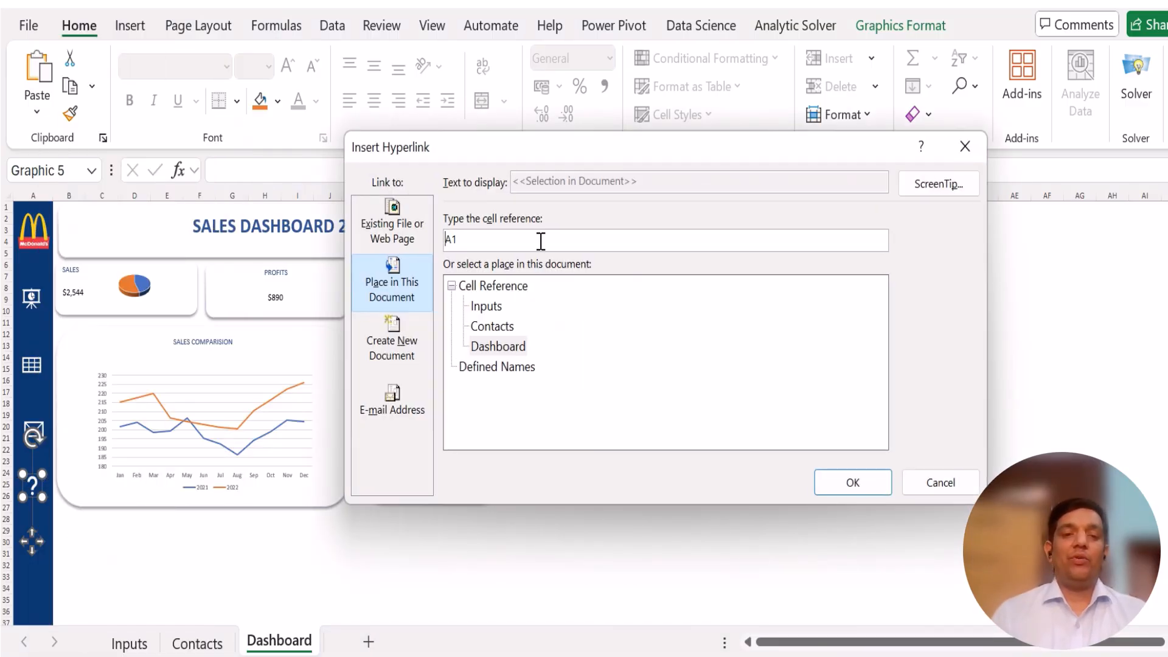
click(404, 234)
click(544, 438)
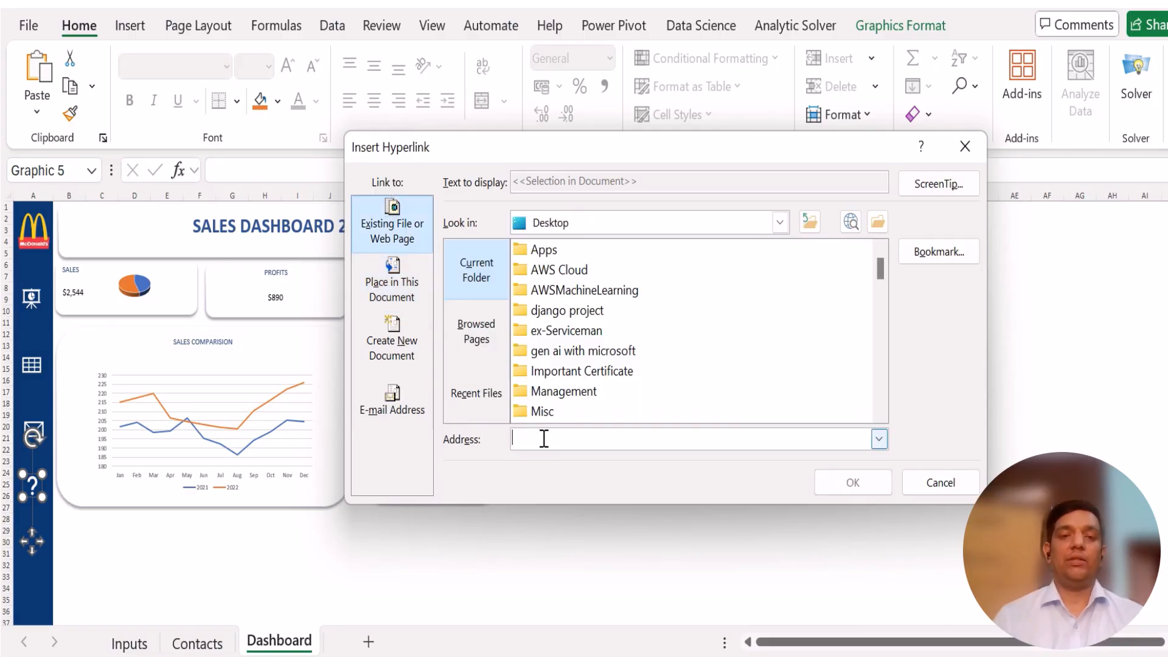
text(www)
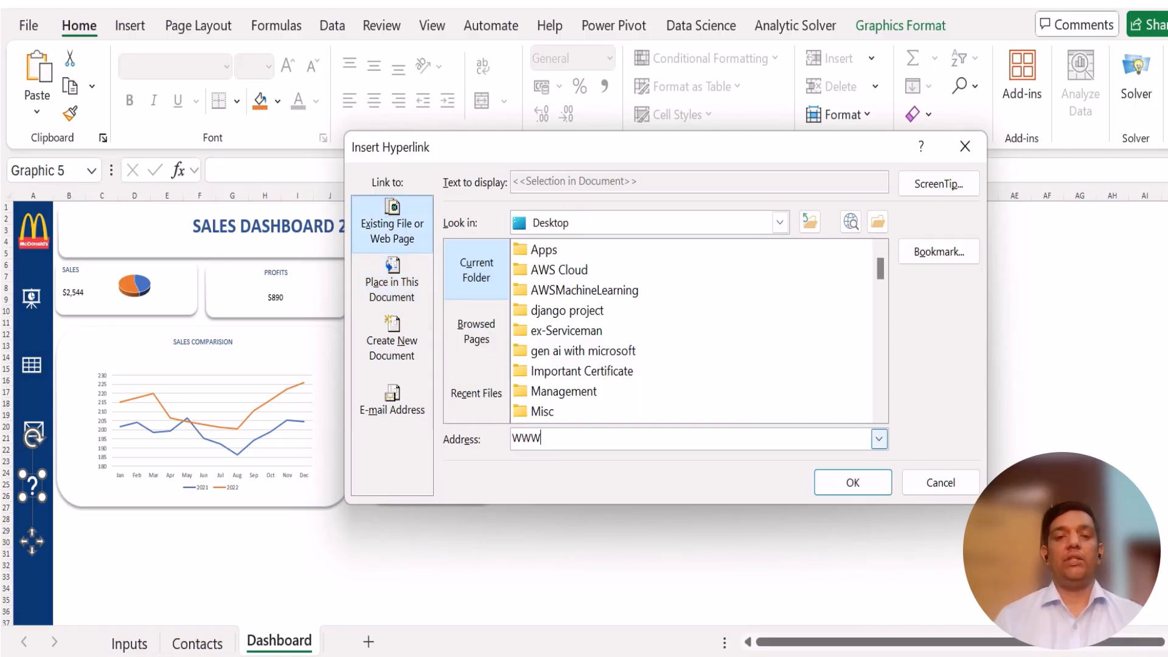
text(.GOOGLE.)
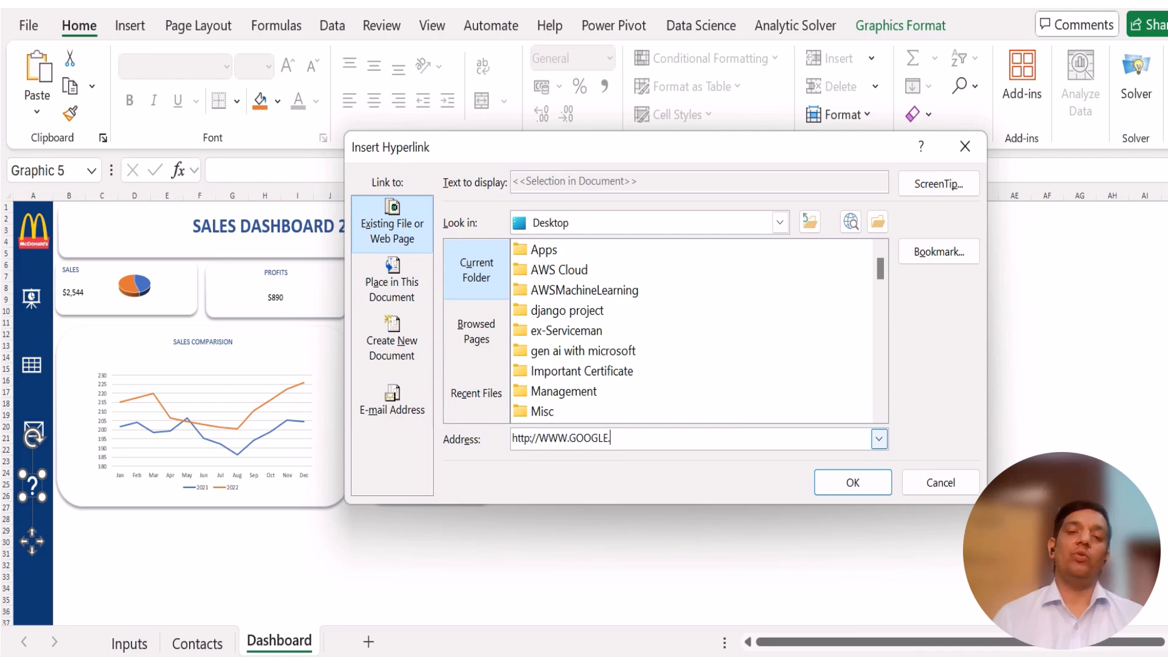
text(COM)
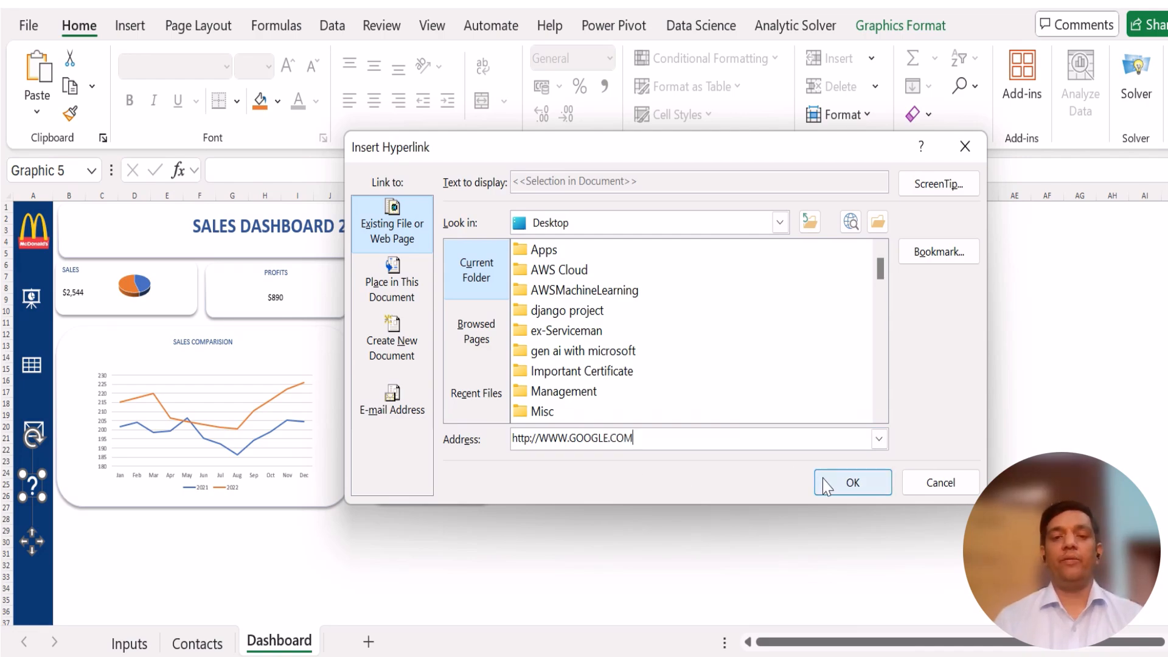
click(853, 483)
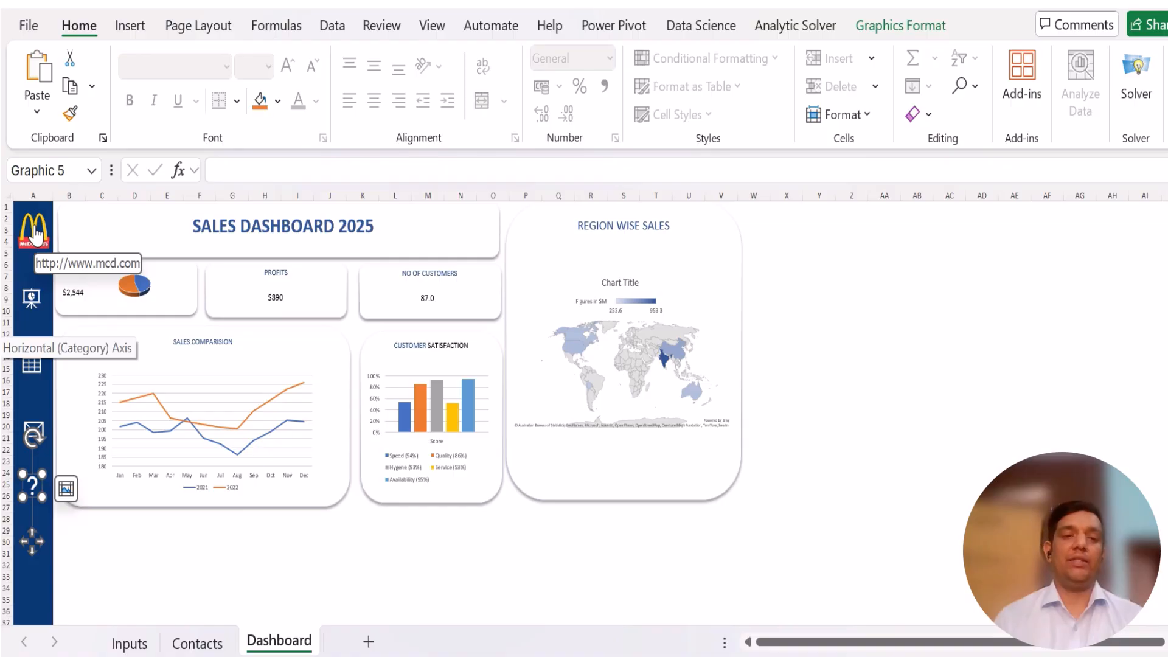
click(231, 555)
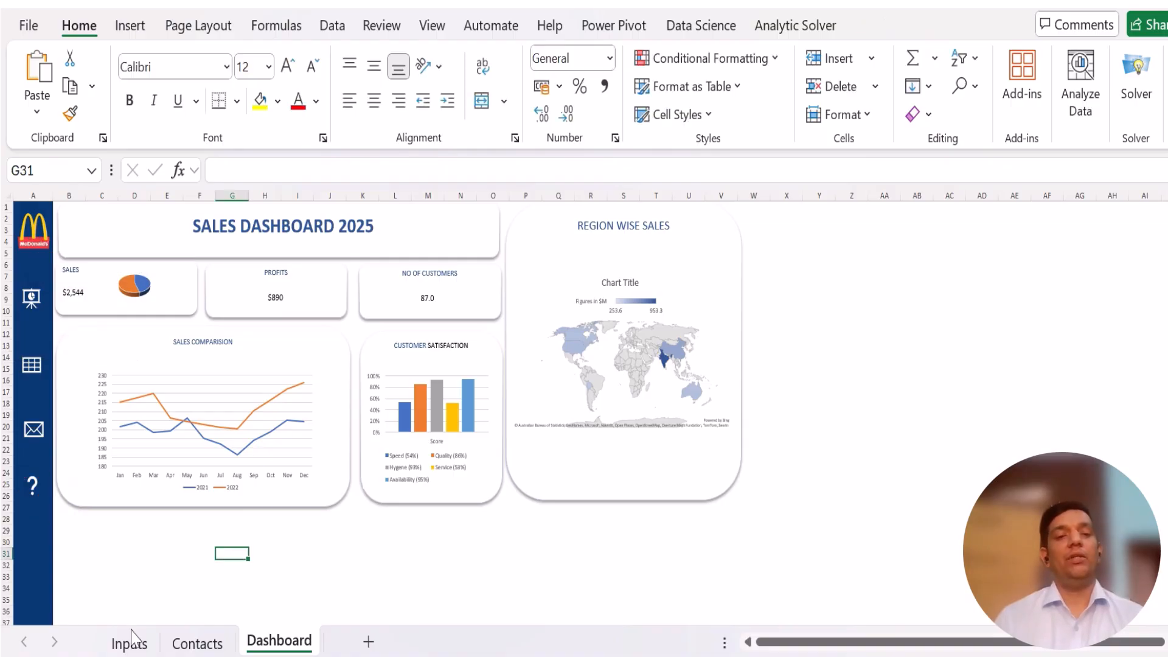
Step: Set the January 2022 sales in E13 of the Inputs sheet to 299 and check the line chart on the Dashboard sheet
click(124, 644)
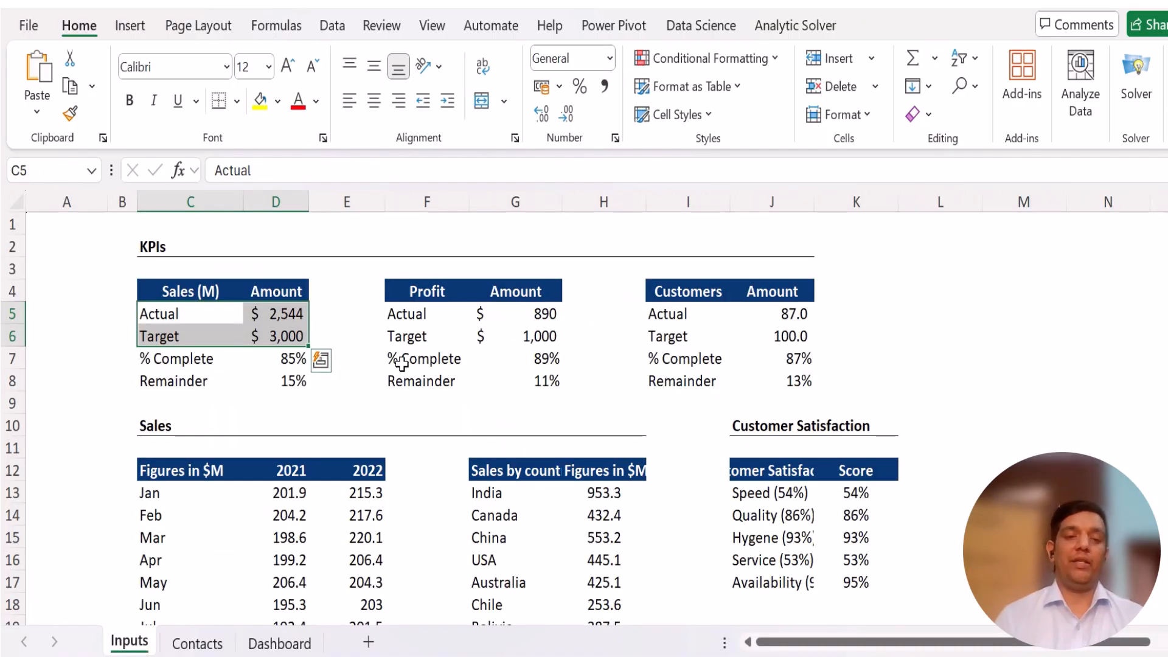
click(724, 359)
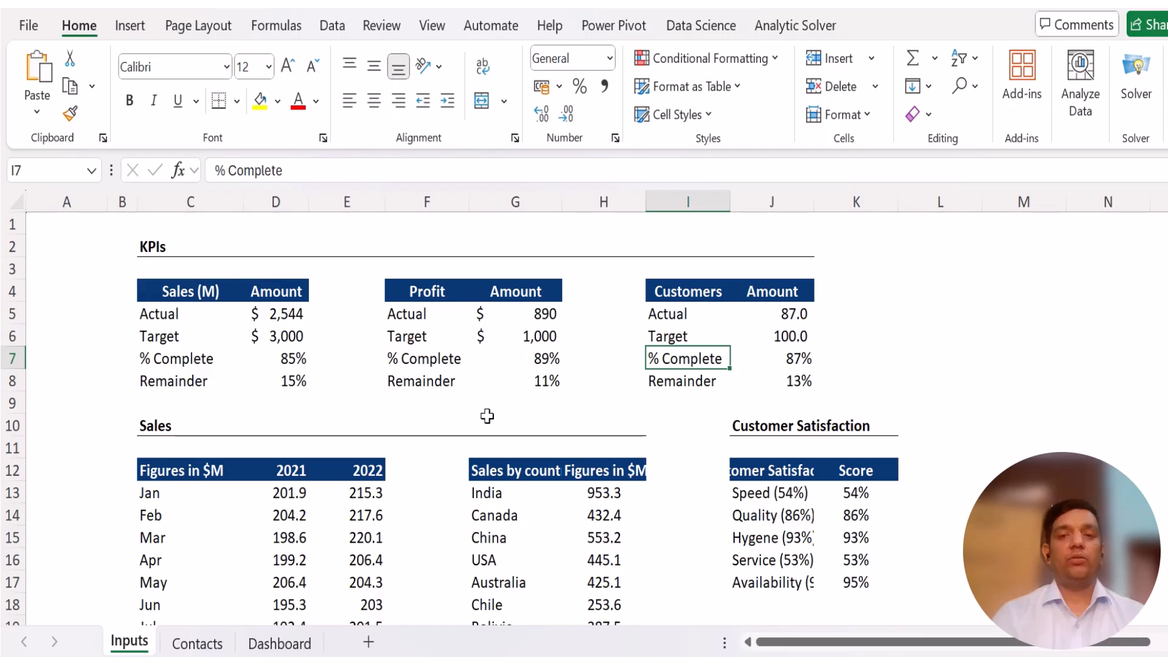
click(361, 495)
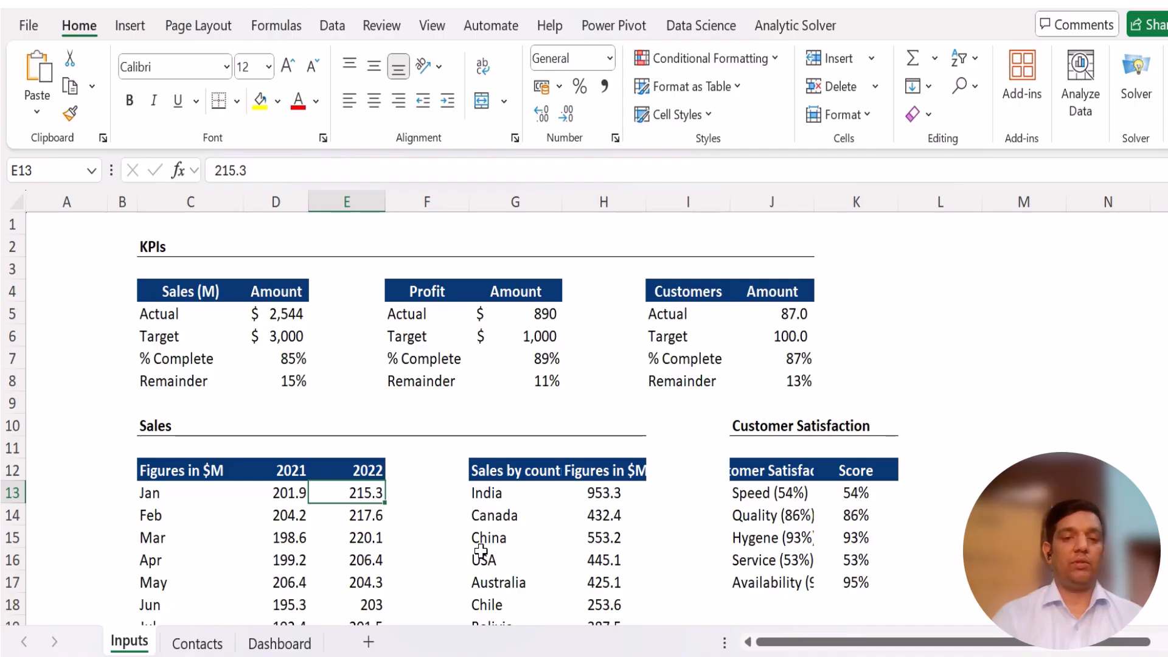
text(299)
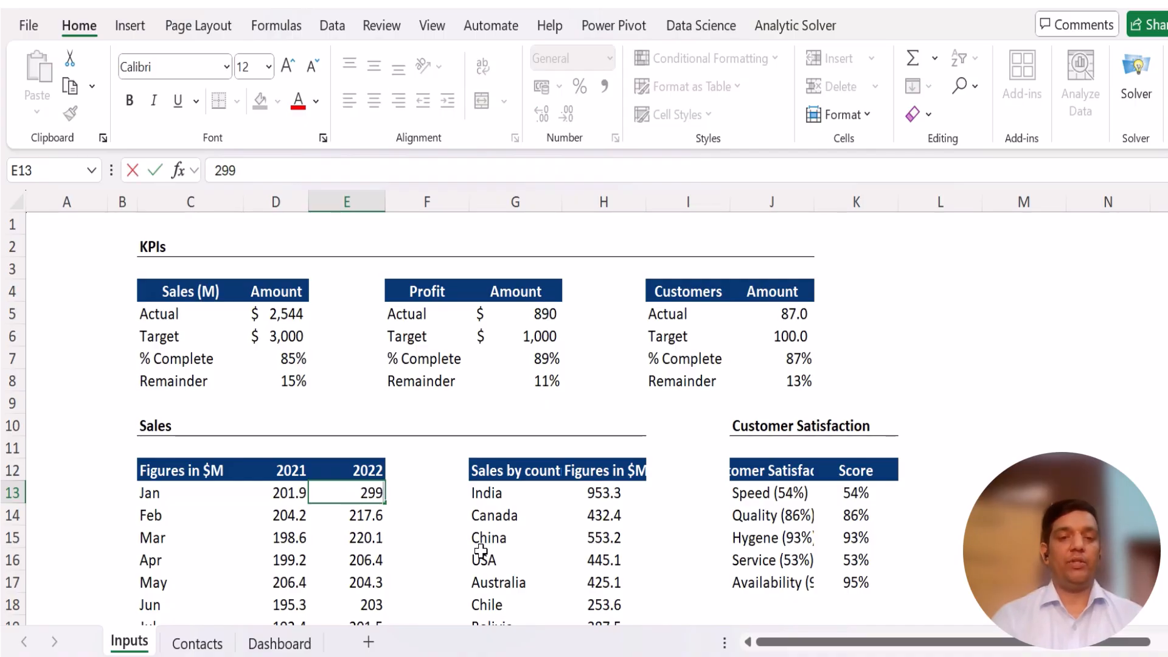
key(Return)
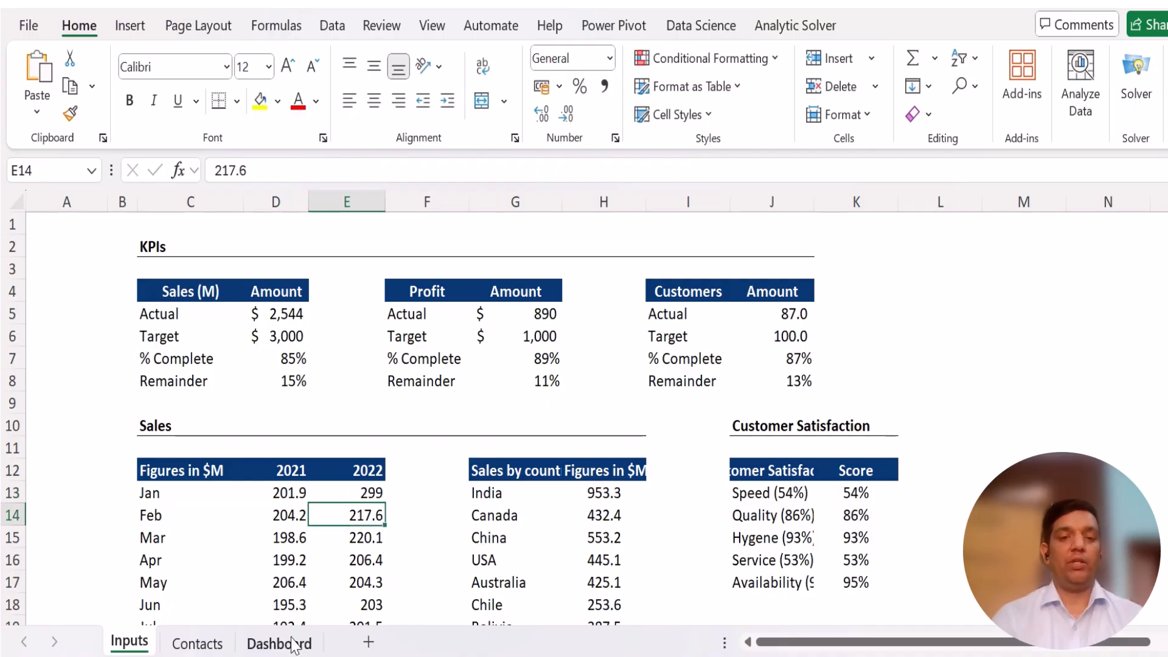
click(291, 644)
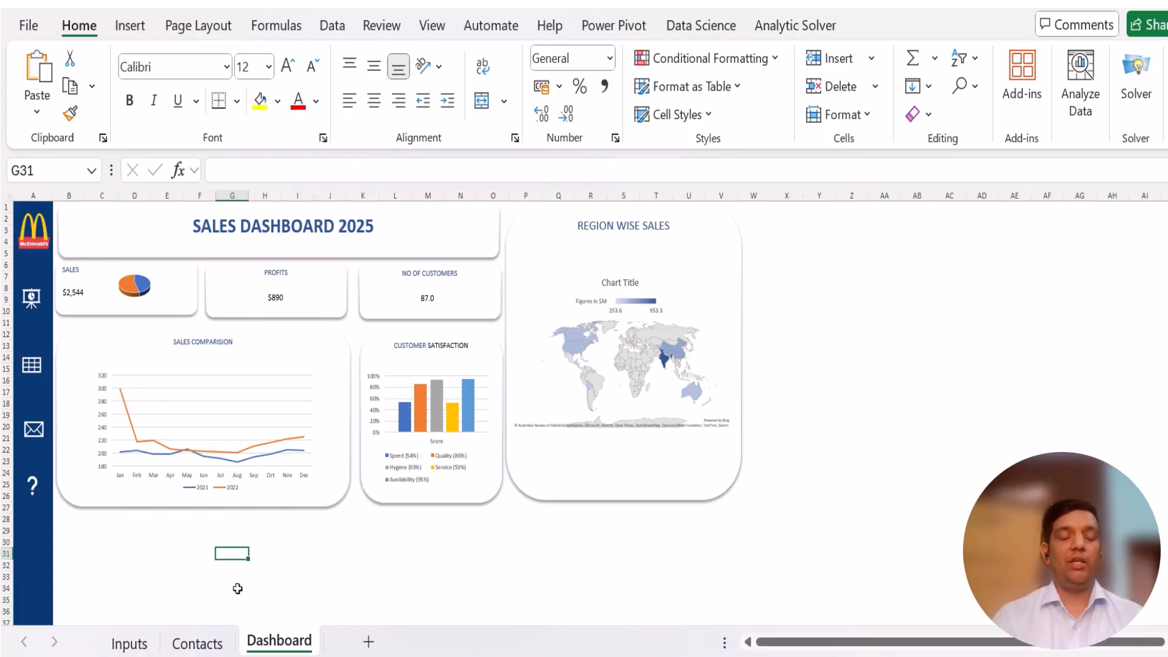
Step: Set the Actual sales amount in D5 of the Inputs sheet to 5000
click(129, 644)
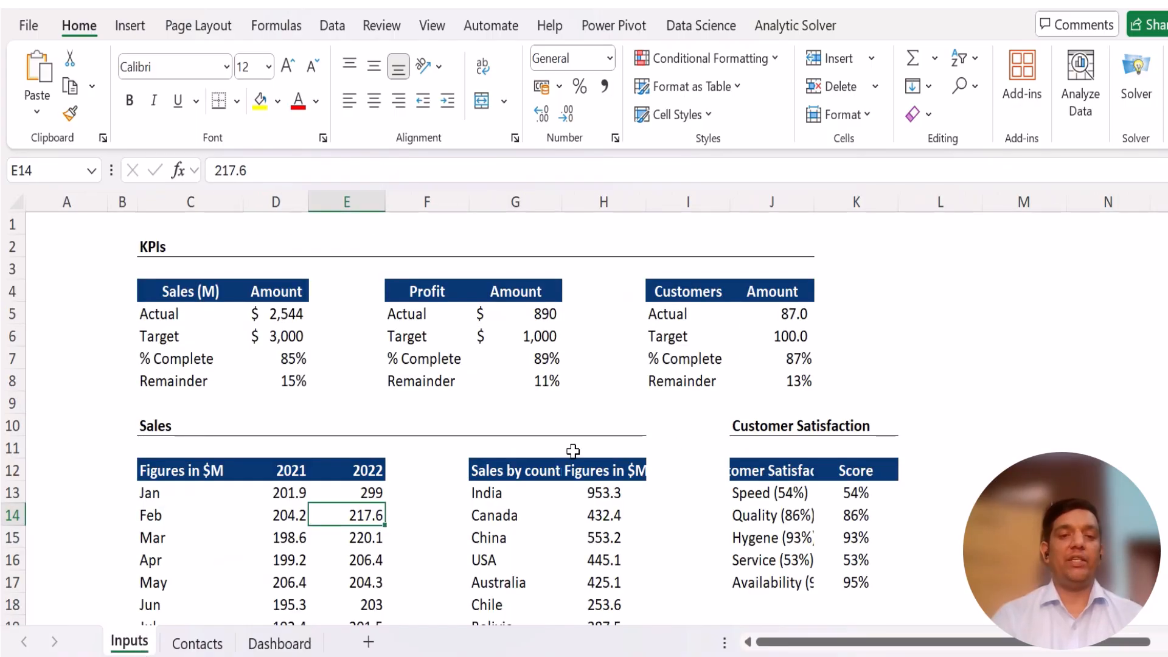
click(287, 314)
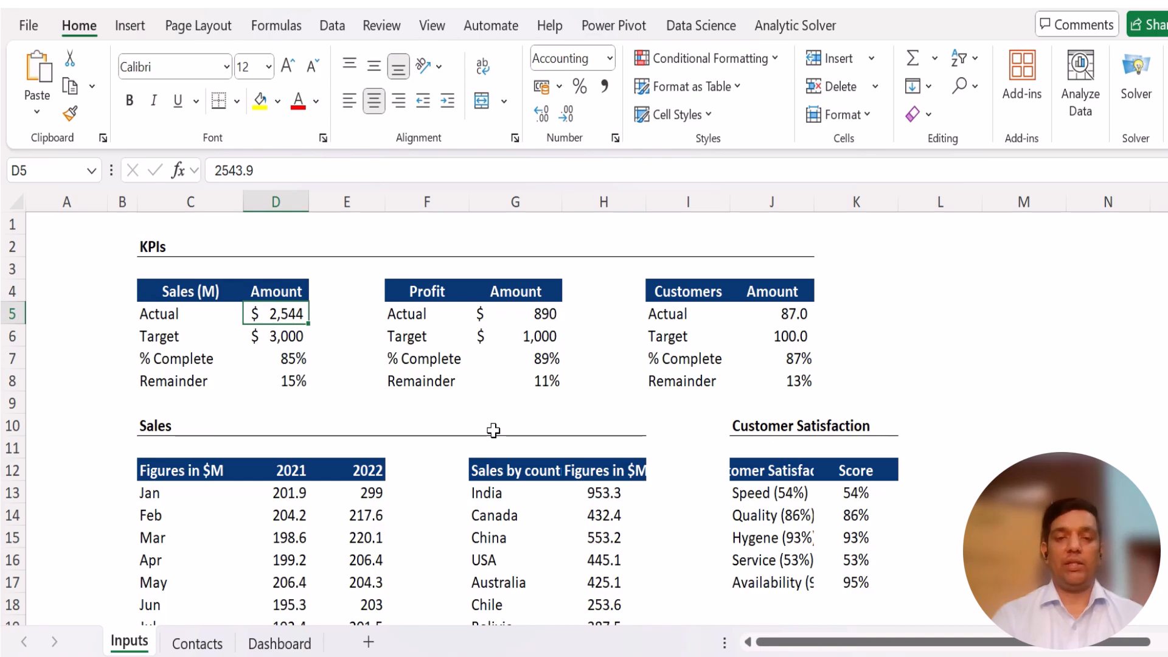
text(5000)
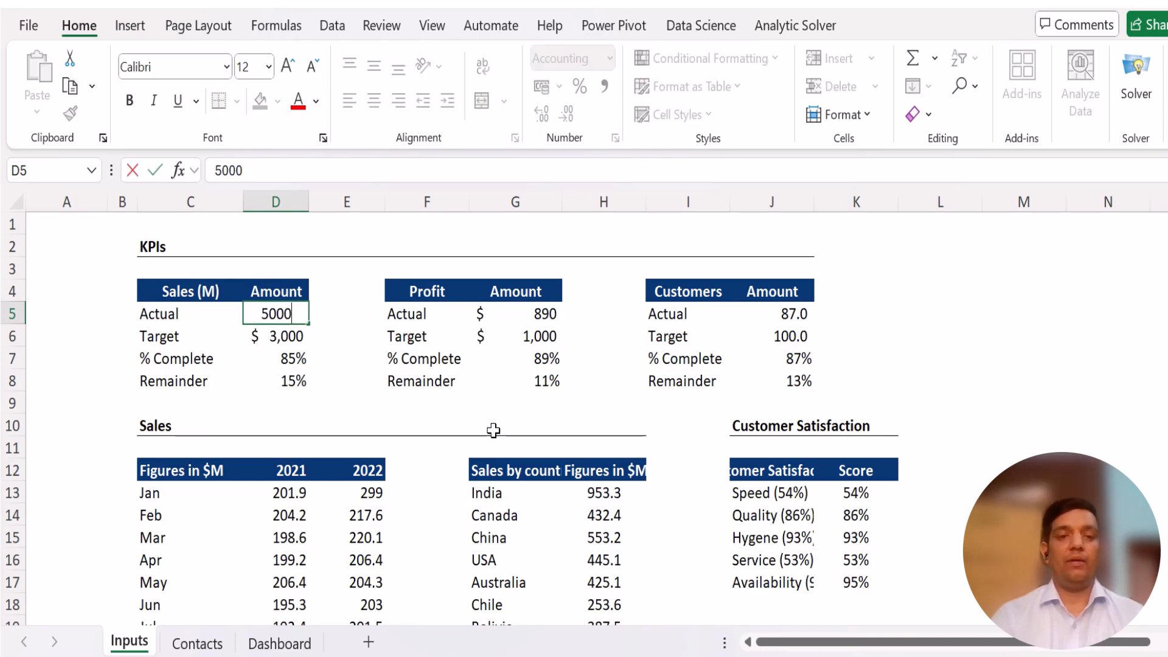
key(Return)
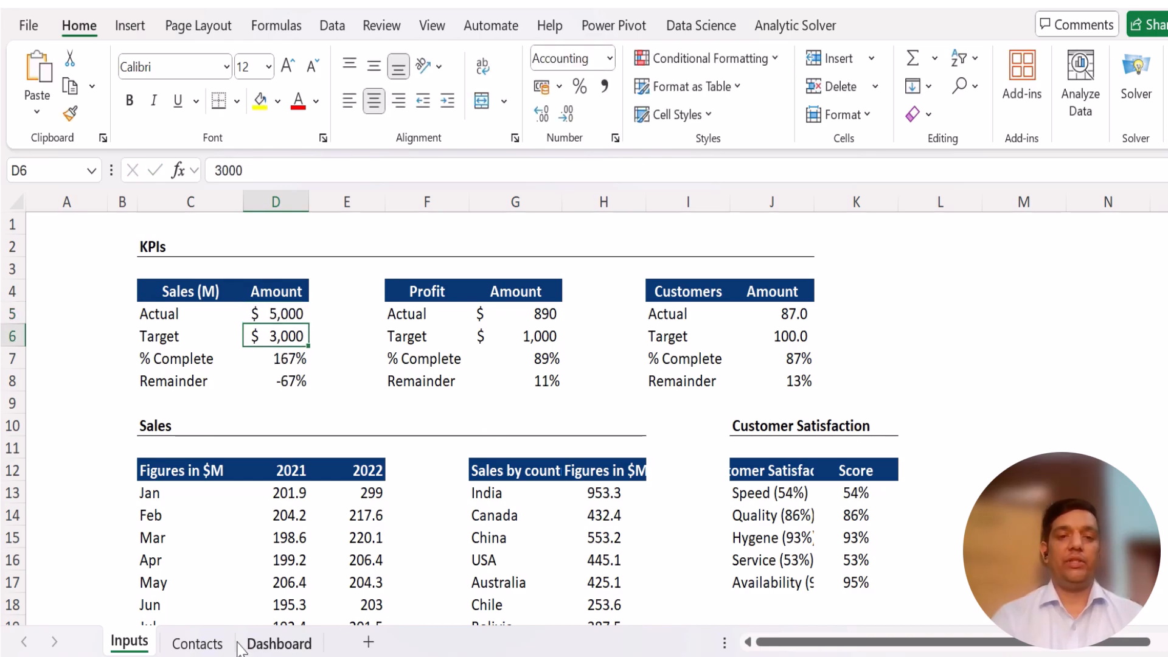
Step: Check the sales card on the Dashboard sheet and set India's sales in H13 of the Inputs sheet to 50
click(264, 648)
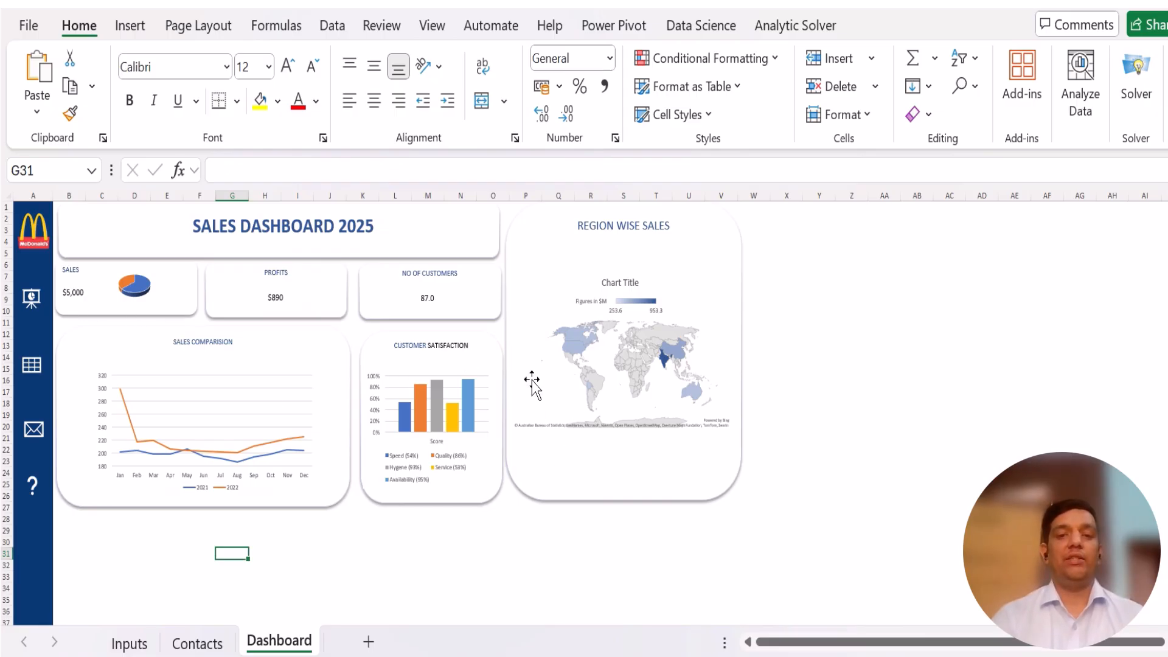
click(125, 645)
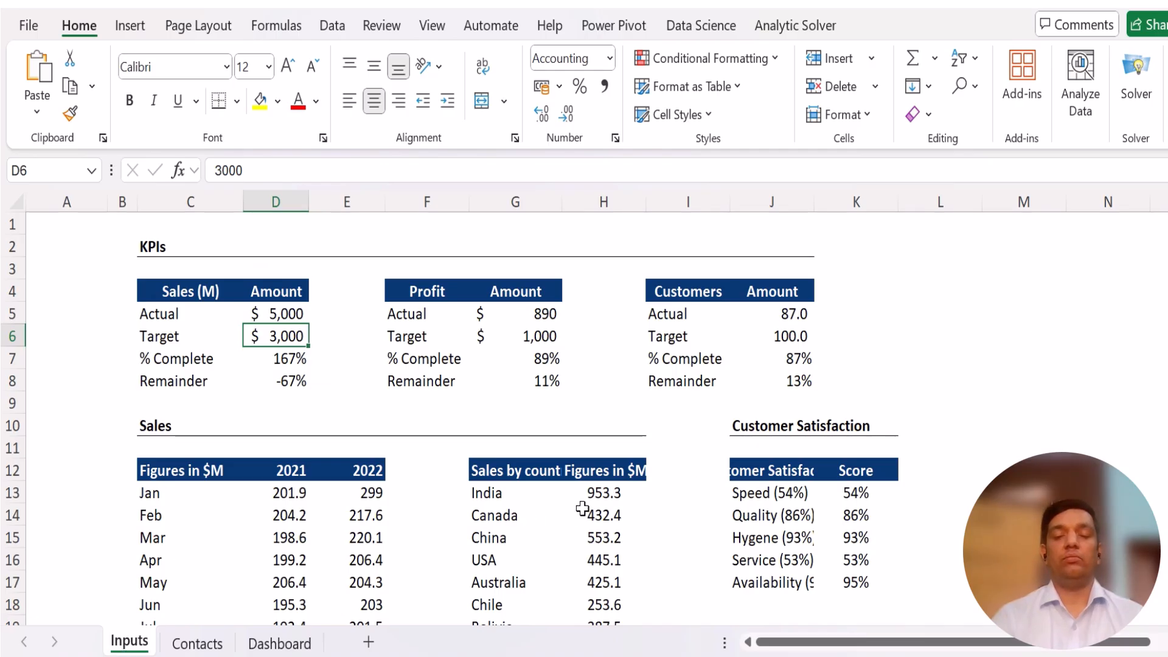
click(596, 496)
text(5)
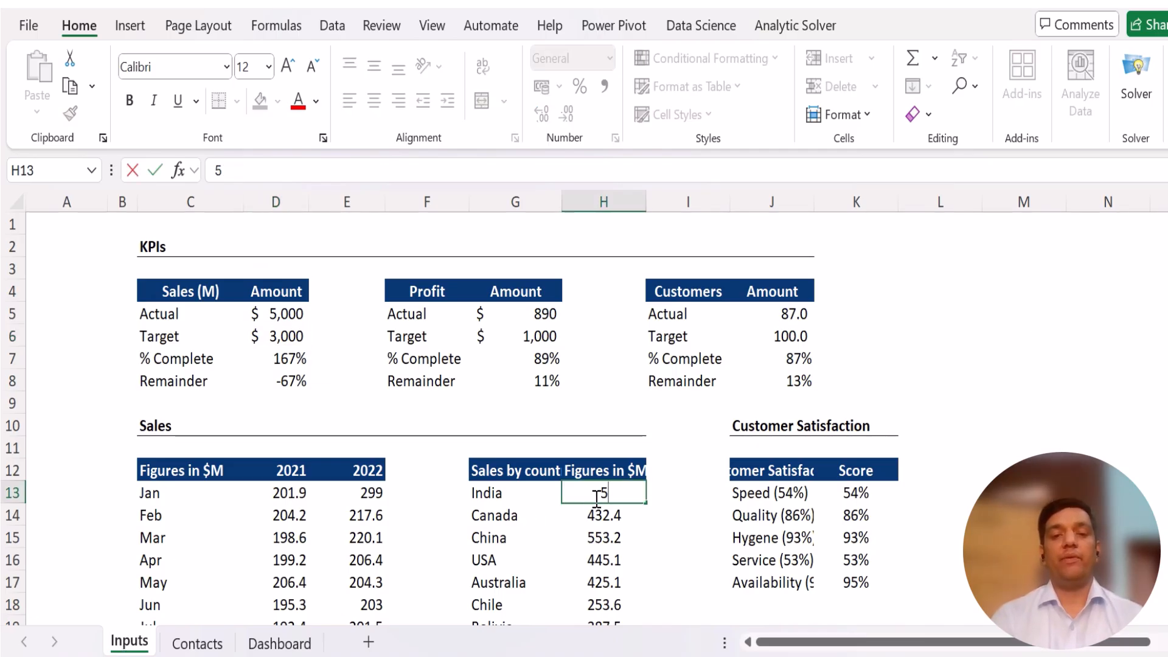
text(0)
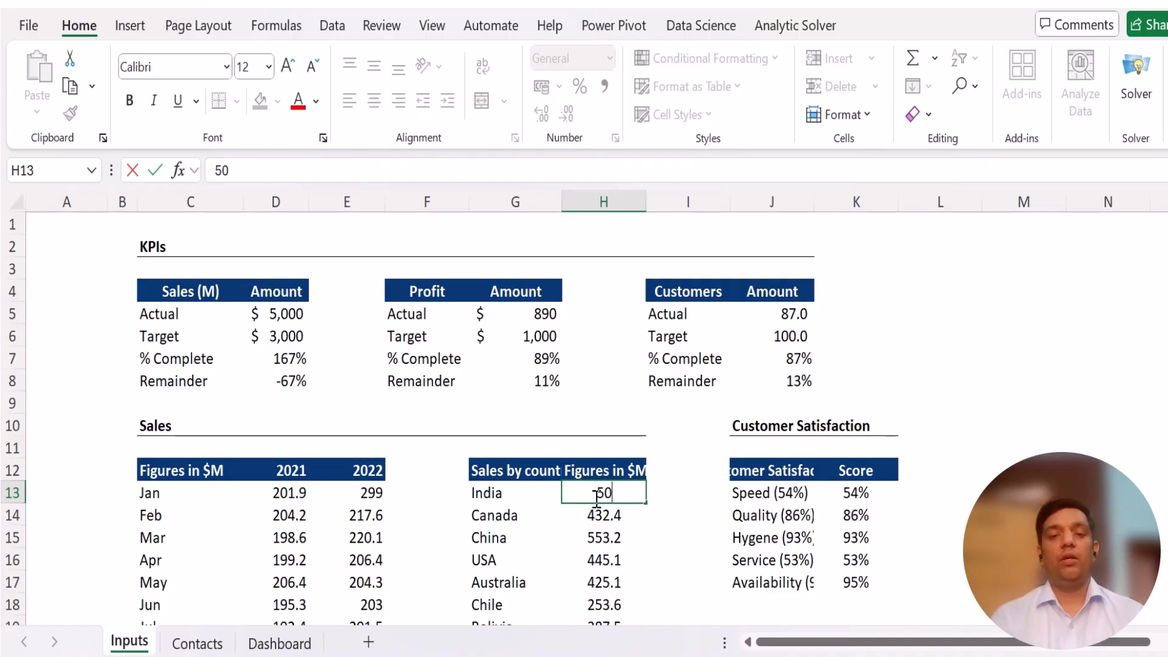
key(Return)
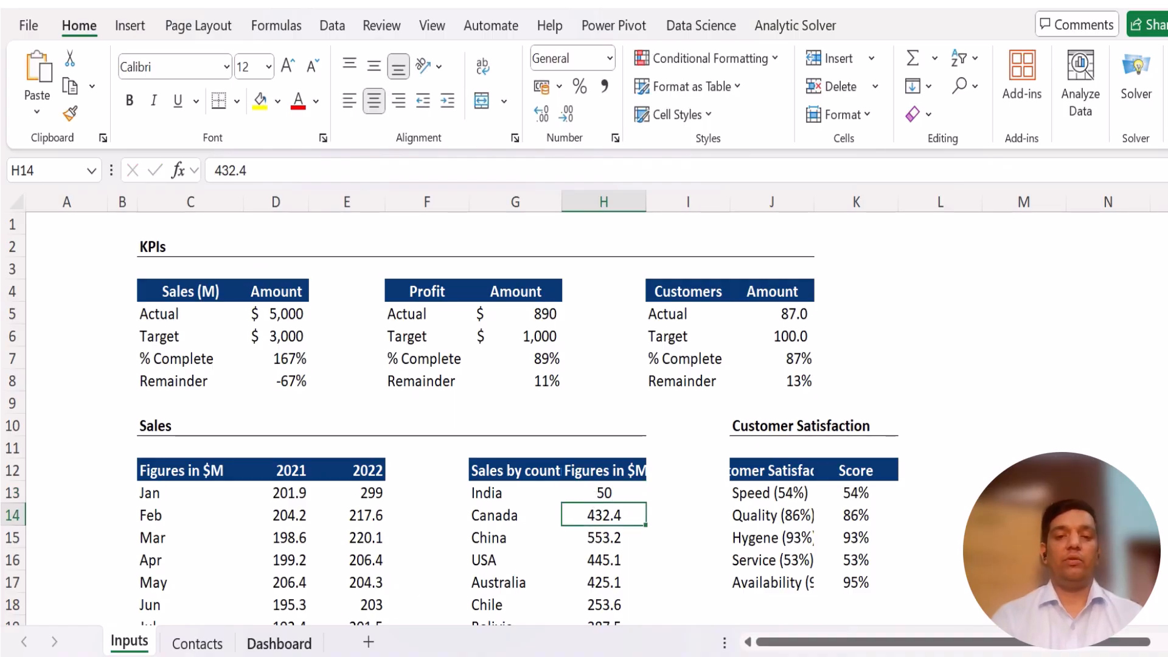
Step: Examine the region-wise sales map on the Dashboard sheet, revisit the Inputs sheet and return to empty cell AE13 of the Dashboard
click(285, 645)
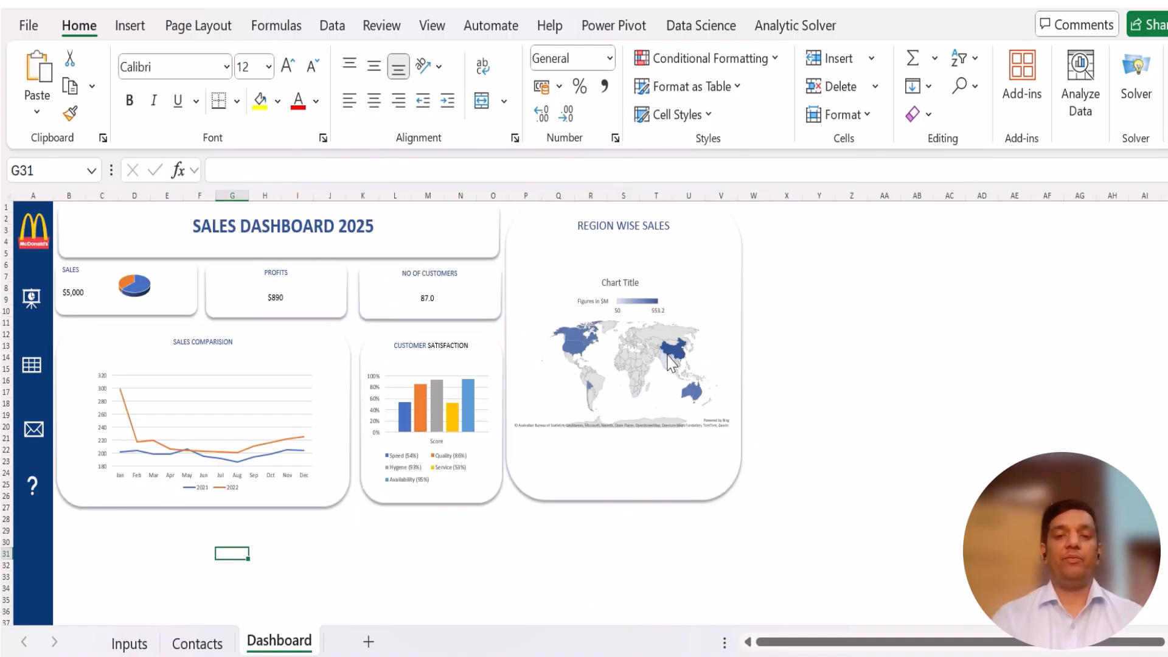
mouse_move(667, 369)
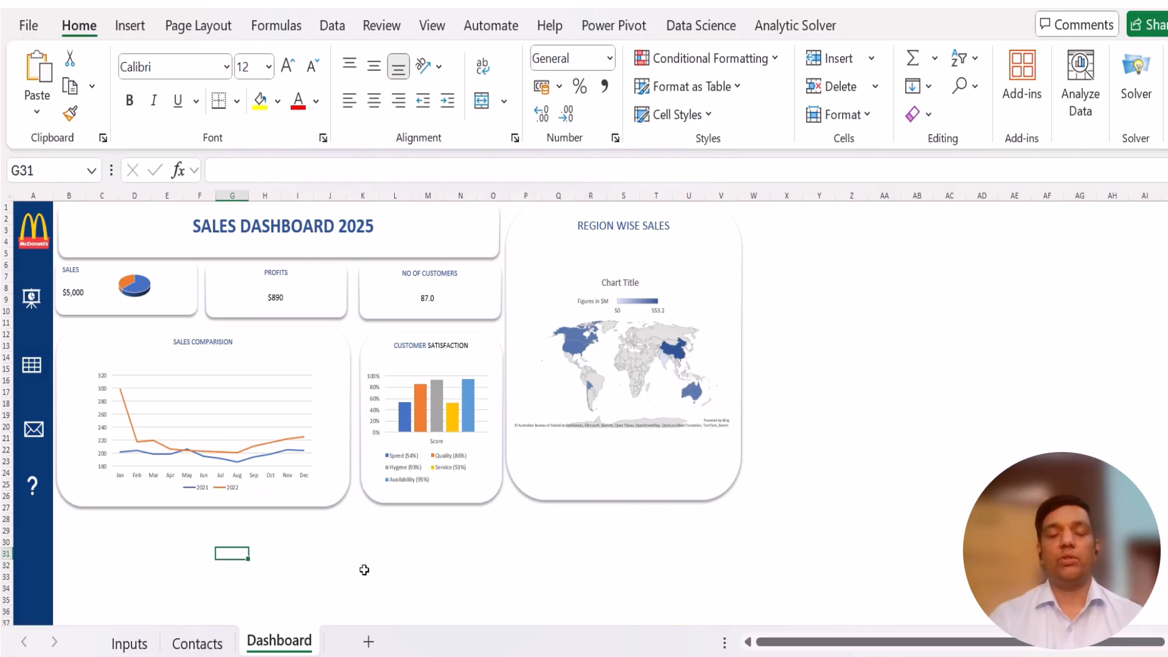
click(201, 645)
click(116, 645)
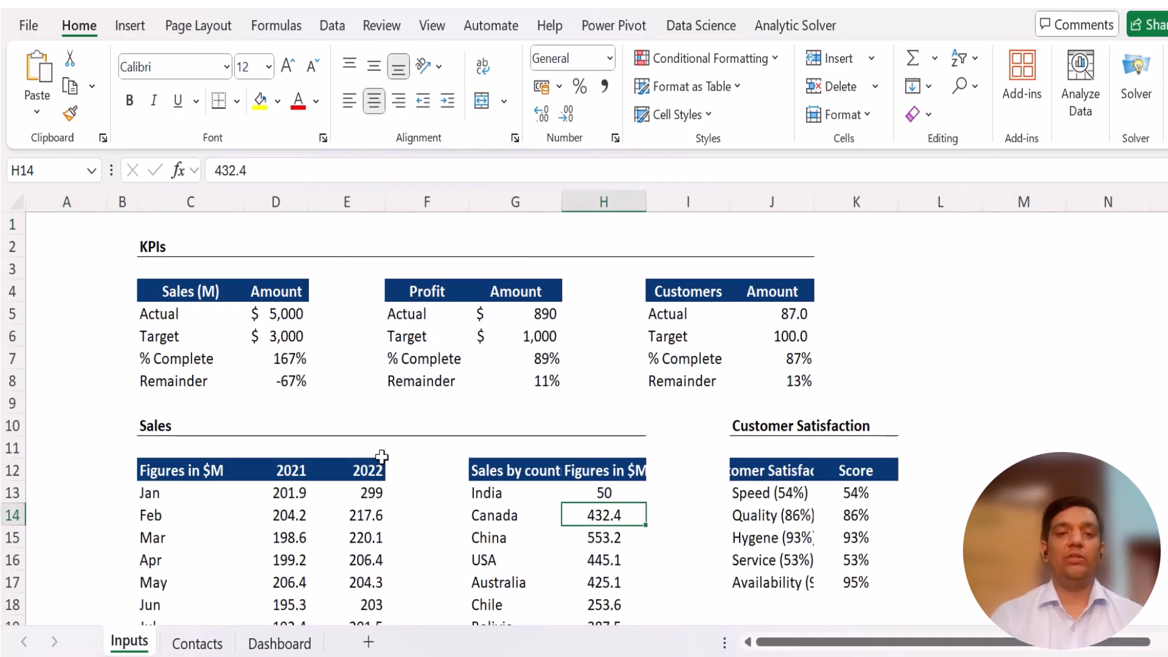
click(285, 646)
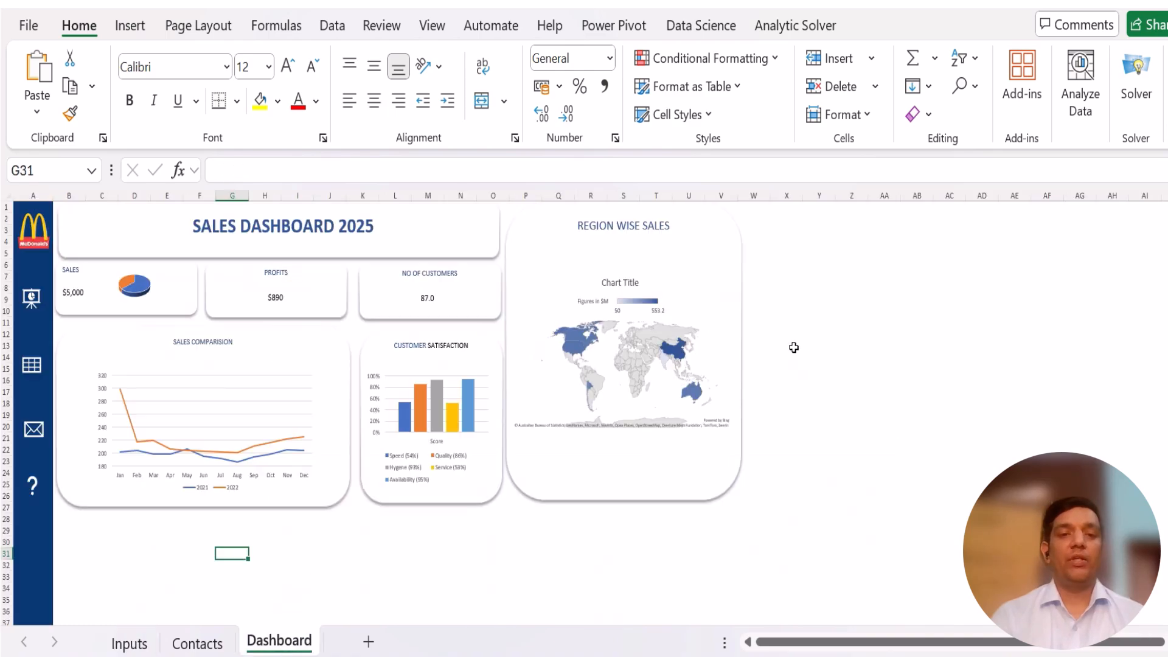
click(1018, 345)
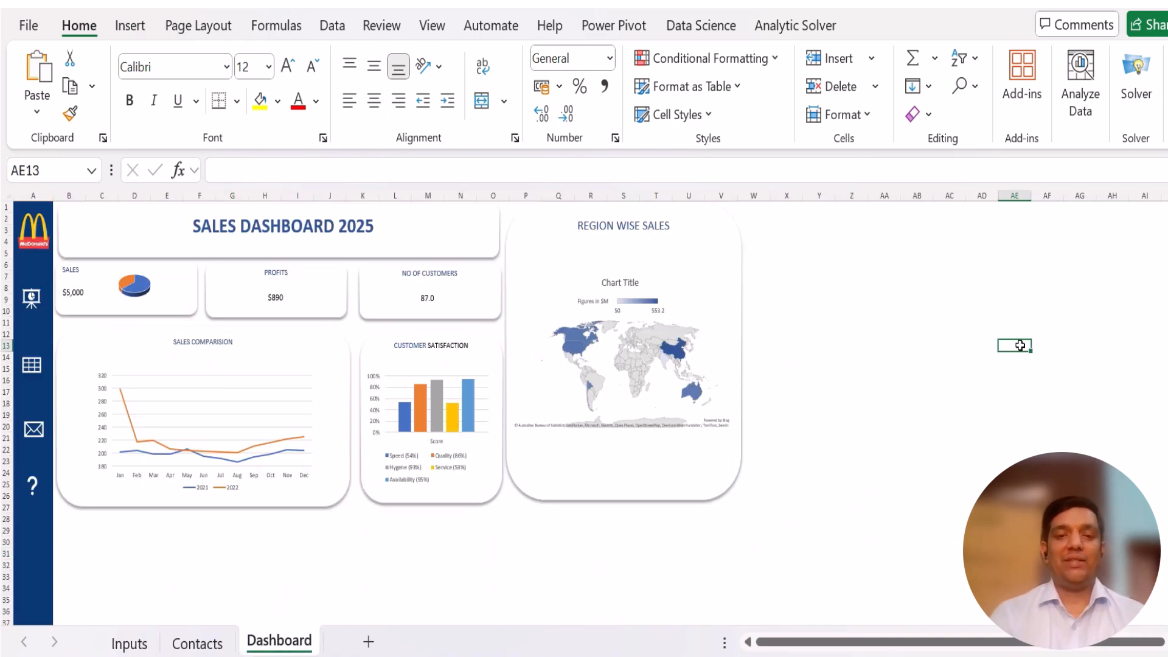